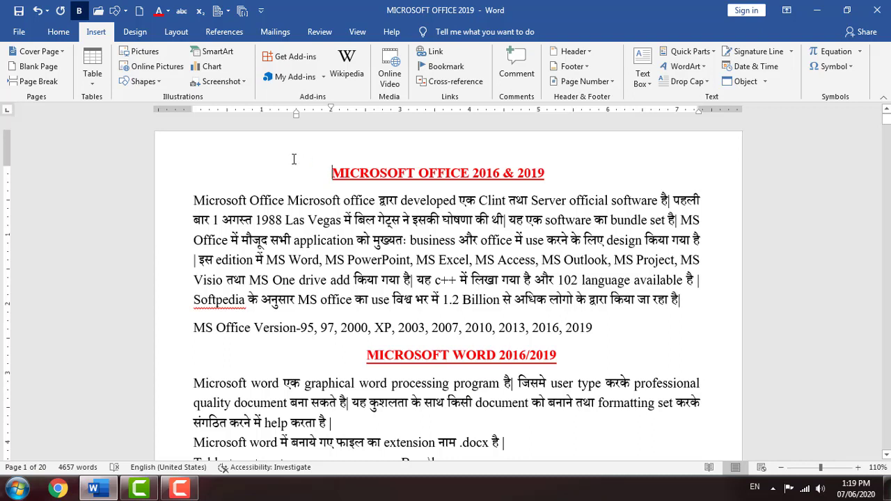
# Insert the built-in cover page design with a vertical dark bar, a blue date arrow and thin curved lines.
pyautogui.click(63, 52)
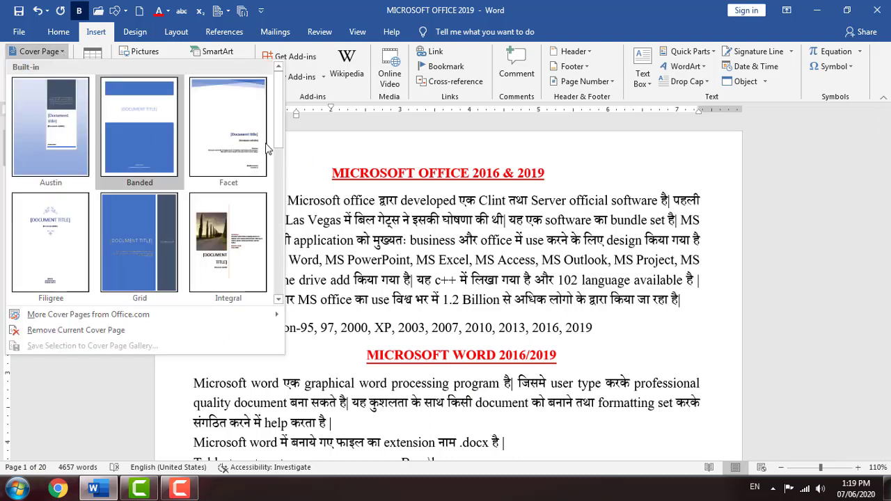
pyautogui.scroll(-2, 272, 143)
pyautogui.moveTo(278, 146); pyautogui.dragTo(270, 259)
pyautogui.click(21, 272)
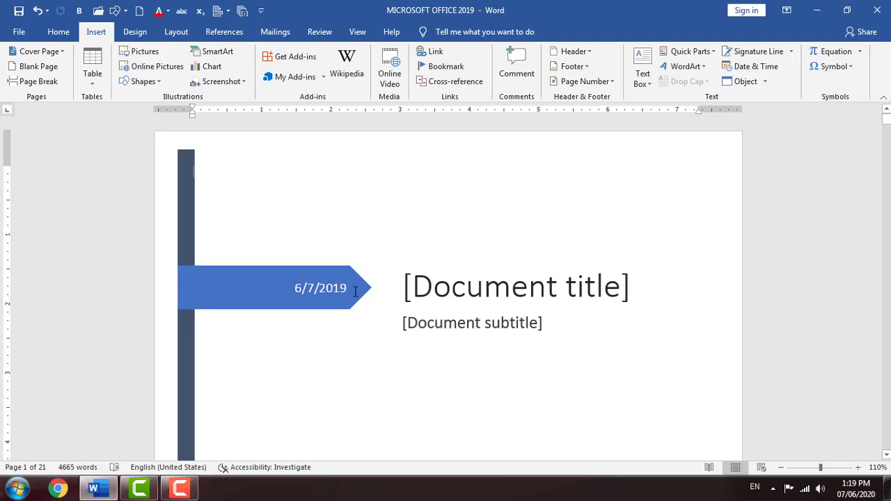
# Fill in the cover page's document title as "Microsoft office 2019".
pyautogui.click(414, 292)
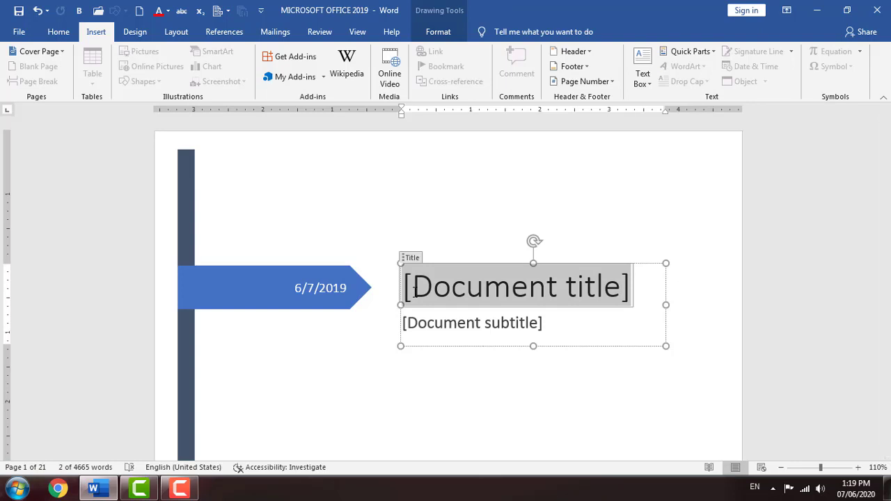
pyautogui.write('mi')
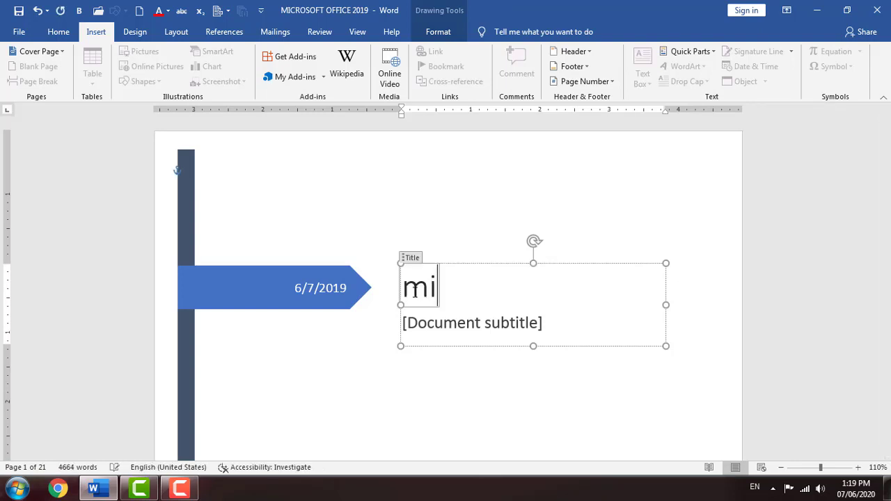
pyautogui.write('crosoft ')
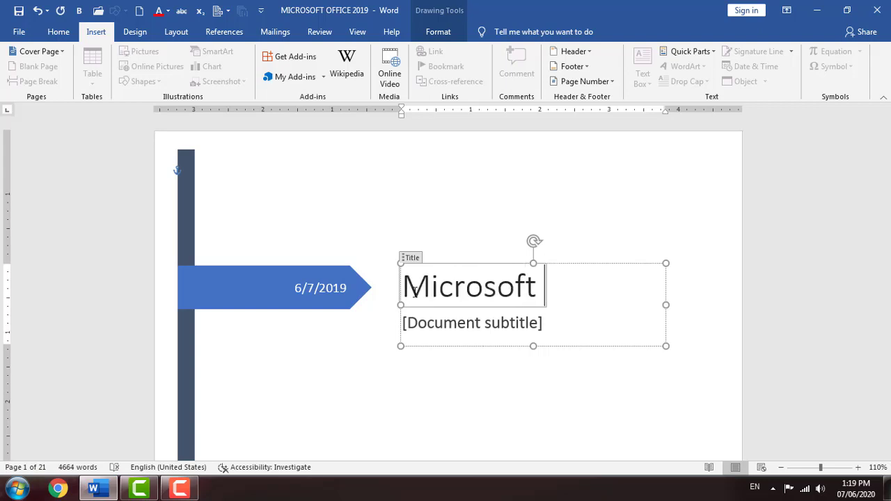
pyautogui.write('or')
pyautogui.press('BackSpace')
pyautogui.press('BackSpace')
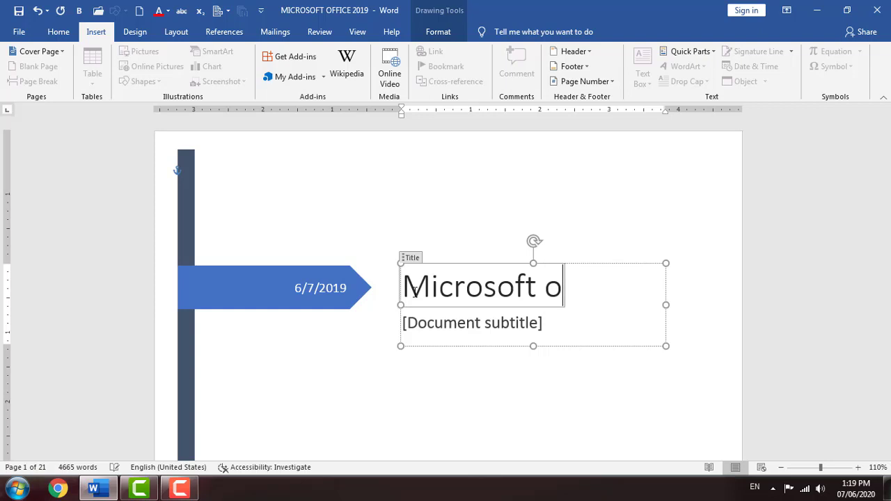
pyautogui.write('oF')
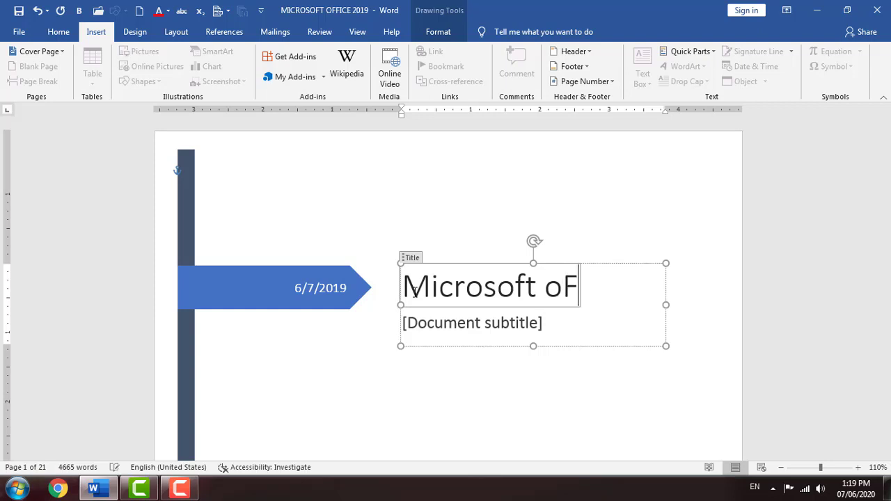
pyautogui.press('BackSpace')
pyautogui.write('ffice ')
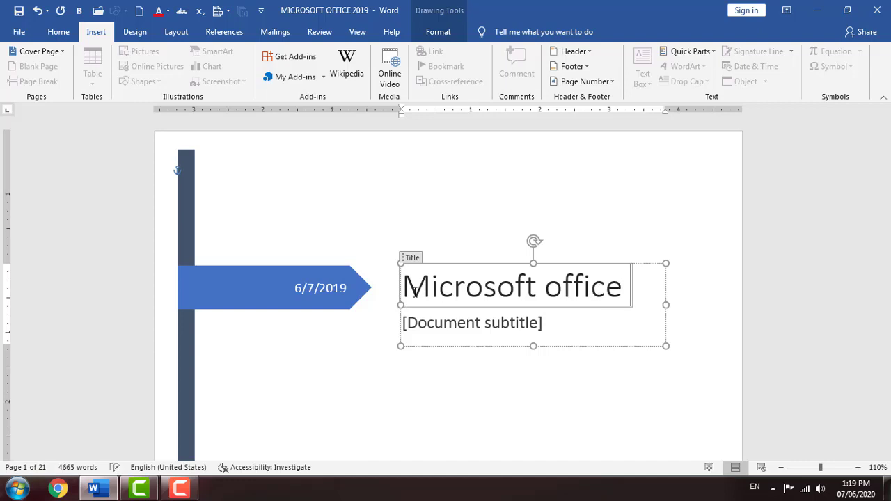
pyautogui.write('2019')
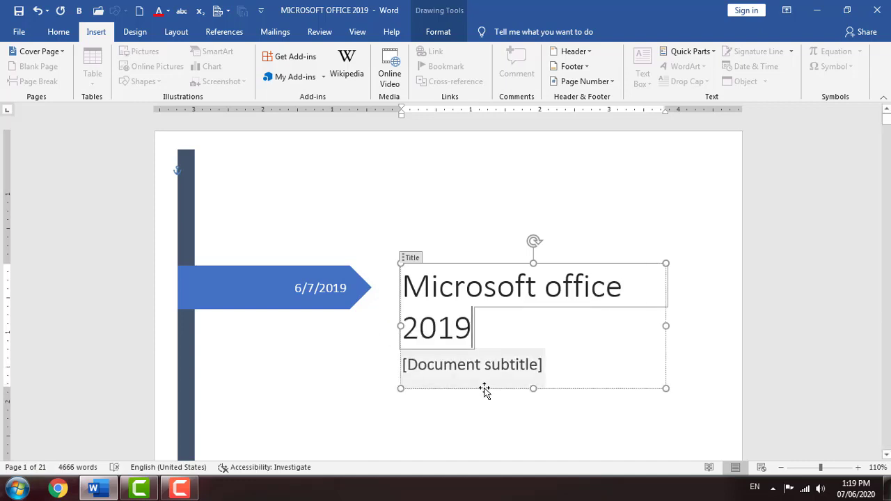
# Fill in the cover page's document subtitle as "Microsoft word 2019".
pyautogui.click(488, 371)
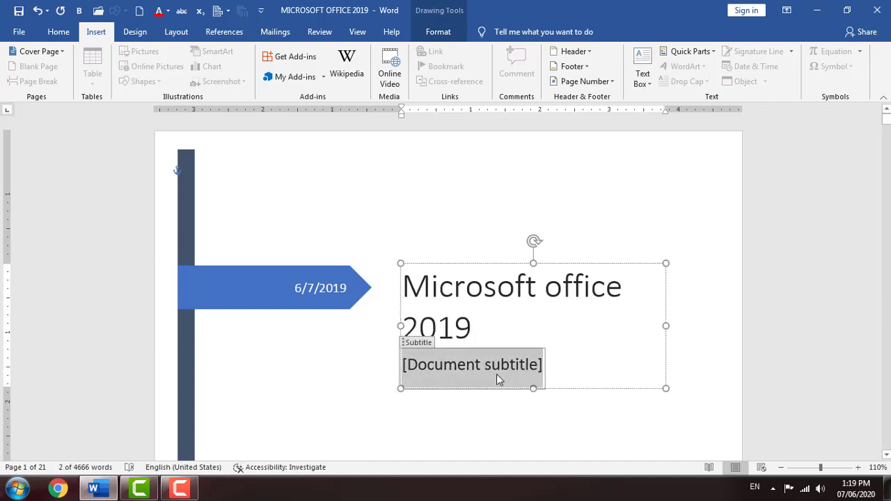
pyautogui.write('mic')
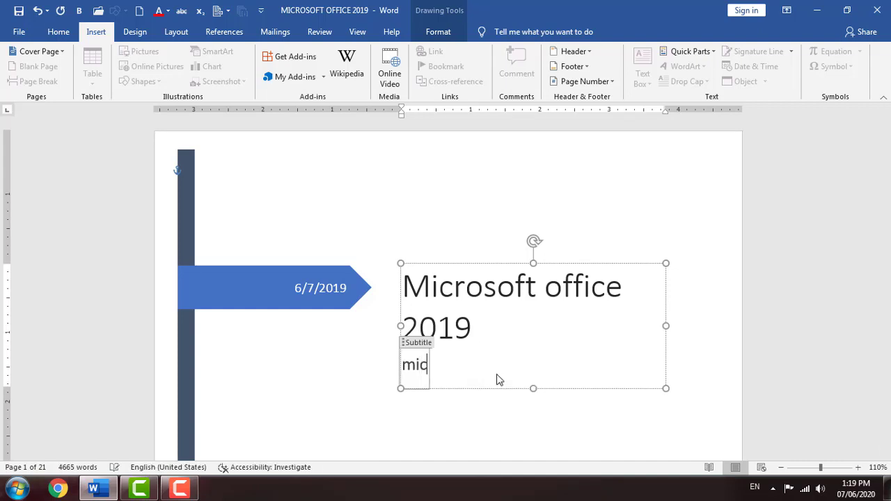
pyautogui.write('rosoft ')
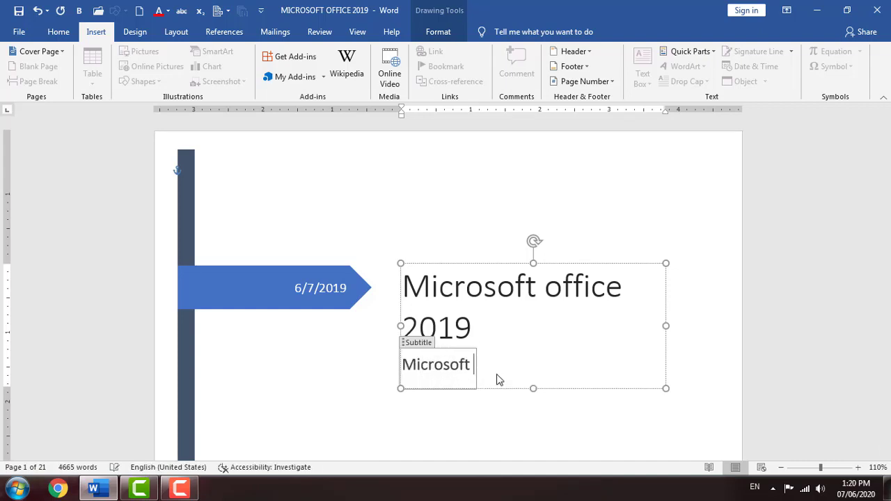
pyautogui.write('word 2019')
pyautogui.click(390, 406)
# Fill the vertical bar along the cover page's edge with the standard dark red colour.
pyautogui.scroll(-3, 386, 333)
pyautogui.scroll(-7, 384, 332)
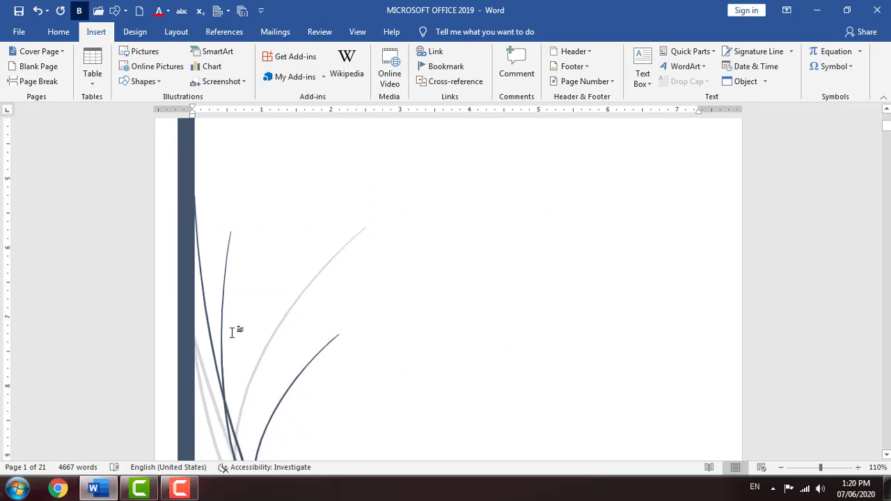
pyautogui.click(194, 291)
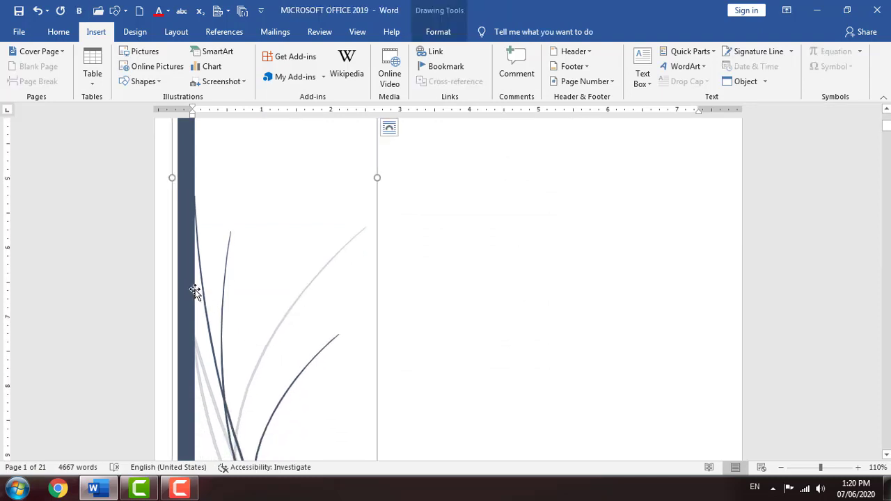
pyautogui.click(194, 291)
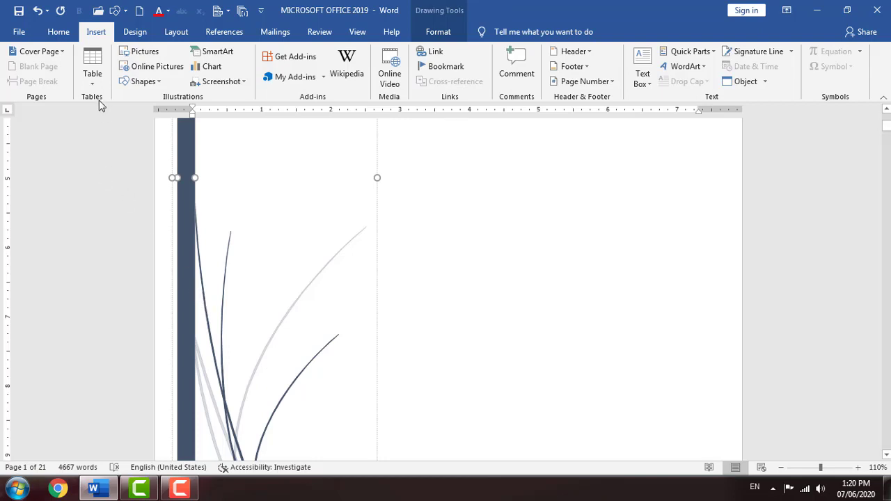
pyautogui.click(463, 35)
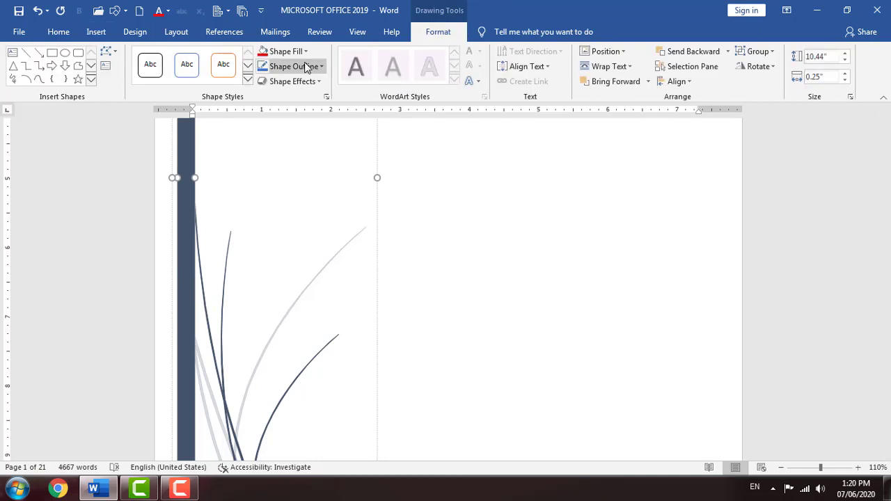
pyautogui.click(287, 51)
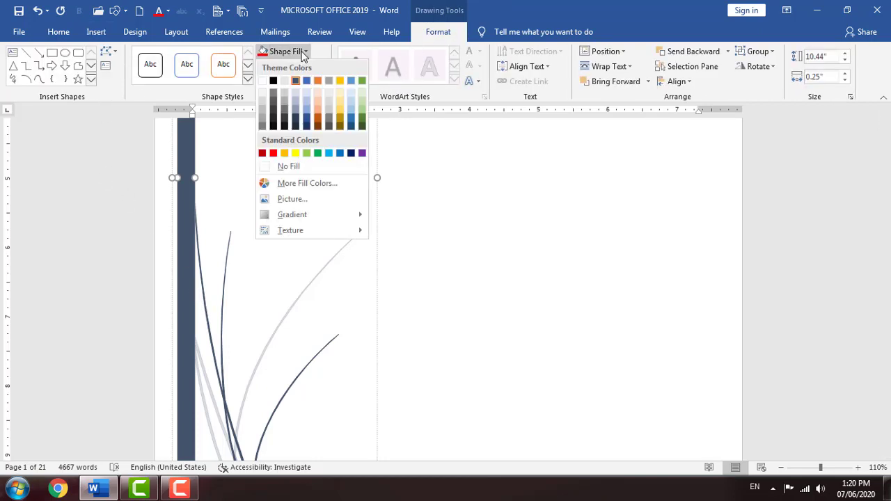
pyautogui.click(262, 154)
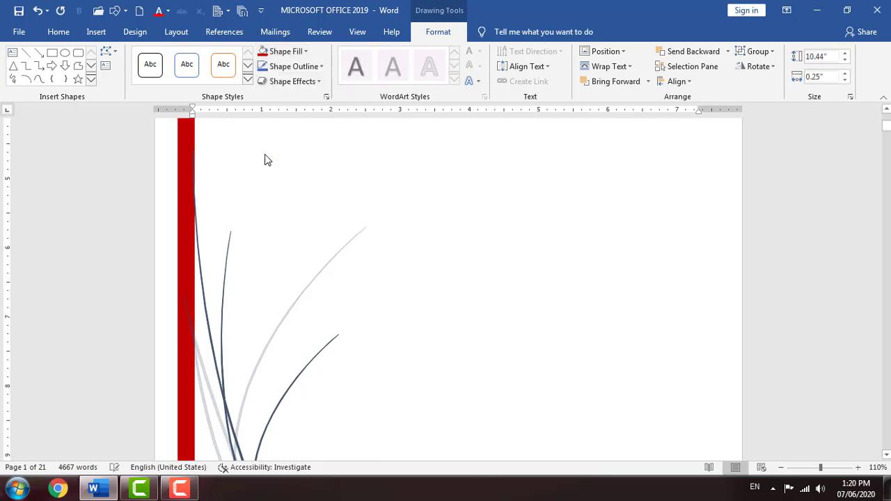
# Fill the long pale curved line of the cover page artwork with standard dark red.
pyautogui.click(308, 291)
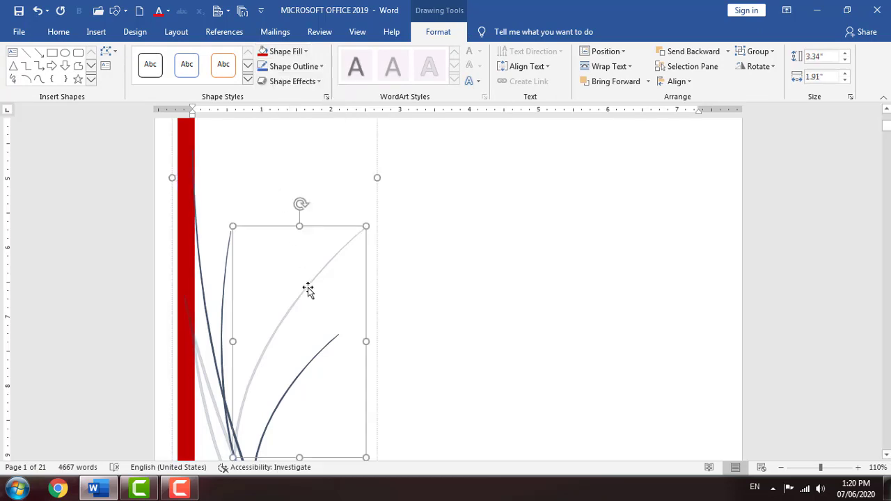
pyautogui.click(286, 51)
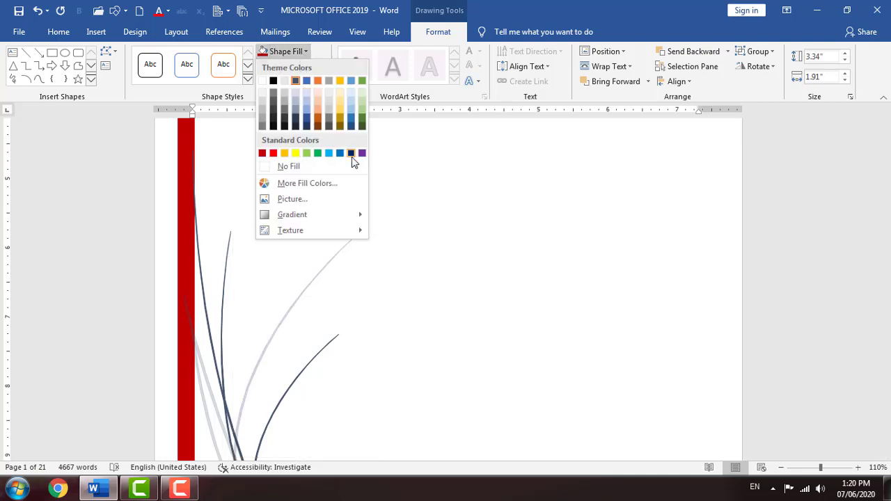
pyautogui.click(262, 155)
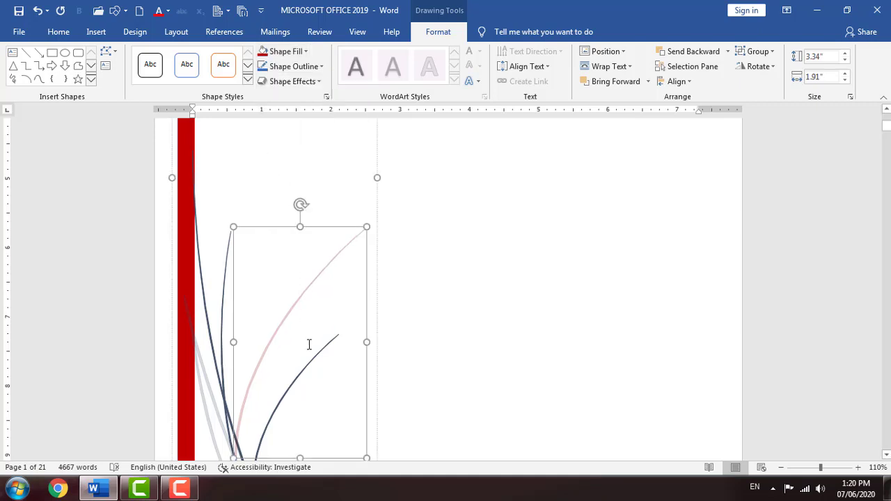
# Replace the current cover page with the Insight 2 design from the Office.com cover pages.
pyautogui.scroll(8, 417, 316)
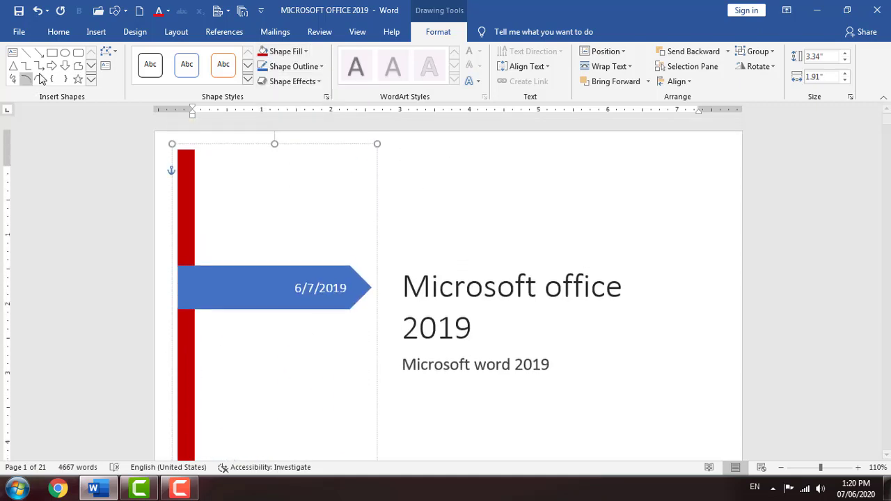
pyautogui.click(97, 32)
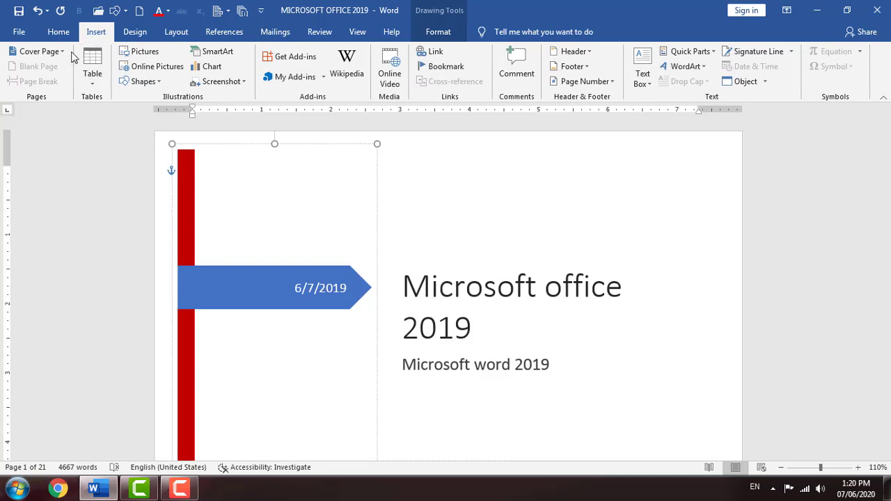
pyautogui.click(553, 240)
pyautogui.click(62, 51)
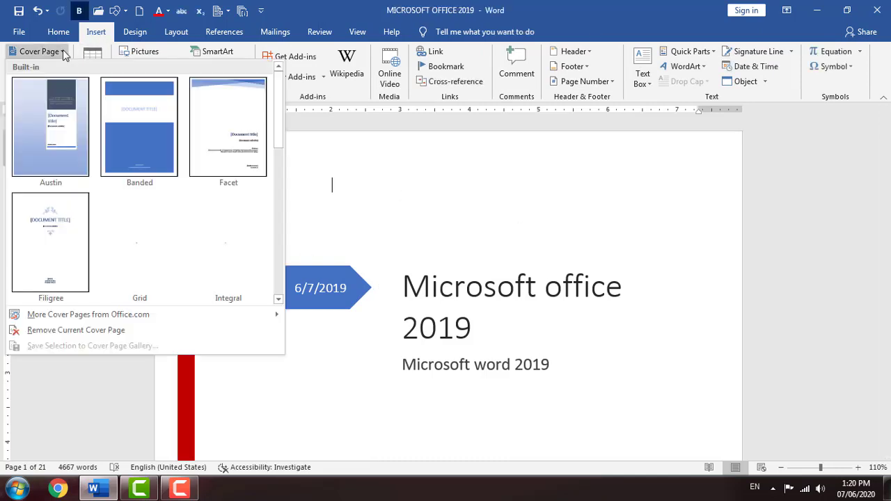
pyautogui.moveTo(59, 319)
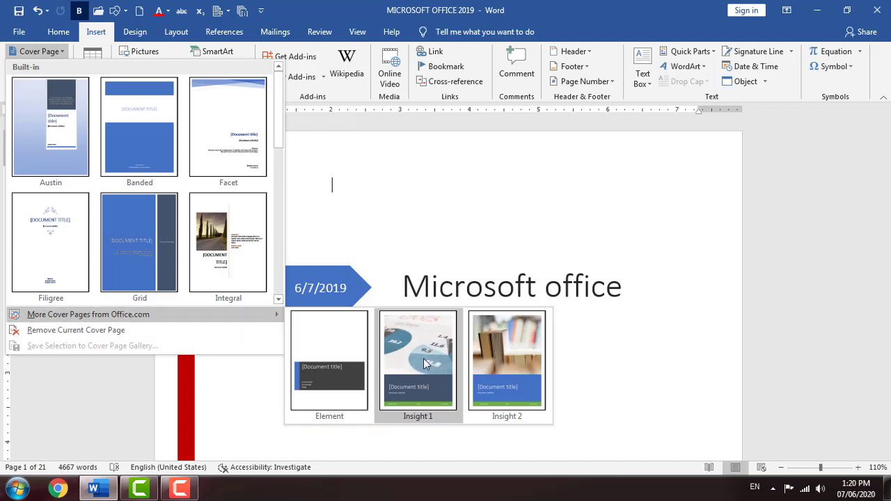
pyautogui.click(493, 369)
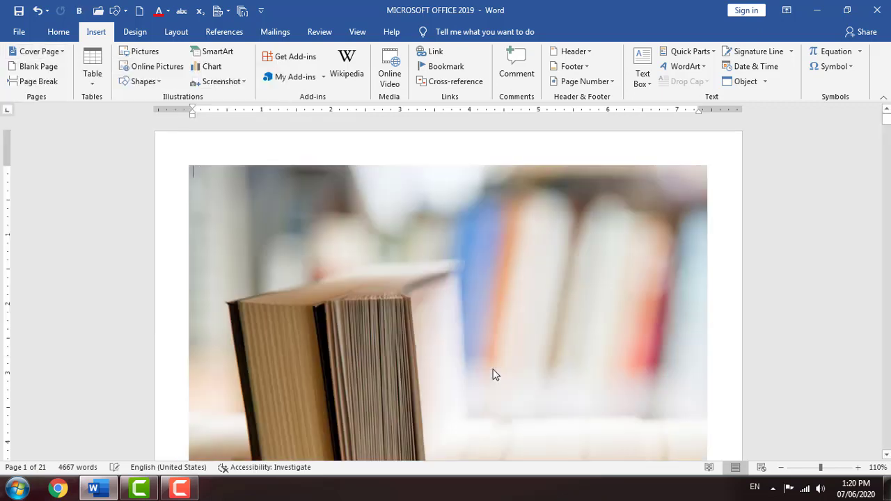
# Check the new cover page's title area and remove the current cover page from the document.
pyautogui.scroll(-10, 398, 318)
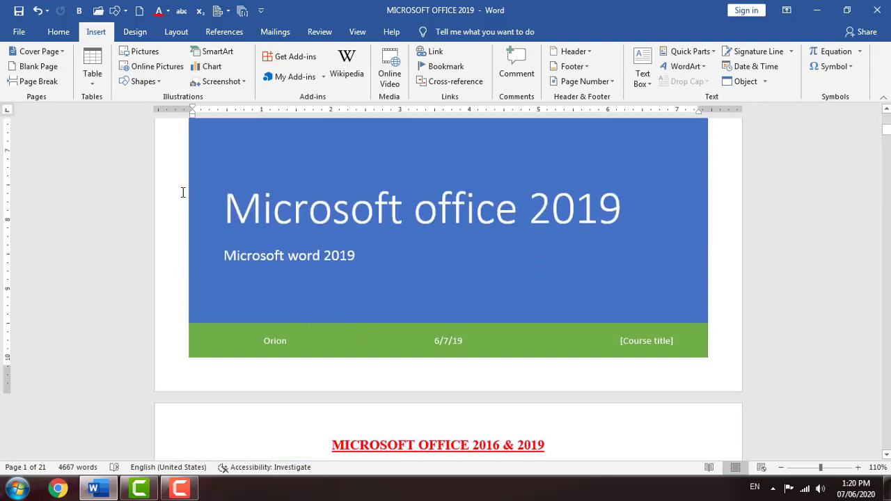
pyautogui.click(62, 52)
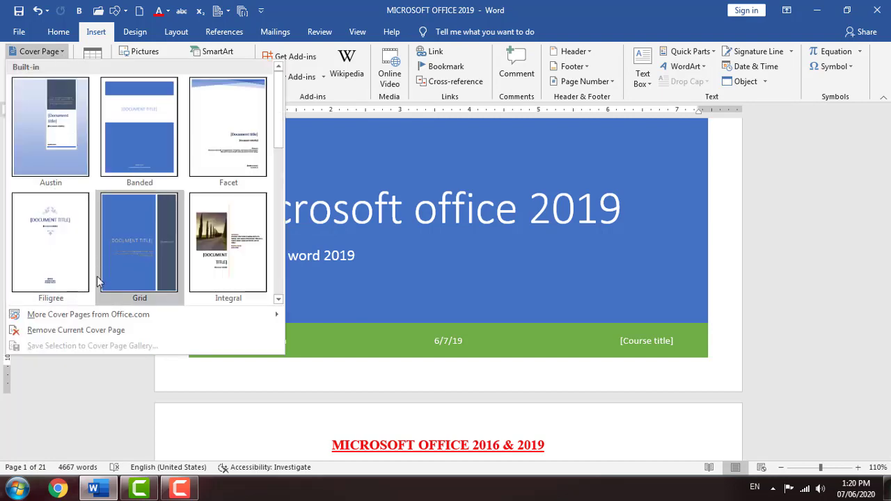
pyautogui.click(127, 337)
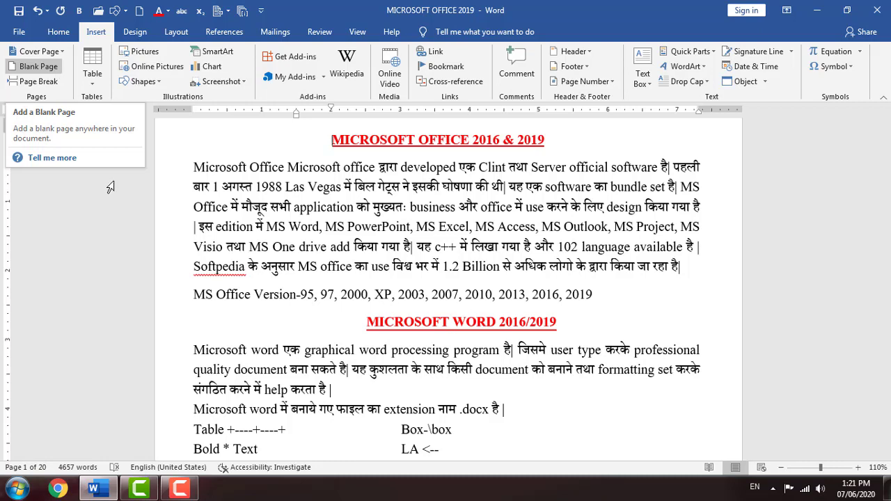
# Insert a blank page before the "File → Info → Protect Document → Restrict Editing" line that starts page 2.
pyautogui.click(194, 351)
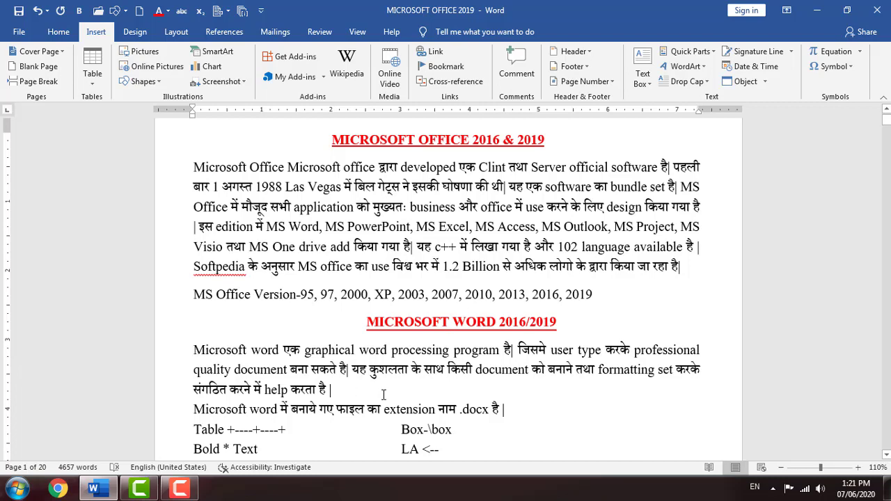
pyautogui.scroll(-10, 383, 395)
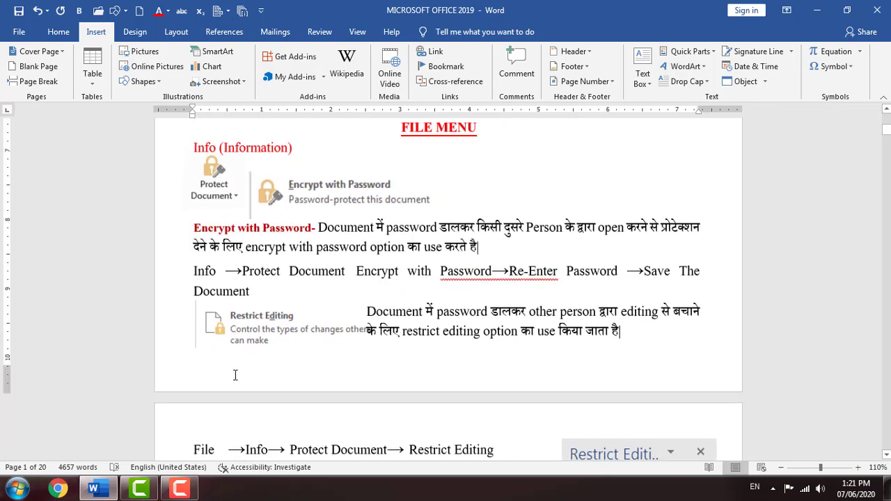
pyautogui.scroll(-4, 177, 321)
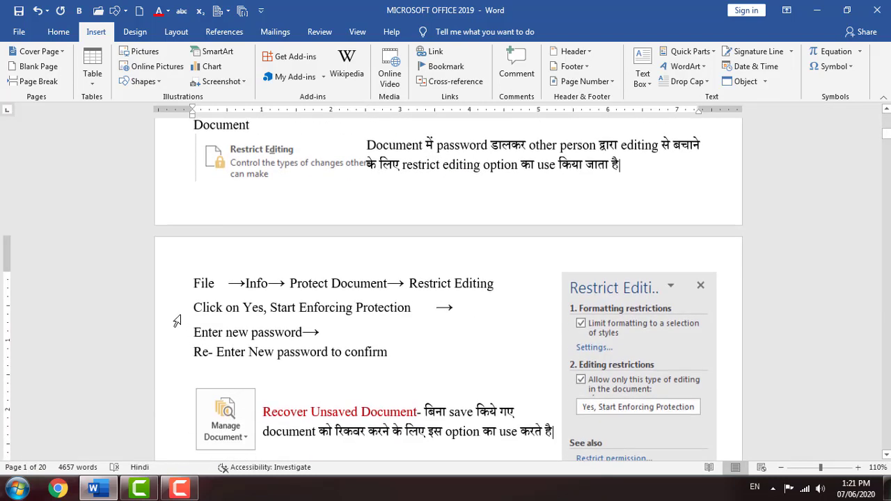
pyautogui.click(195, 284)
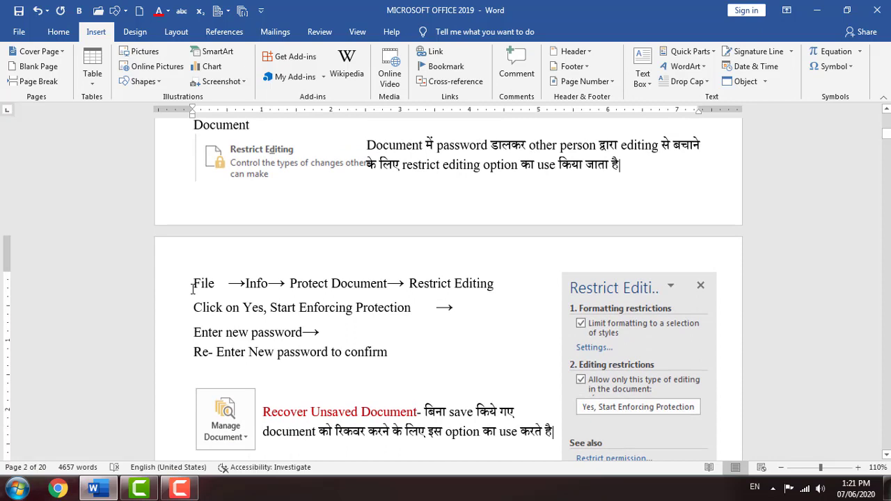
pyautogui.click(49, 70)
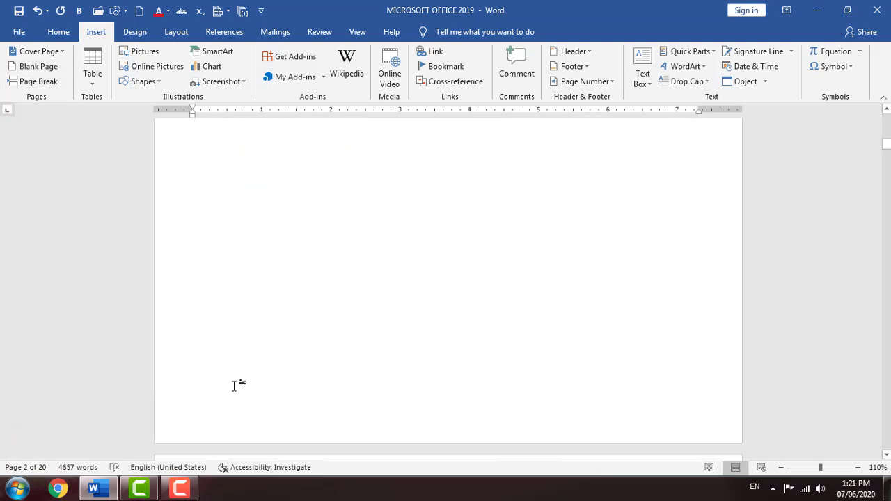
pyautogui.scroll(3, 236, 383)
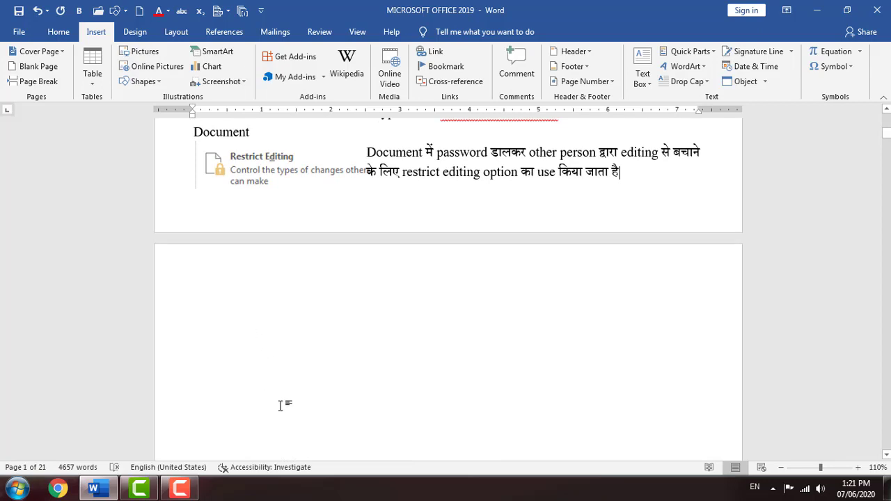
# Remove the blank page inserted before the "File → Info → Protect Document → Restrict Editing" line.
pyautogui.moveTo(284, 426); pyautogui.dragTo(187, 271)
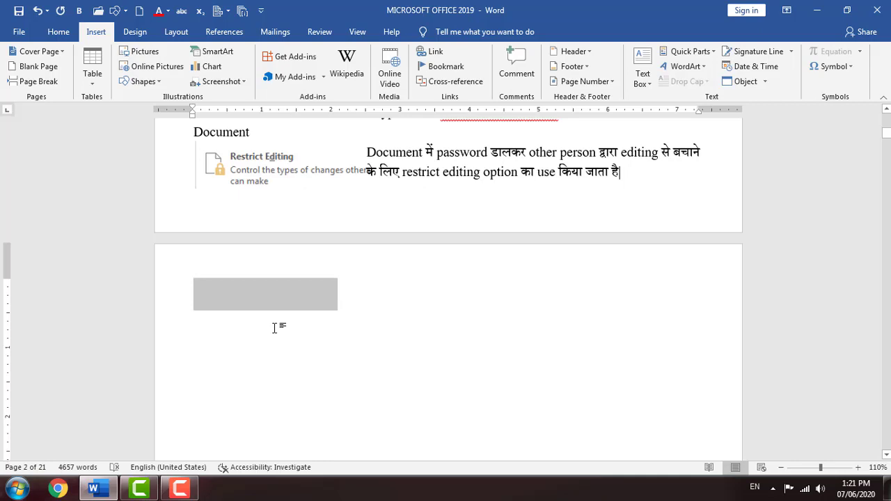
pyautogui.hotkey('ctrl', 'v')
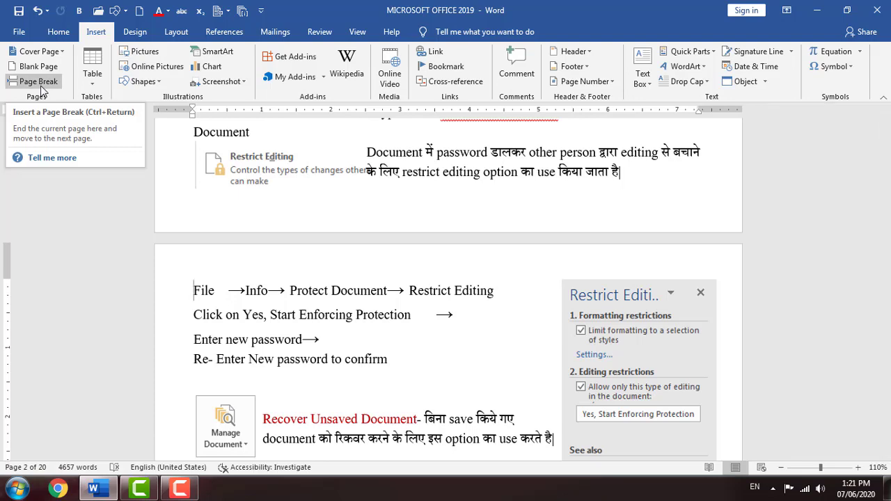
# Insert a page break before the "Open" paragraph on page 2.
pyautogui.scroll(-1, 198, 343)
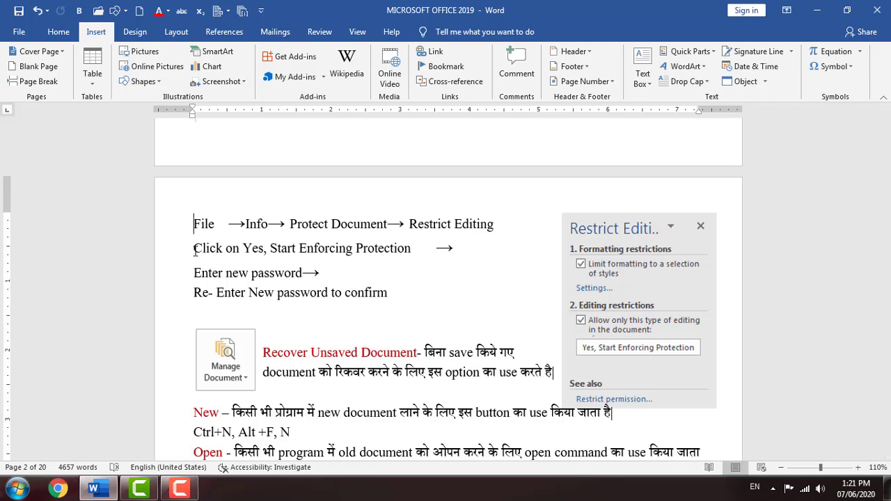
pyautogui.scroll(-2, 206, 276)
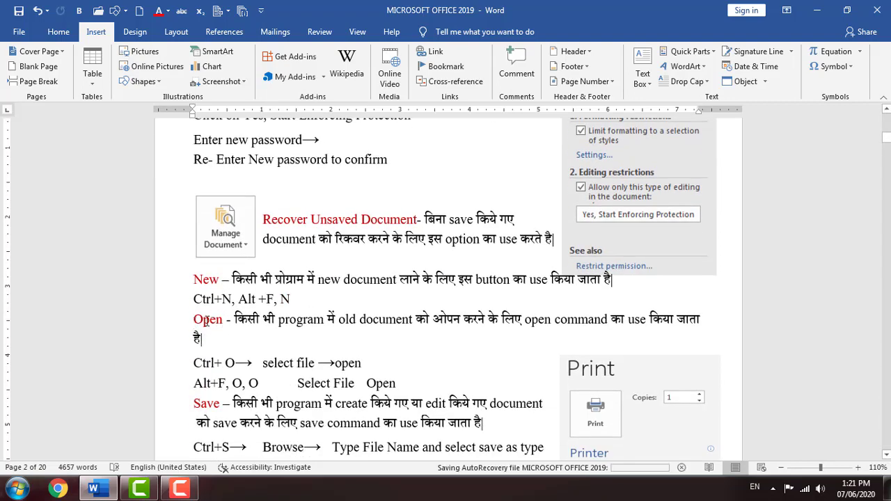
pyautogui.click(47, 85)
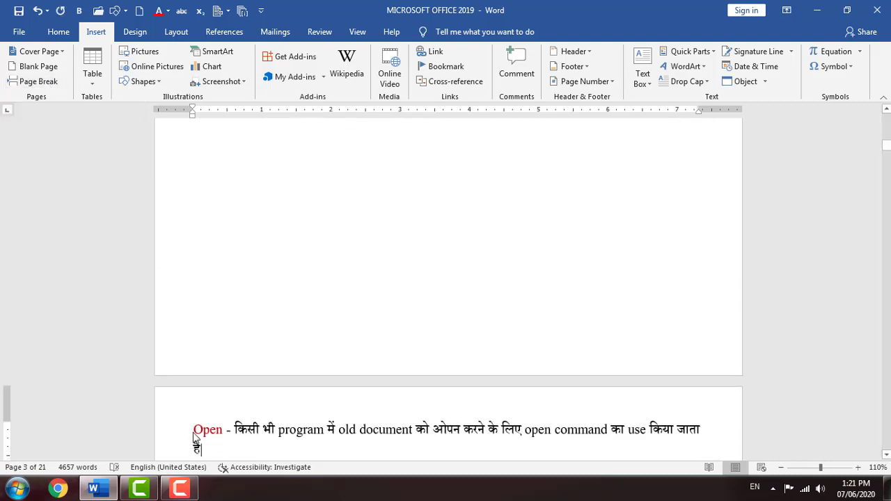
# Check how the text is split across the pages around the page break and remove the break before the "Open" paragraph.
pyautogui.scroll(6, 194, 433)
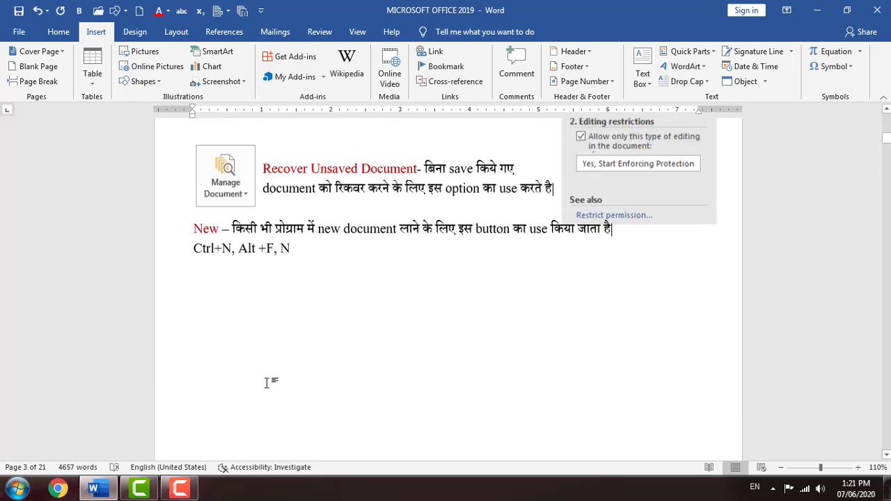
pyautogui.scroll(4, 265, 370)
pyautogui.scroll(-6, 318, 381)
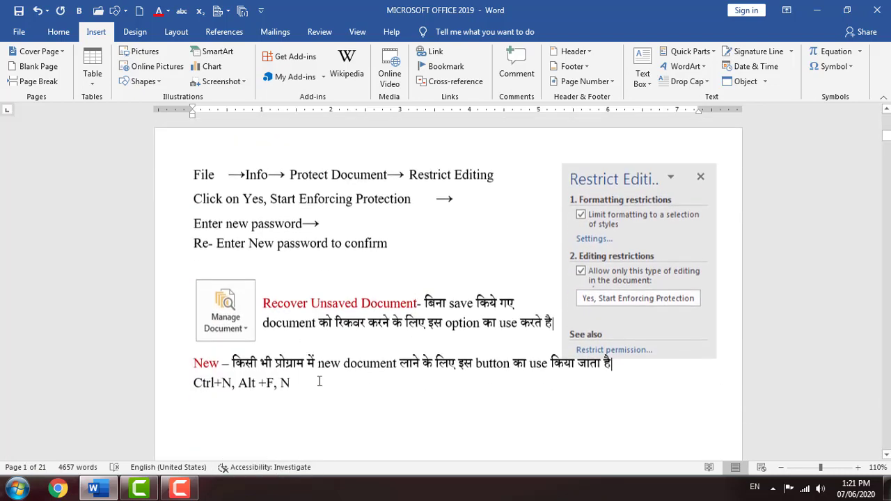
pyautogui.scroll(-3, 318, 381)
pyautogui.scroll(-2, 318, 381)
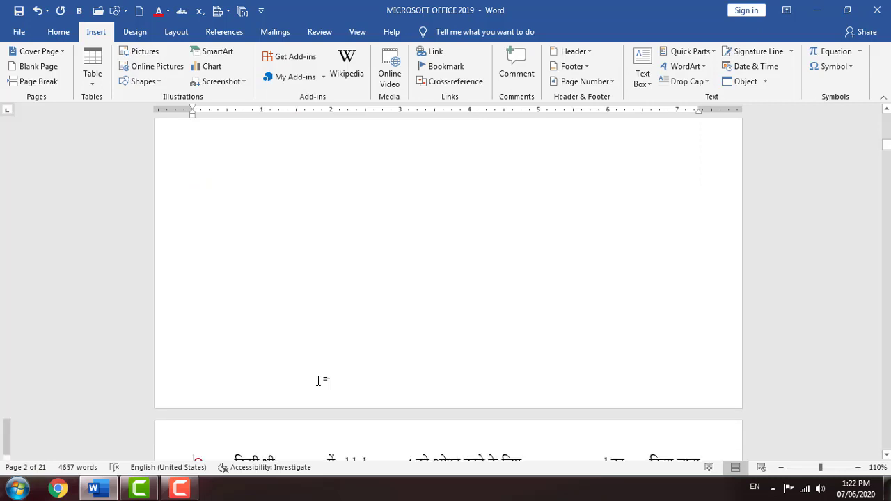
pyautogui.scroll(-3, 318, 381)
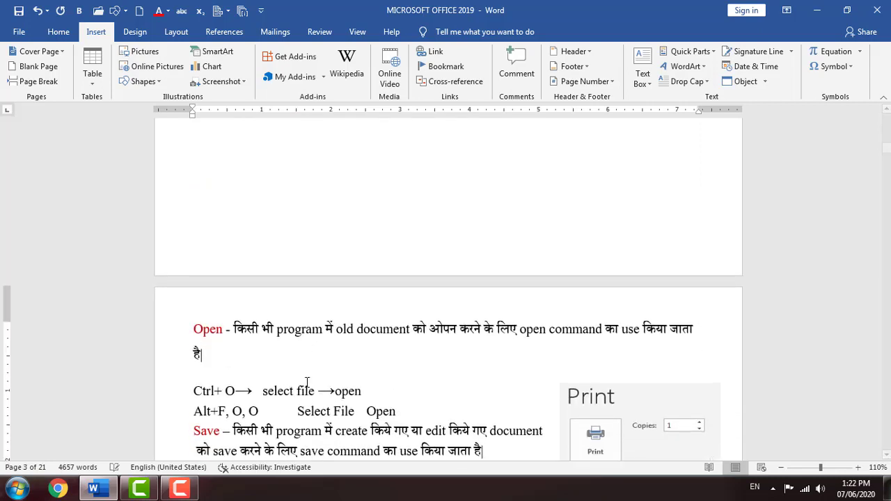
pyautogui.scroll(-8, 307, 382)
pyautogui.scroll(3, 307, 383)
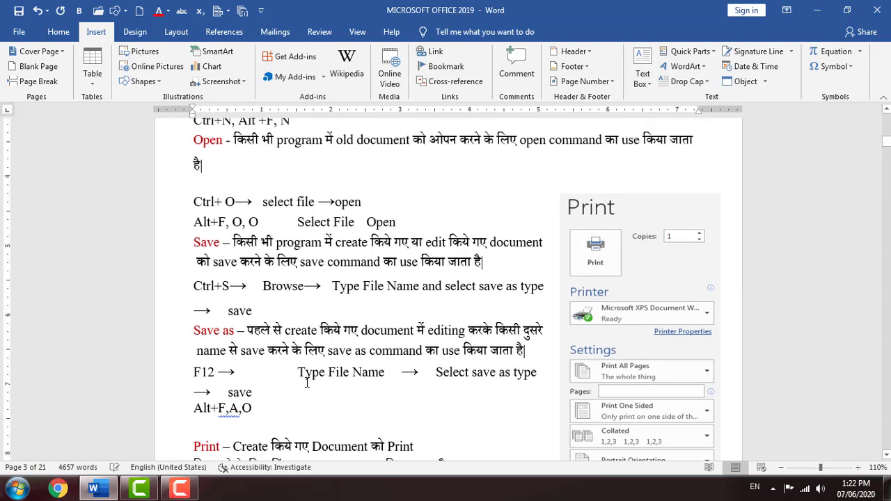
pyautogui.scroll(2, 307, 382)
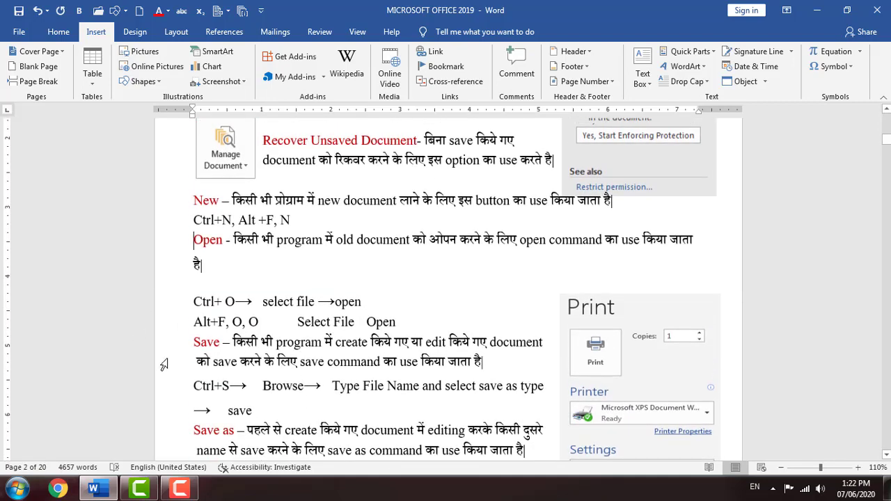
# Insert a table with 10 columns and 5 rows before the "Open" paragraph.
pyautogui.click(99, 85)
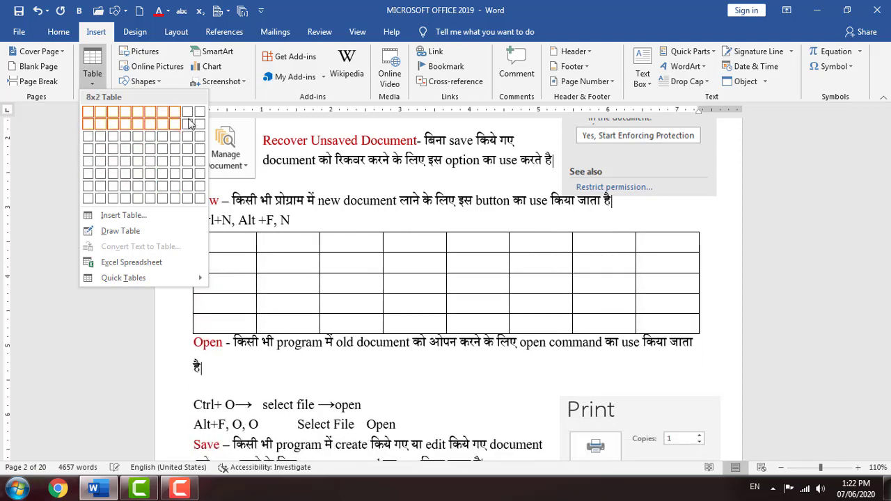
pyautogui.click(141, 218)
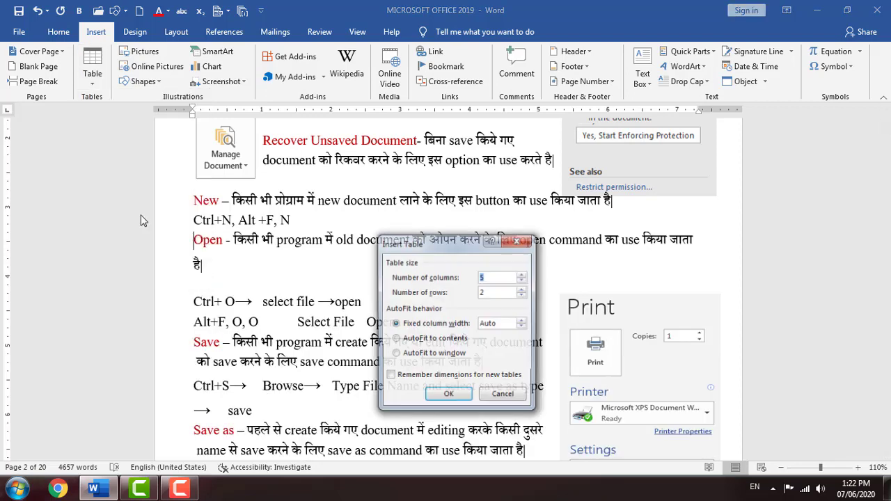
pyautogui.doubleClick(501, 278)
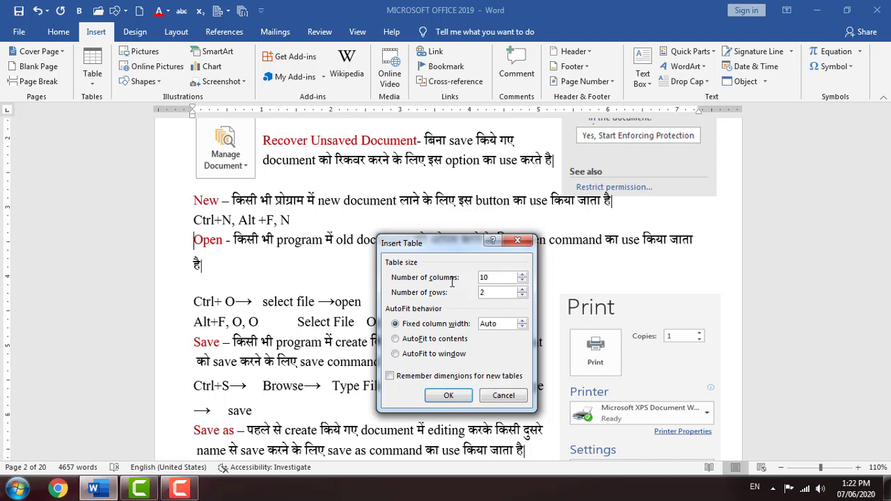
pyautogui.doubleClick(499, 294)
pyautogui.click(449, 395)
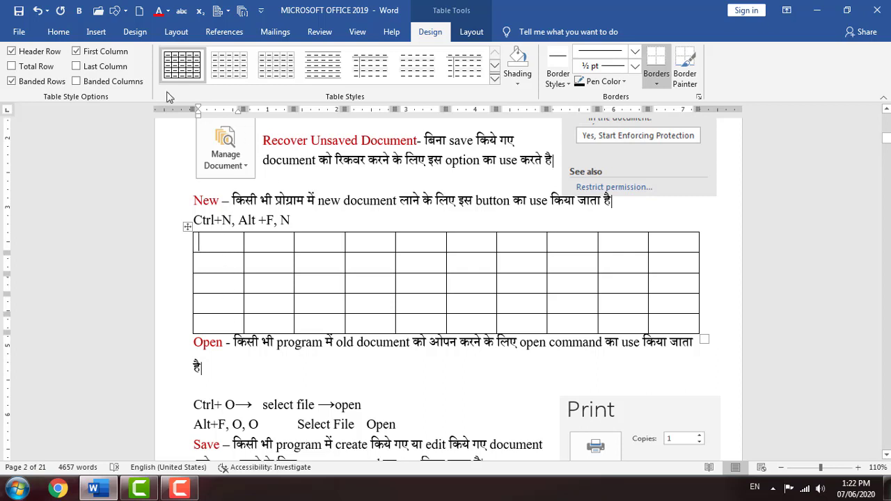
# Add an empty line after the end of the "Open" paragraph below the table.
pyautogui.click(96, 32)
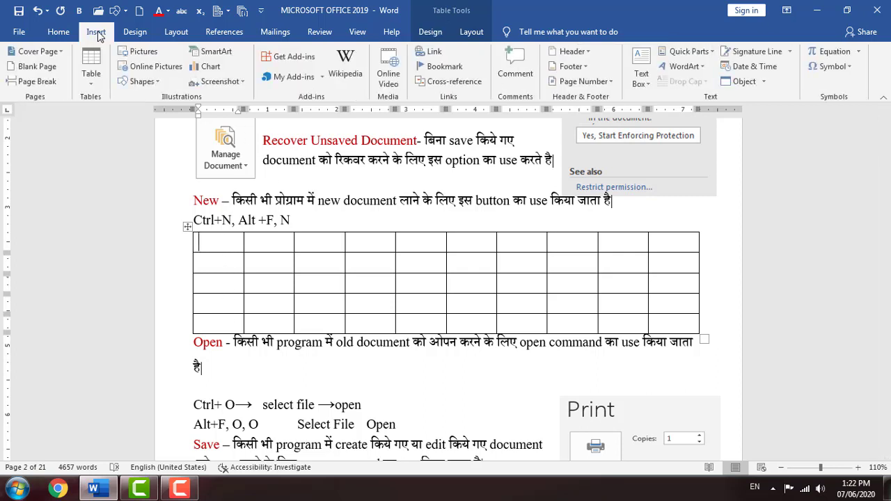
pyautogui.click(97, 84)
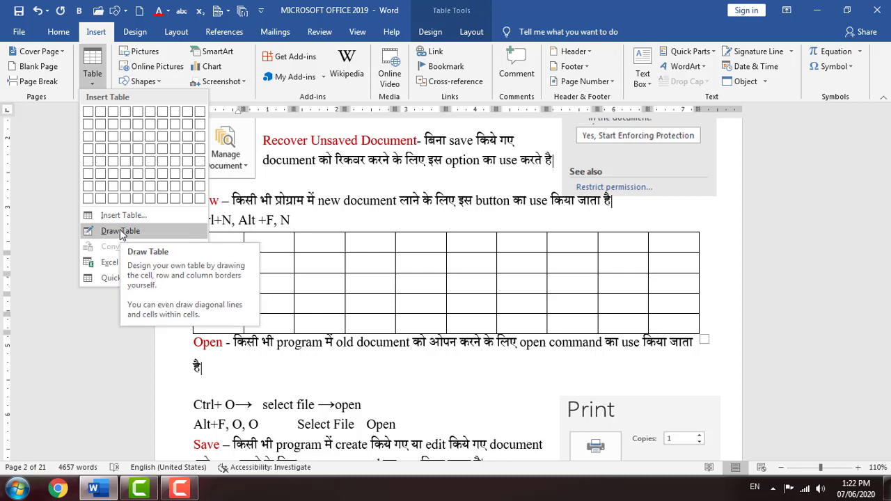
pyautogui.click(212, 367)
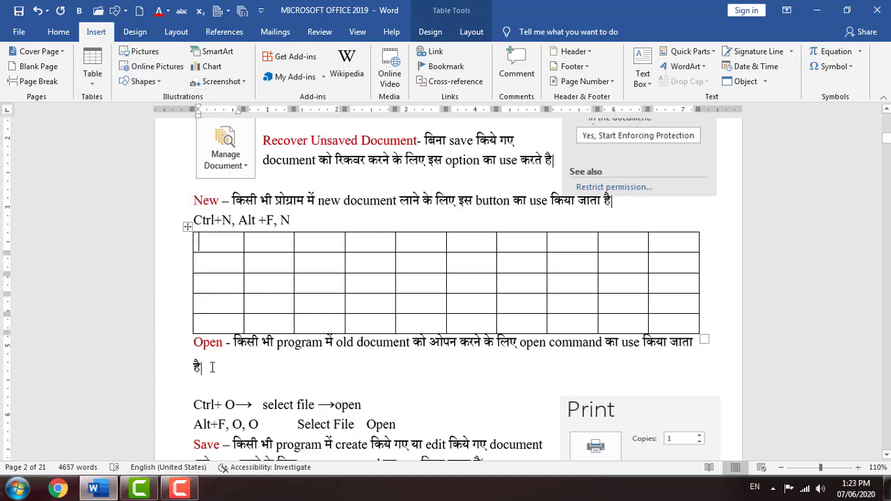
pyautogui.click(214, 367)
pyautogui.press('Return')
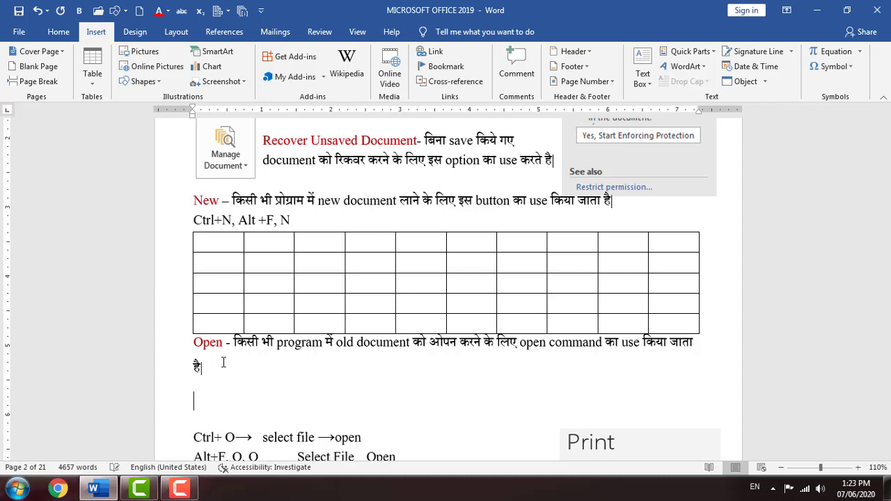
# Draw a single-cell table about 6.7 inches wide and 0.43 inch high by the "Open" paragraph with Draw Table.
pyautogui.click(93, 69)
pyautogui.click(129, 233)
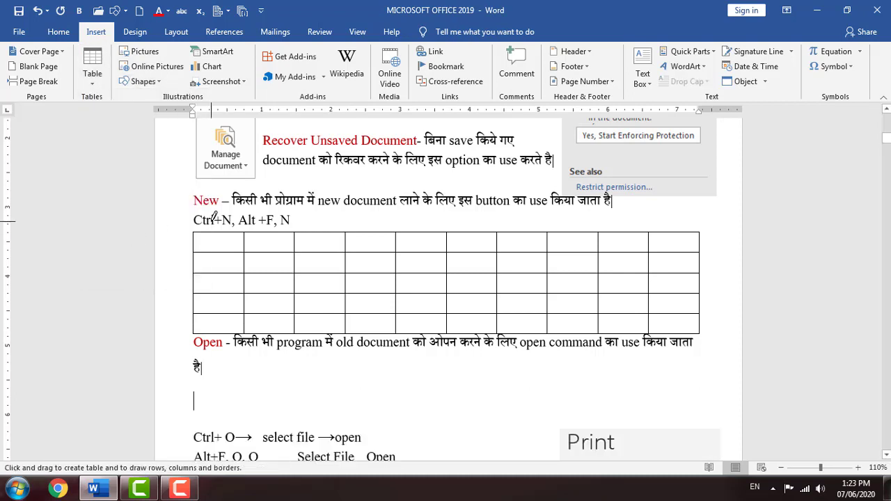
pyautogui.scroll(-4, 203, 380)
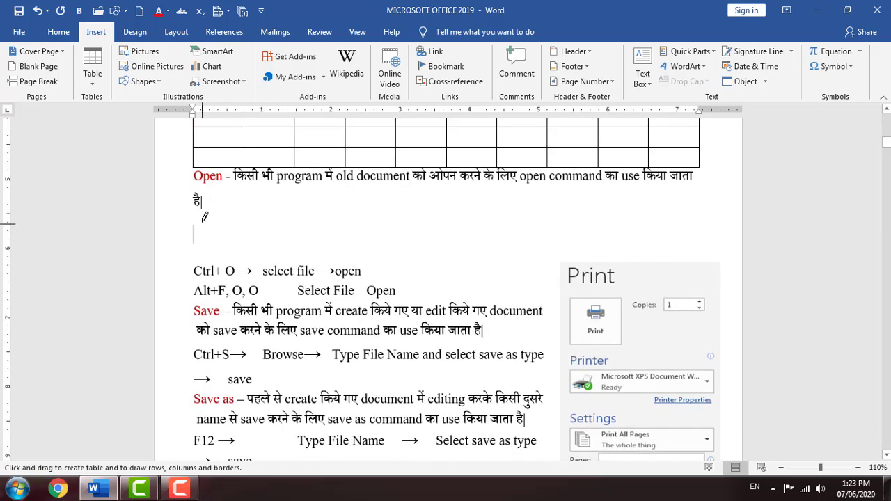
pyautogui.moveTo(202, 222)
pyautogui.mouseDown()
pyautogui.moveTo(675, 260)
pyautogui.moveTo(668, 259)
pyautogui.mouseUp()
# Divide the drawn table into three columns and split its first two columns into two rows.
pyautogui.moveTo(332, 201); pyautogui.dragTo(332, 233)
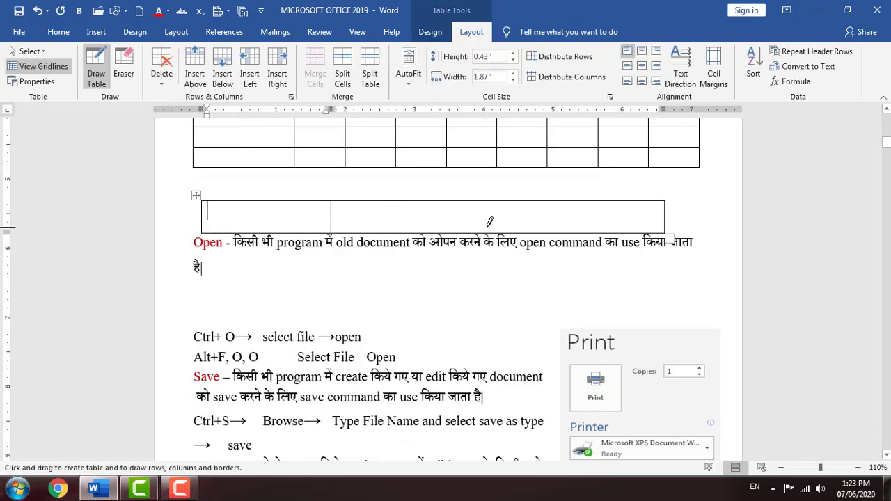
pyautogui.moveTo(491, 232); pyautogui.dragTo(492, 200)
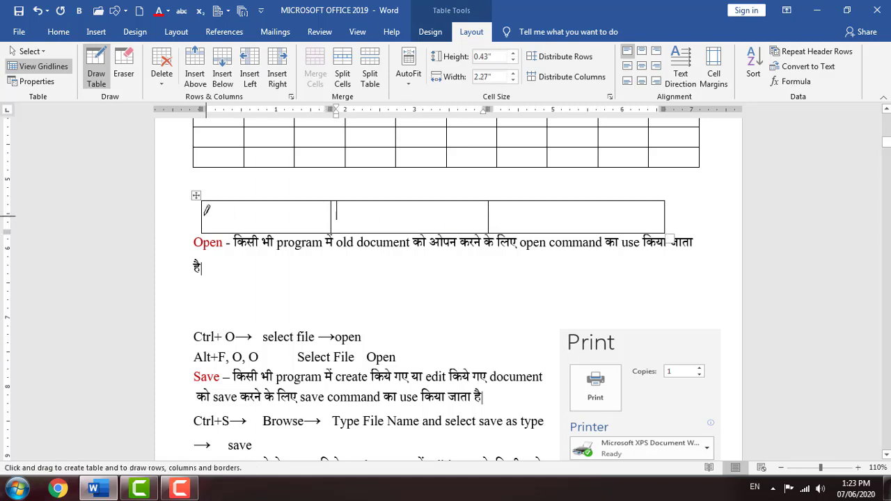
pyautogui.moveTo(277, 213); pyautogui.dragTo(486, 212)
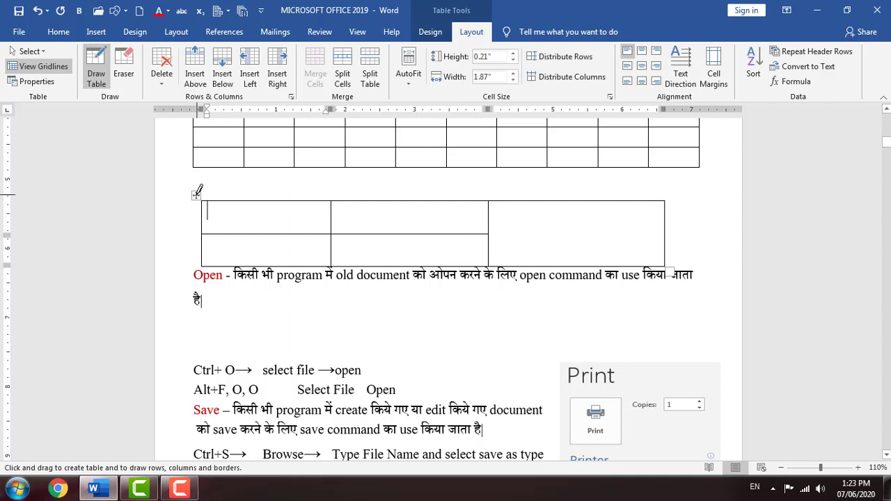
# Stop drawing and delete the hand-drawn table above the "Open" paragraph.
pyautogui.press('Escape')
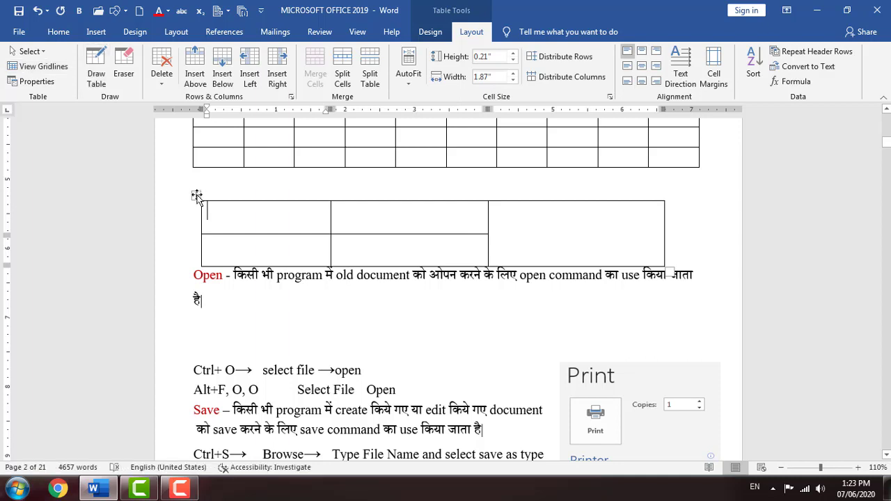
pyautogui.rightClick(196, 195)
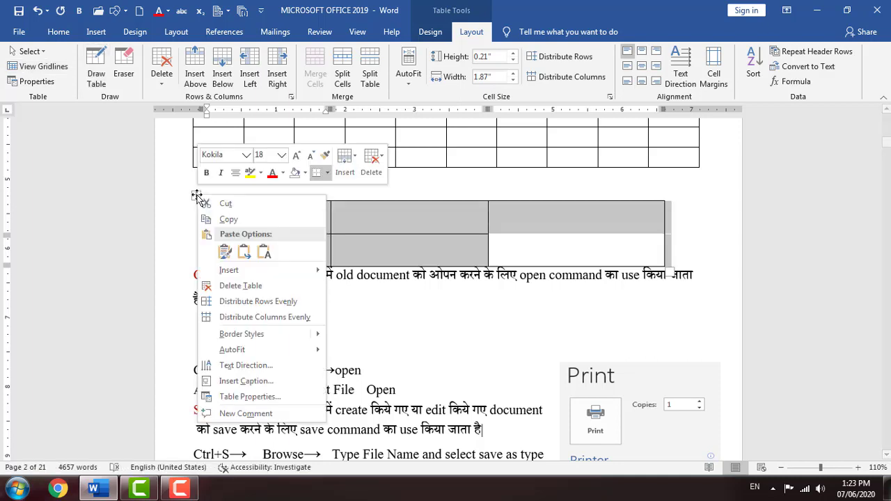
pyautogui.click(237, 285)
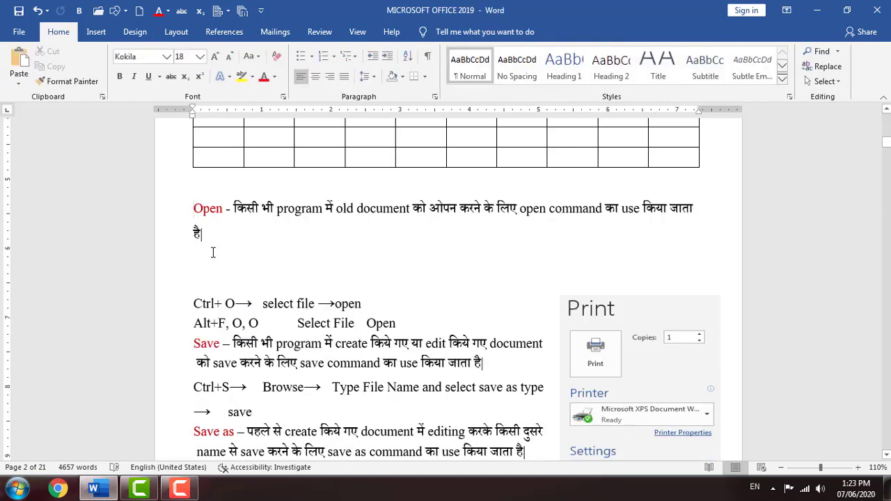
pyautogui.click(97, 32)
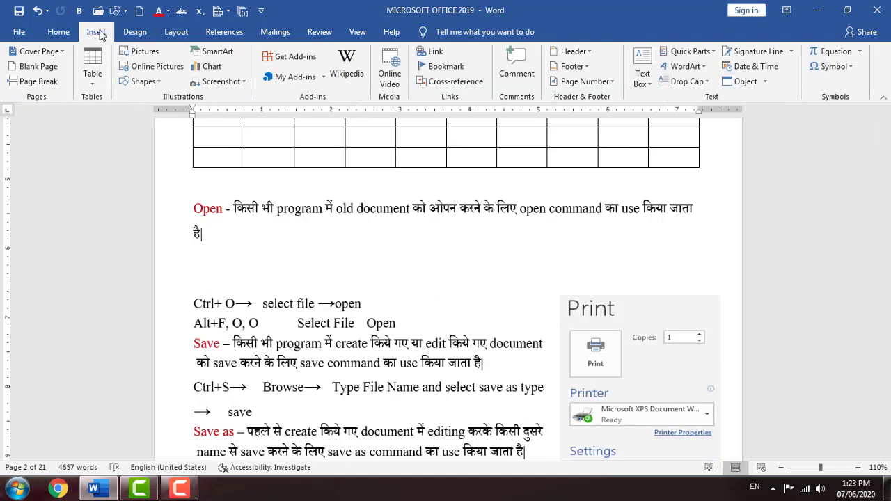
pyautogui.click(93, 84)
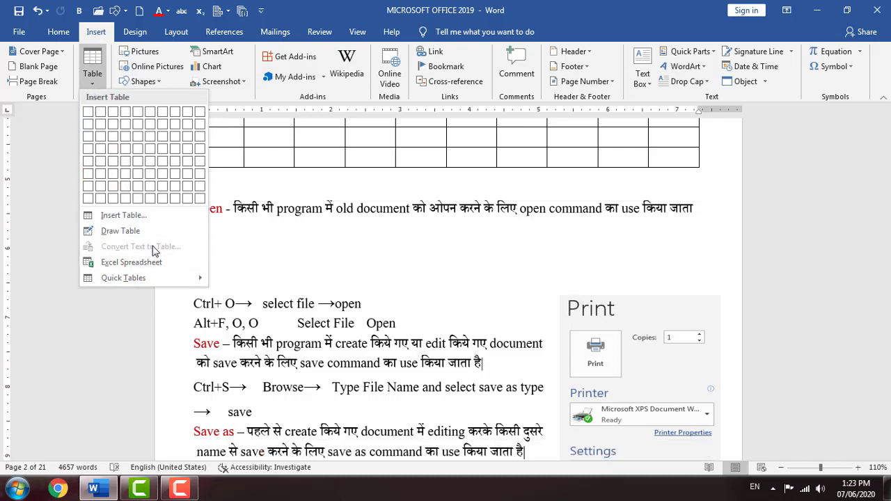
pyautogui.click(569, 273)
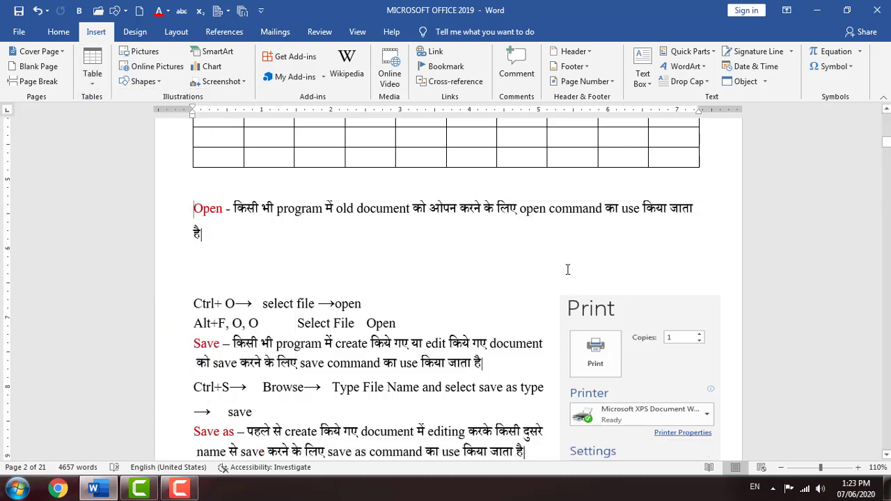
# Close the "MICROSOFT OFFICE 2019" document without saving its changes.
pyautogui.hotkey('alt', 'F4')
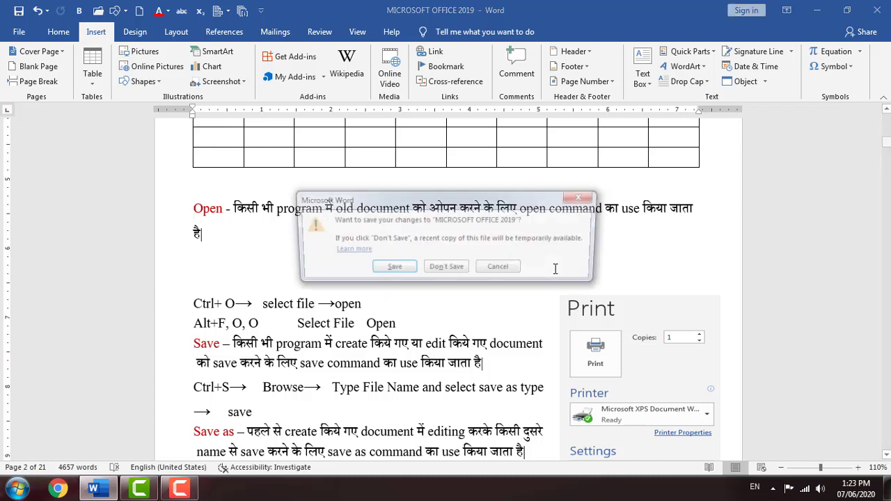
pyautogui.press('Tab')
pyautogui.press('Return')
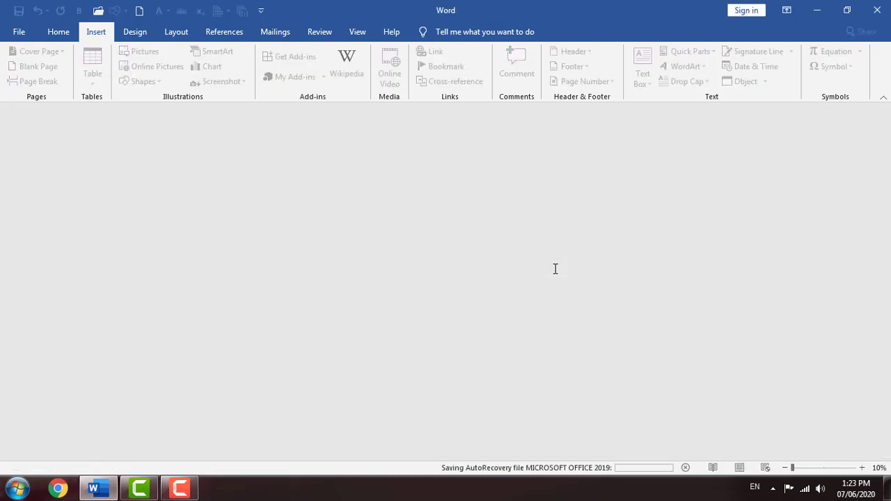
# Create a blank document and start a tab-separated line with the headings "Name", "Father's Name" and "Mother's Name".
pyautogui.hotkey('ctrl', 'n')
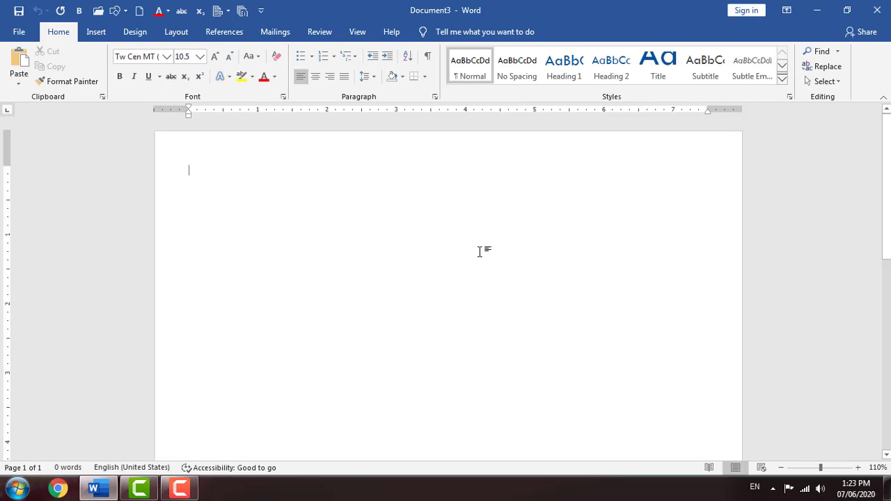
pyautogui.write('Name ')
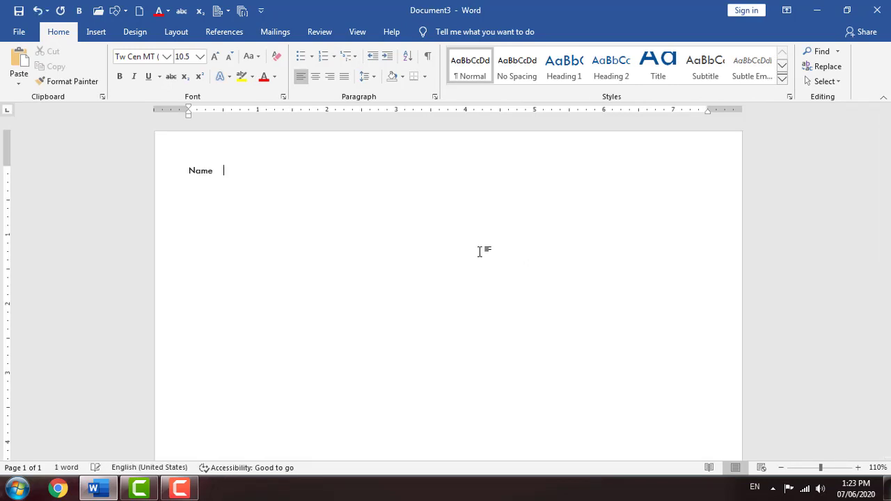
pyautogui.write('Fat')
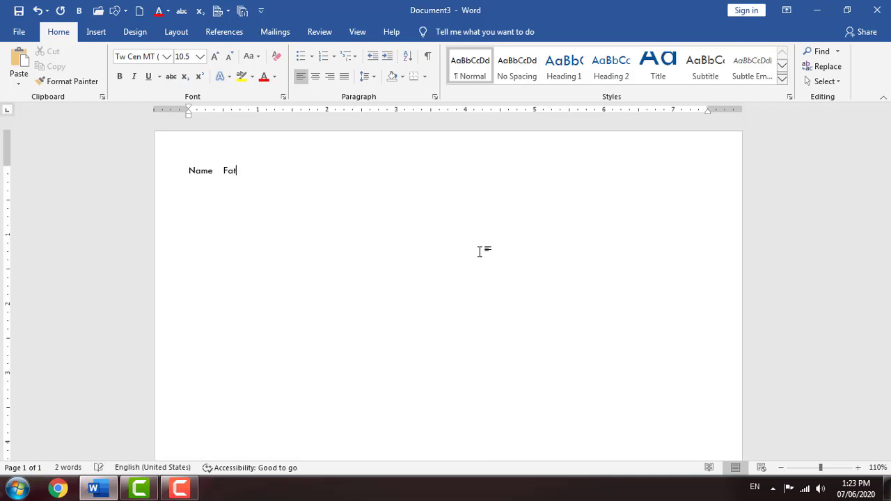
pyautogui.write("her's Name")
pyautogui.press('Tab')
pyautogui.write('Mother')
pyautogui.write("'s Name")
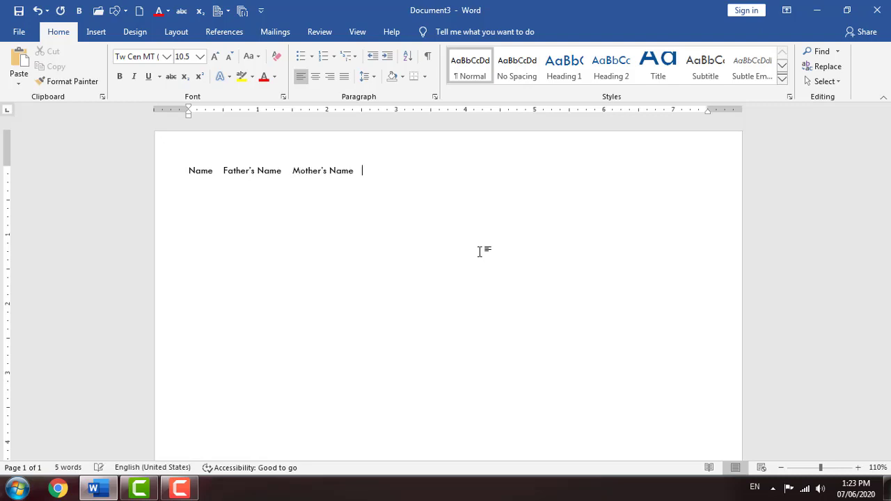
# Continue the tab-separated heading line with "Date of Birth", "Address", "Blood Group", "Aadhar No." and "Mobile No".
pyautogui.write('Date o')
pyautogui.write('f Birth')
pyautogui.press('Tab')
pyautogui.write('Addre')
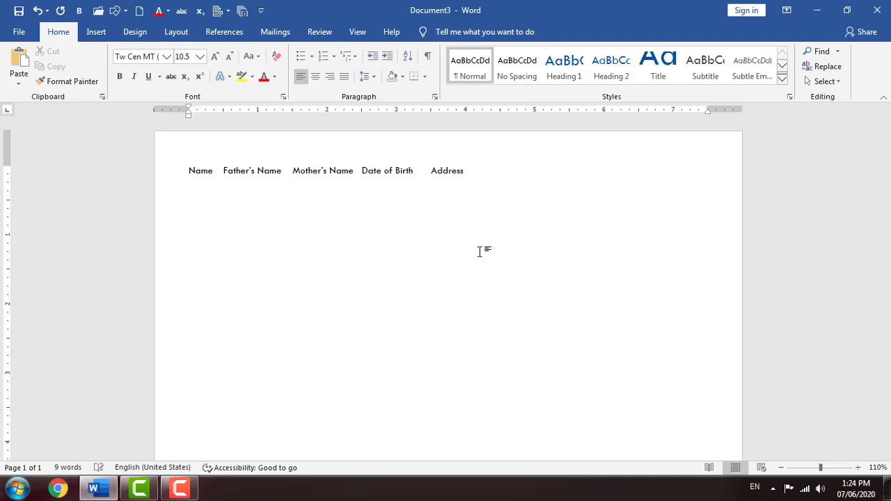
pyautogui.write('ss Bloo')
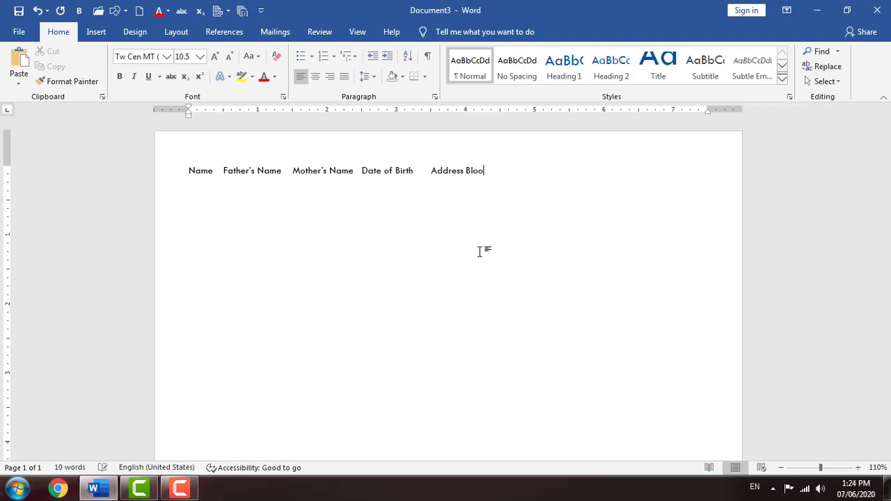
pyautogui.write('d Group\tAadhar No.\tMo')
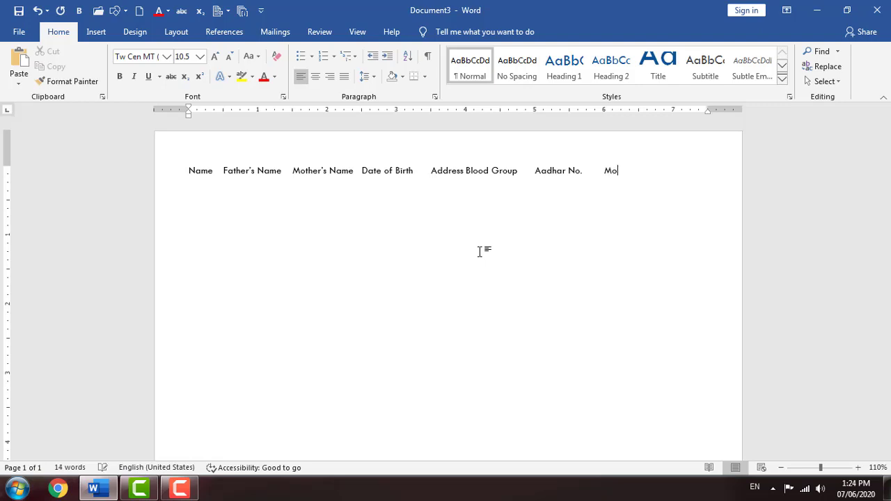
pyautogui.write('bile No')
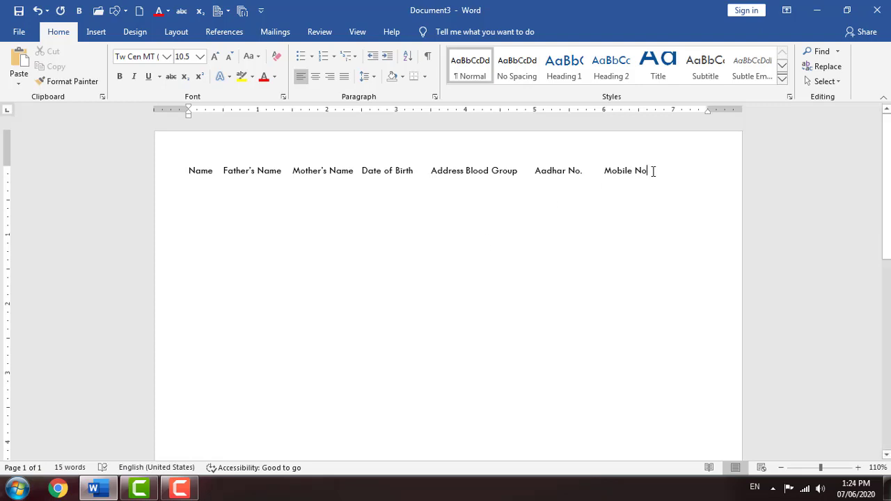
# Convert the whole heading line to an eight-column table with automatic fixed column width, separating the text at tabs.
pyautogui.moveTo(652, 171); pyautogui.dragTo(189, 167)
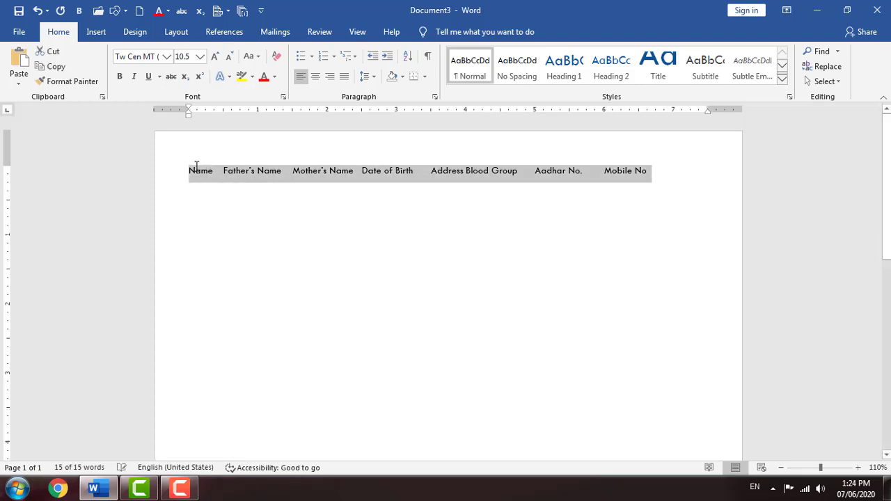
pyautogui.click(96, 32)
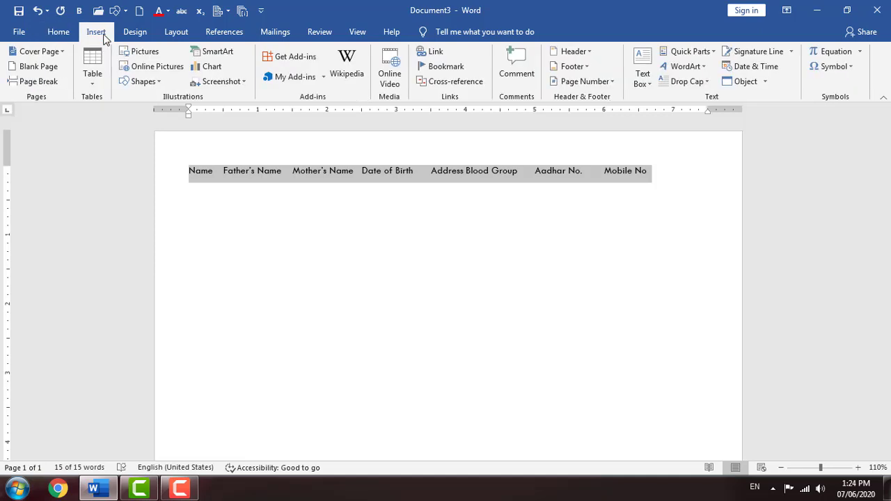
pyautogui.click(95, 84)
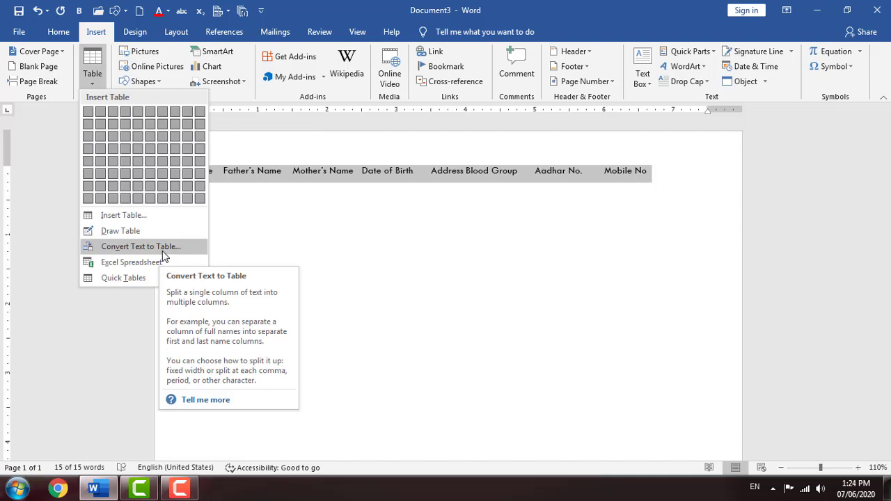
pyautogui.click(141, 247)
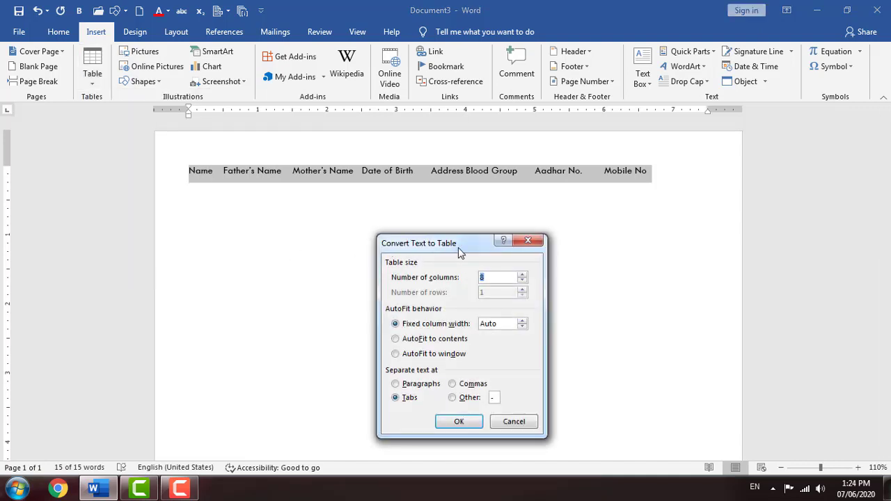
pyautogui.moveTo(460, 252); pyautogui.dragTo(387, 243)
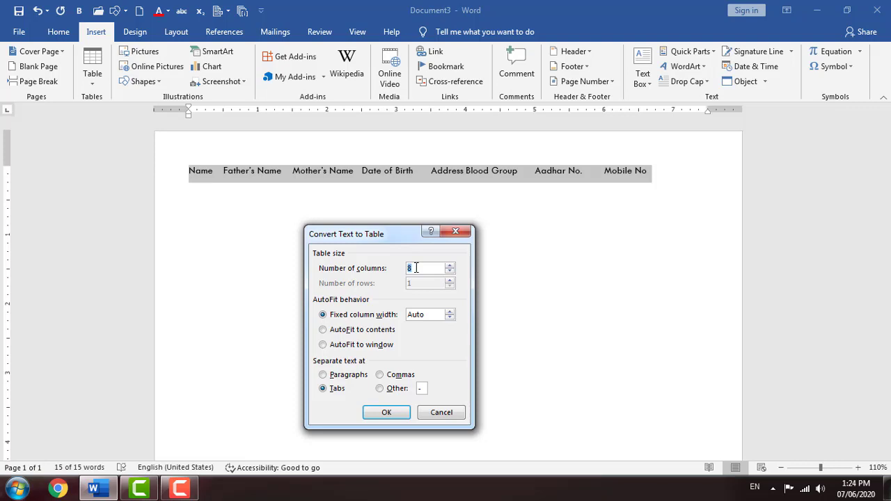
pyautogui.moveTo(361, 233); pyautogui.dragTo(351, 222)
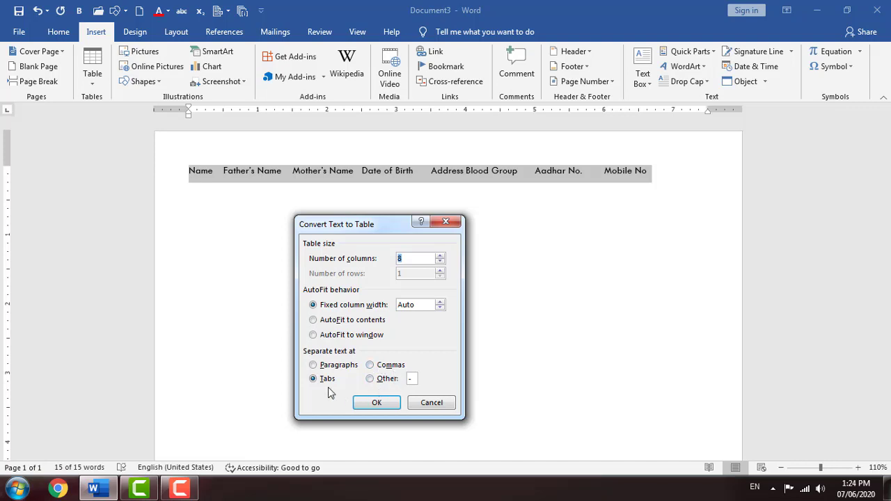
pyautogui.click(377, 403)
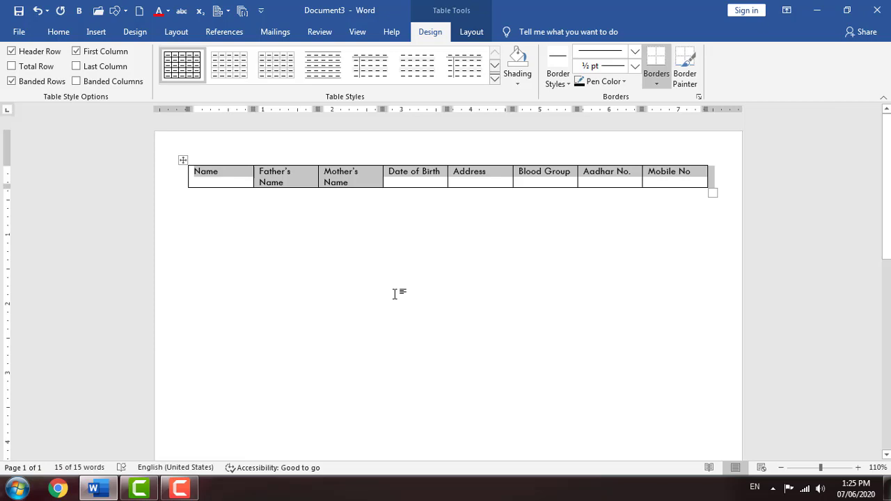
# Insert an embedded Excel spreadsheet in the empty paragraph below the heading table.
pyautogui.click(97, 32)
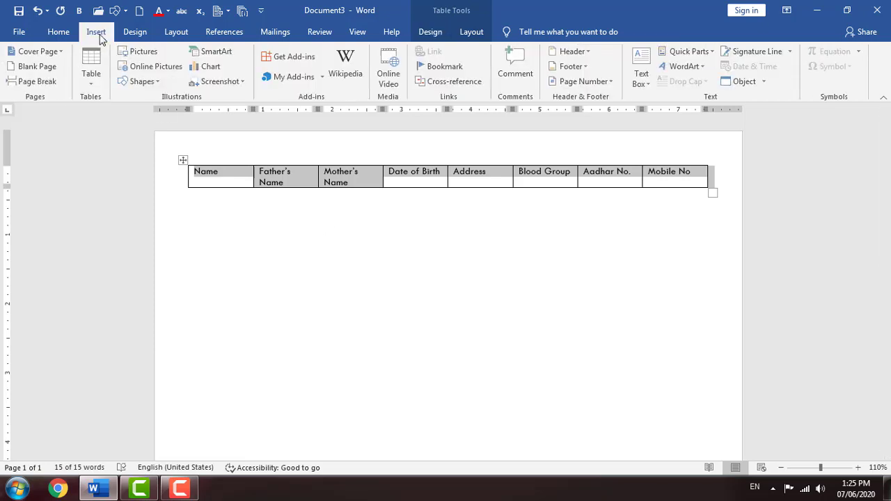
pyautogui.click(102, 85)
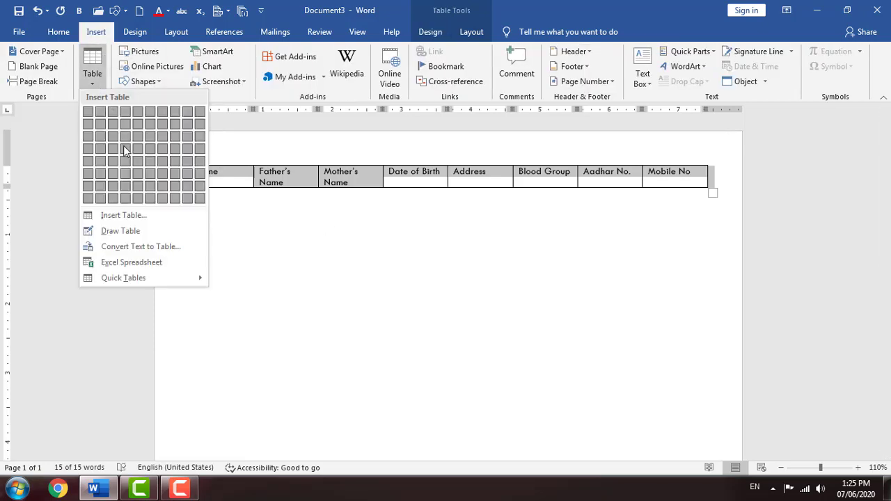
pyautogui.click(207, 218)
pyautogui.click(193, 213)
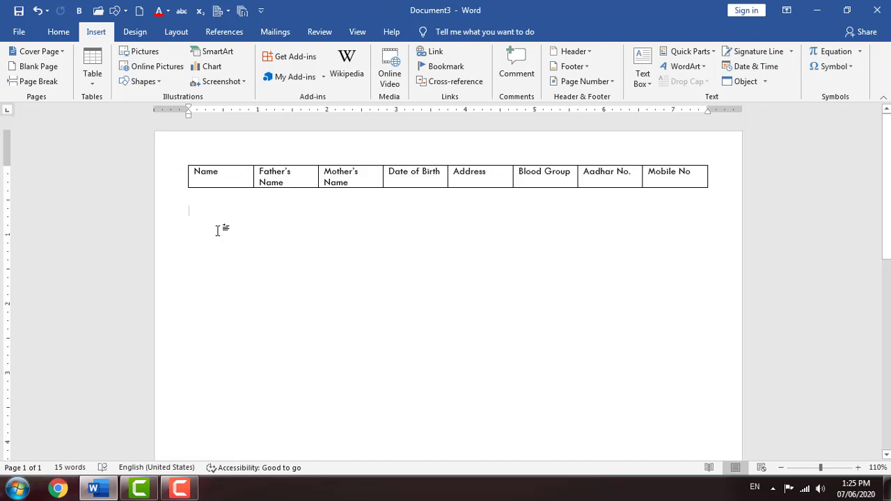
pyautogui.click(96, 77)
pyautogui.click(149, 265)
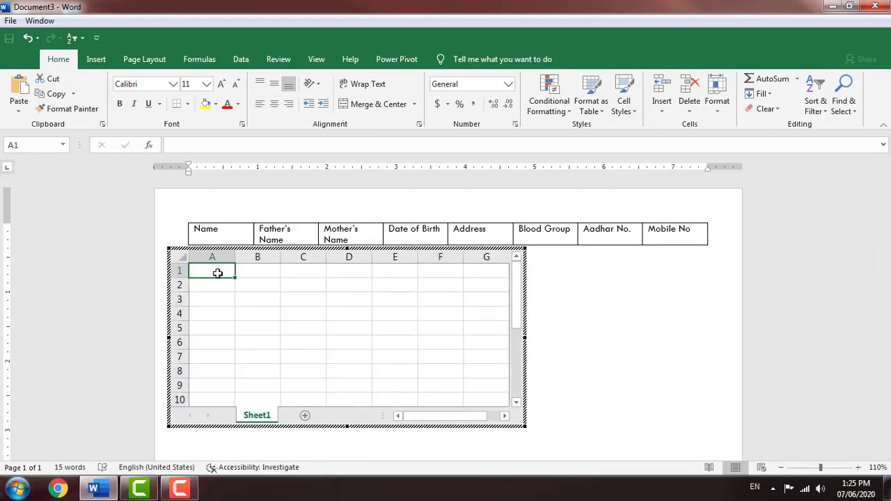
# Enter the headings "Name", "Father's Name" and "Mother's Name" in cells A1 to C1 of the embedded spreadsheet.
pyautogui.write('Name')
pyautogui.press('Tab')
pyautogui.write('Fa')
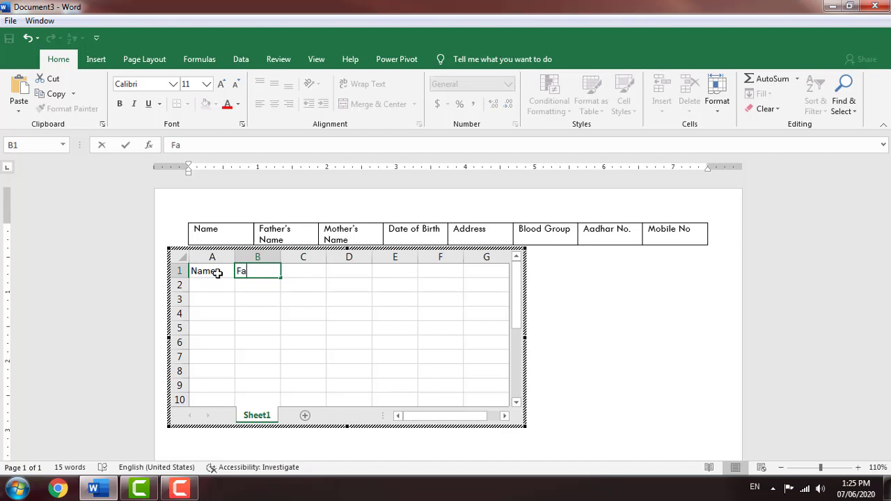
pyautogui.write("ther's Name")
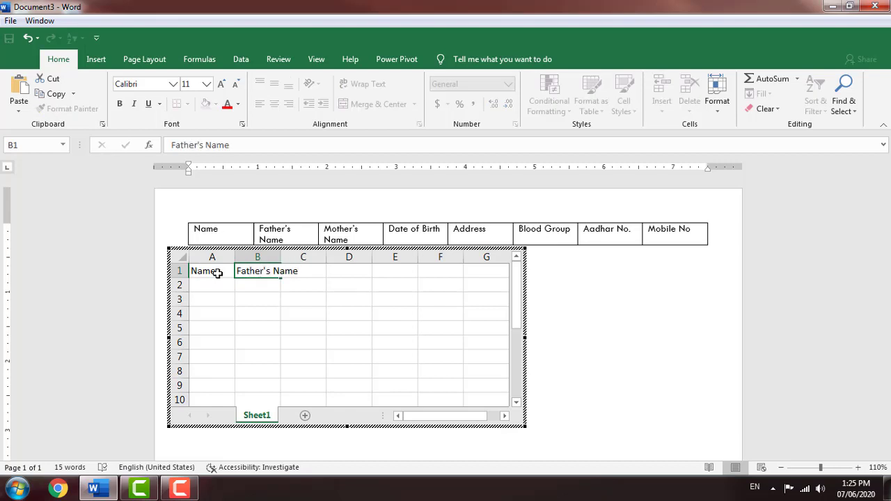
pyautogui.press('Tab')
pyautogui.write('Mothe')
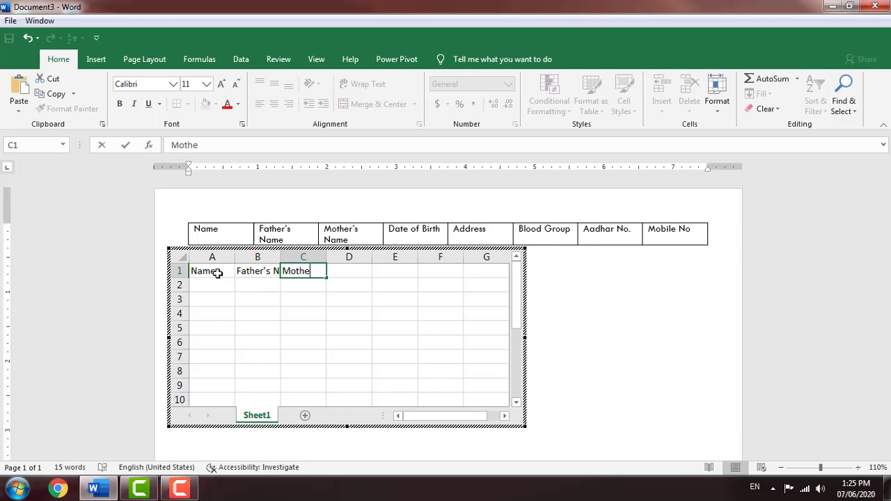
pyautogui.write("r's Name")
pyautogui.press('Tab')
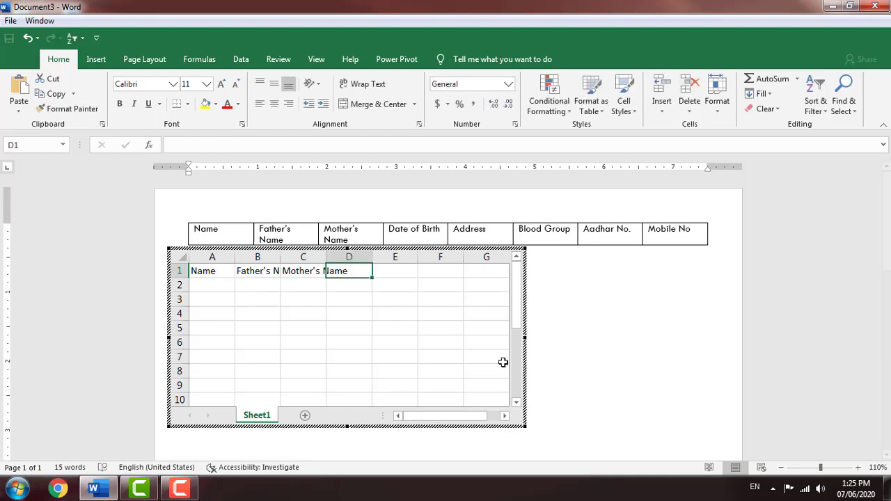
# Resize the embedded spreadsheet to span columns A to K and only four rows, and return to the document.
pyautogui.moveTo(519, 302); pyautogui.dragTo(700, 328)
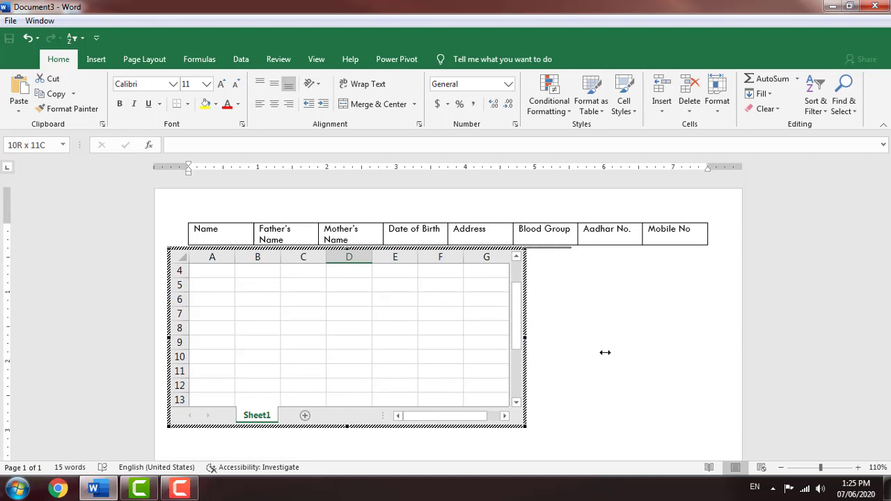
pyautogui.moveTo(605, 352); pyautogui.dragTo(709, 338)
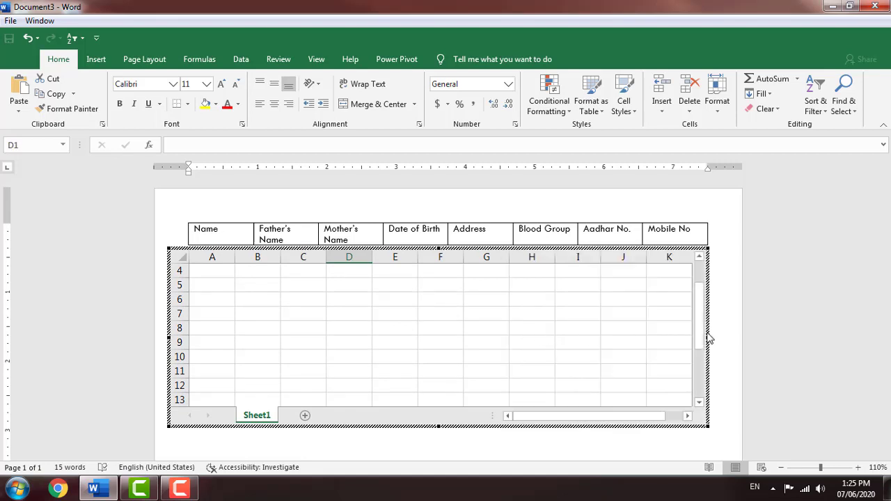
pyautogui.moveTo(438, 426); pyautogui.dragTo(451, 342)
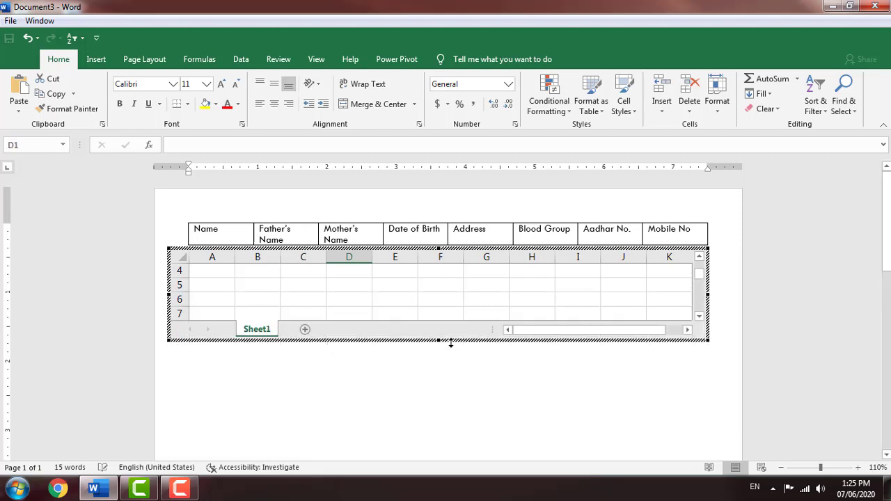
pyautogui.click(394, 389)
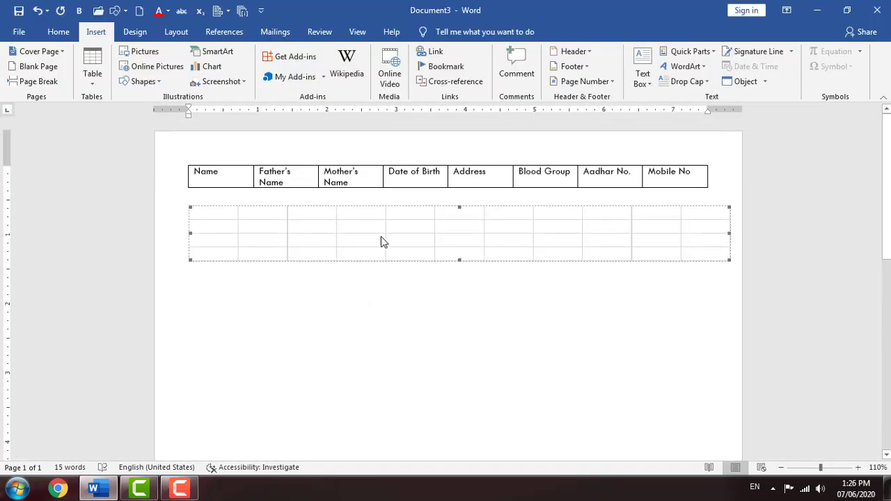
# Adjust the height of the embedded spreadsheet object below the heading table to about 0.75 inch.
pyautogui.moveTo(460, 263); pyautogui.dragTo(461, 276)
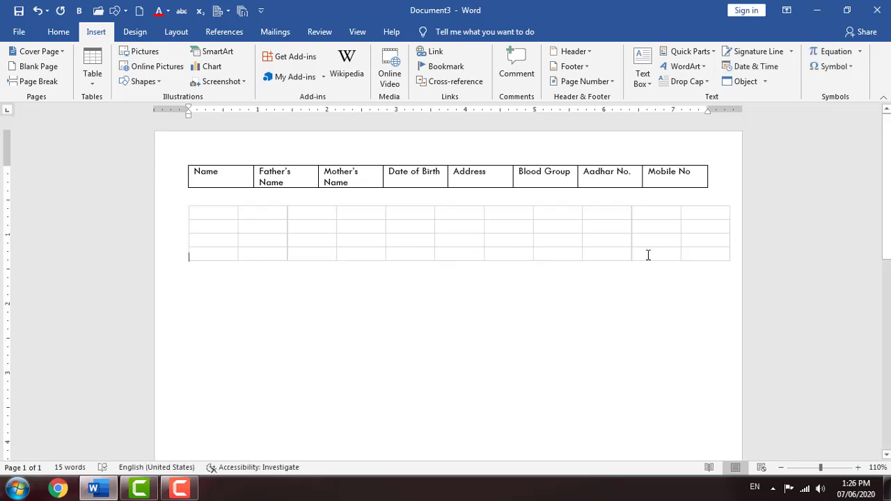
pyautogui.click(480, 255)
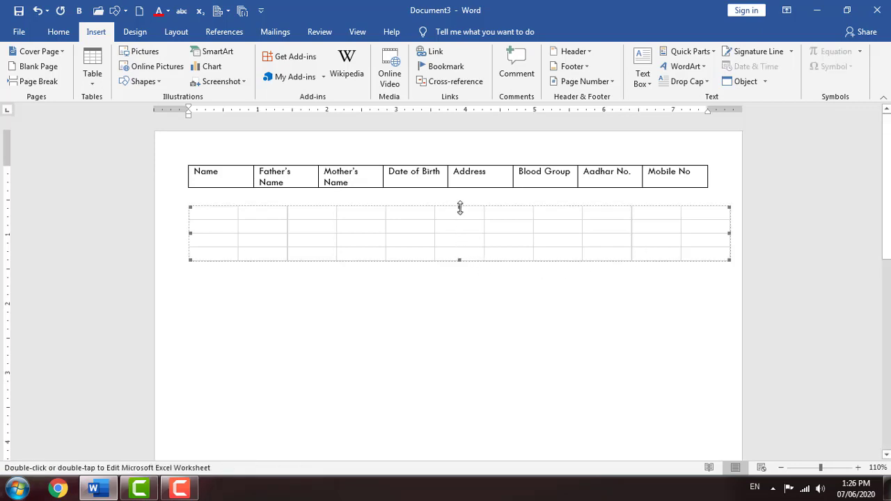
pyautogui.moveTo(460, 200); pyautogui.dragTo(461, 201)
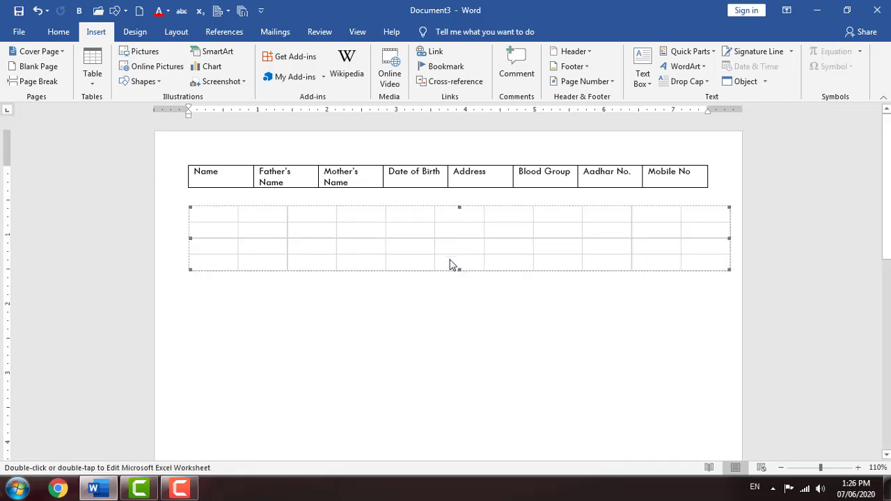
pyautogui.moveTo(460, 261)
pyautogui.mouseDown()
pyautogui.moveTo(459, 312)
pyautogui.moveTo(460, 258)
pyautogui.mouseUp()
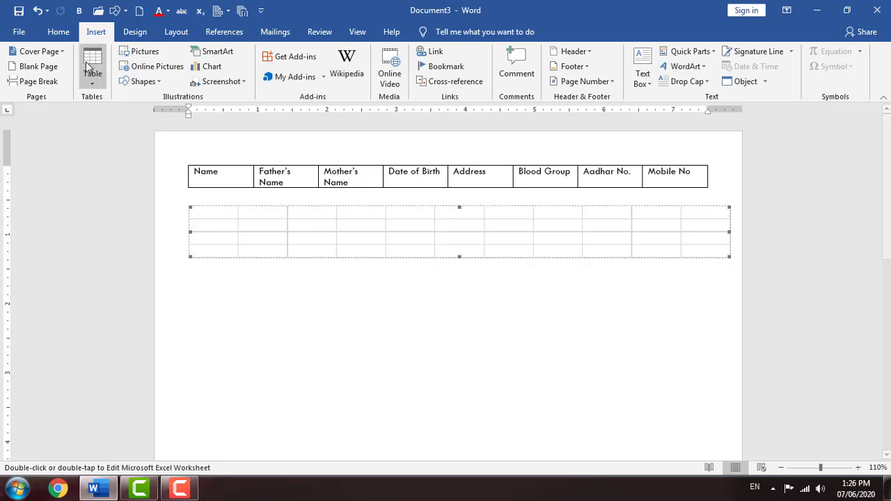
# Replace the selected embedded spreadsheet with the Calendar 2 quick table below the heading table.
pyautogui.click(95, 82)
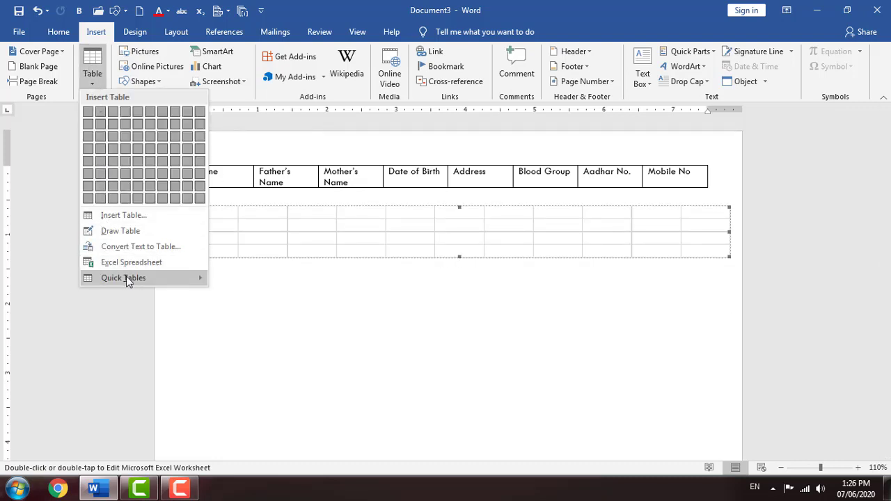
pyautogui.moveTo(128, 276)
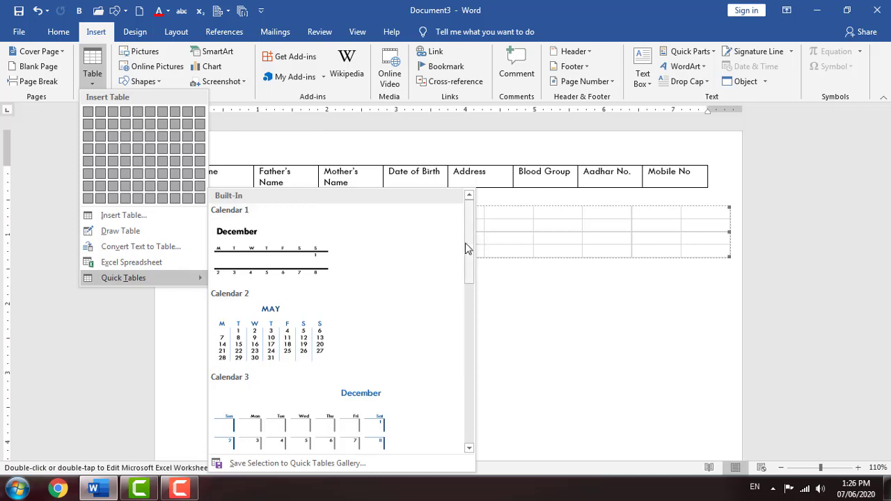
pyautogui.moveTo(469, 248); pyautogui.dragTo(466, 335)
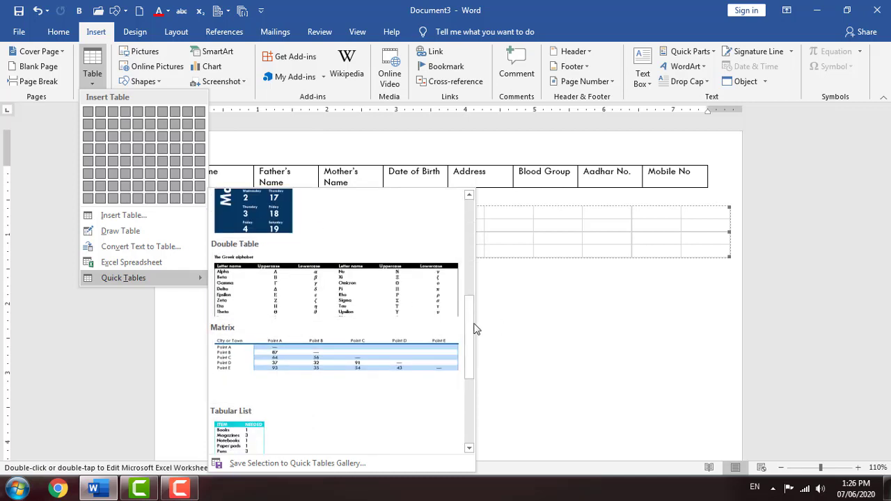
pyautogui.moveTo(472, 334); pyautogui.dragTo(483, 241)
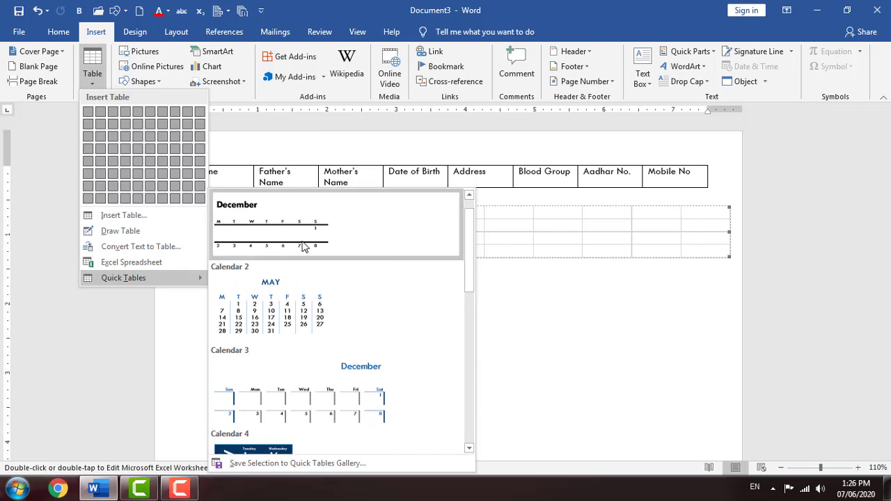
pyautogui.click(240, 315)
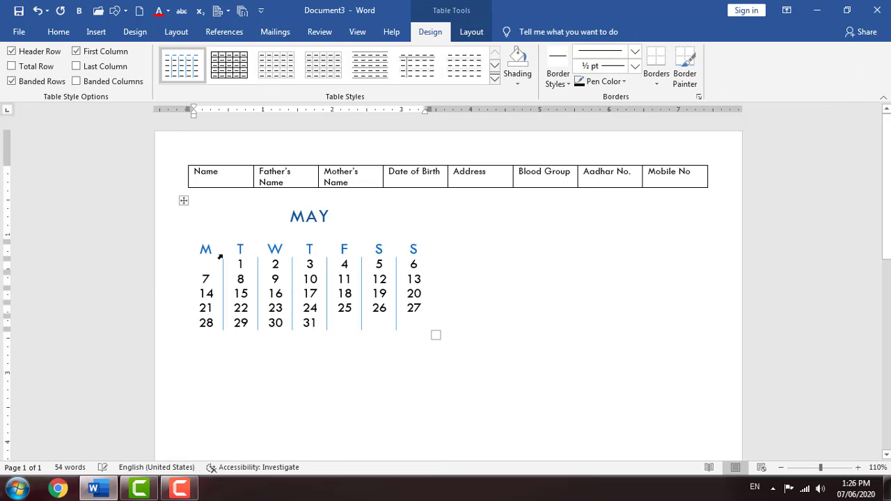
# Apply all borders to the whole May calendar table.
pyautogui.moveTo(289, 211); pyautogui.dragTo(425, 335)
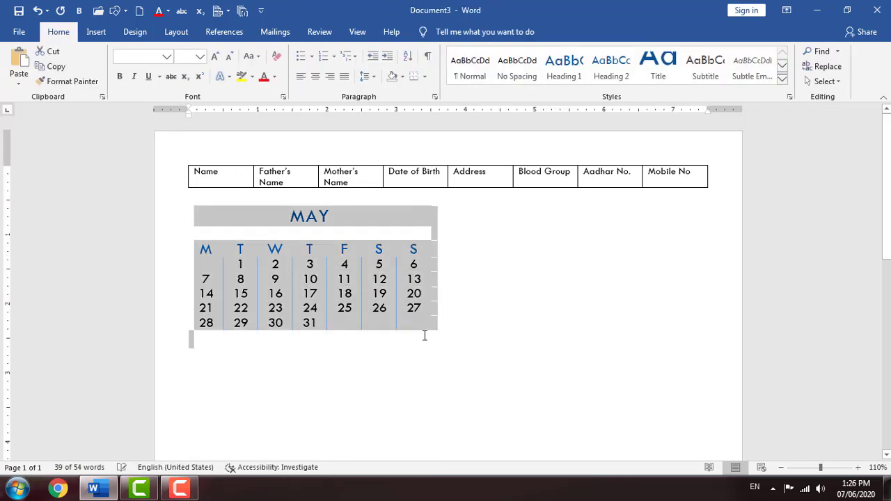
pyautogui.click(424, 76)
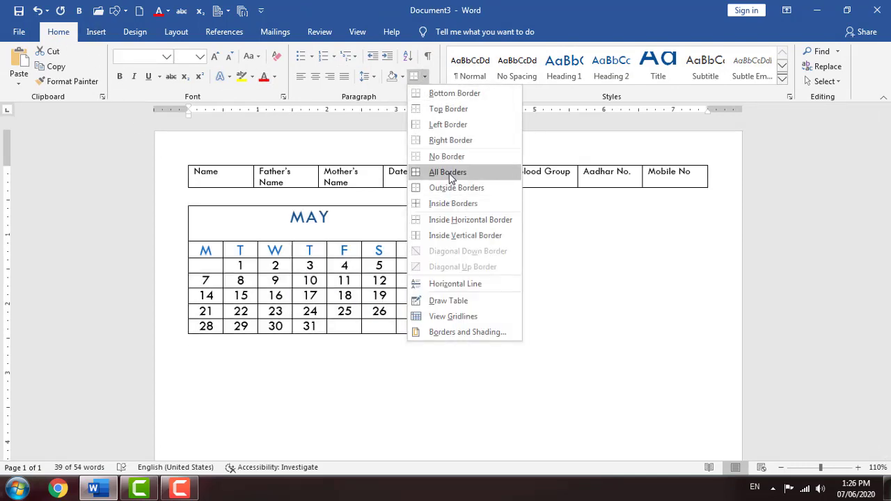
pyautogui.click(447, 172)
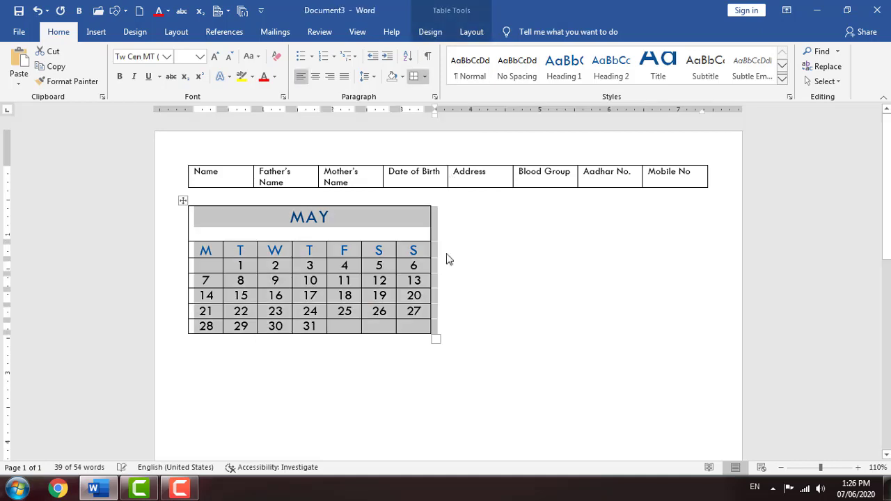
pyautogui.click(420, 330)
# Insert the picture "Home" from the picture folder on the Desktop into the blank area below the May calendar.
pyautogui.click(295, 363)
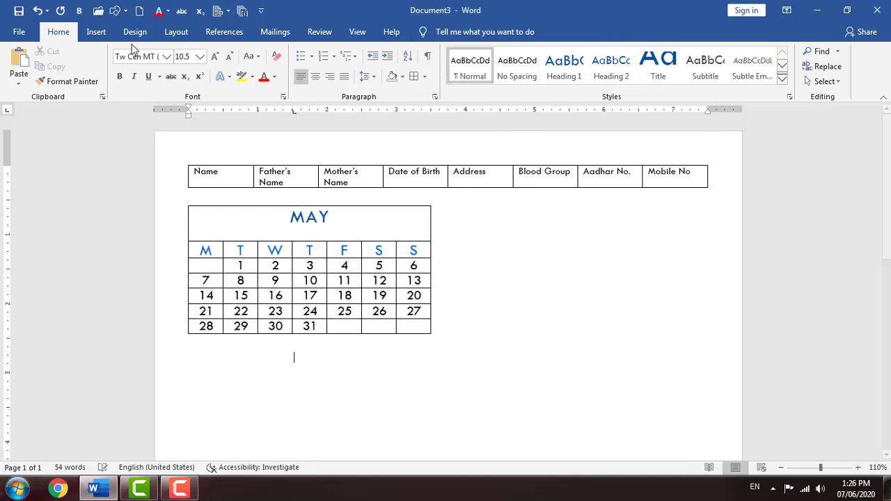
pyautogui.click(97, 32)
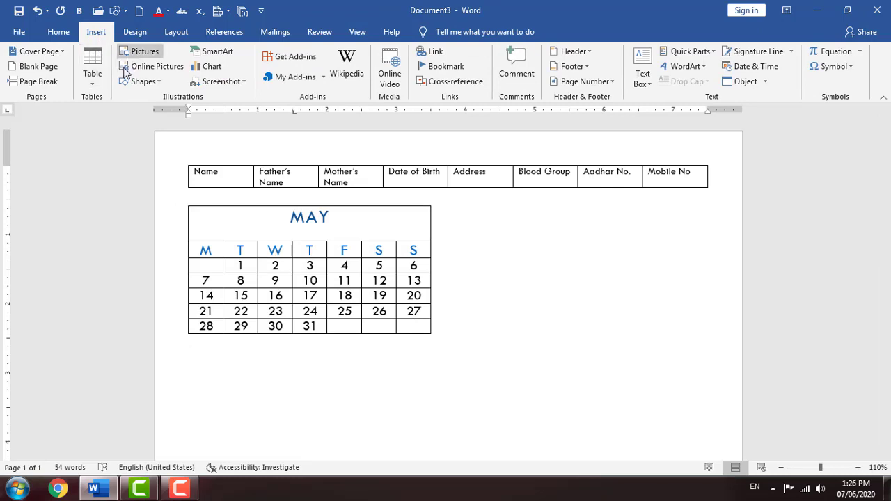
pyautogui.click(100, 83)
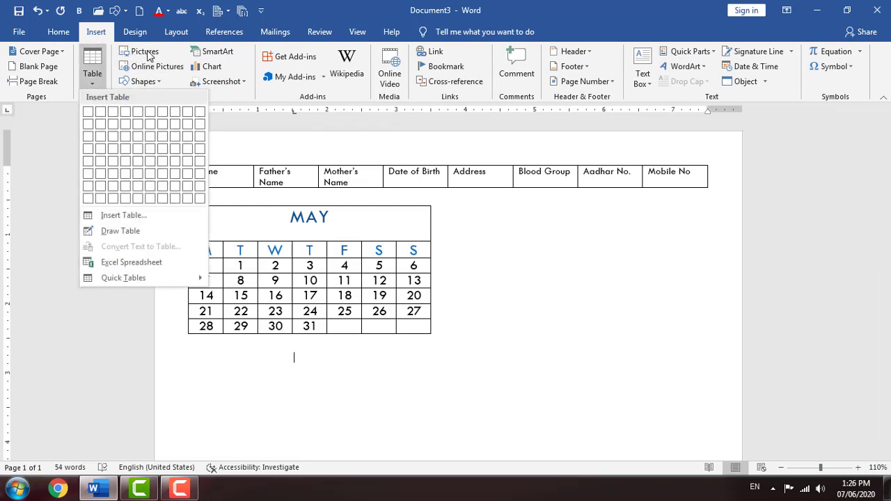
pyautogui.click(215, 105)
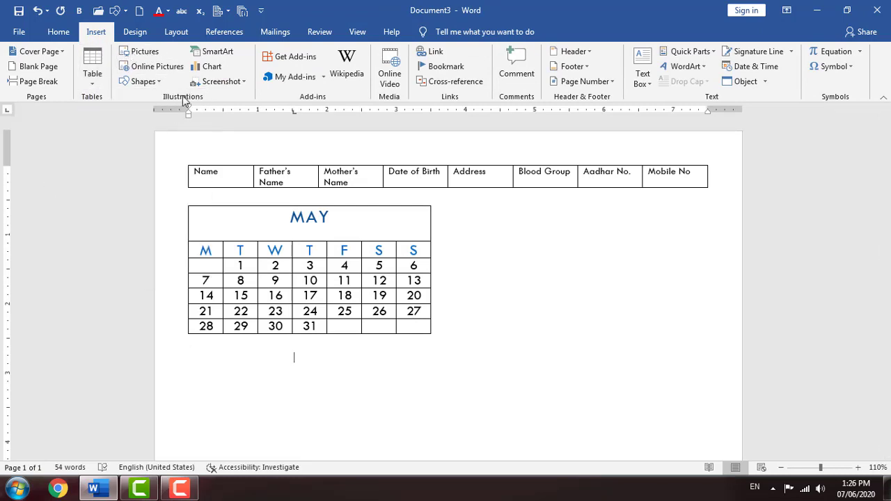
pyautogui.click(145, 53)
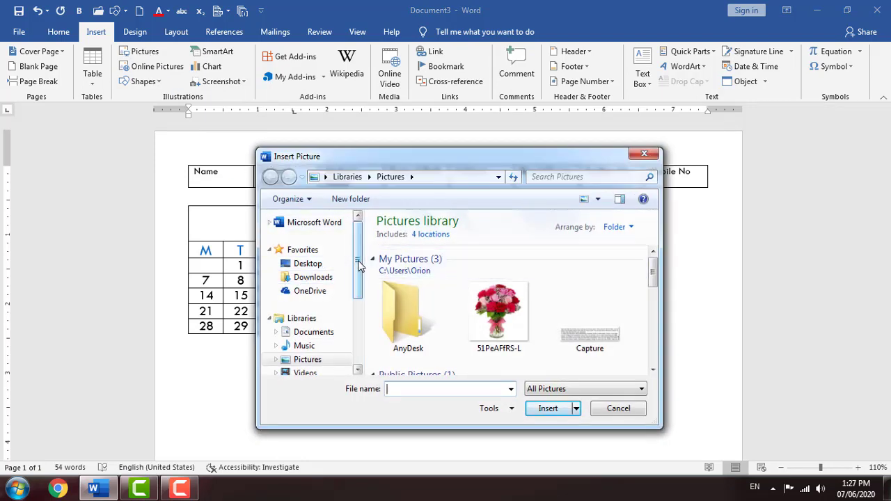
pyautogui.scroll(-3, 309, 296)
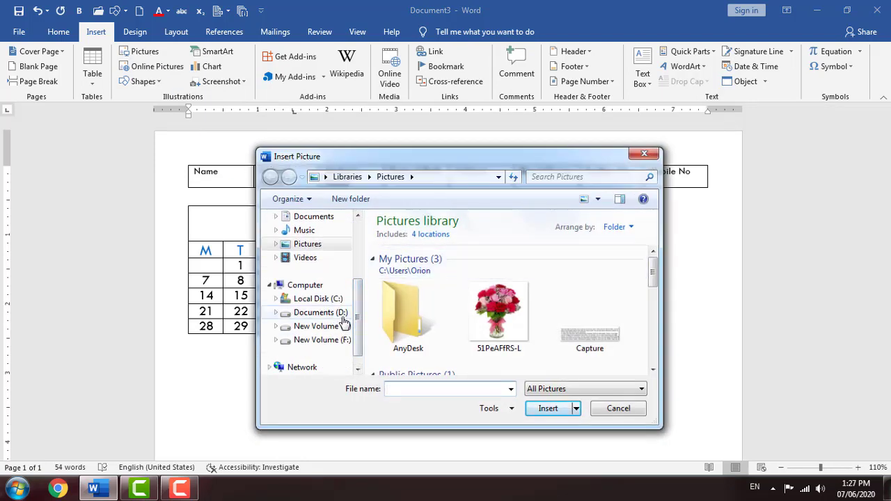
pyautogui.click(321, 312)
pyautogui.click(337, 328)
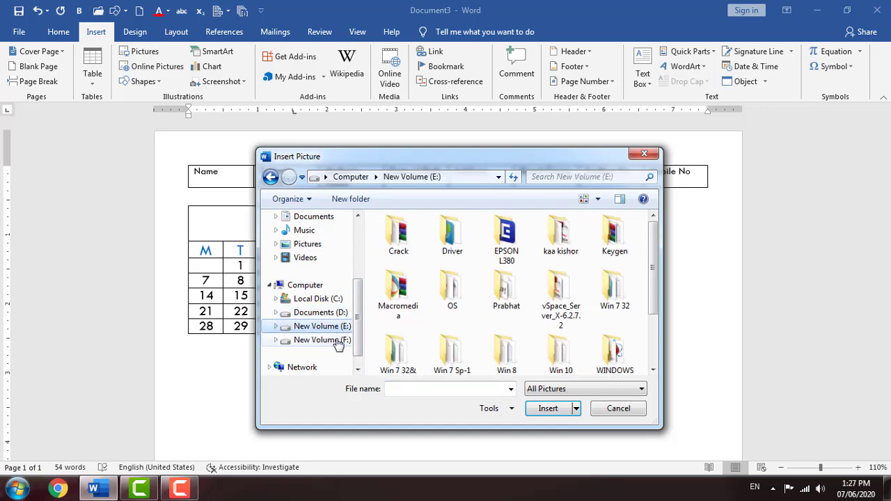
pyautogui.click(339, 341)
pyautogui.scroll(3, 342, 254)
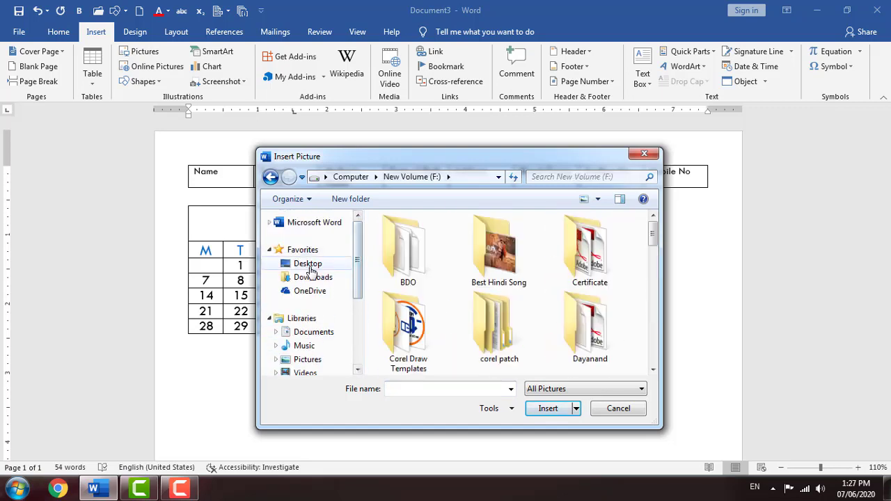
pyautogui.click(307, 263)
pyautogui.scroll(-1, 581, 367)
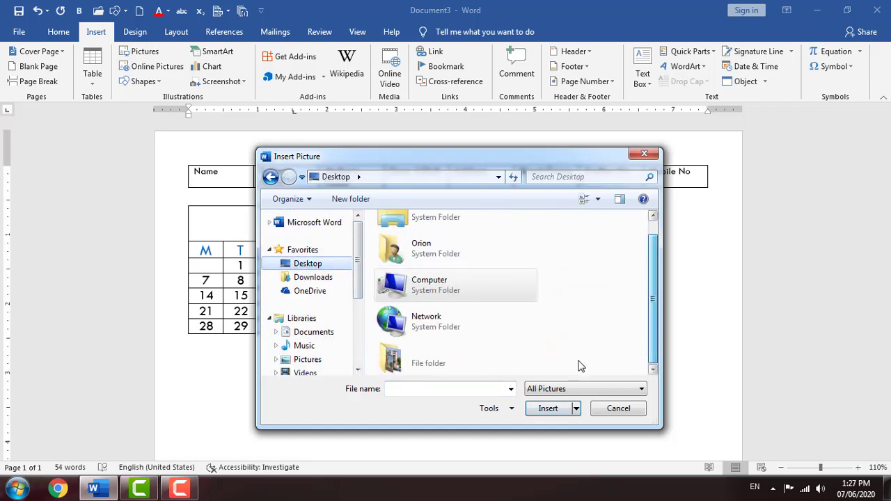
pyautogui.doubleClick(445, 364)
pyautogui.click(592, 328)
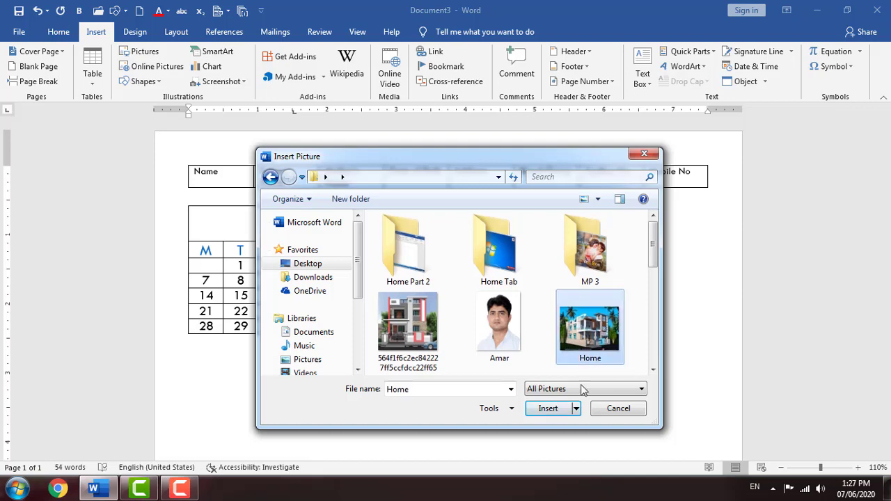
pyautogui.click(548, 409)
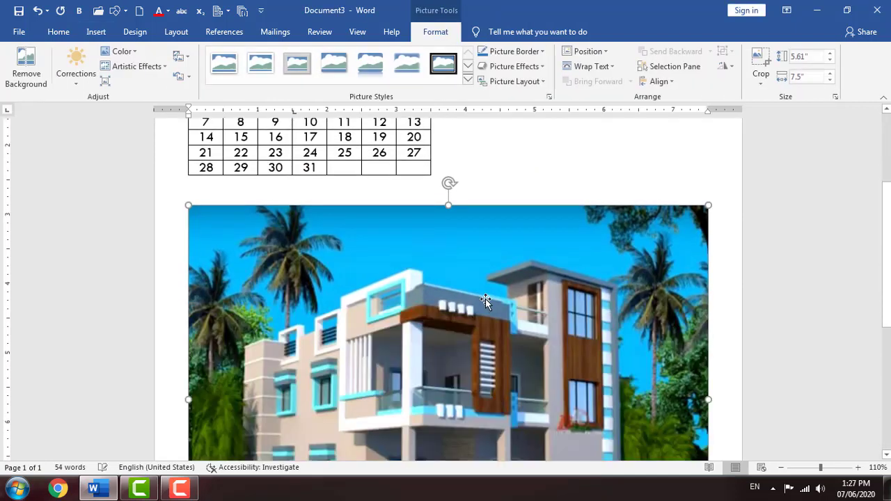
# Shrink the inserted house picture proportionally to about 2.91 inches high and 3.89 inches wide.
pyautogui.scroll(-4, 483, 292)
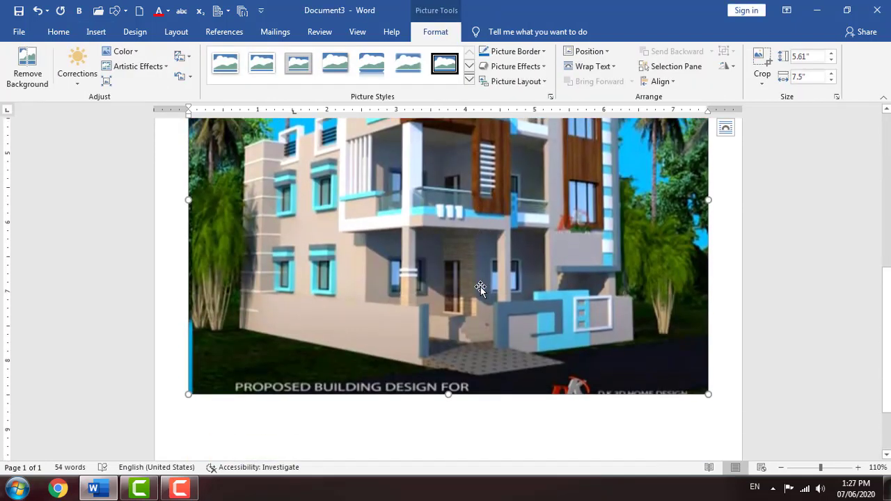
pyautogui.scroll(2, 479, 288)
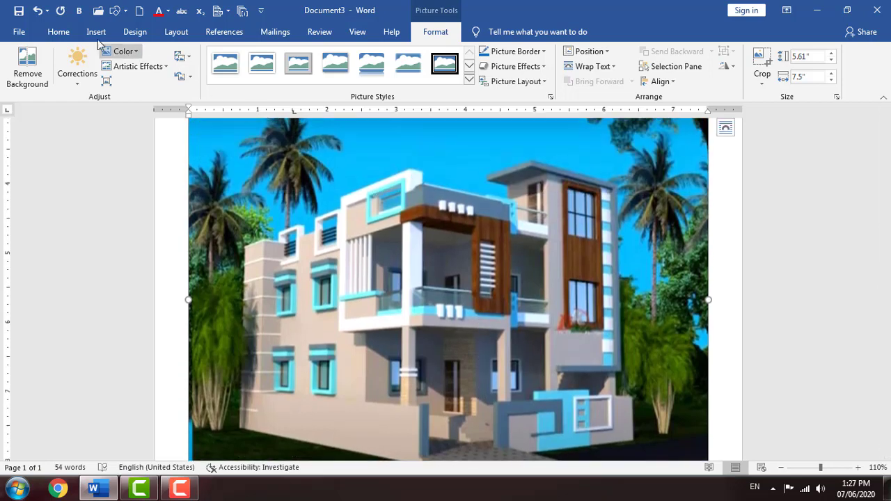
pyautogui.click(97, 31)
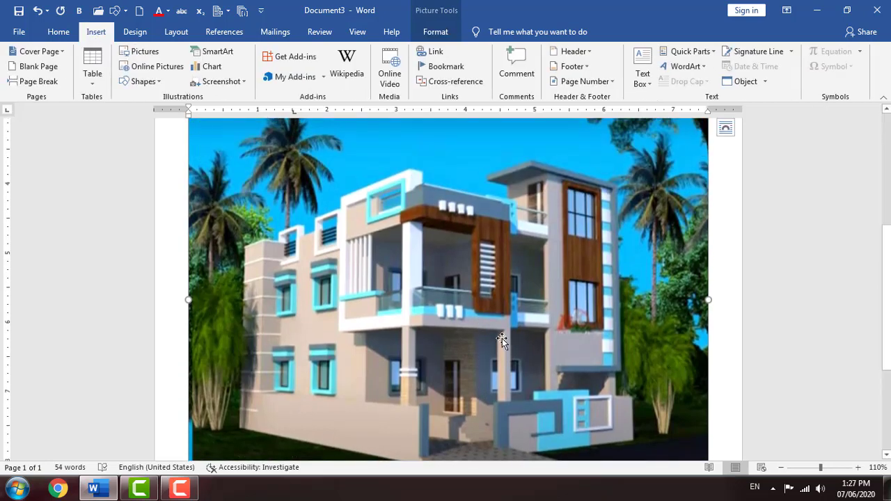
pyautogui.scroll(-2, 666, 388)
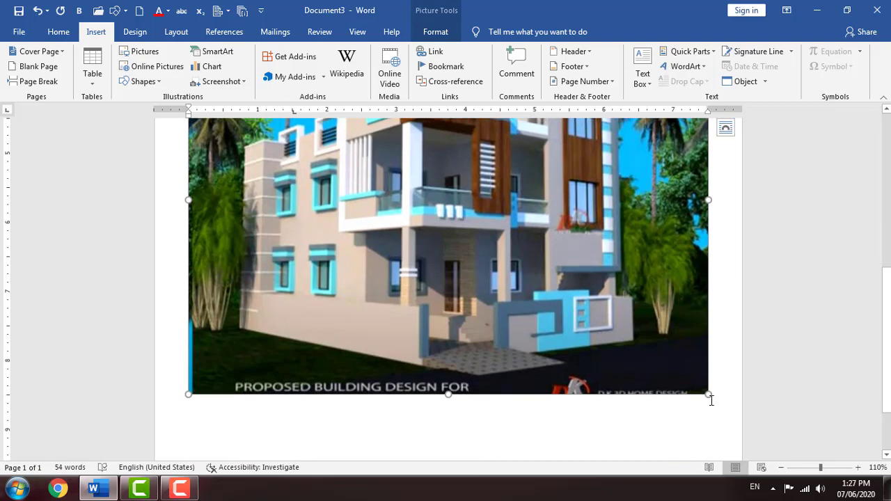
pyautogui.hotkey('ctrl', 'z')
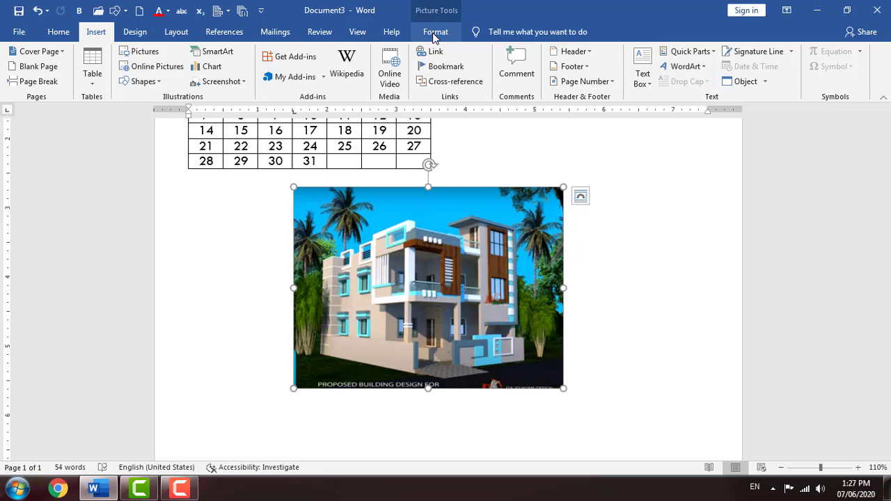
# Remove the background of the house picture, keep the changes, and undo the removal.
pyautogui.click(435, 32)
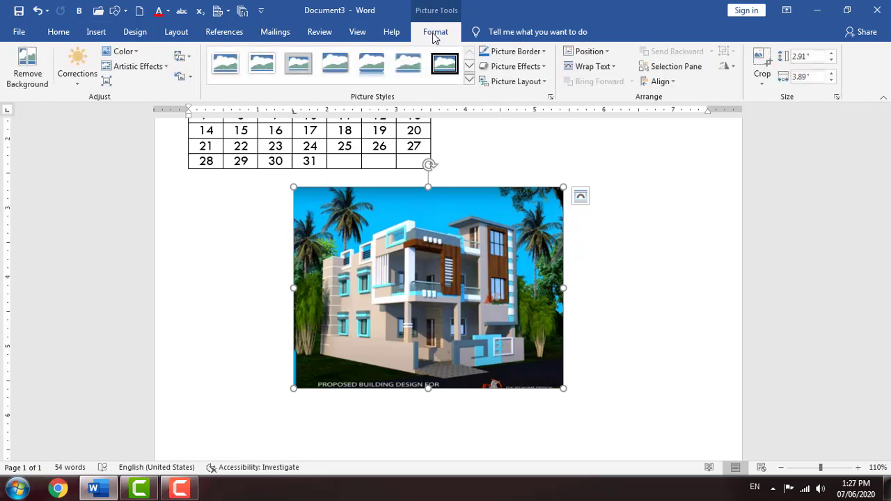
pyautogui.click(38, 87)
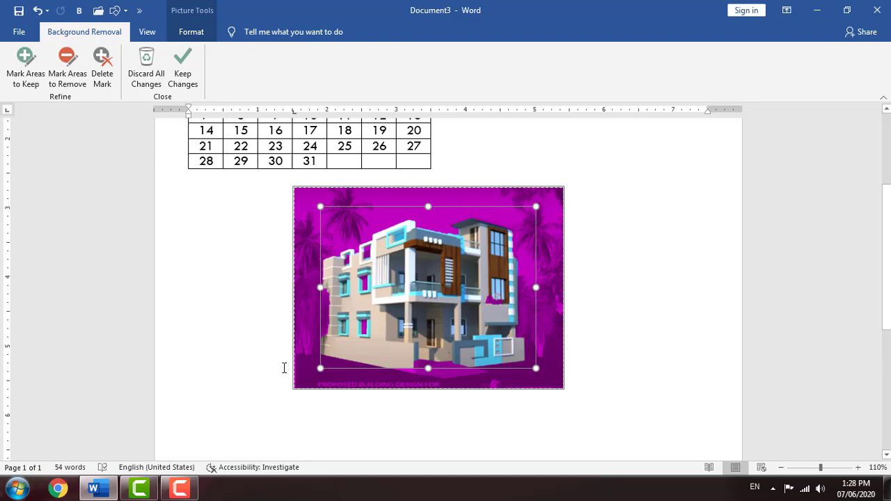
pyautogui.click(188, 75)
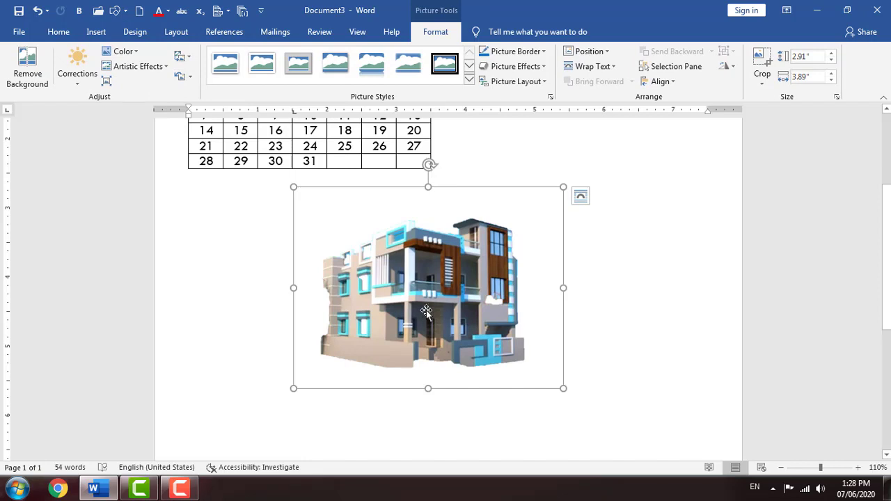
pyautogui.hotkey('ctrl', 'z')
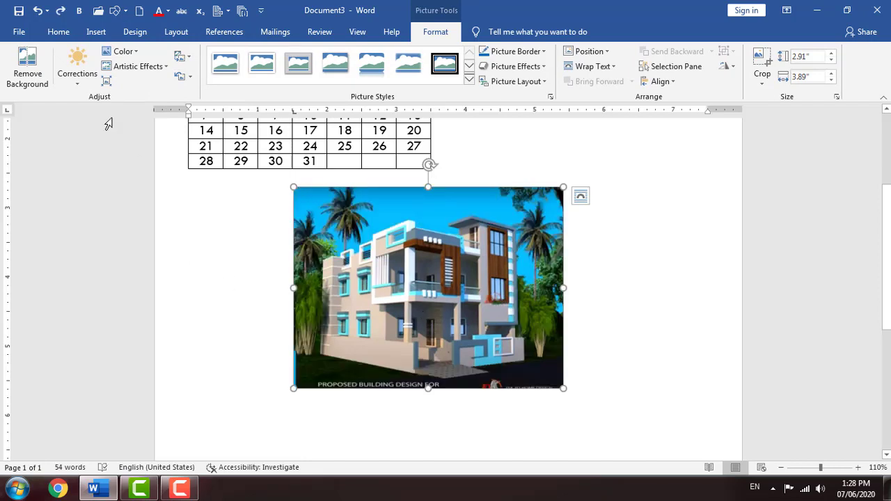
# Apply the strongest sharpening preset to the house picture and recolor it with a dark teal theme color variation.
pyautogui.click(79, 87)
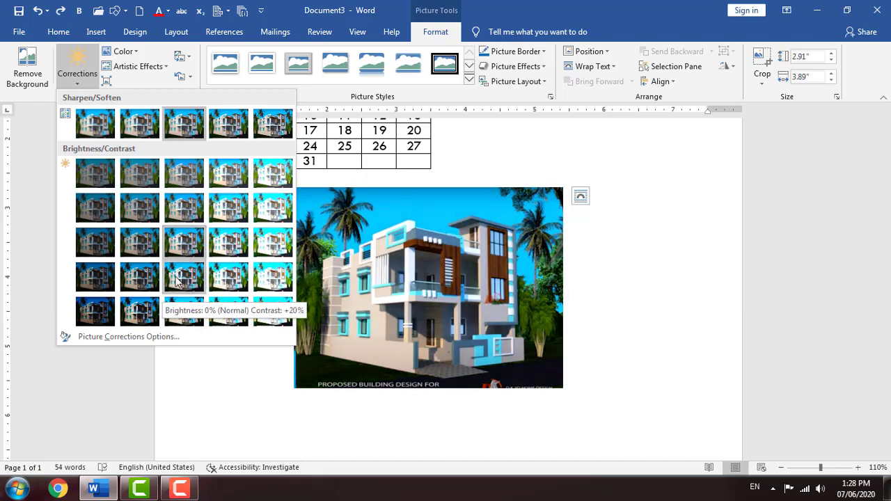
pyautogui.click(272, 125)
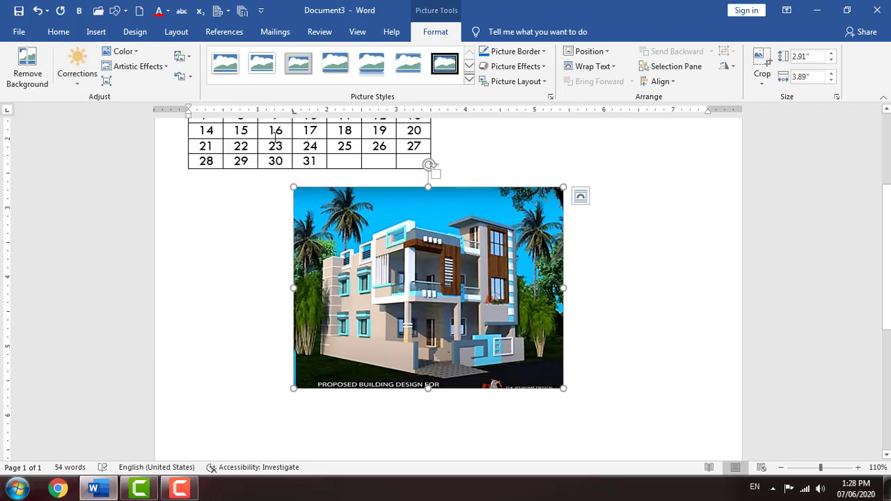
pyautogui.click(136, 54)
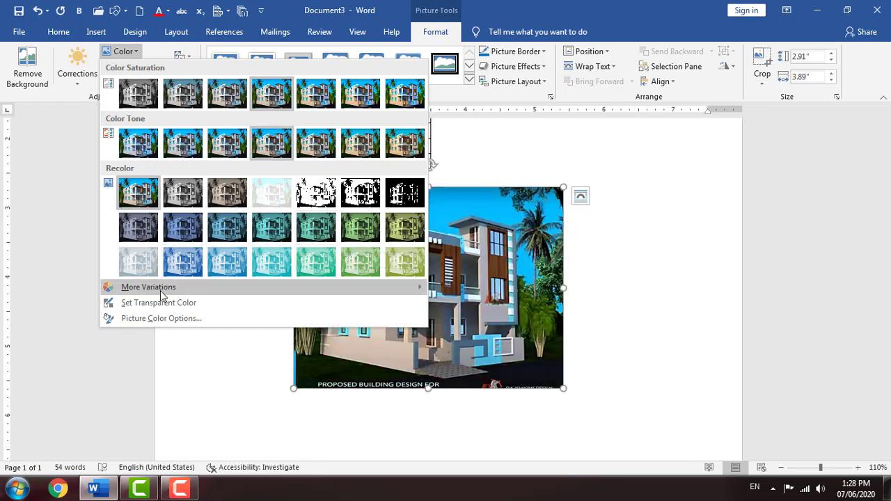
pyautogui.moveTo(160, 290)
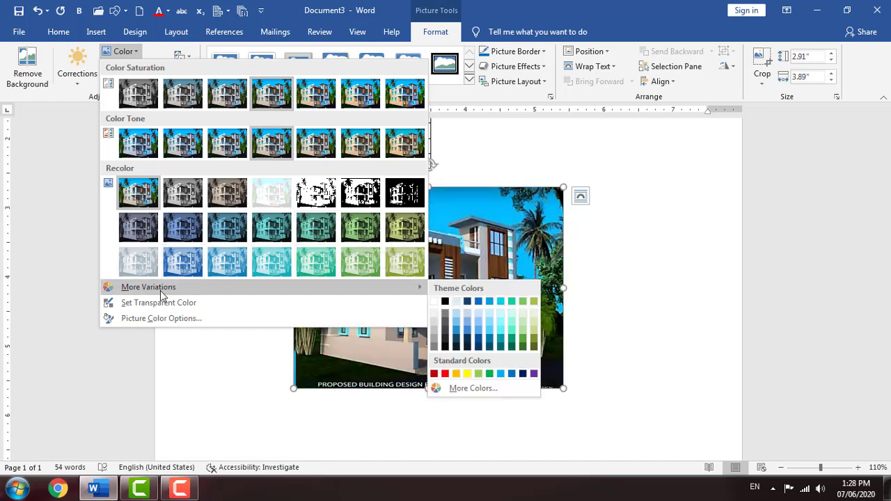
pyautogui.click(502, 341)
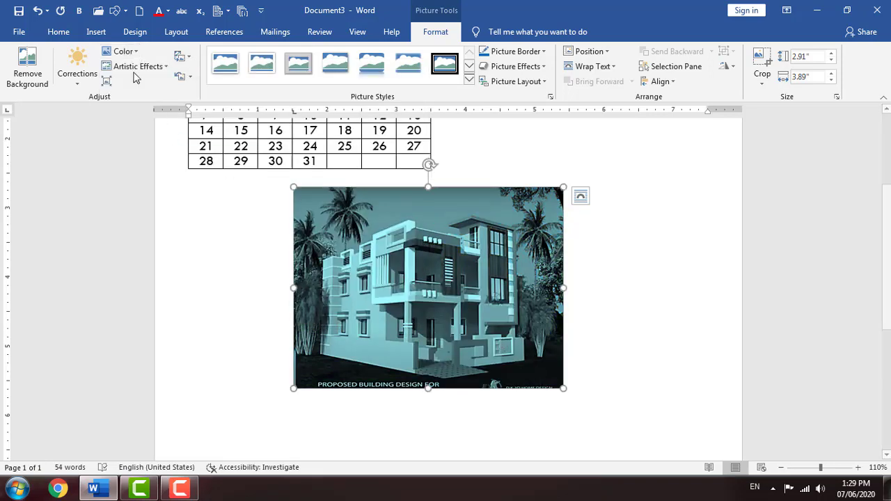
# Make the sky color just above the roof of the house picture transparent.
pyautogui.click(125, 51)
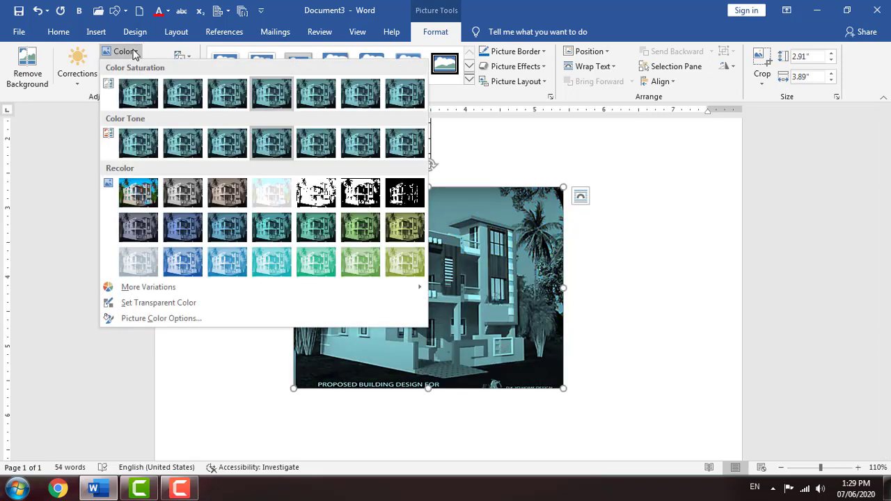
pyautogui.click(183, 303)
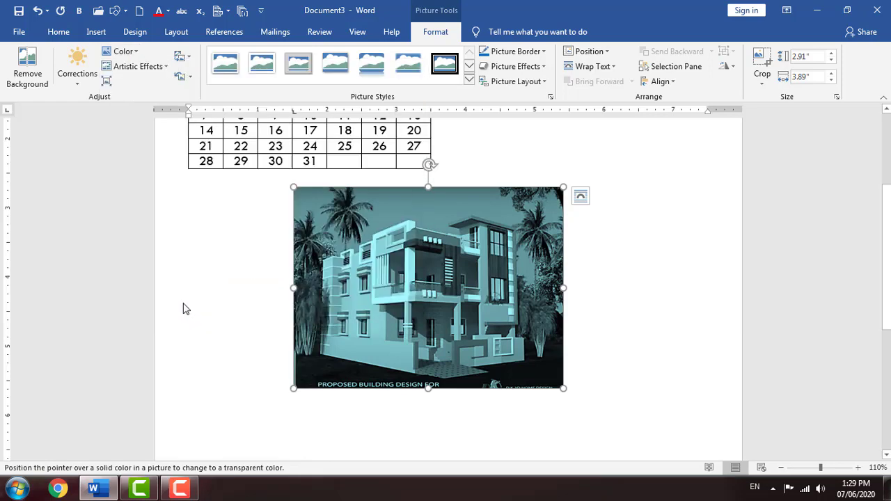
pyautogui.click(433, 218)
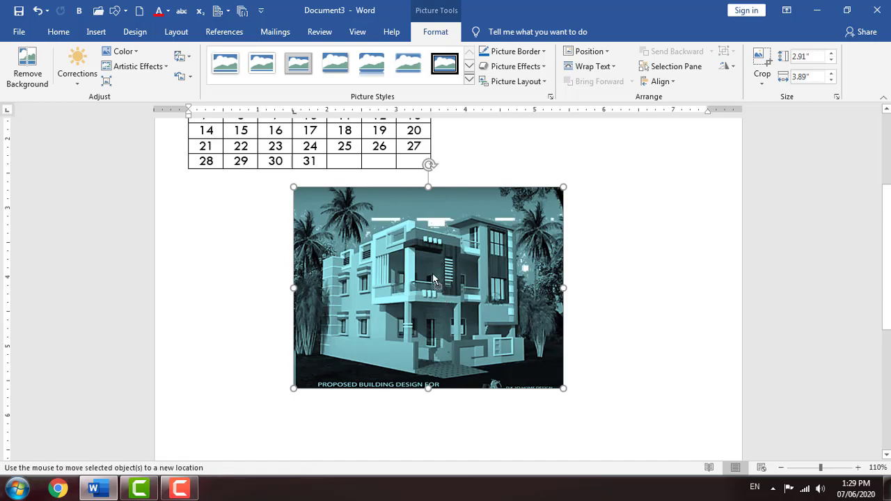
# Set the house picture's text wrapping to Behind Text and move it up so it overlaps the last rows of the calendar.
pyautogui.moveTo(438, 282); pyautogui.dragTo(423, 252)
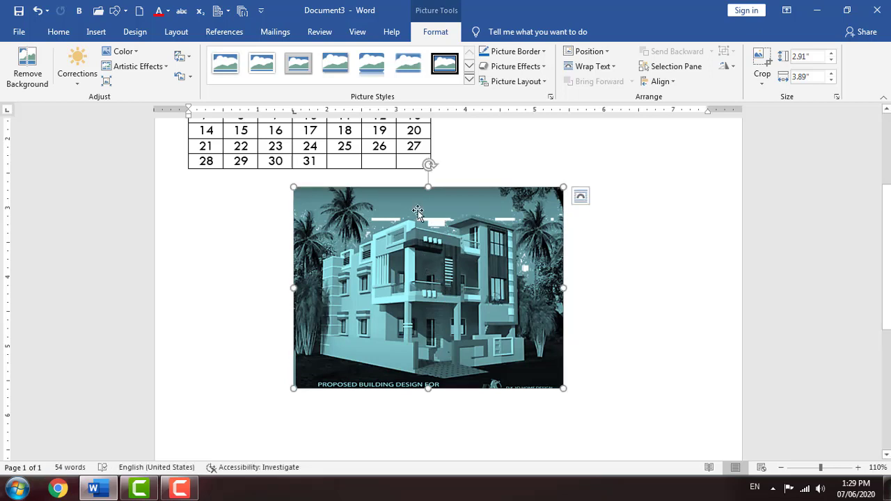
pyautogui.click(592, 67)
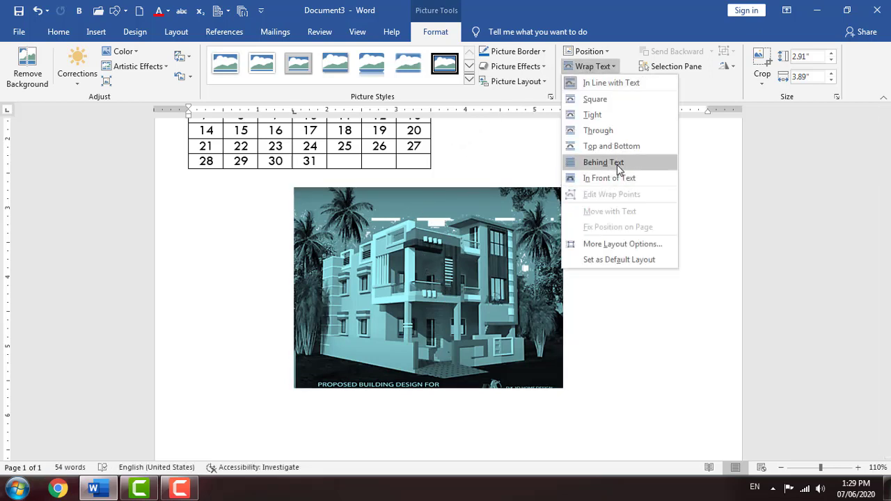
pyautogui.click(617, 165)
pyautogui.moveTo(483, 273); pyautogui.dragTo(443, 239)
# Set the house picture's text wrapping to In Front of Text and move it into the blank area below the calendar.
pyautogui.click(611, 68)
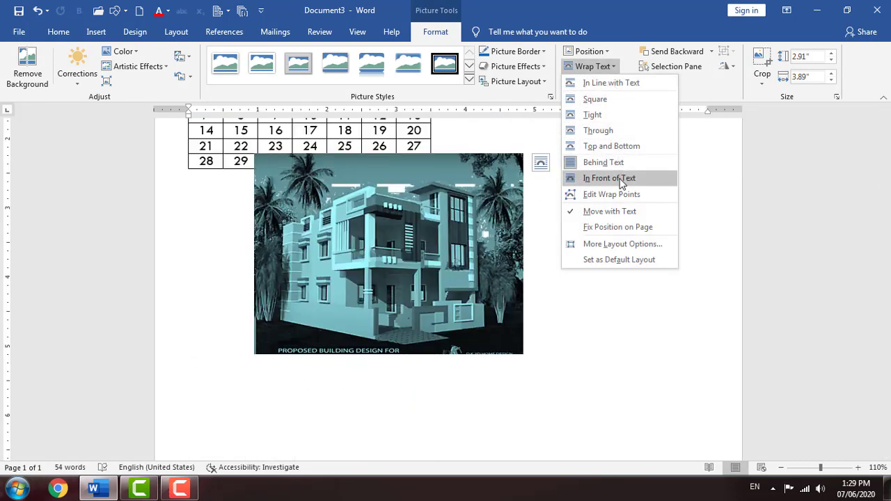
pyautogui.click(622, 180)
pyautogui.moveTo(458, 239); pyautogui.dragTo(514, 275)
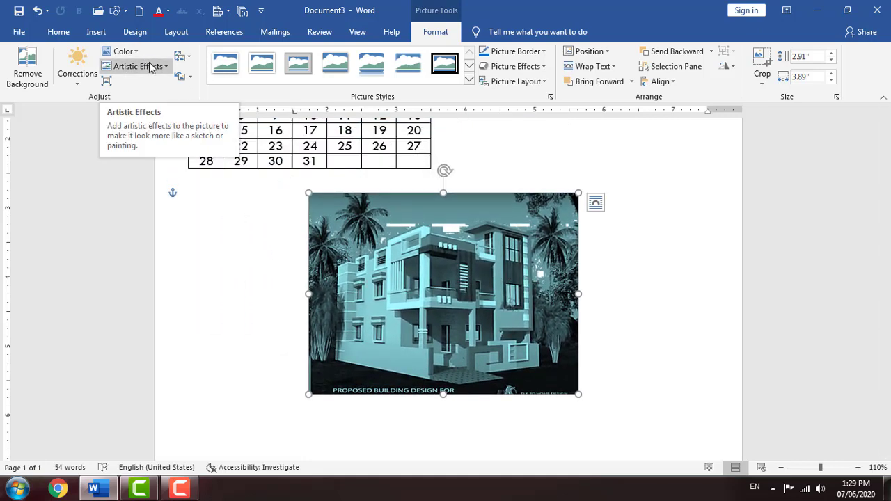
# In the picture color options, set the house picture's saturation to 171% and its color tone temperature to 7,200.
pyautogui.click(125, 52)
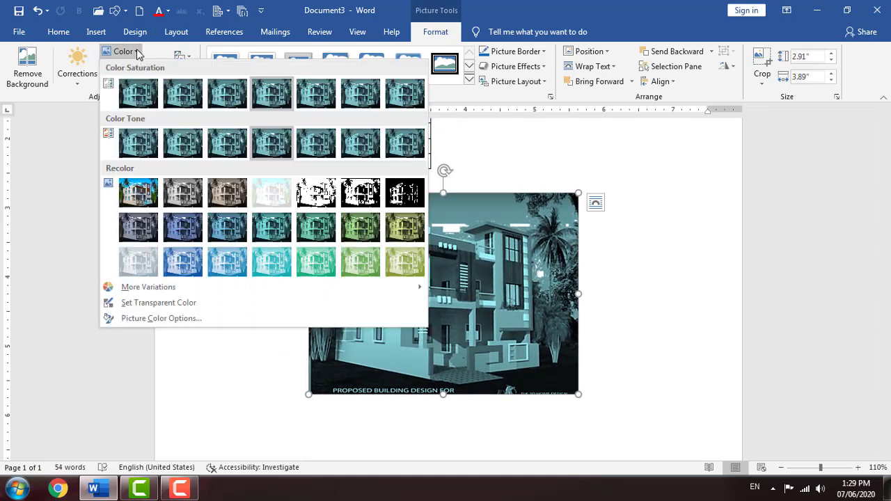
pyautogui.click(224, 321)
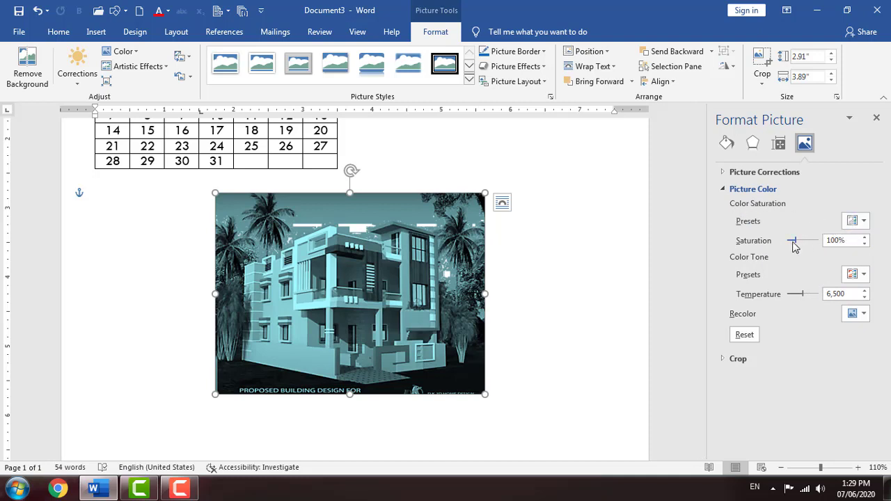
pyautogui.moveTo(797, 242); pyautogui.dragTo(801, 260)
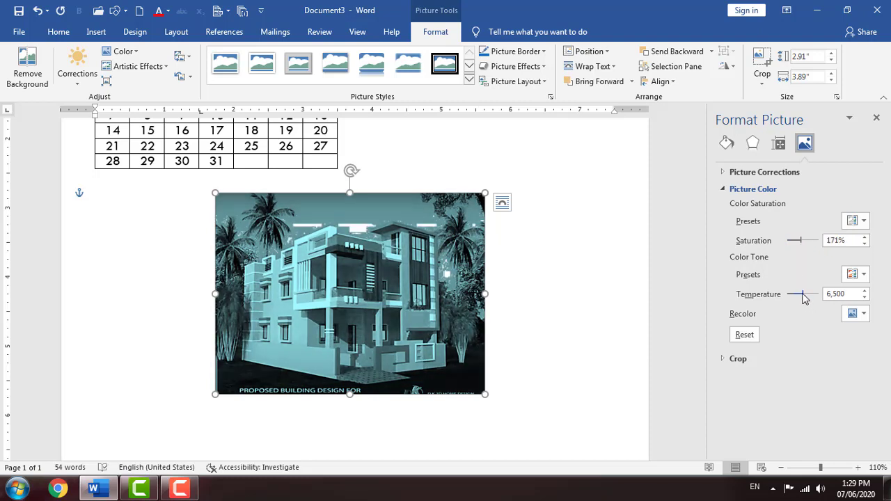
pyautogui.moveTo(803, 295)
pyautogui.mouseDown()
pyautogui.moveTo(815, 292)
pyautogui.moveTo(783, 301)
pyautogui.moveTo(802, 298)
pyautogui.mouseUp()
pyautogui.click(850, 277)
pyautogui.click(778, 303)
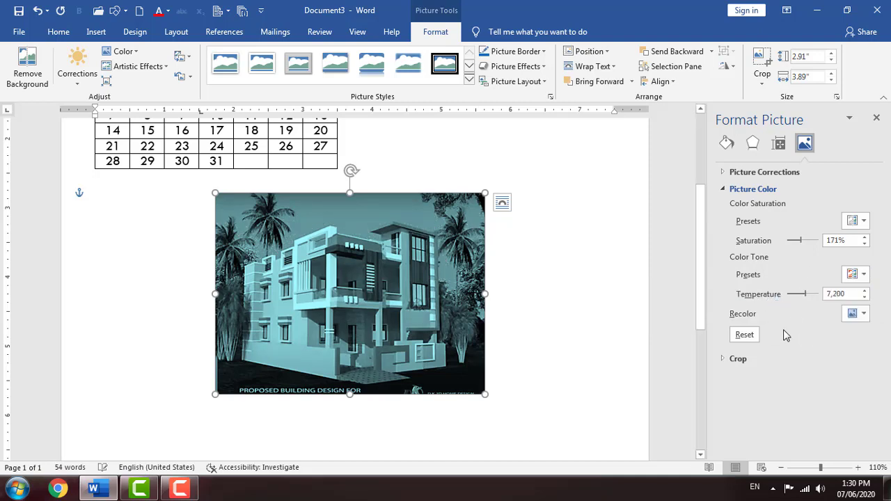
# Reset the house picture's color settings, close the formatting options, and delete the picture.
pyautogui.click(744, 337)
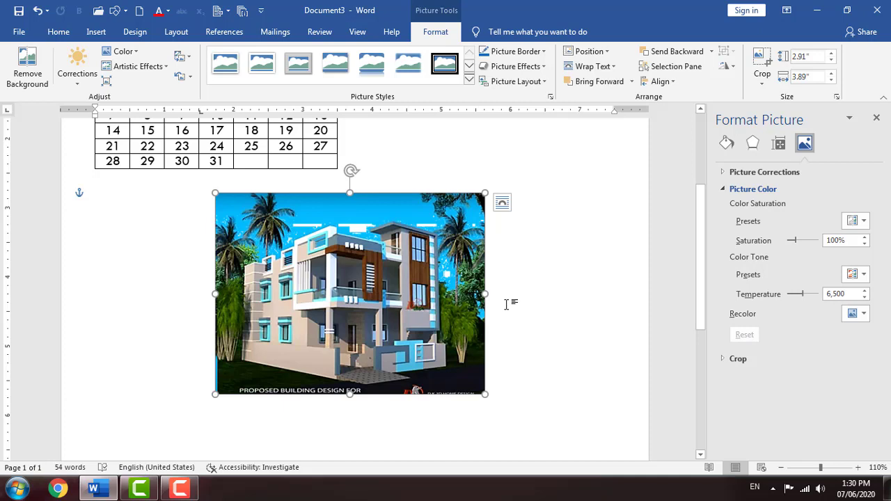
pyautogui.click(877, 117)
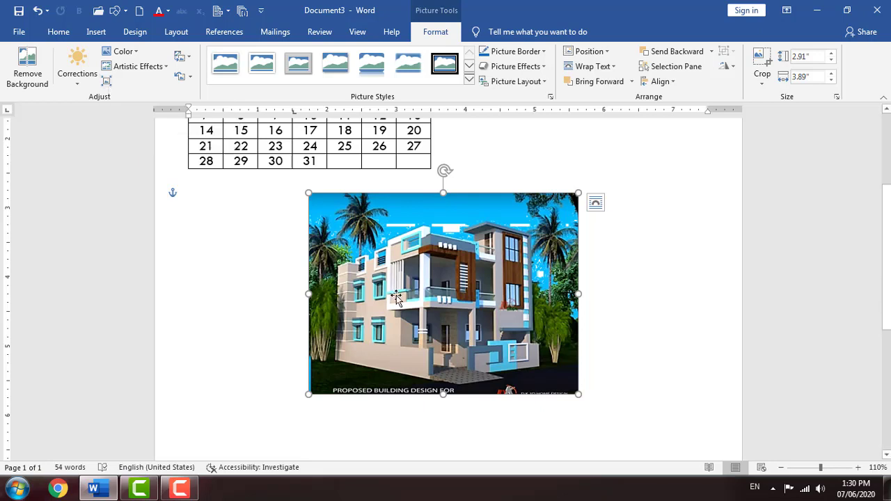
pyautogui.press('Delete')
# Insert the picture "x1080 (1)ww" from the picture folder on the Desktop below the May calendar.
pyautogui.scroll(3, 396, 298)
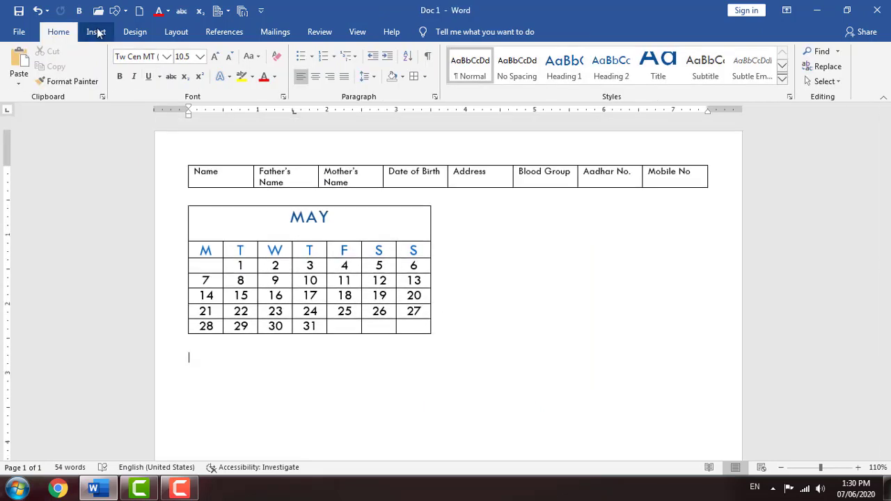
pyautogui.click(96, 32)
pyautogui.click(148, 56)
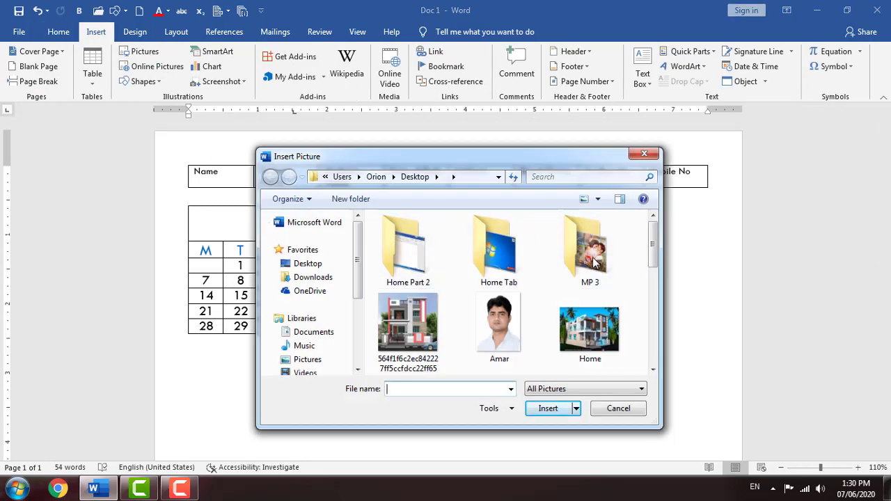
pyautogui.moveTo(655, 241); pyautogui.dragTo(665, 339)
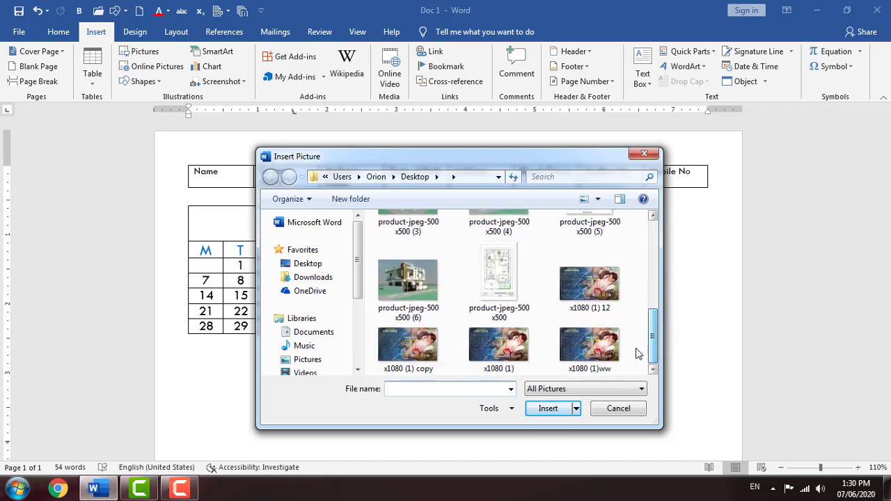
pyautogui.click(598, 356)
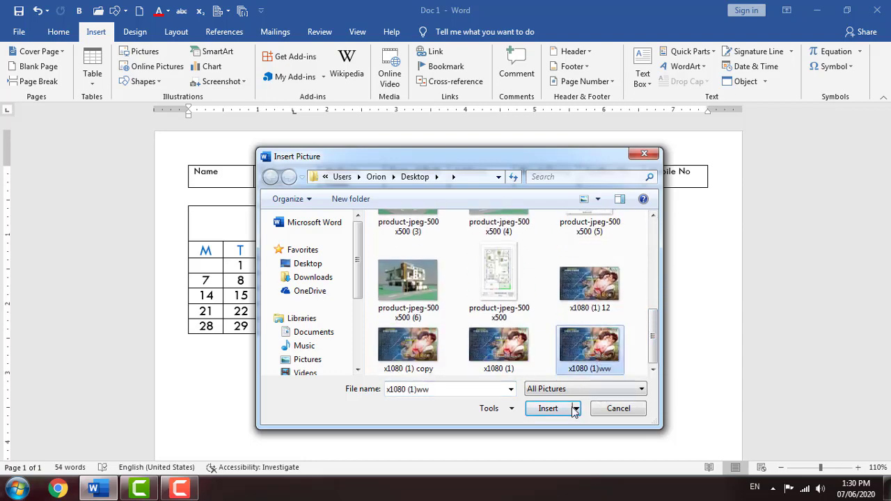
pyautogui.click(550, 410)
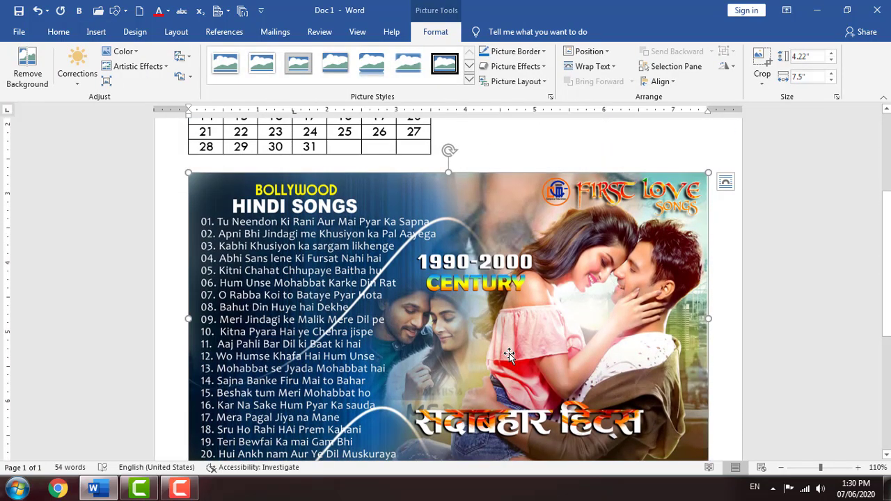
# Save the document with the uncompressed picture over the existing "Doc 1" file on the Desktop.
pyautogui.click(19, 33)
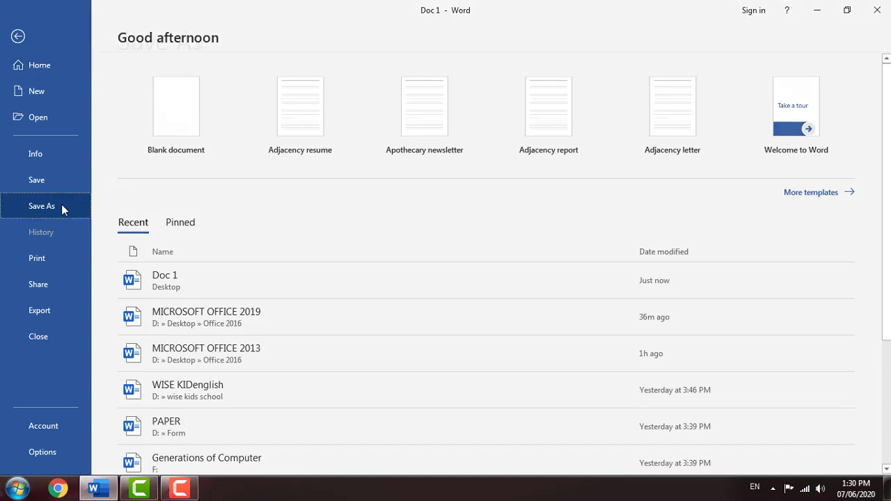
pyautogui.click(61, 206)
pyautogui.click(173, 240)
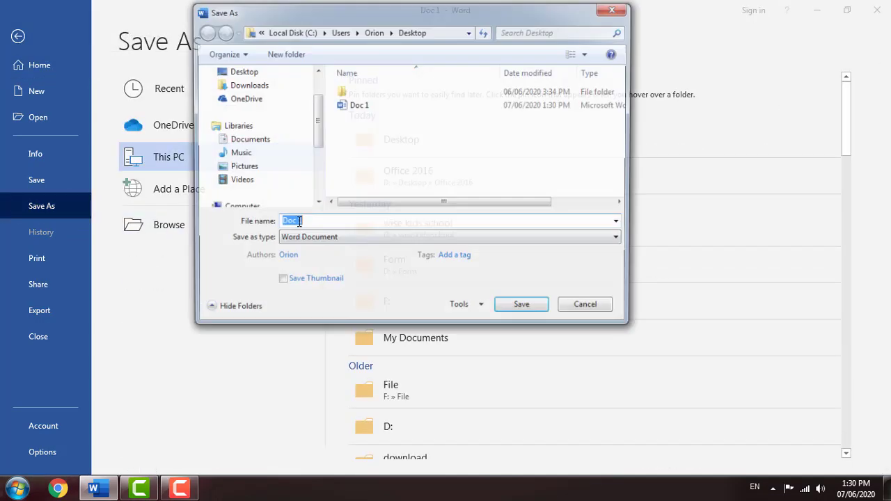
pyautogui.click(349, 108)
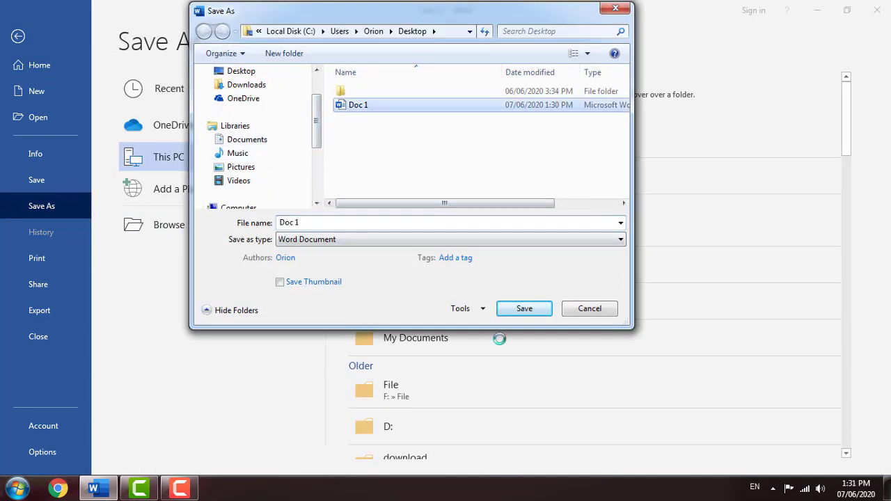
pyautogui.click(524, 308)
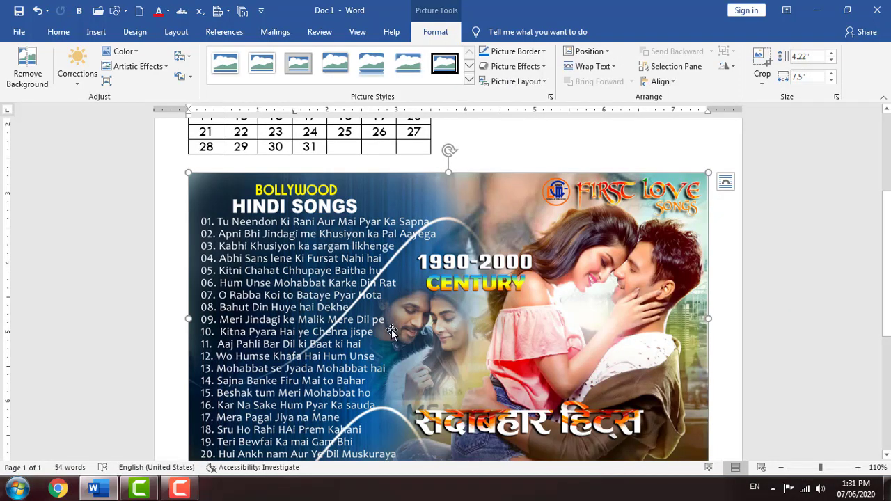
# Compress only the song-list picture to the E-mail (96 ppi) resolution.
pyautogui.click(107, 82)
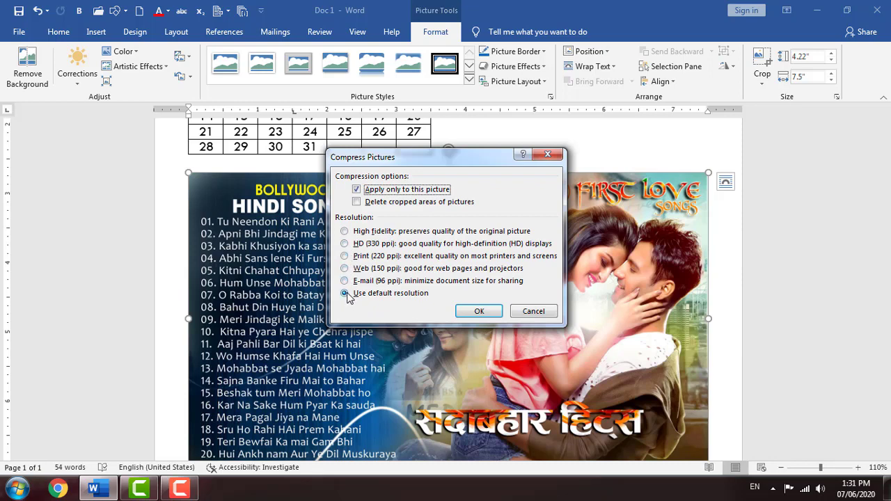
pyautogui.click(345, 282)
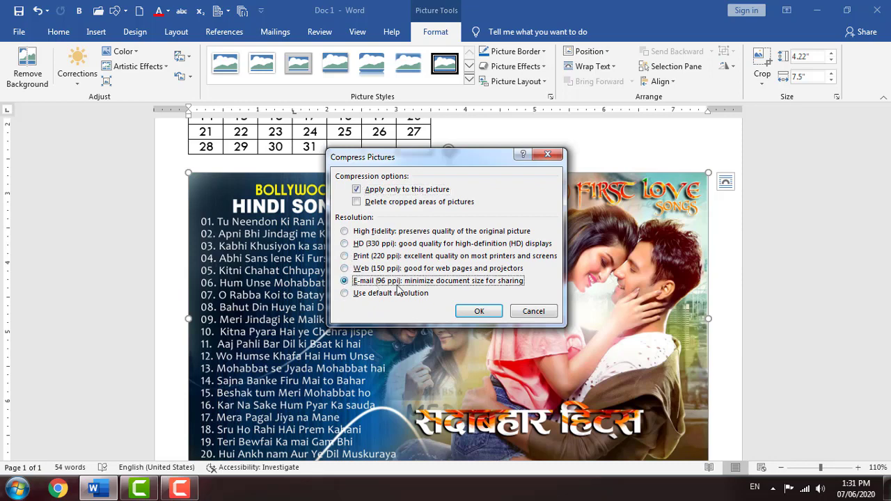
pyautogui.click(480, 312)
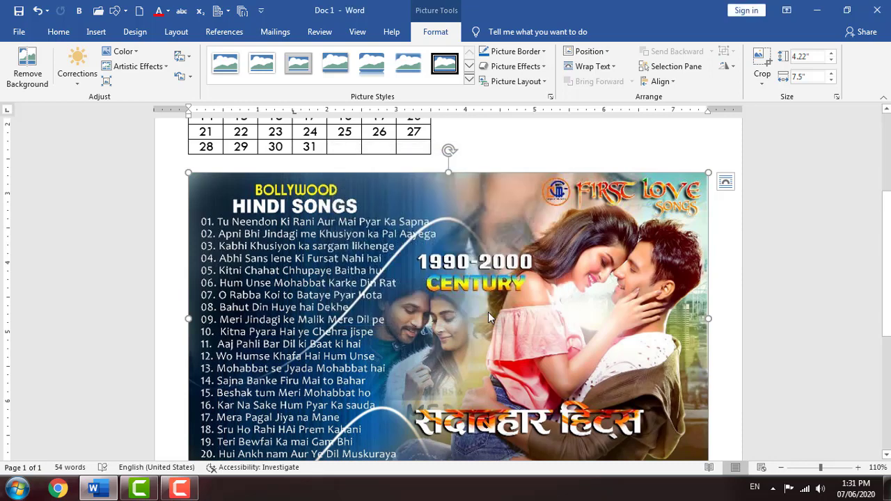
pyautogui.scroll(-2, 488, 312)
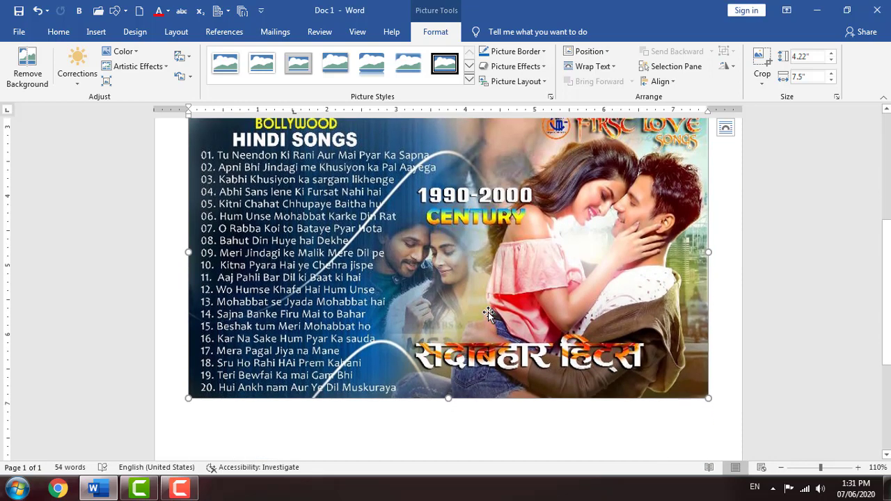
pyautogui.scroll(1, 471, 313)
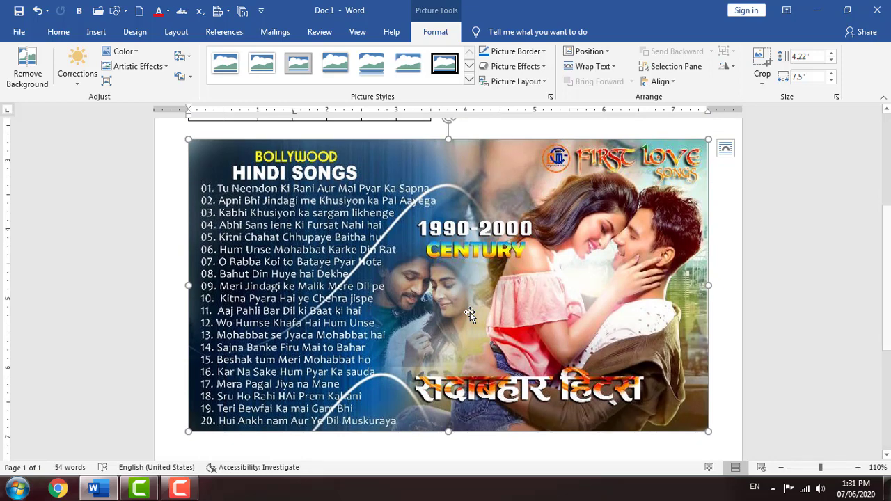
# Save the document with the compressed picture as a new Word file named "Doc 2" on the Desktop.
pyautogui.click(18, 32)
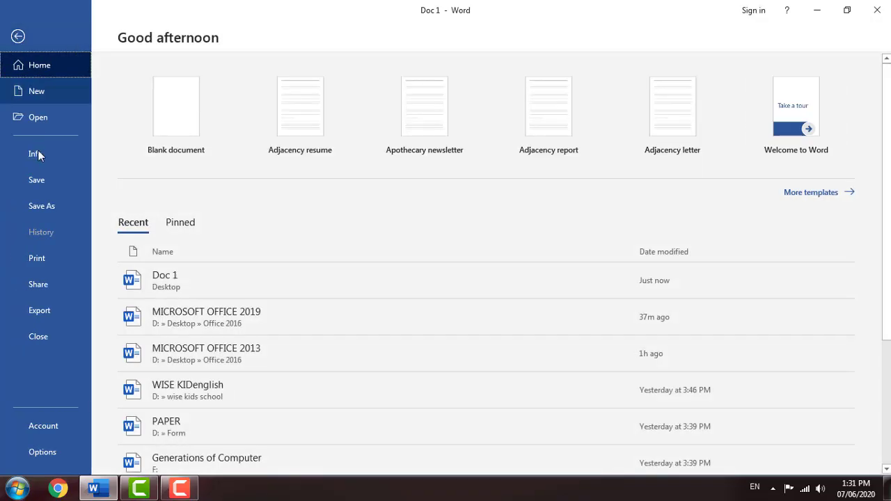
pyautogui.click(52, 202)
pyautogui.click(184, 229)
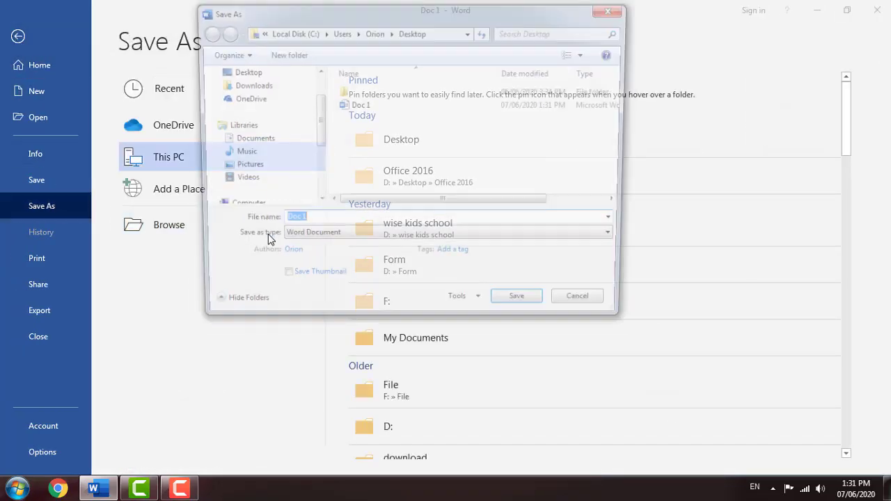
pyautogui.click(311, 223)
pyautogui.press('BackSpace')
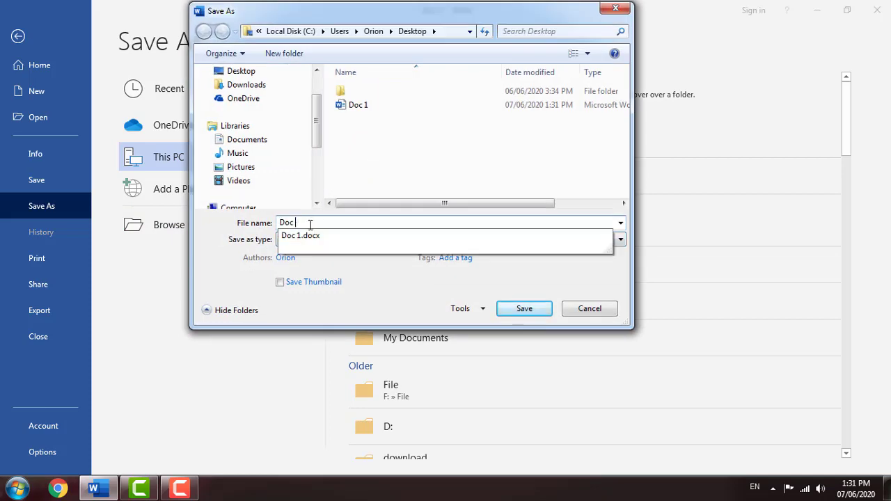
pyautogui.click(519, 311)
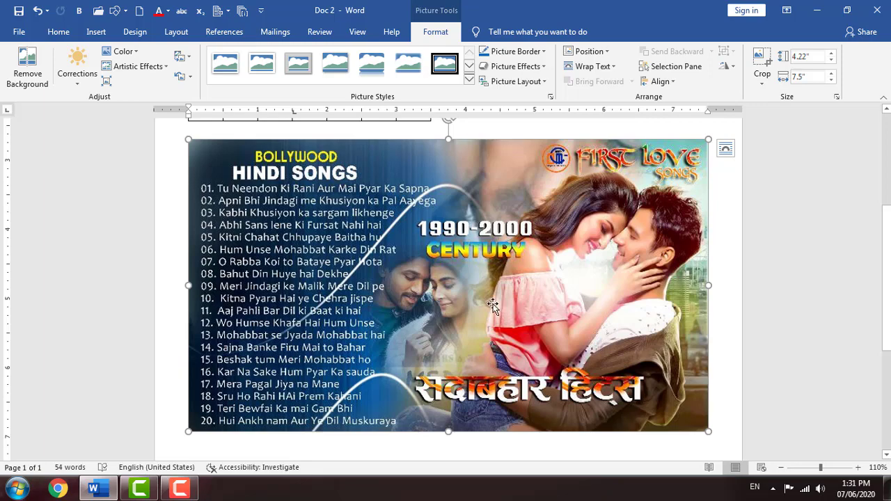
# Switch to the Windows desktop and check the size of the "Doc 1" file in its properties.
pyautogui.click(817, 12)
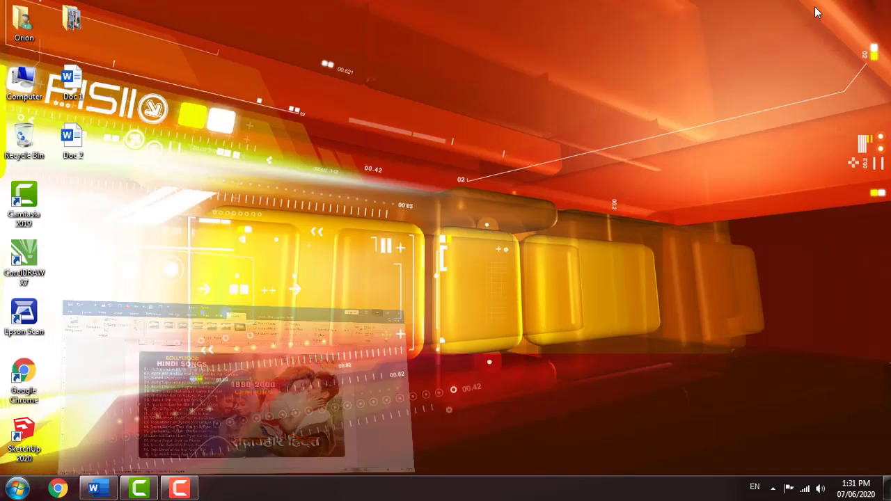
pyautogui.click(72, 87)
pyautogui.rightClick(73, 87)
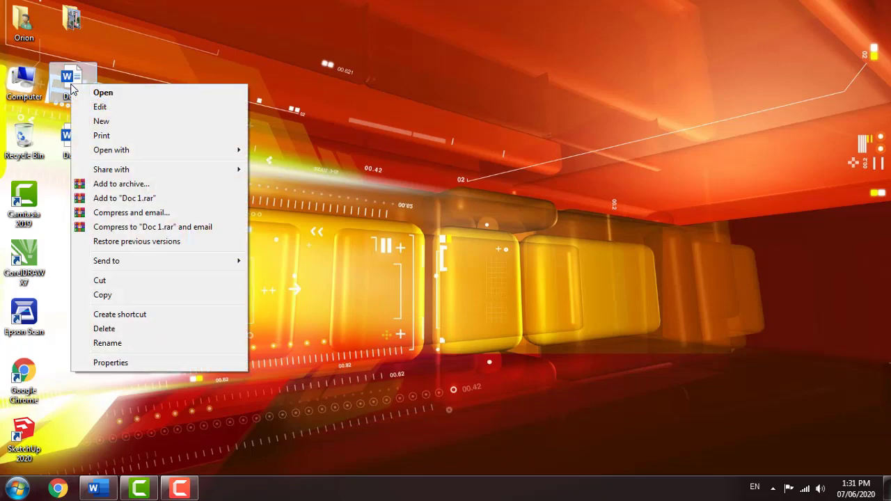
pyautogui.click(151, 360)
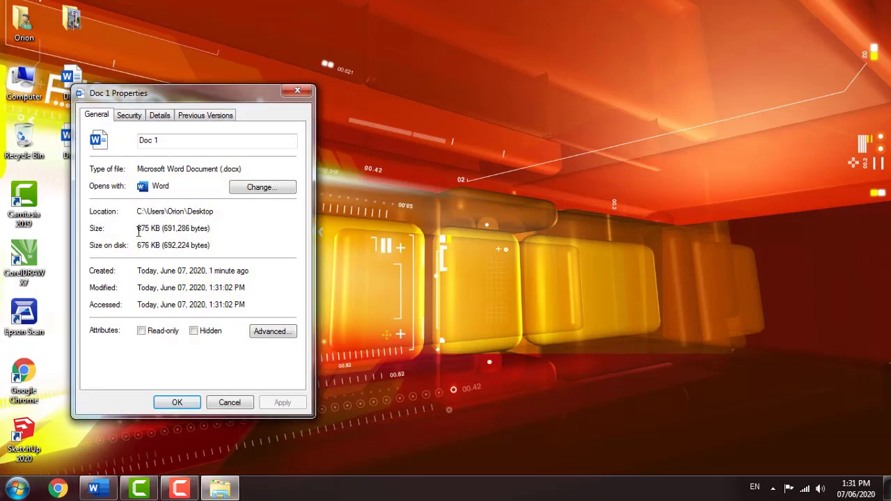
pyautogui.click(297, 90)
# Check the size of the "Doc 2" desktop file in its properties and close them.
pyautogui.rightClick(83, 145)
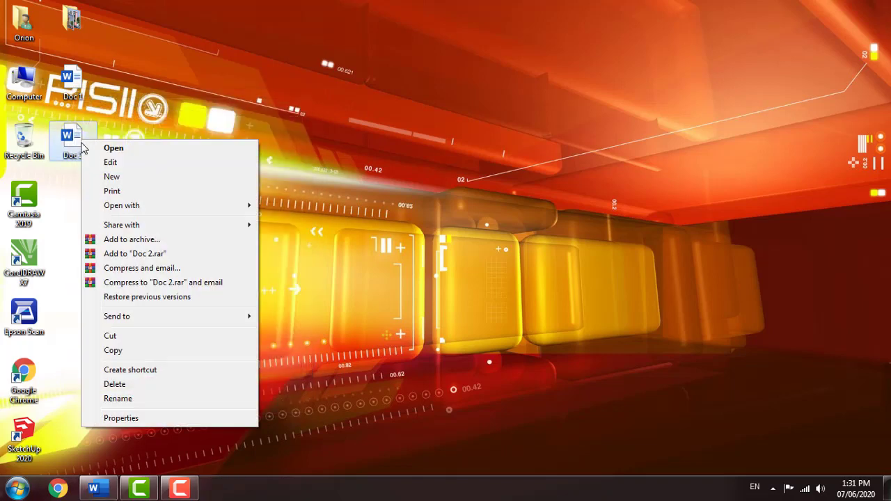
pyautogui.click(136, 419)
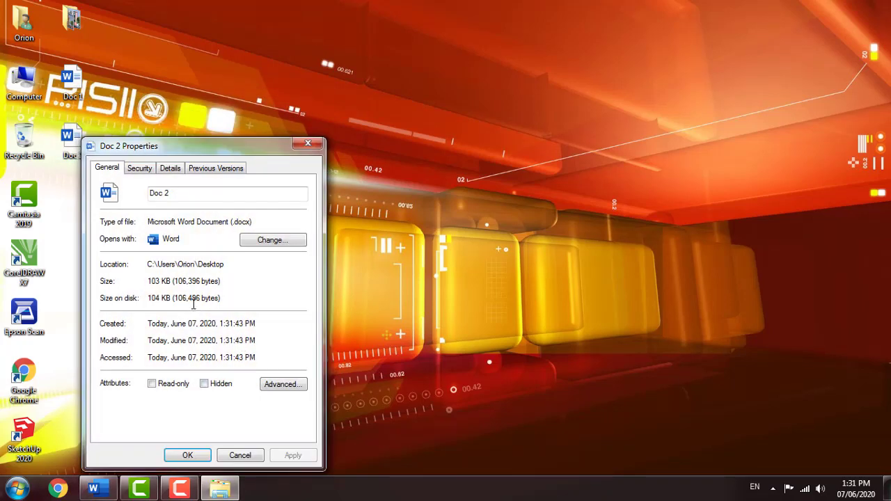
pyautogui.click(311, 144)
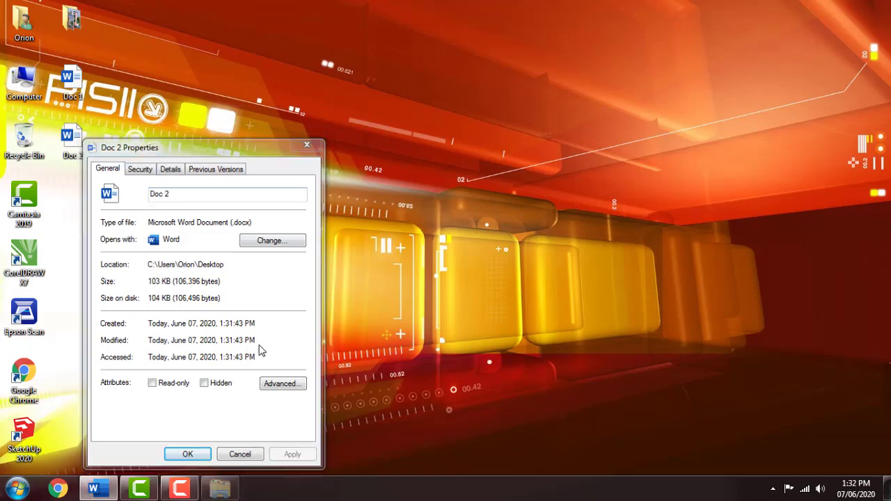
# Return to the "Doc 2" document in Word and replace the song-list picture with the file "product-jpeg-500x500 (6)".
pyautogui.click(103, 491)
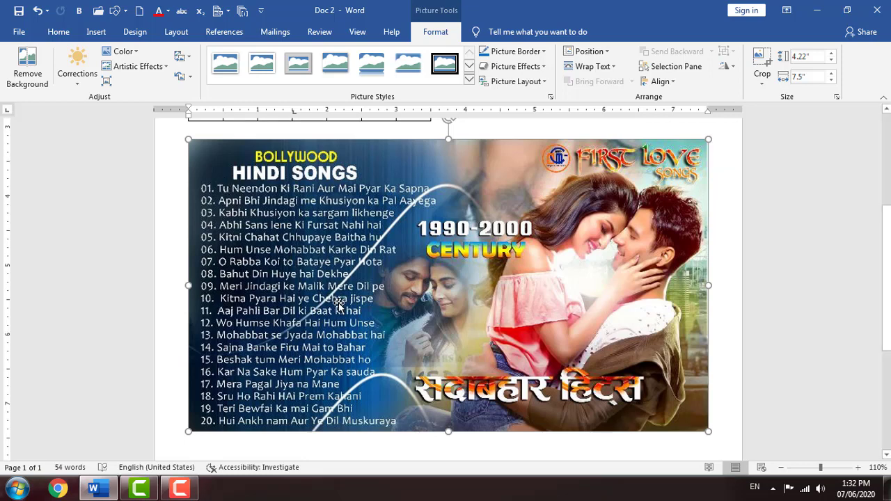
pyautogui.scroll(-3, 268, 370)
pyautogui.click(257, 362)
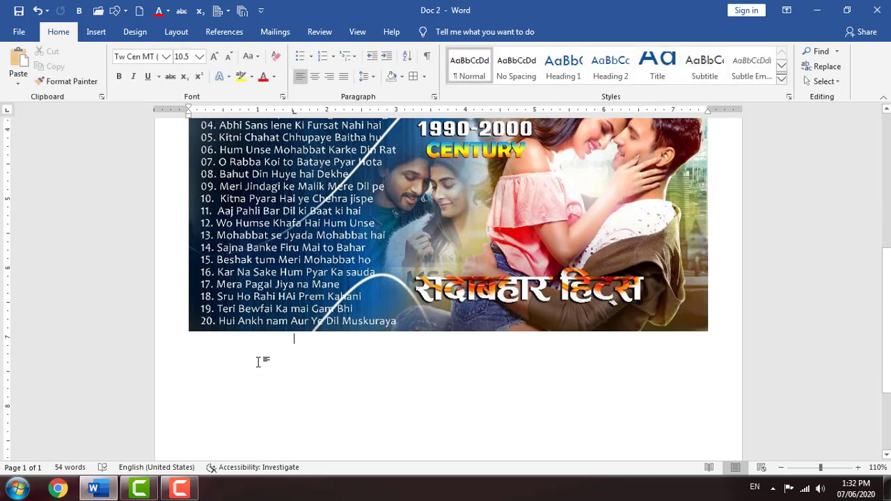
pyautogui.click(96, 32)
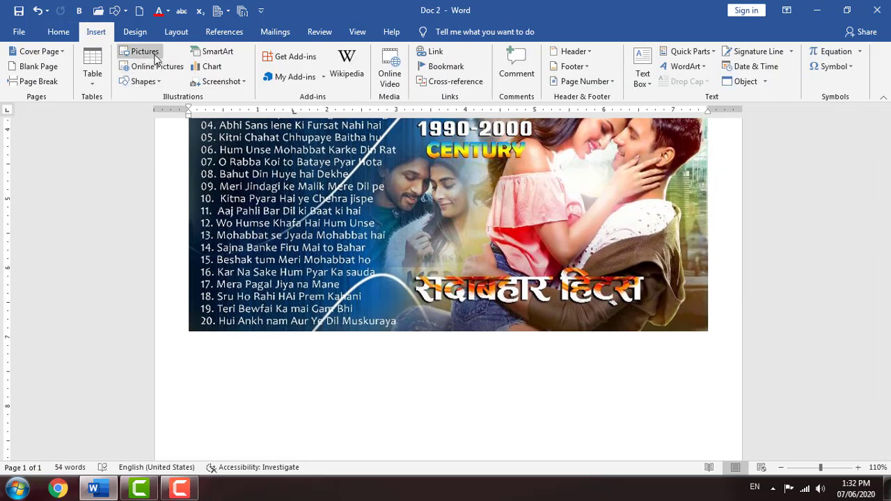
pyautogui.click(380, 131)
pyautogui.click(435, 32)
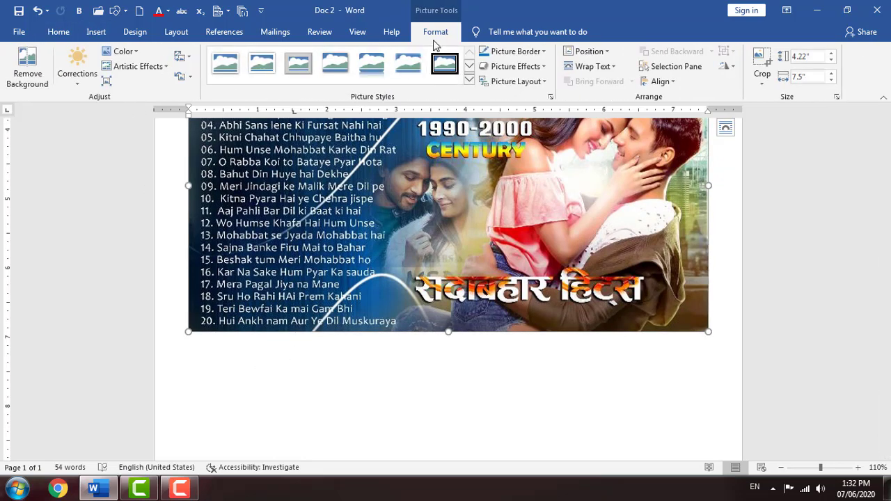
pyautogui.click(193, 58)
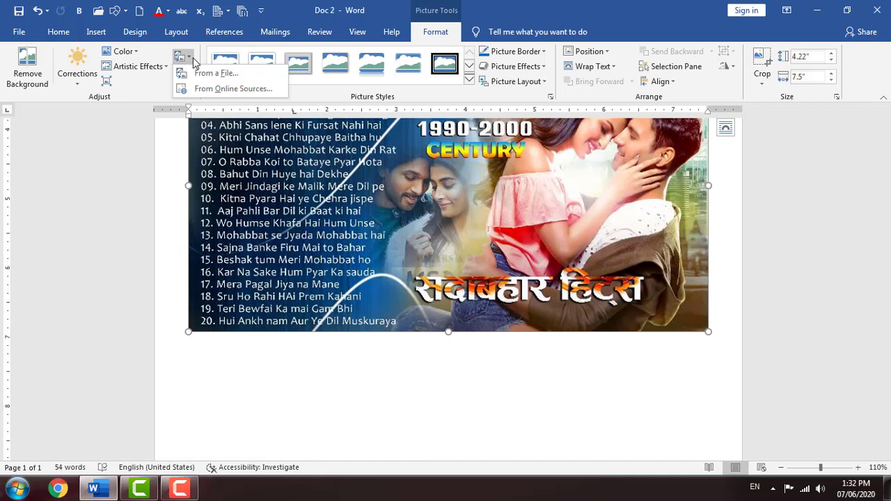
pyautogui.click(225, 81)
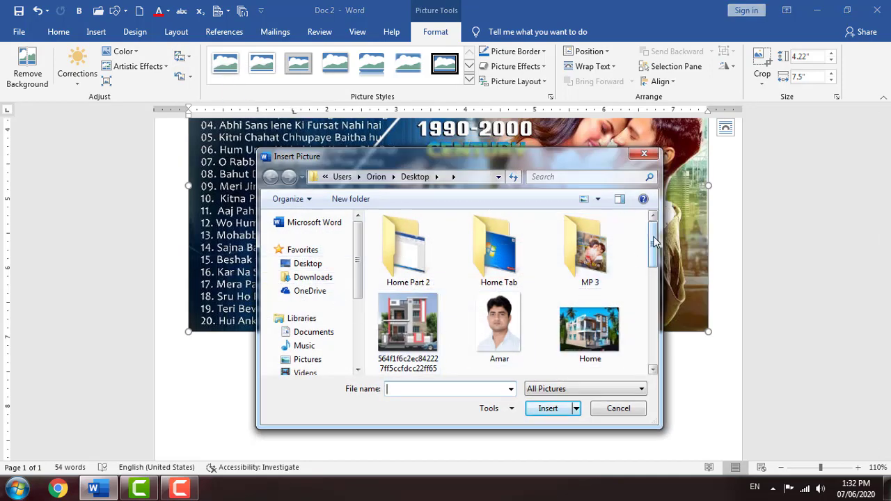
pyautogui.moveTo(652, 240); pyautogui.dragTo(656, 325)
pyautogui.click(408, 294)
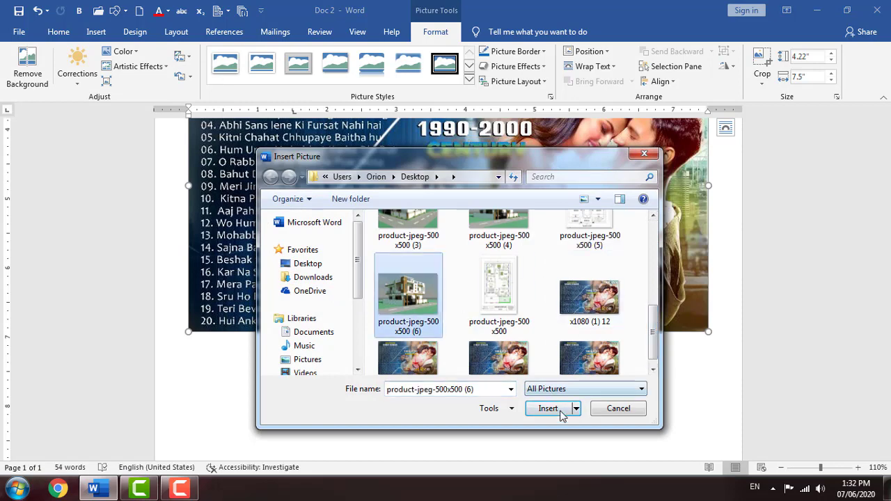
pyautogui.click(548, 408)
pyautogui.scroll(3, 451, 298)
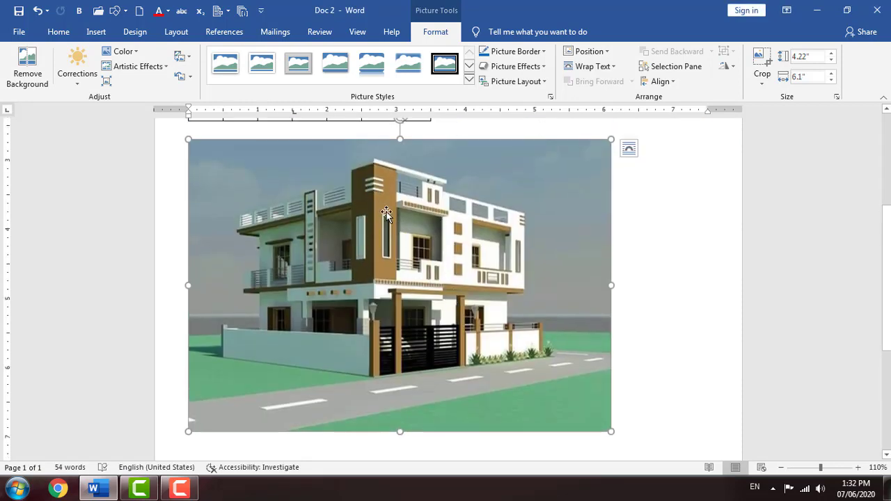
# Reset the house picture including its size, and give it the grey metal frame picture style.
pyautogui.click(191, 77)
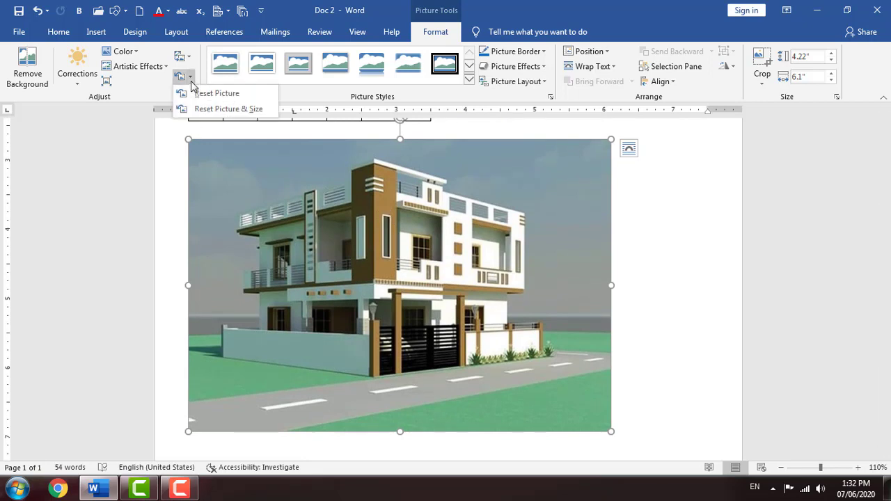
pyautogui.click(231, 109)
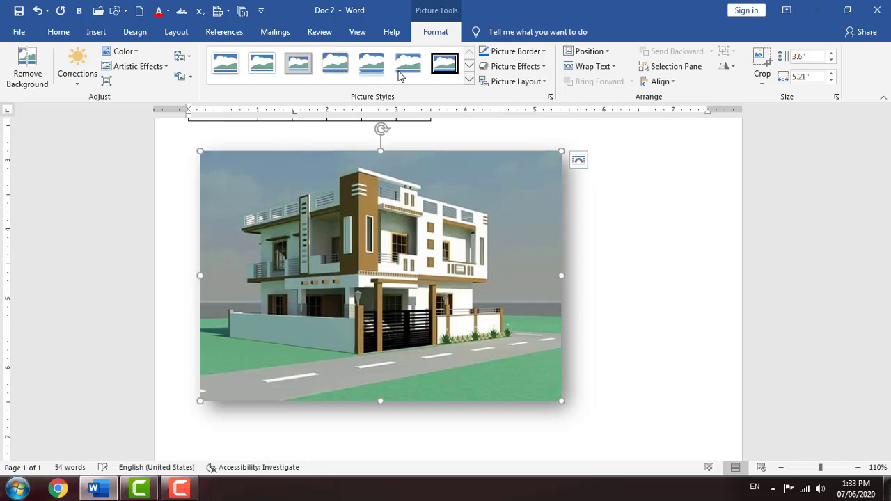
pyautogui.click(469, 80)
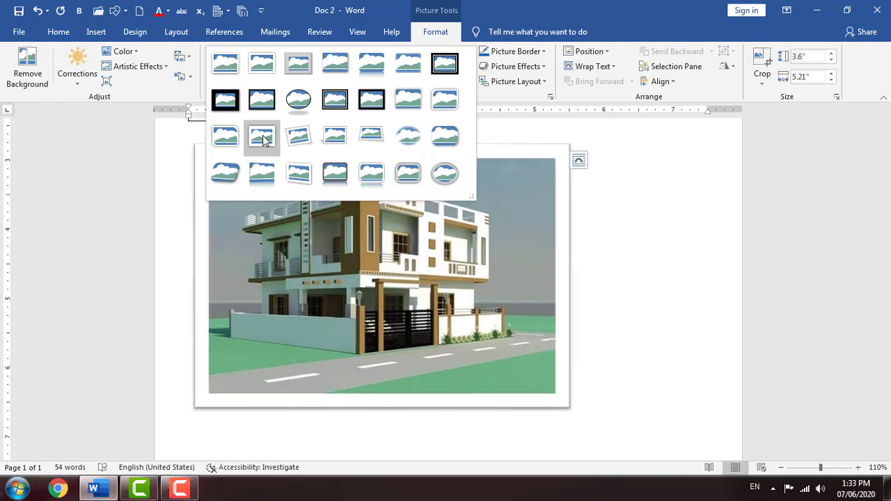
pyautogui.click(226, 65)
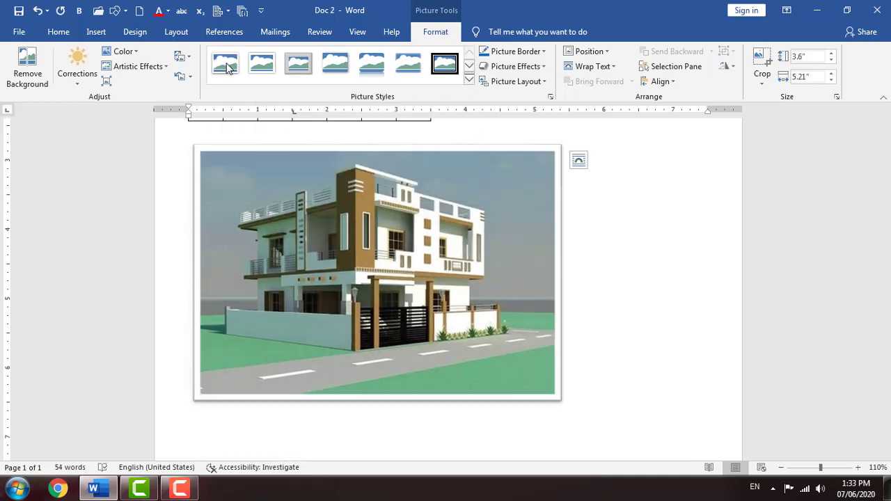
pyautogui.click(299, 70)
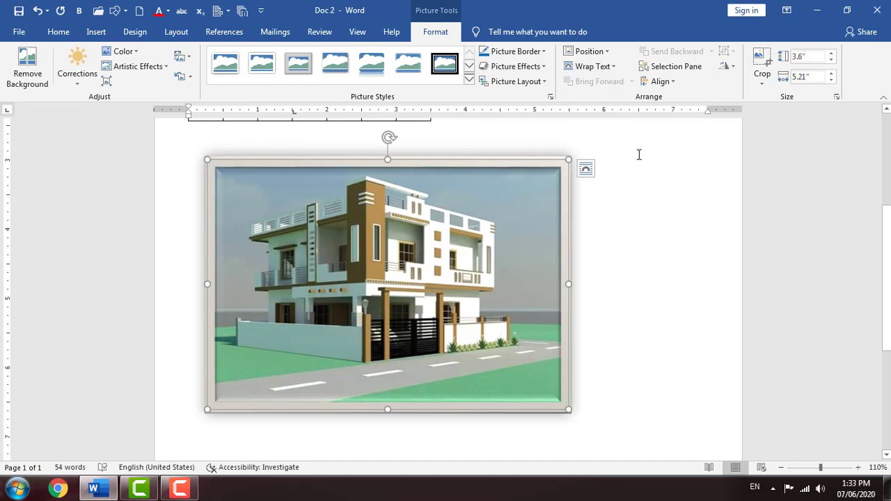
# Color the house picture's border light blue, and replace that with a custom blue of RGB 46, 125, 164.
pyautogui.click(544, 52)
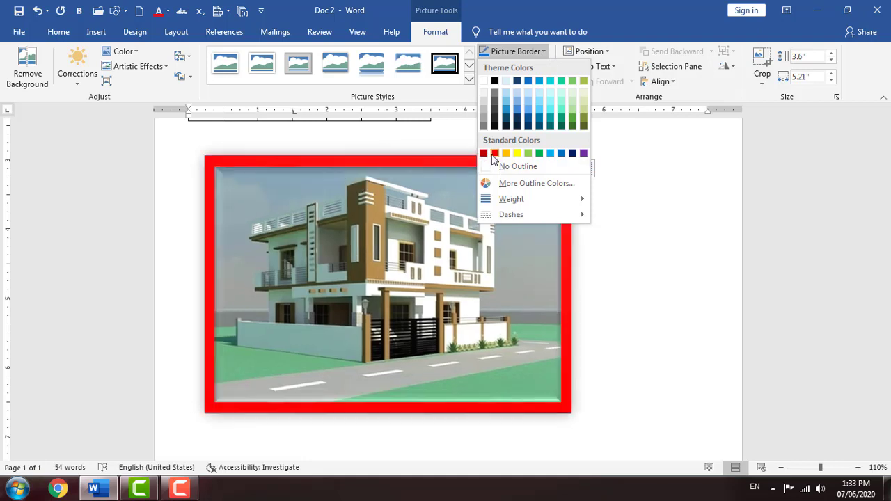
pyautogui.click(546, 157)
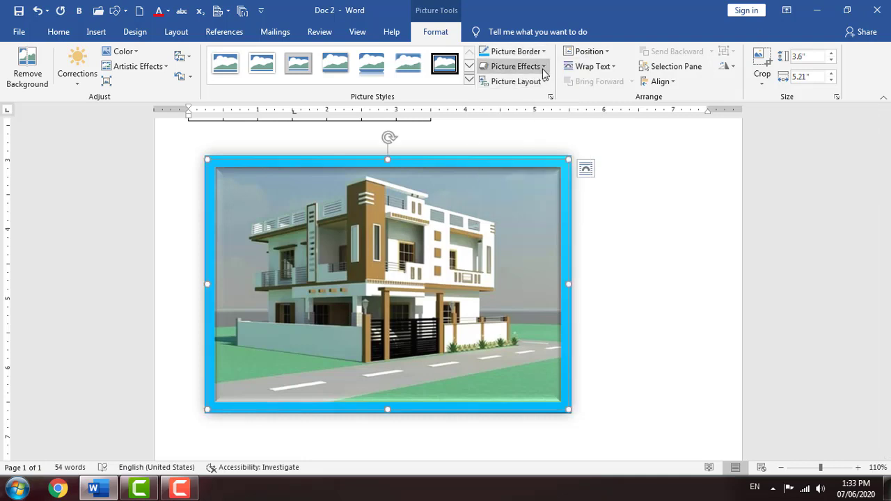
pyautogui.click(544, 53)
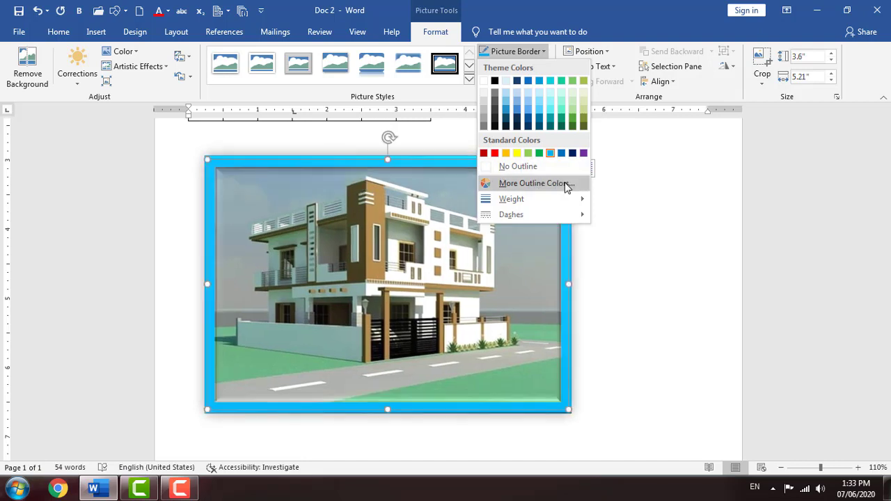
pyautogui.click(553, 186)
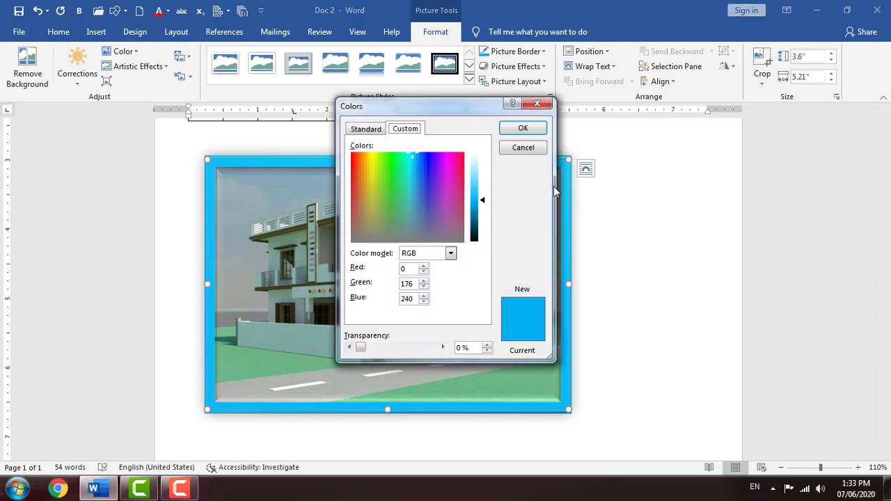
pyautogui.click(460, 188)
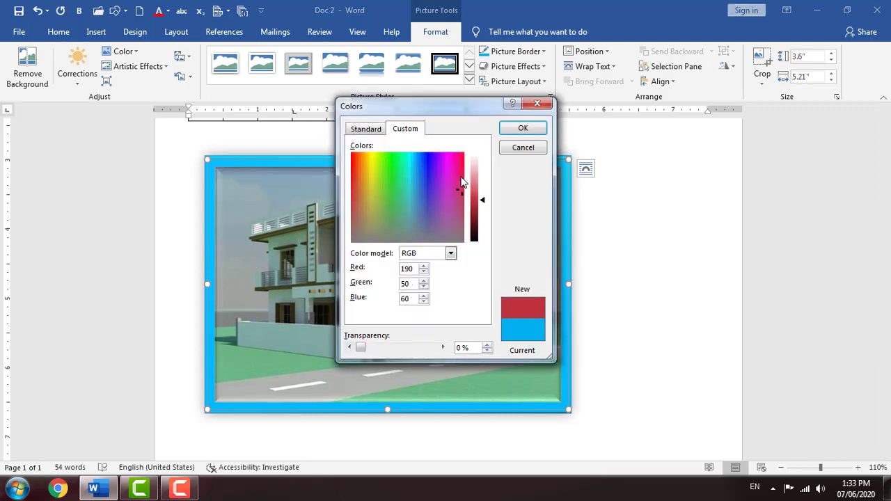
pyautogui.moveTo(486, 195)
pyautogui.mouseDown()
pyautogui.moveTo(484, 183)
pyautogui.moveTo(483, 205)
pyautogui.mouseUp()
pyautogui.click(451, 182)
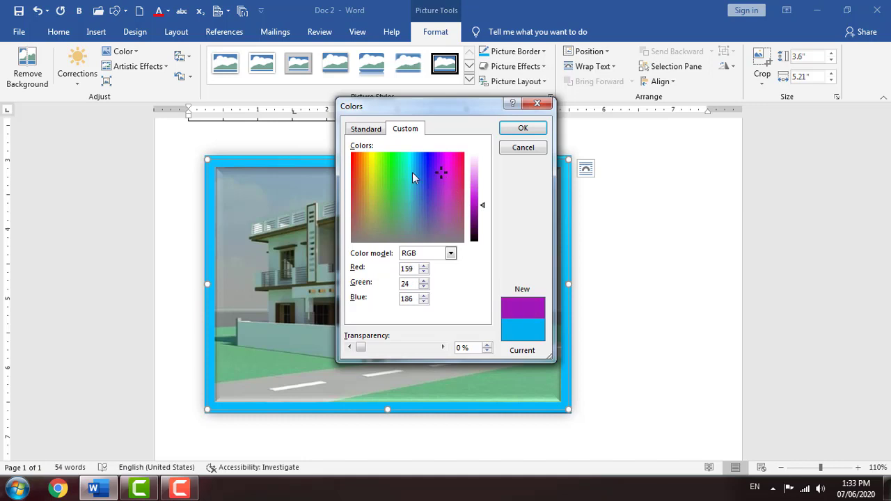
pyautogui.click(412, 172)
pyautogui.click(389, 173)
pyautogui.click(426, 186)
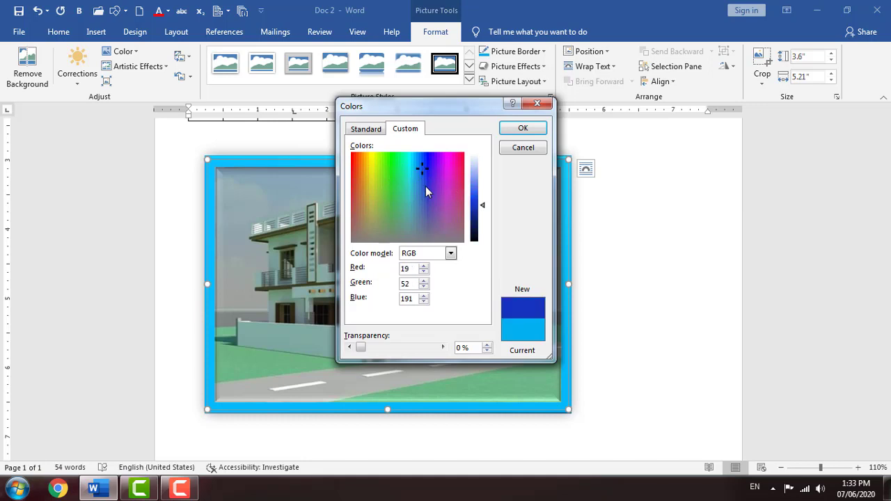
pyautogui.click(414, 192)
pyautogui.click(523, 128)
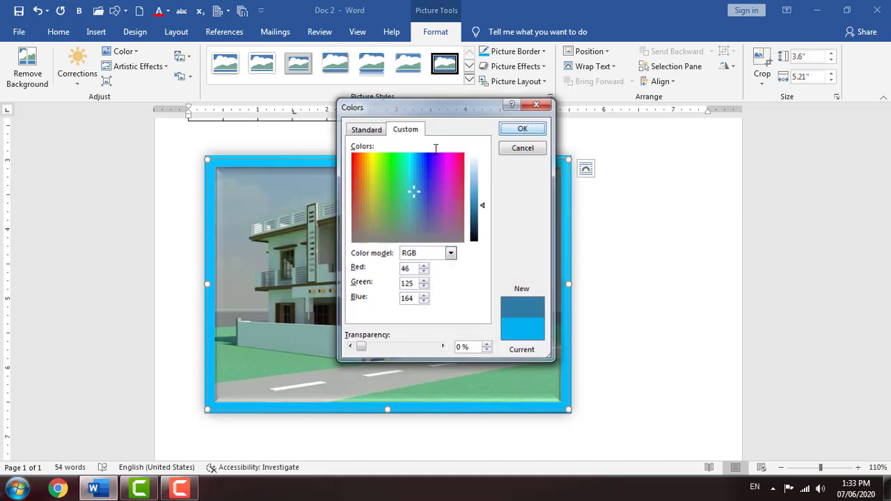
# Set the picture border's weight to 6 pt and its line to the long dash style.
pyautogui.click(542, 53)
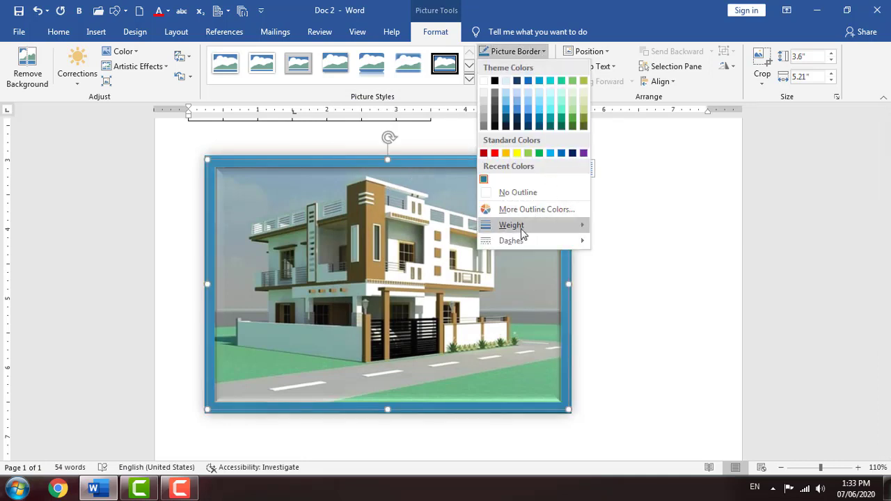
pyautogui.moveTo(522, 231)
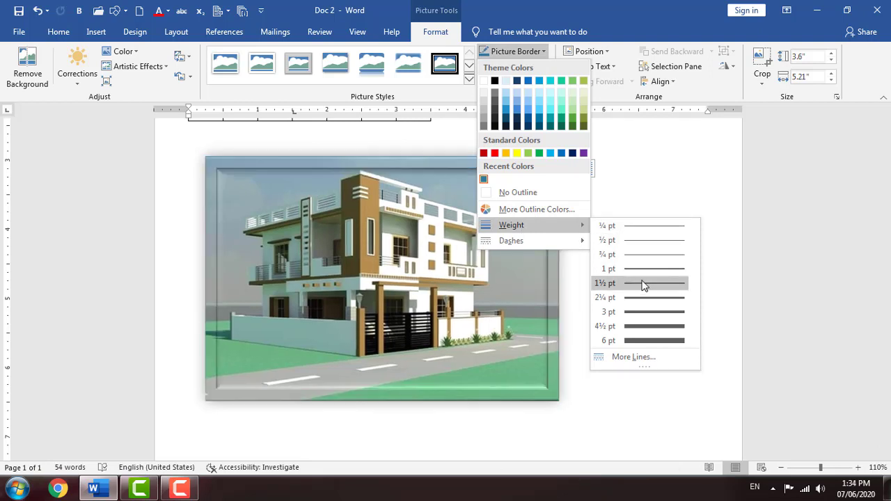
pyautogui.click(641, 342)
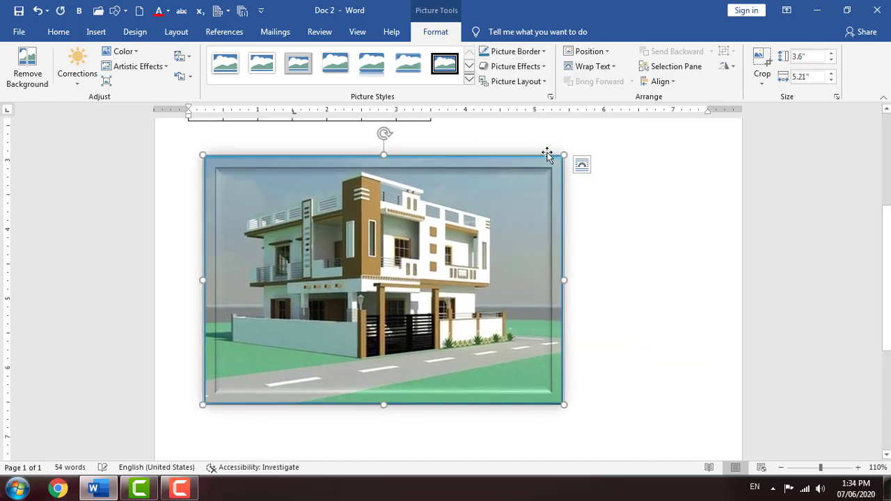
pyautogui.click(546, 51)
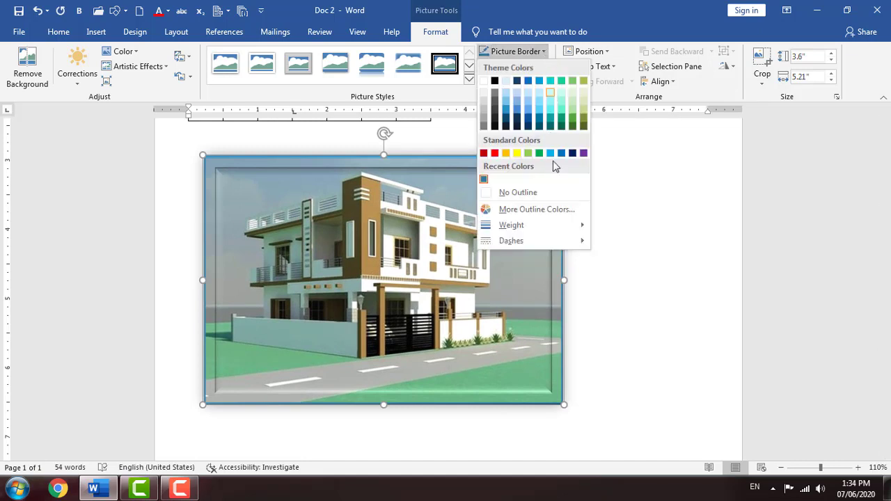
pyautogui.moveTo(546, 242)
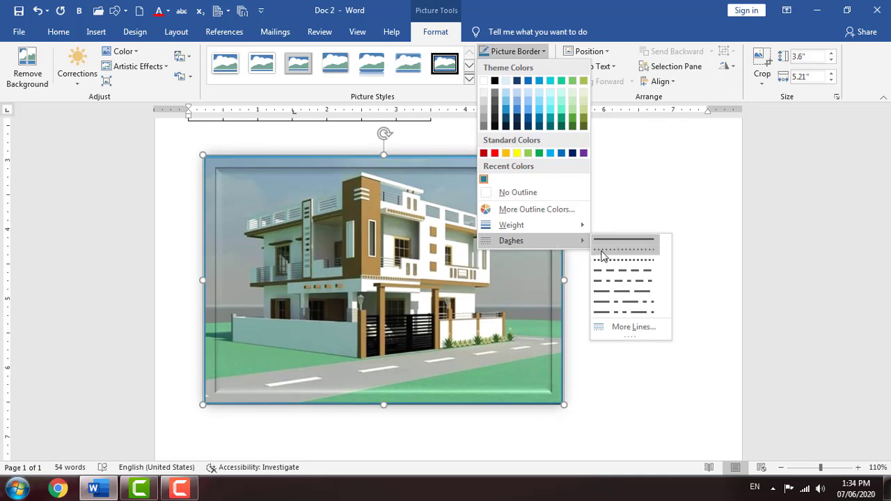
pyautogui.click(618, 294)
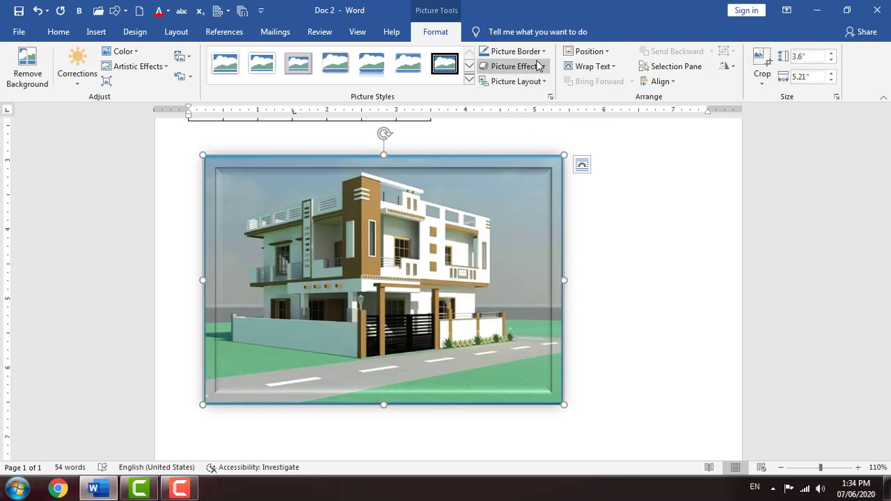
# Apply the simple white frame style to the house picture and set its border to the long dash-dot line.
pyautogui.click(225, 64)
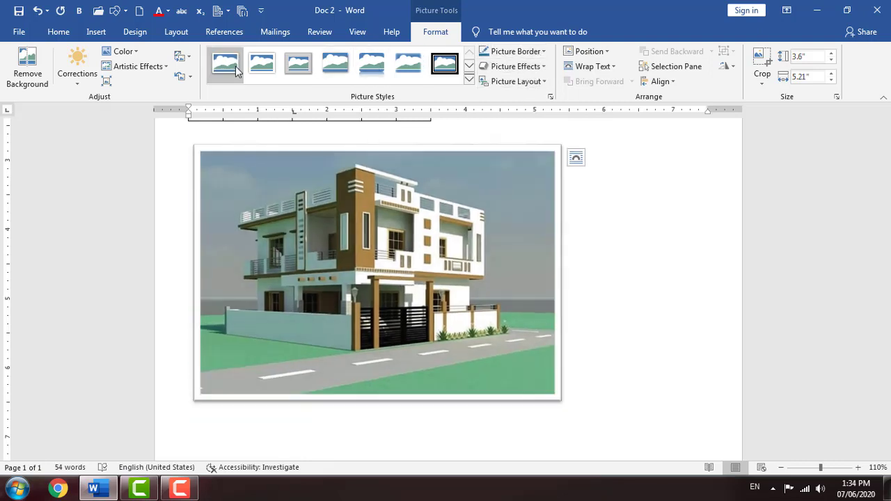
pyautogui.click(517, 52)
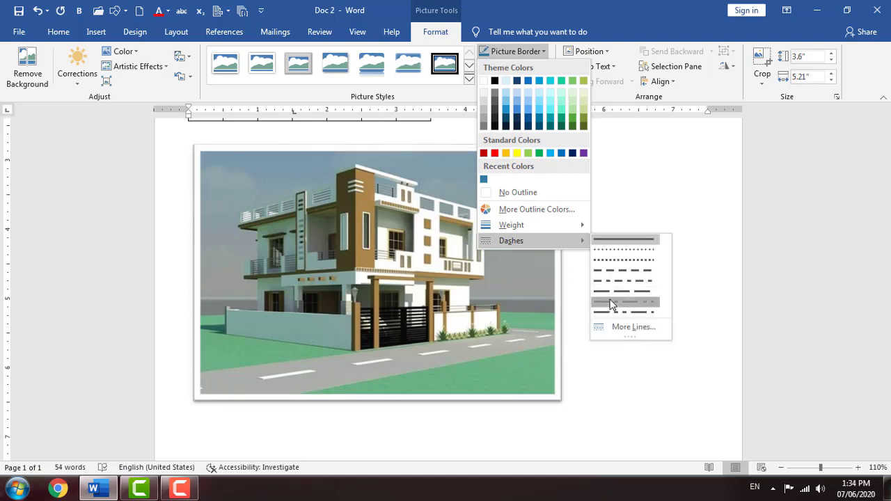
pyautogui.click(617, 303)
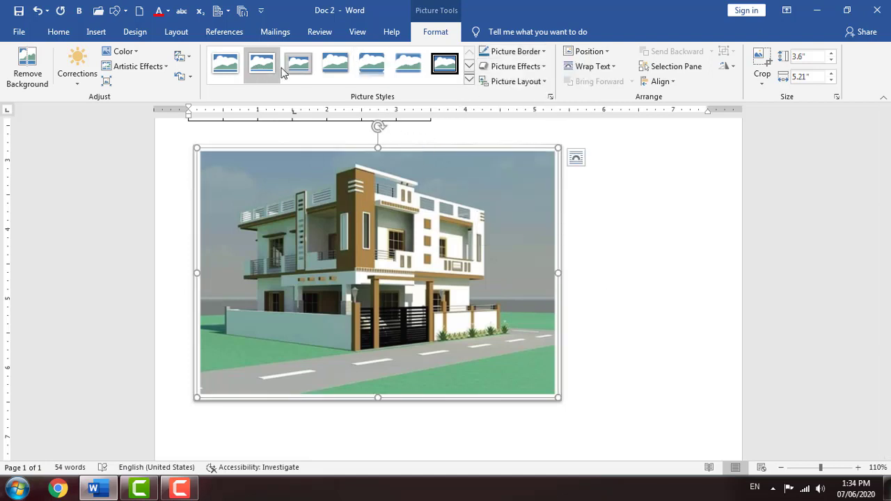
# Open the detailed shadow settings for the house picture and color its shadow green.
pyautogui.click(539, 71)
pyautogui.moveTo(544, 94)
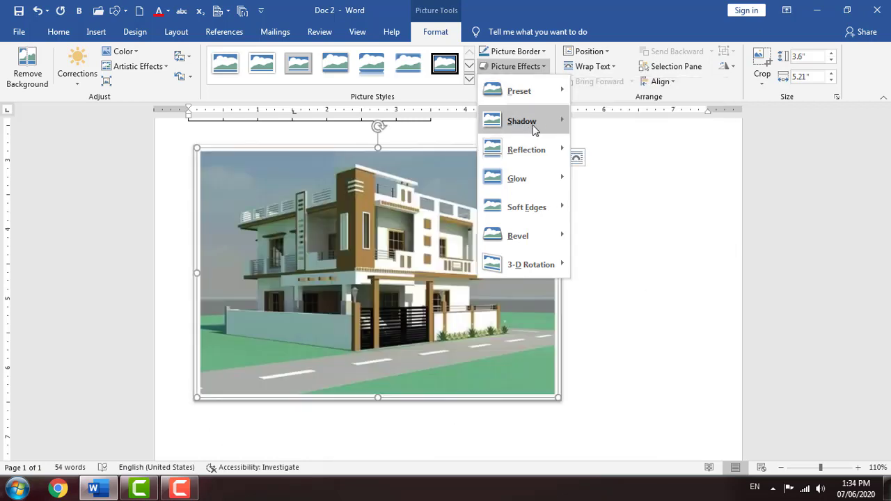
pyautogui.moveTo(535, 130)
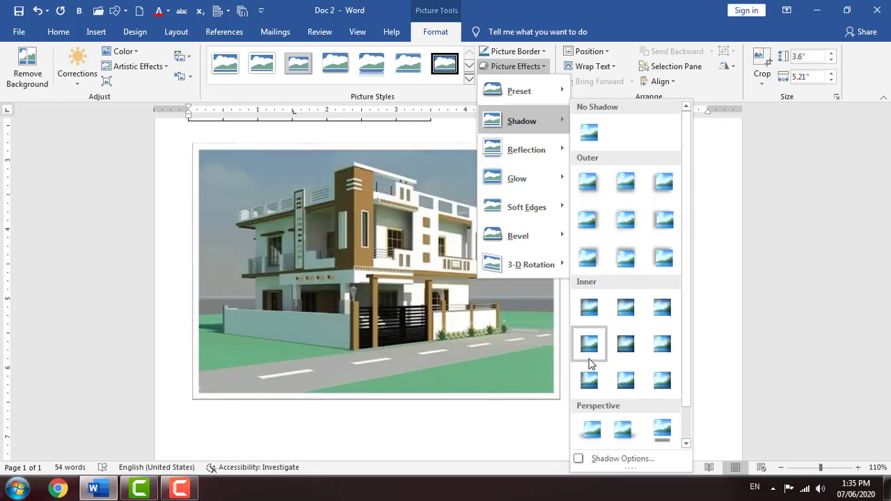
pyautogui.click(617, 459)
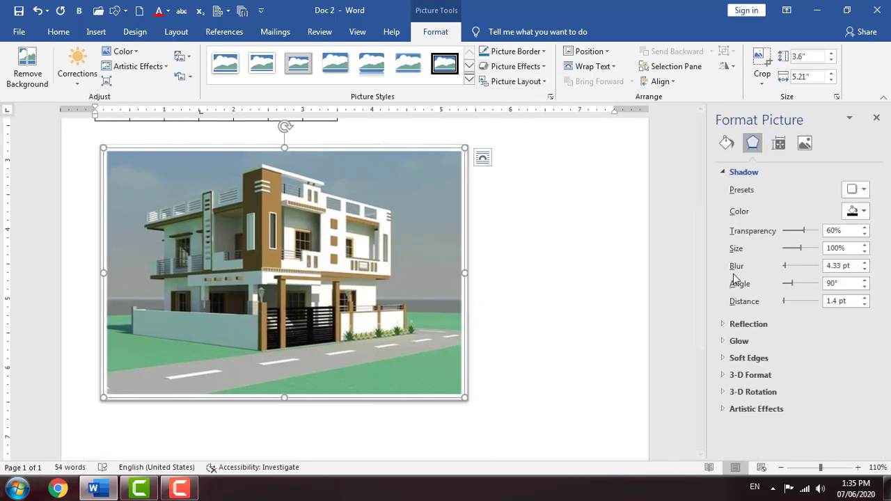
pyautogui.click(864, 211)
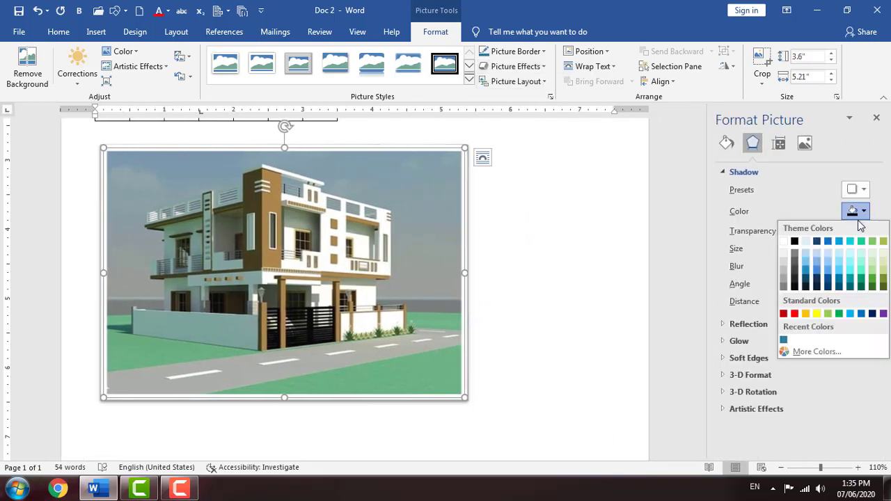
pyautogui.click(840, 315)
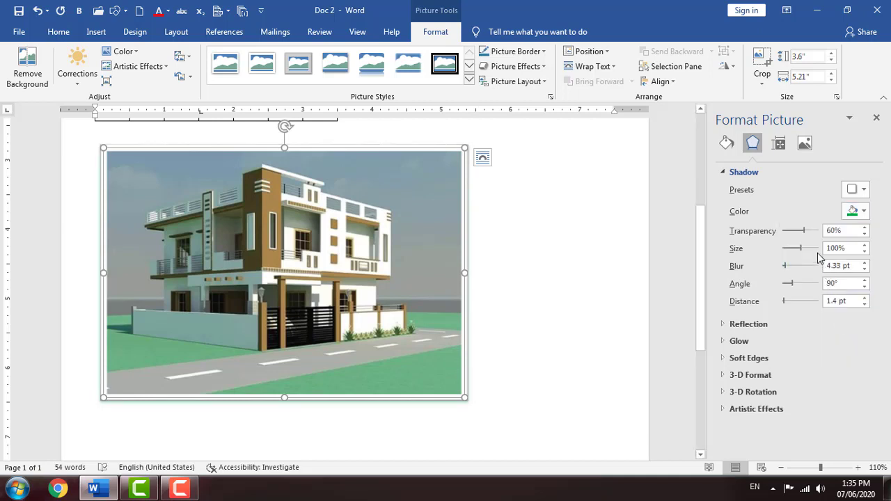
# Set the picture's shadow to 4% transparency, 99% size, 37 pt blur, 42° angle and 0 pt distance.
pyautogui.moveTo(805, 234); pyautogui.dragTo(801, 279)
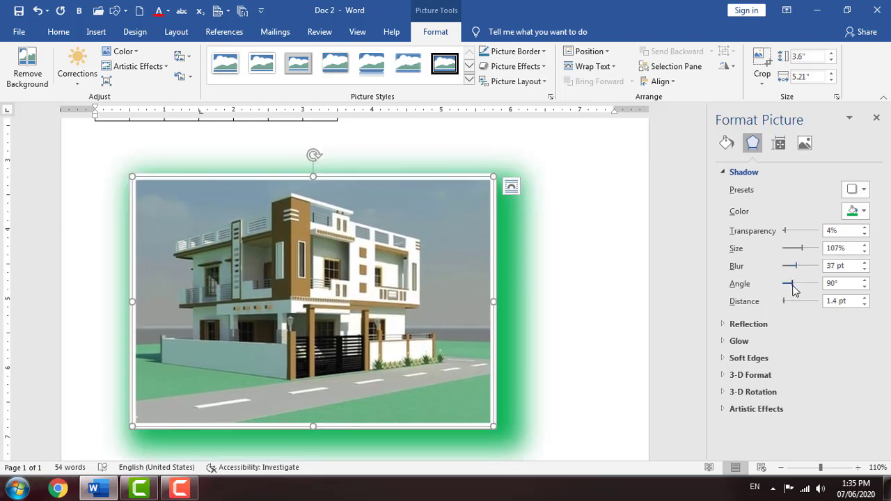
pyautogui.moveTo(794, 286); pyautogui.dragTo(783, 312)
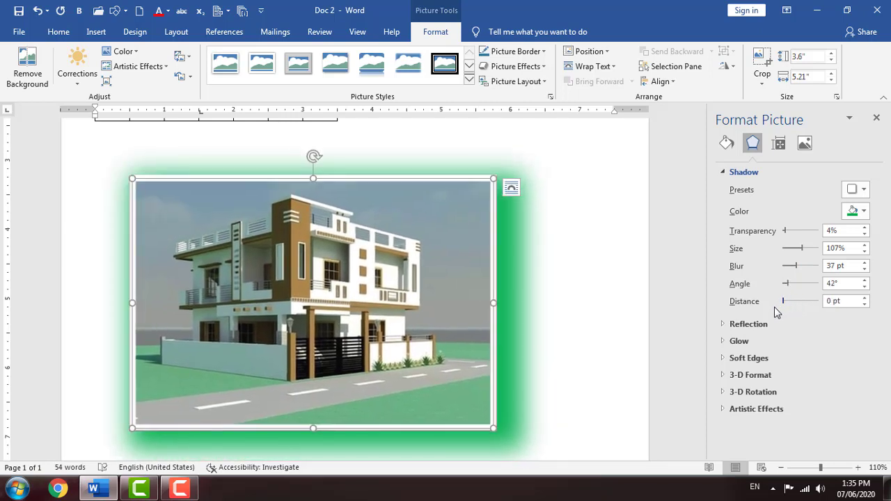
pyautogui.moveTo(805, 253); pyautogui.dragTo(804, 255)
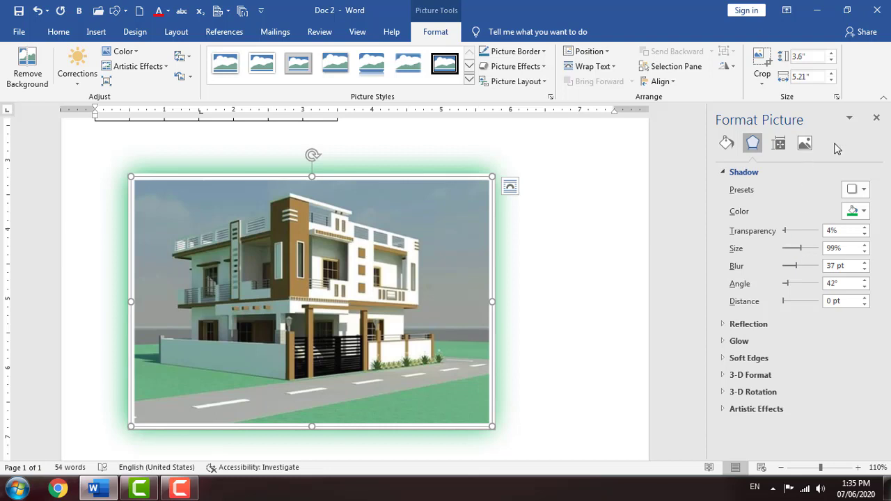
pyautogui.click(877, 117)
# Apply a reflection variation with 56% size and 4 pt distance to the house picture.
pyautogui.click(538, 73)
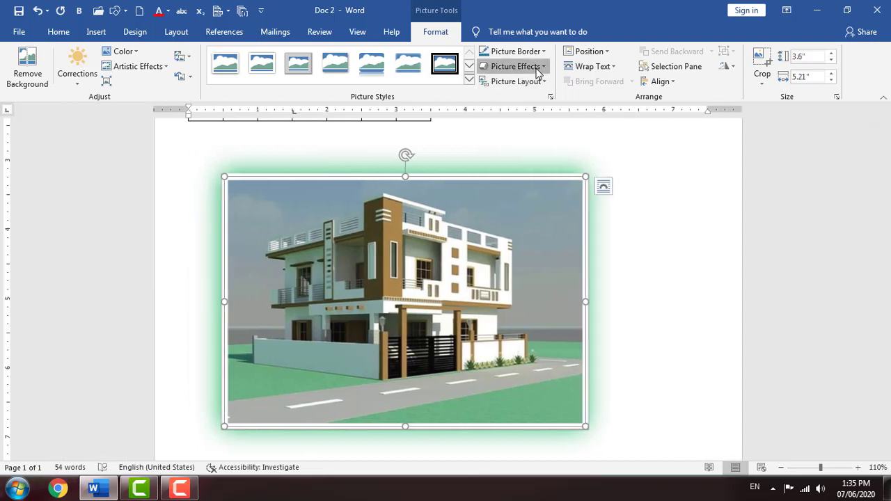
pyautogui.moveTo(537, 152)
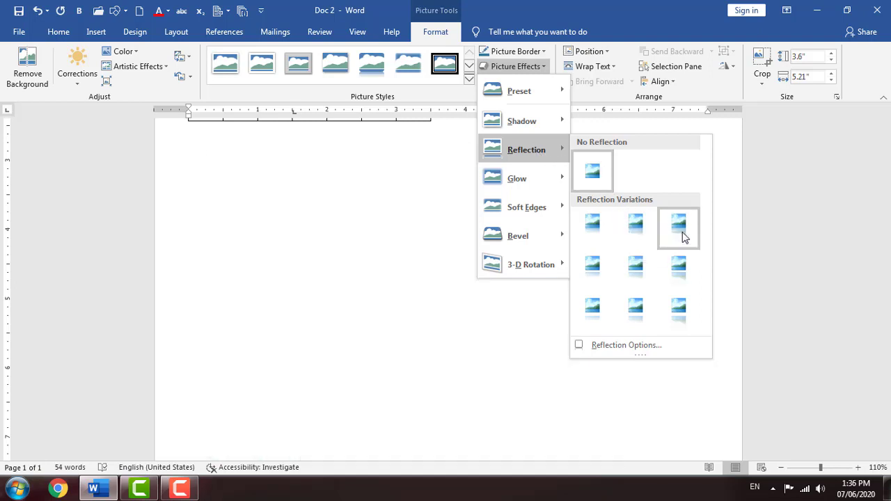
pyautogui.click(645, 266)
pyautogui.scroll(-3, 524, 254)
pyautogui.scroll(-1, 516, 258)
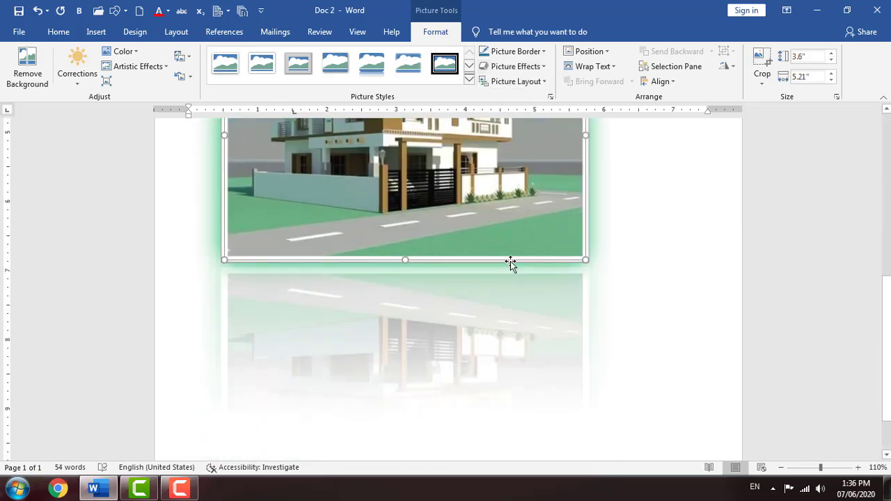
pyautogui.scroll(-1, 487, 300)
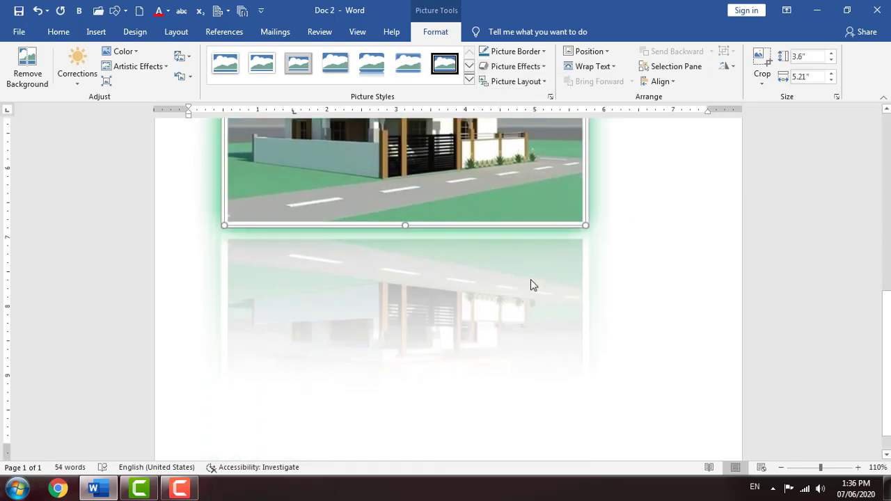
# Set the picture's reflection to 29% transparency, 57% size, 0 pt blur and 20 pt distance.
pyautogui.click(541, 67)
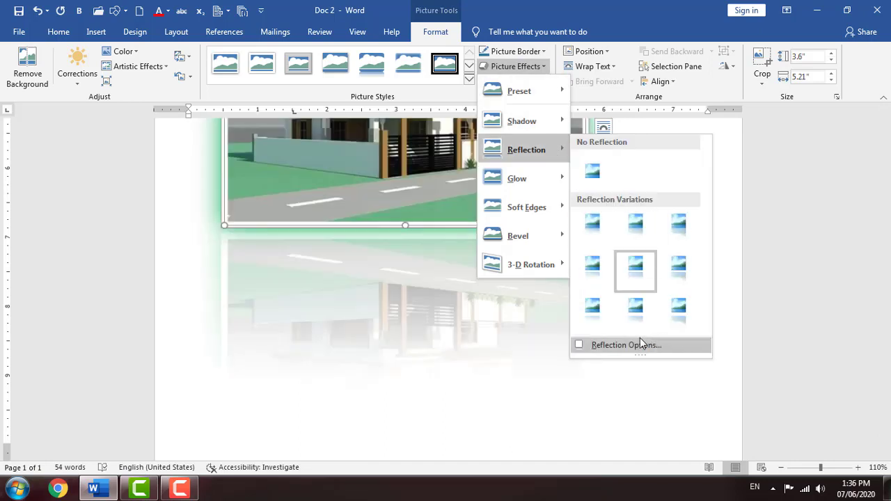
pyautogui.click(626, 344)
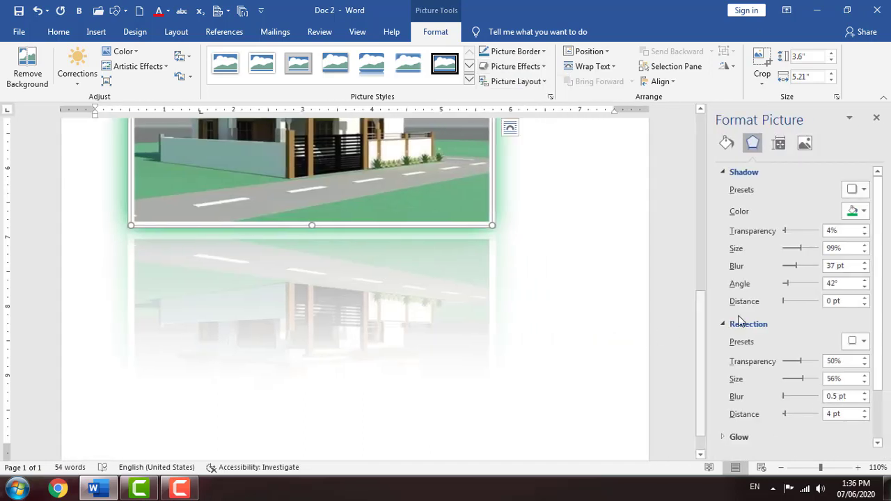
pyautogui.click(801, 361)
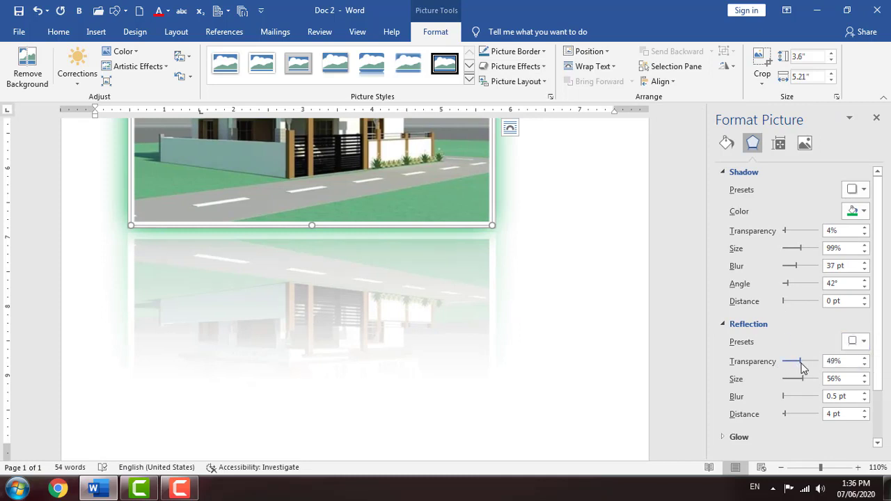
pyautogui.moveTo(803, 367); pyautogui.dragTo(794, 364)
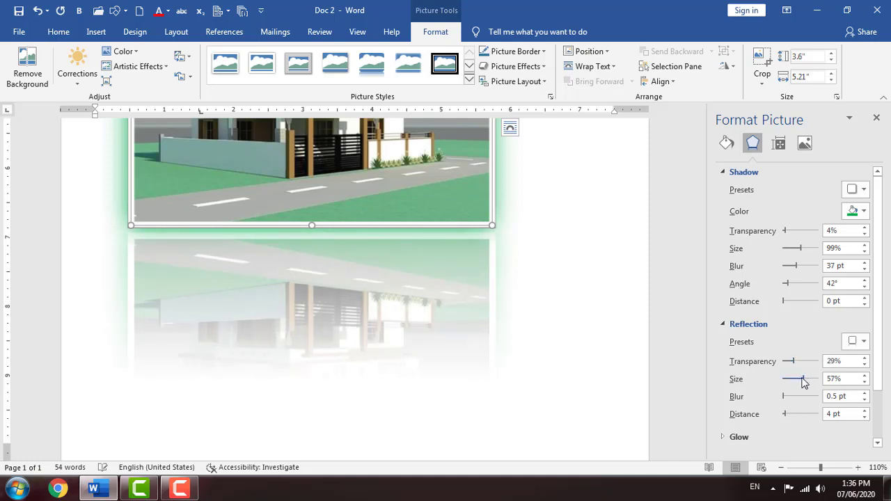
pyautogui.moveTo(805, 380); pyautogui.dragTo(791, 420)
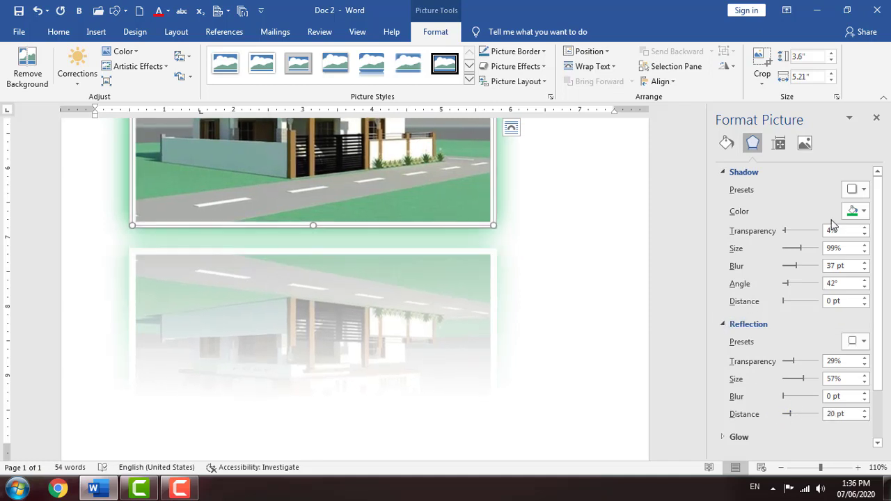
pyautogui.click(877, 118)
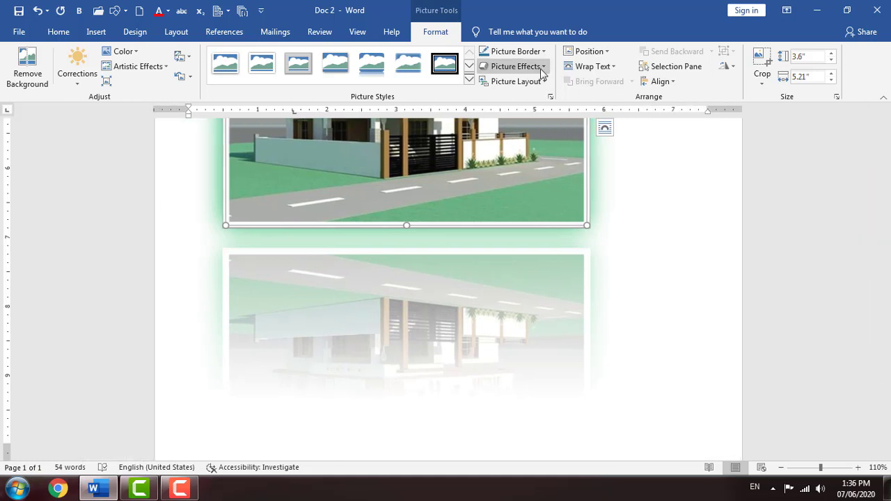
pyautogui.click(541, 69)
pyautogui.moveTo(541, 180)
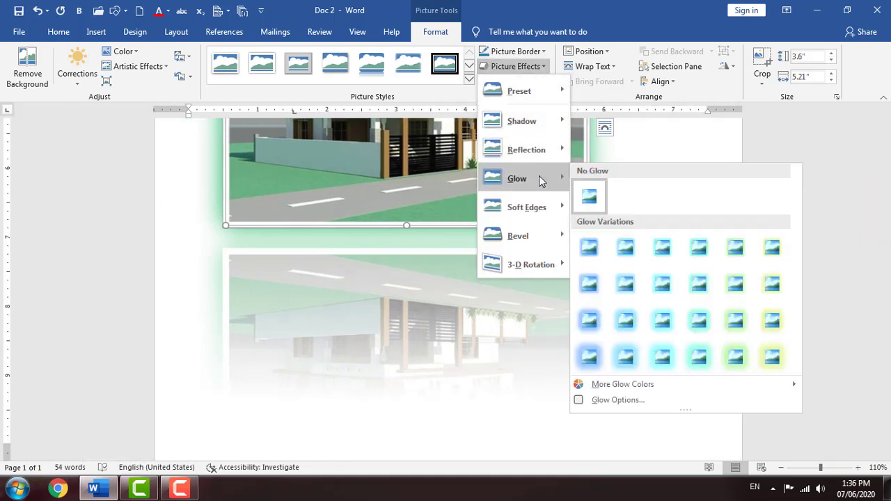
pyautogui.click(330, 218)
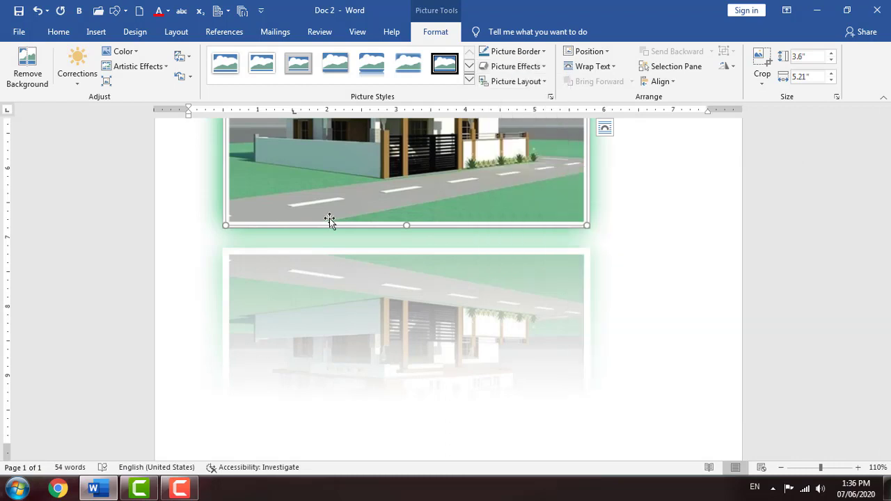
# Undo the reflection and shadow effects on the house picture.
pyautogui.scroll(3, 388, 225)
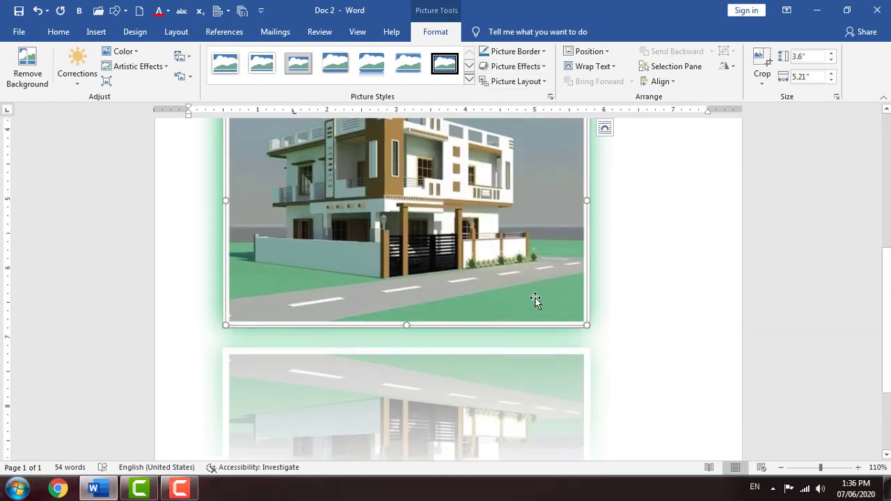
pyautogui.scroll(1, 451, 179)
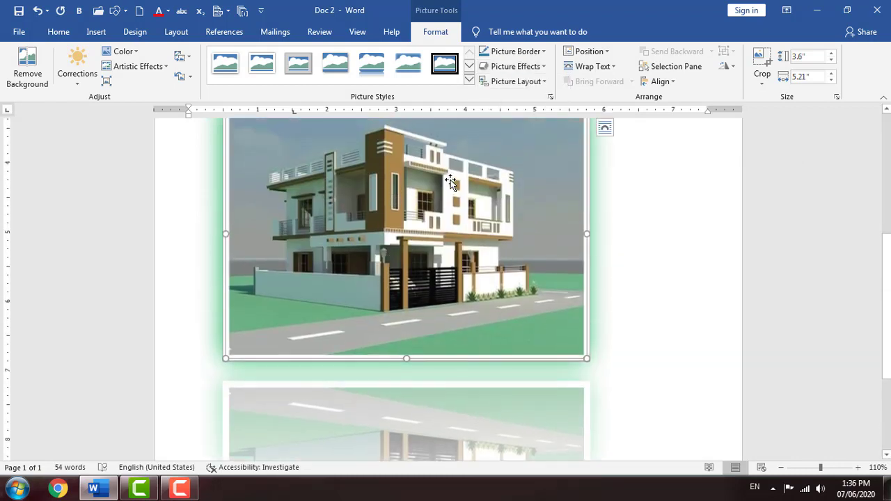
pyautogui.hotkey('ctrl', 'z')
pyautogui.hotkey('ctrl', 'z')
pyautogui.hotkey('ctrl', 'z')
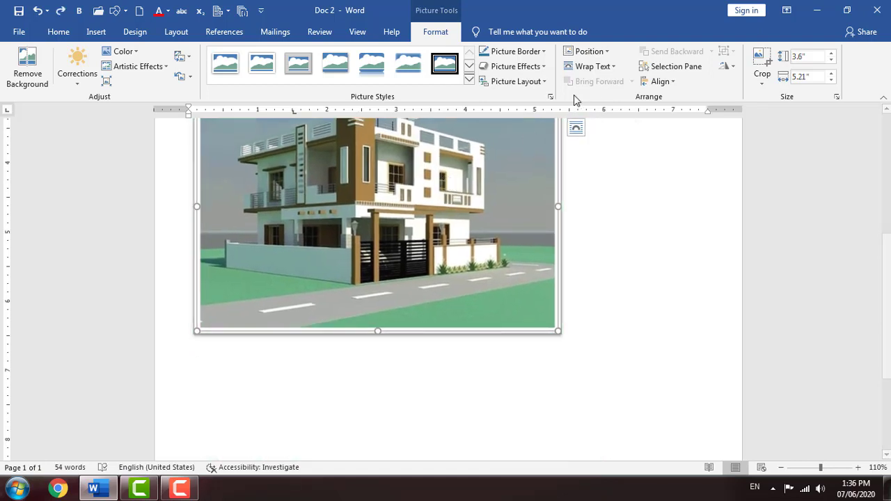
# Apply a glow variation to the house picture.
pyautogui.click(516, 66)
pyautogui.moveTo(547, 178)
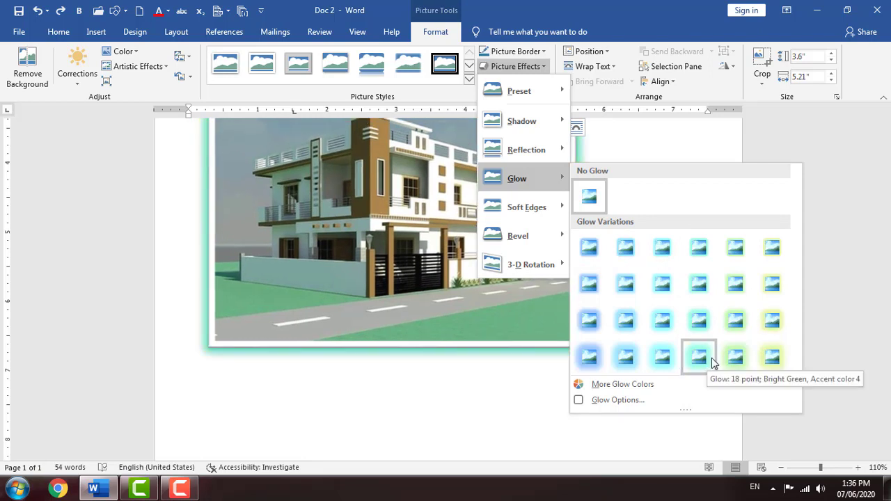
# Apply a large glow to the house picture and change its glow colour to custom RGB 72, 158, 196.
pyautogui.click(772, 357)
pyautogui.click(537, 69)
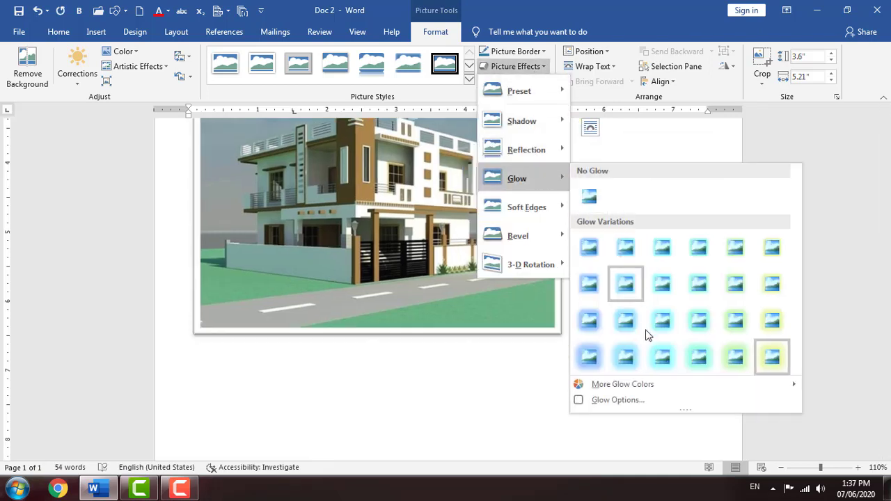
pyautogui.moveTo(647, 385)
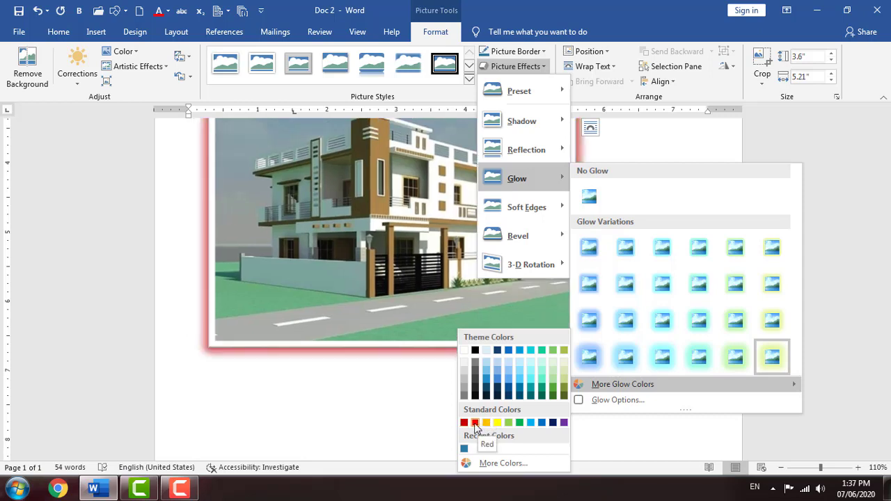
pyautogui.click(503, 463)
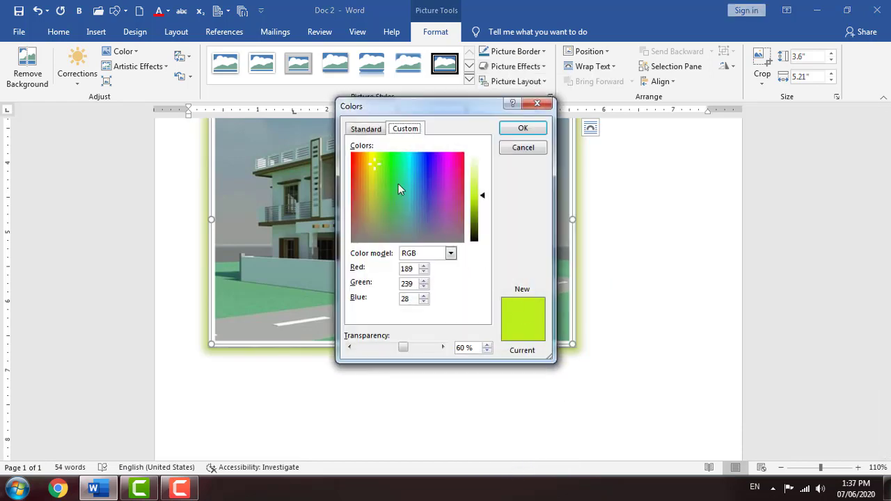
pyautogui.moveTo(379, 157); pyautogui.dragTo(413, 196)
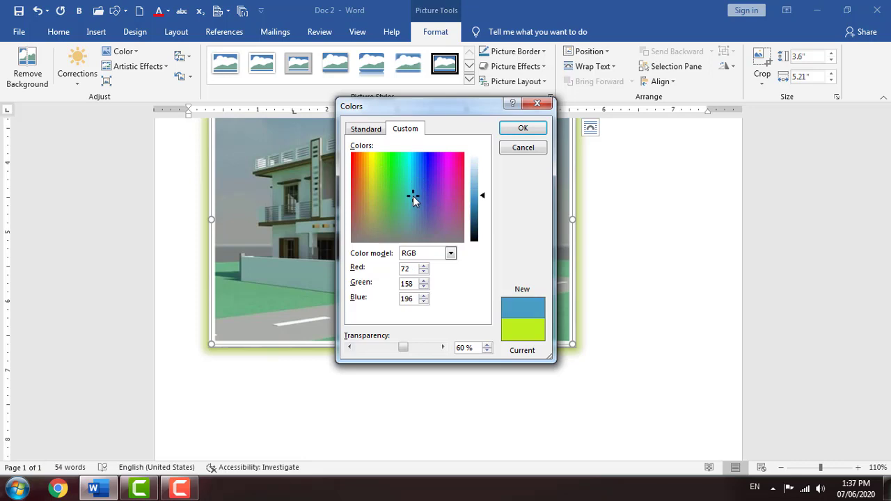
pyautogui.click(523, 129)
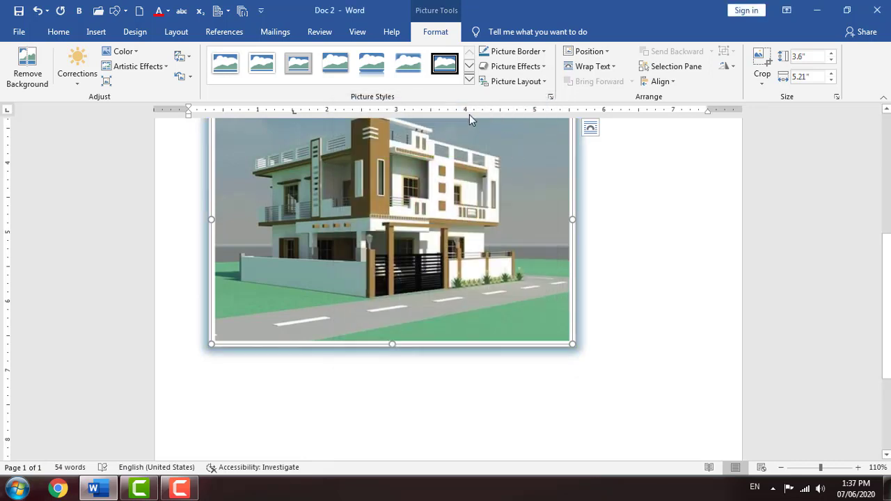
# Undo the glow on the house picture.
pyautogui.click(536, 72)
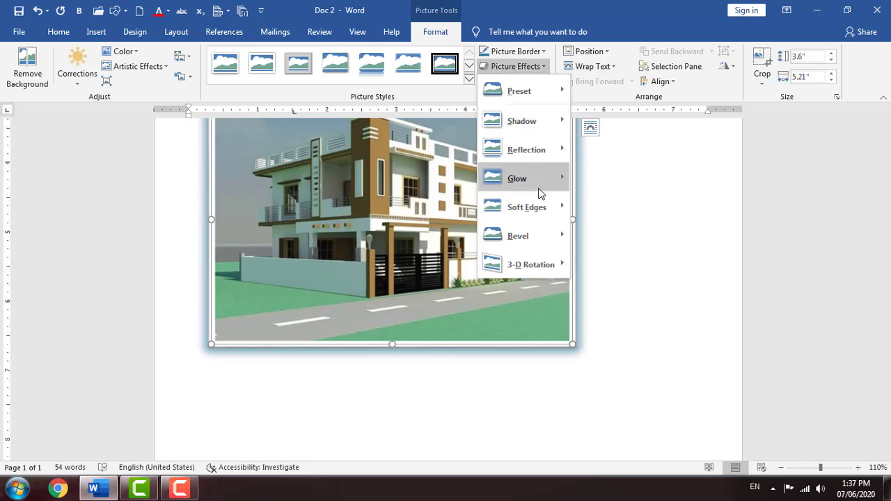
pyautogui.moveTo(540, 204)
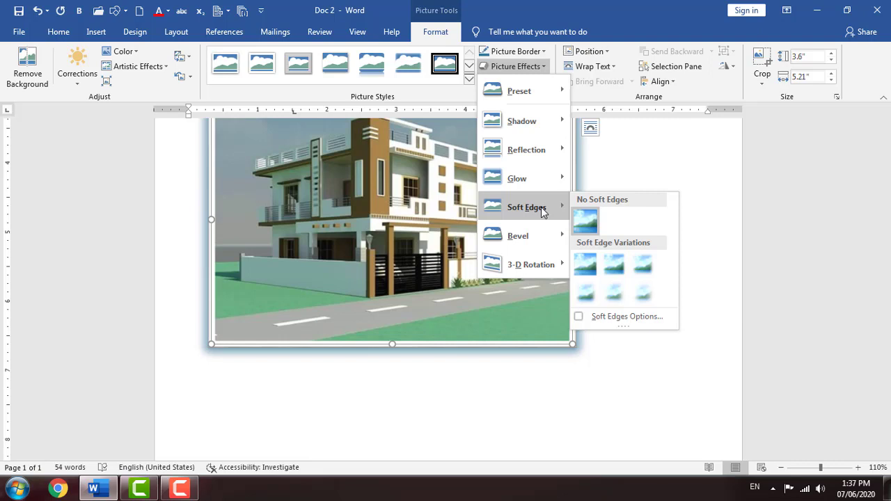
pyautogui.click(622, 166)
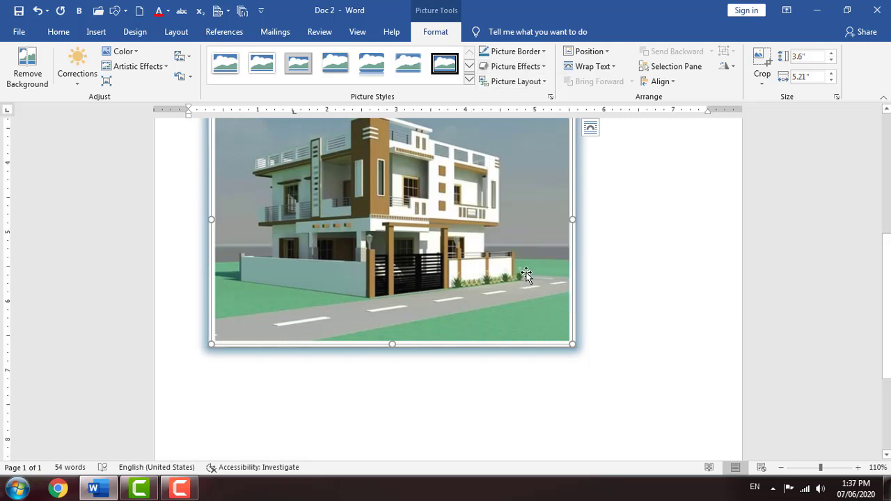
pyautogui.hotkey('ctrl', 'z')
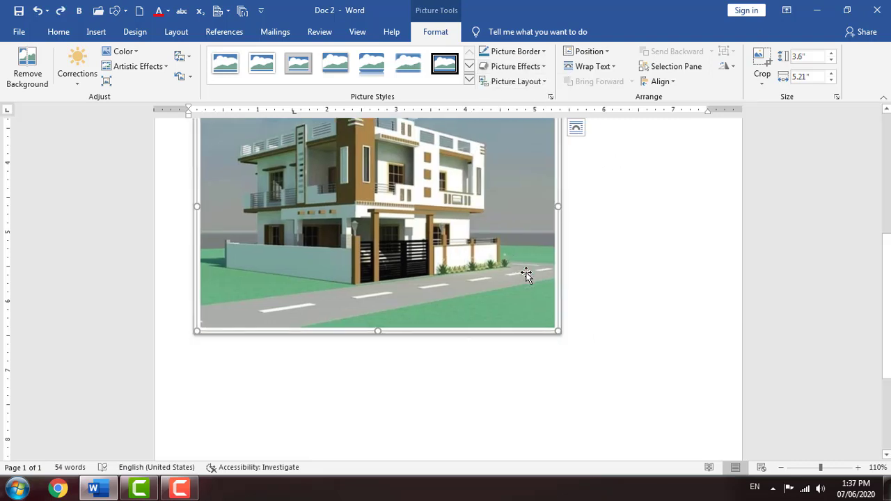
# Try to apply a soft edge variation to the framed house picture.
pyautogui.click(576, 127)
pyautogui.click(538, 70)
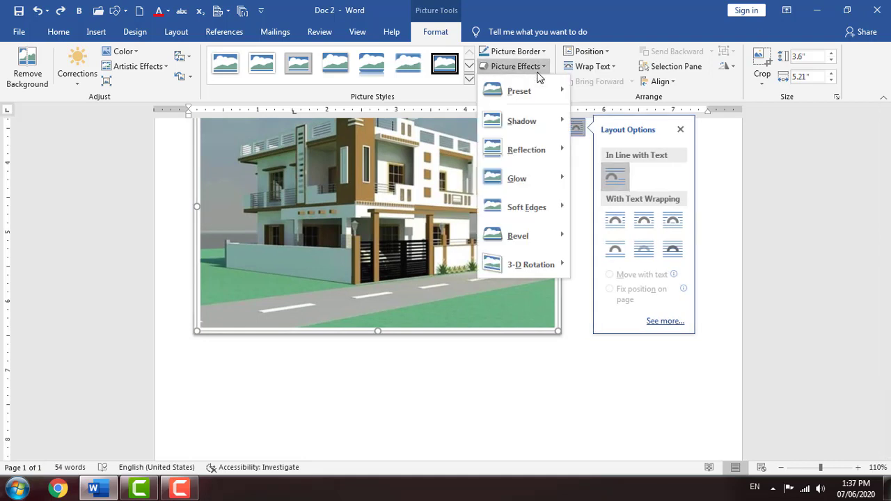
pyautogui.moveTo(544, 207)
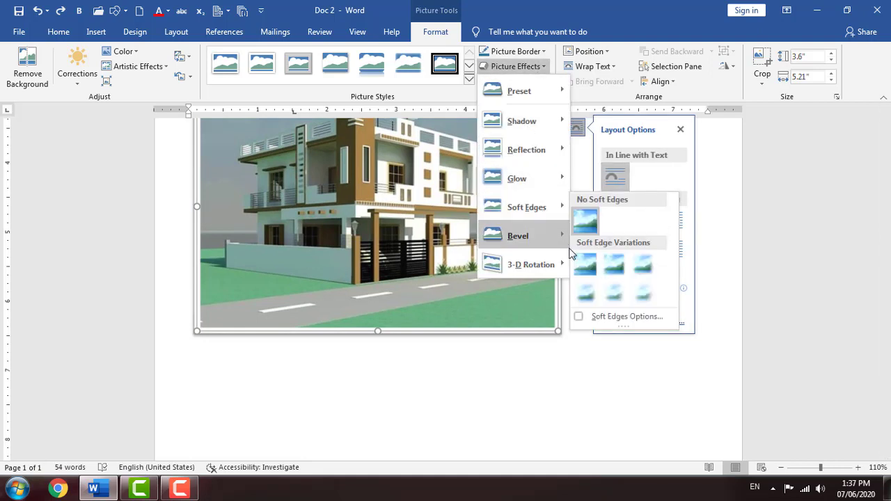
pyautogui.click(606, 292)
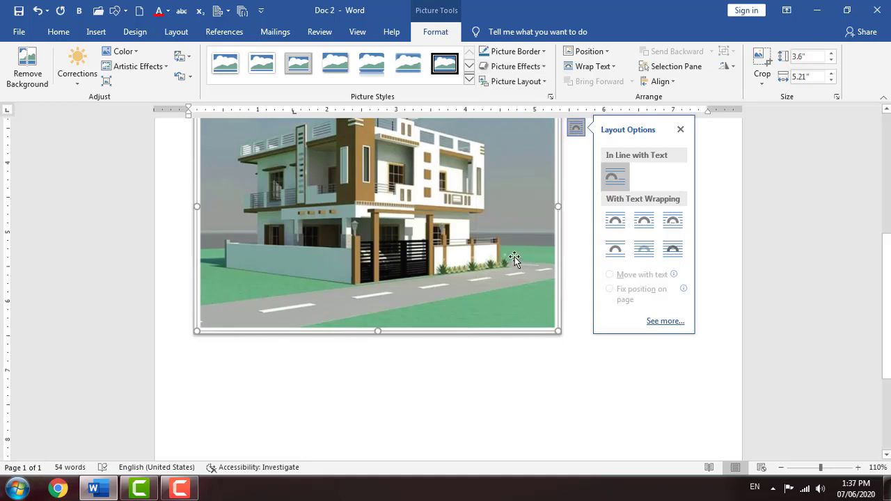
# Undo the earlier formatting changes on the house picture, including its frame style, shadow and resizing.
pyautogui.hotkey('ctrl', 'z')
pyautogui.hotkey('ctrl', 'z')
pyautogui.hotkey('ctrl', 'z')
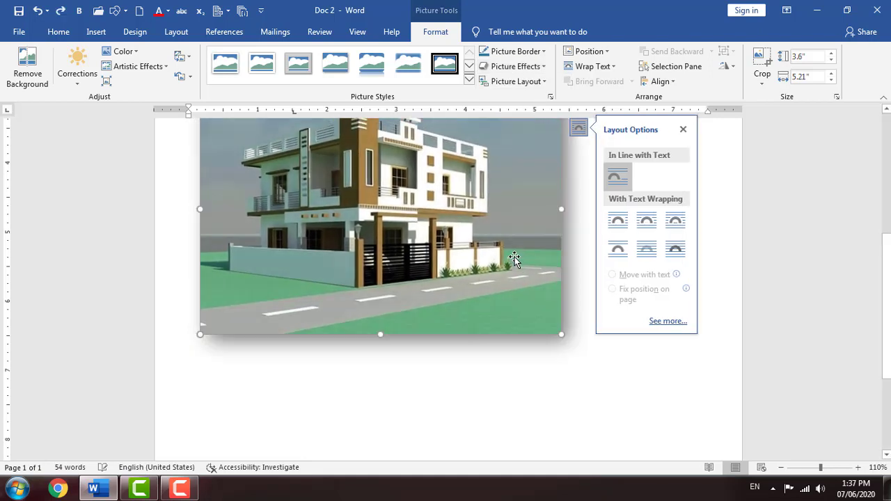
pyautogui.hotkey('ctrl', 'z')
pyautogui.hotkey('ctrl', 'z')
pyautogui.hotkey('ctrl', 'z')
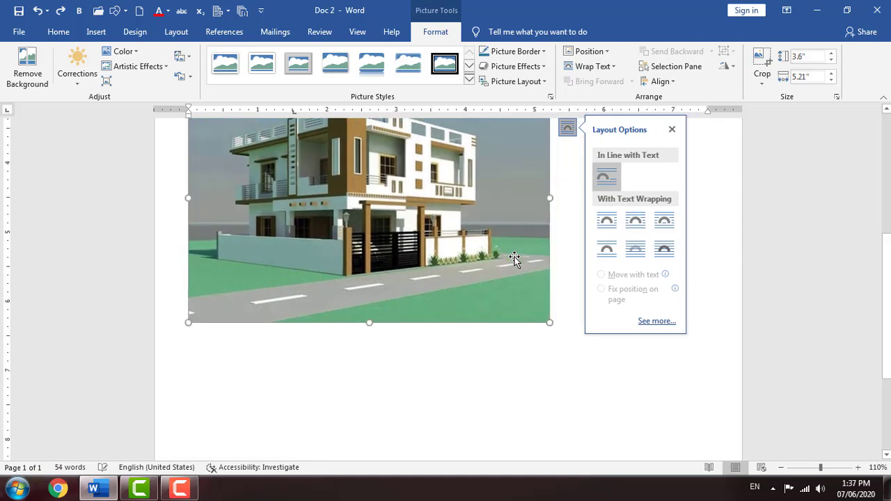
# Apply the strongest soft edge variation to the house picture.
pyautogui.click(519, 66)
pyautogui.moveTo(541, 207)
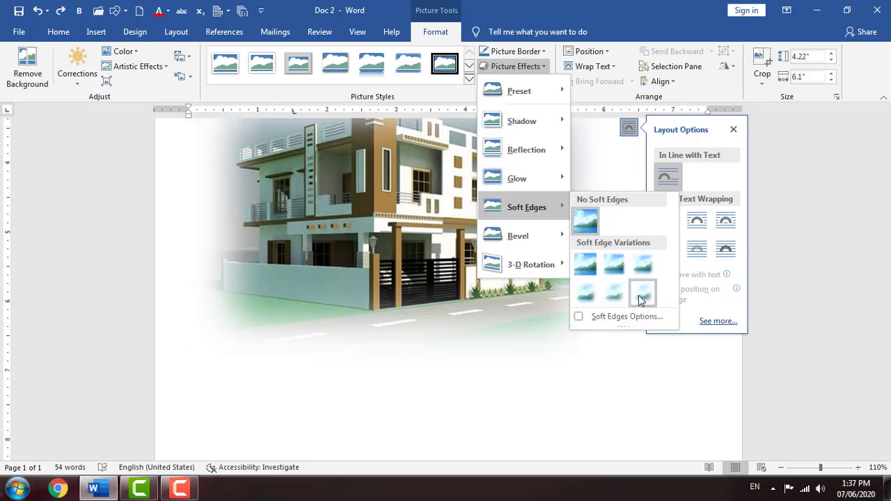
pyautogui.click(642, 294)
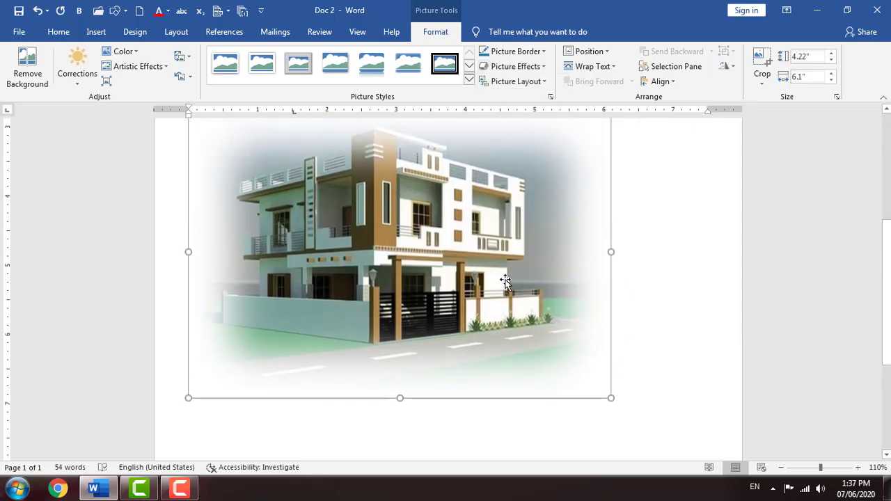
pyautogui.scroll(1, 505, 281)
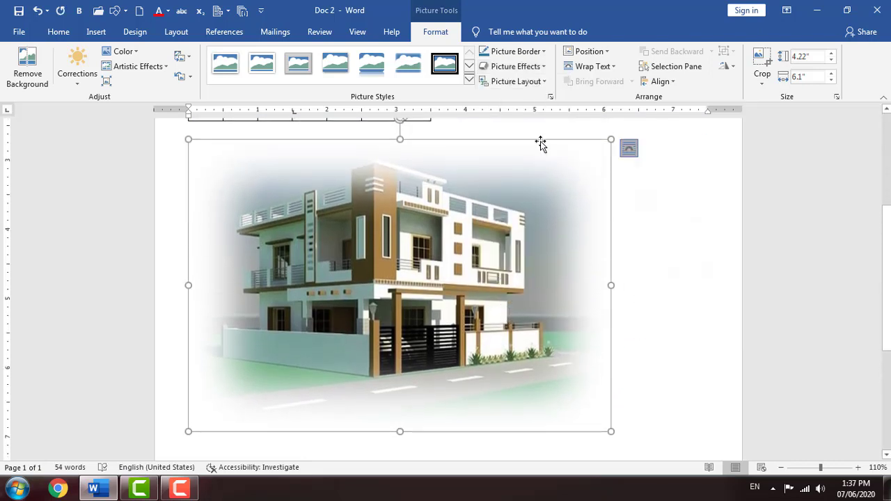
# Set the house picture's 3-D rotation to 20° on X, 30° on Y and 10° on Z.
pyautogui.click(542, 67)
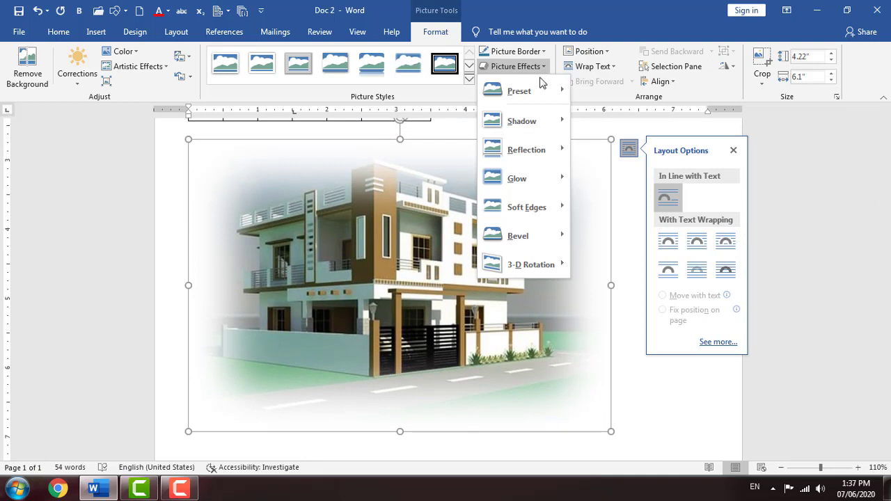
pyautogui.moveTo(538, 241)
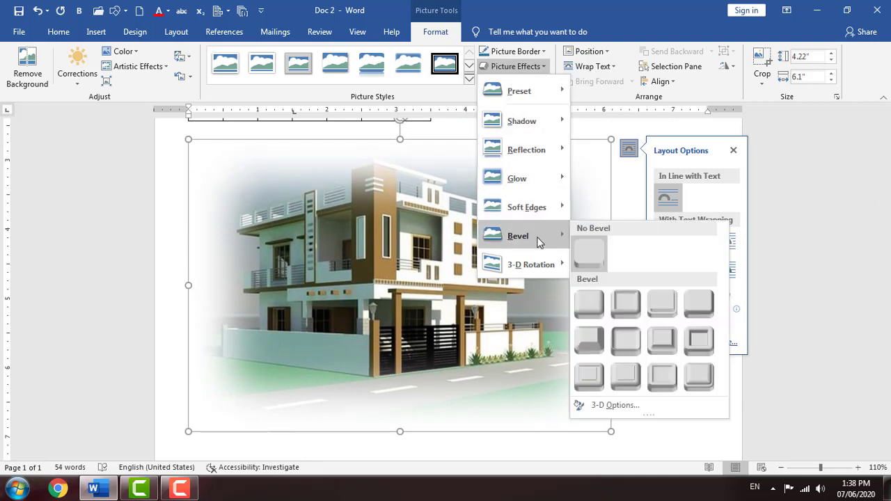
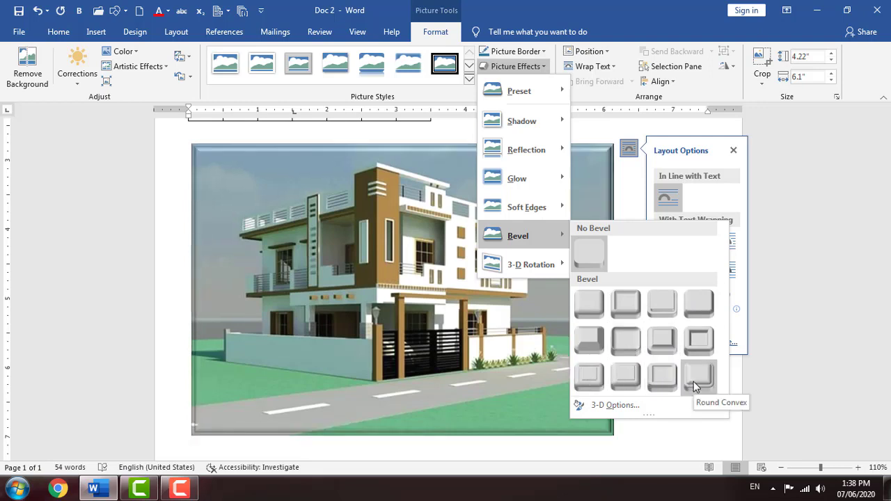
pyautogui.moveTo(540, 271)
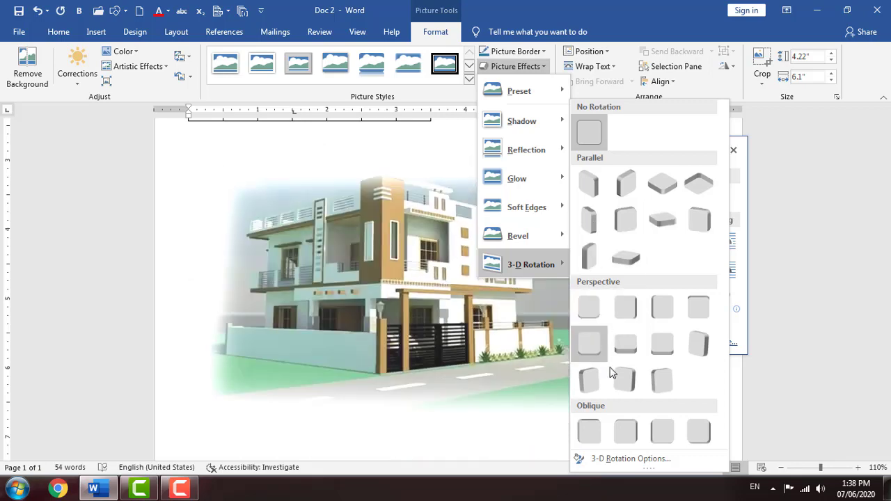
pyautogui.click(641, 461)
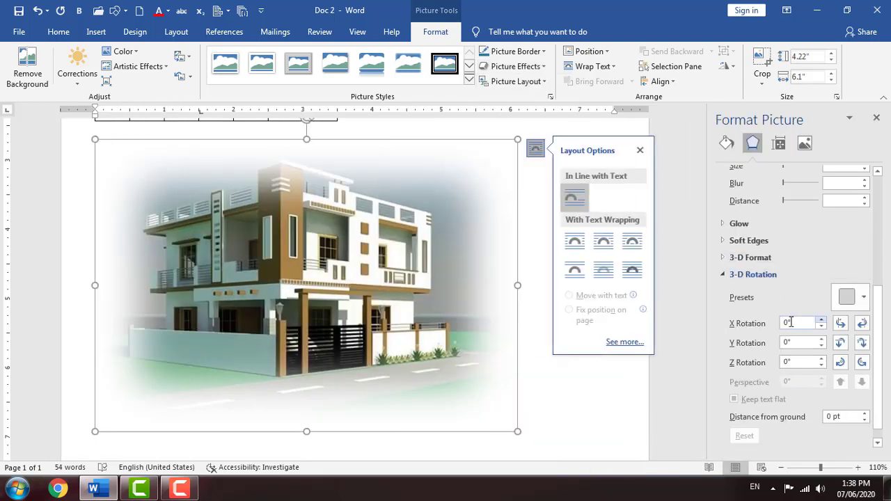
pyautogui.click(863, 298)
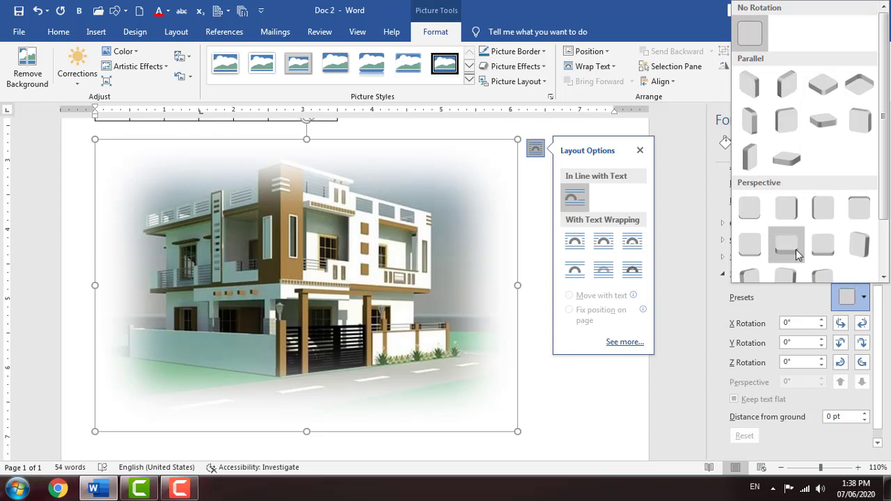
pyautogui.click(863, 306)
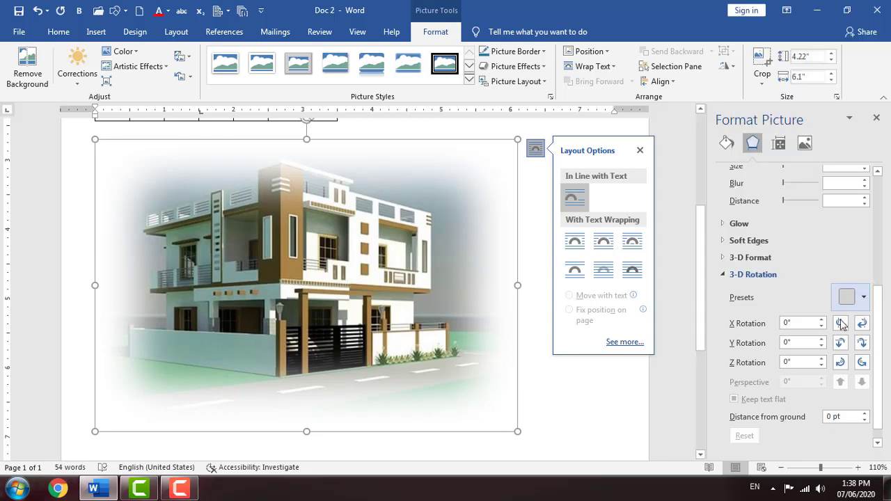
pyautogui.click(750, 323)
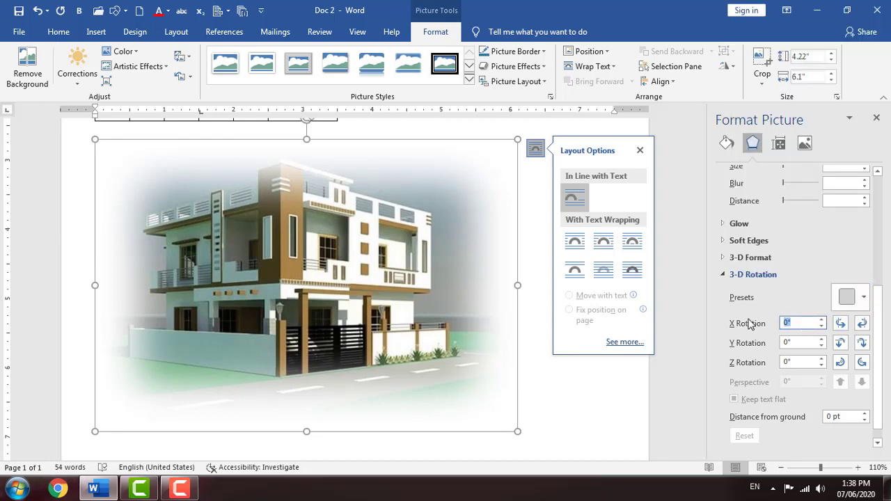
pyautogui.write('20')
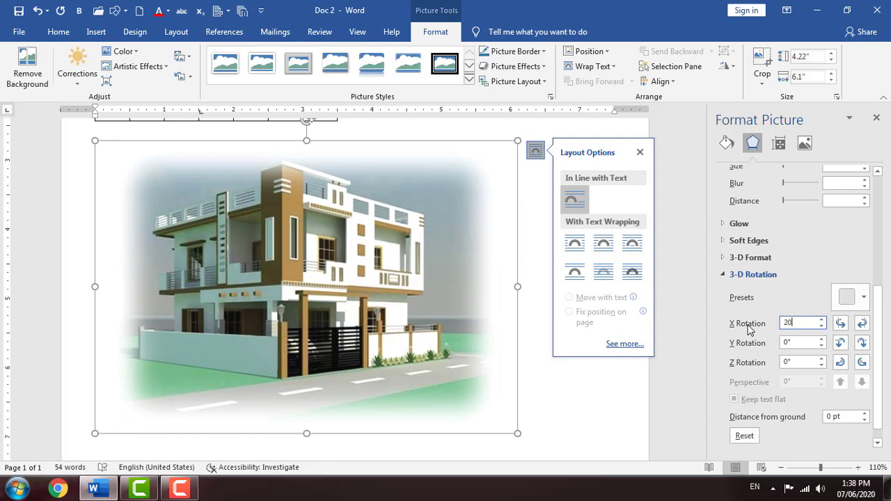
pyautogui.click(805, 343)
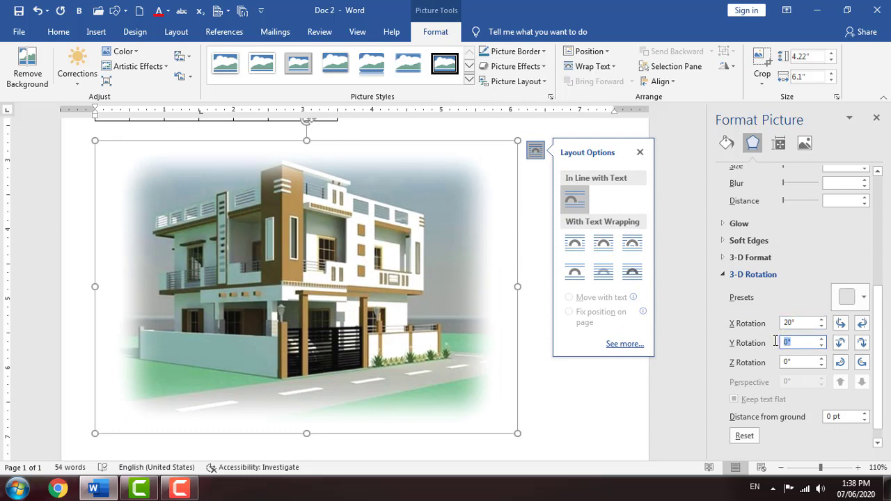
pyautogui.write('30')
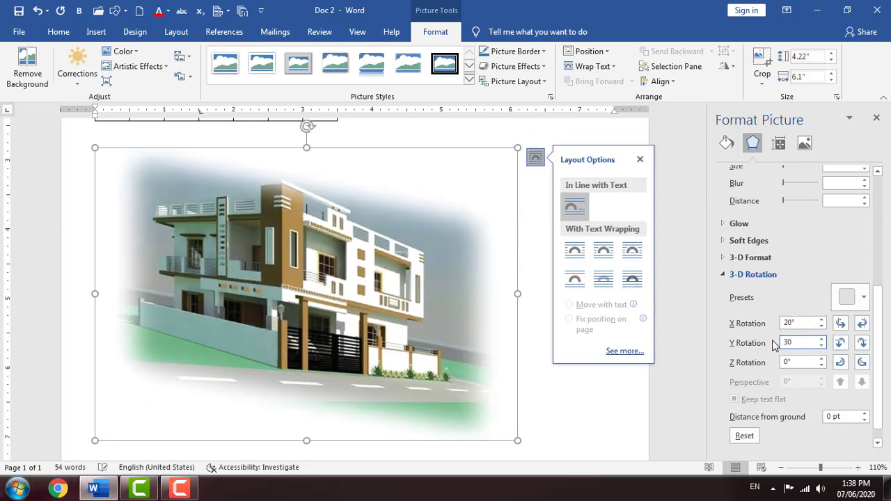
pyautogui.click(783, 362)
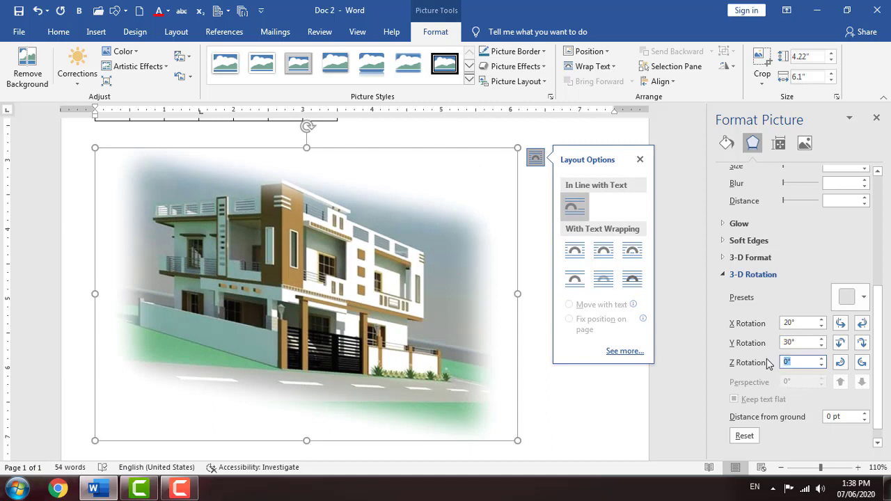
pyautogui.write('10')
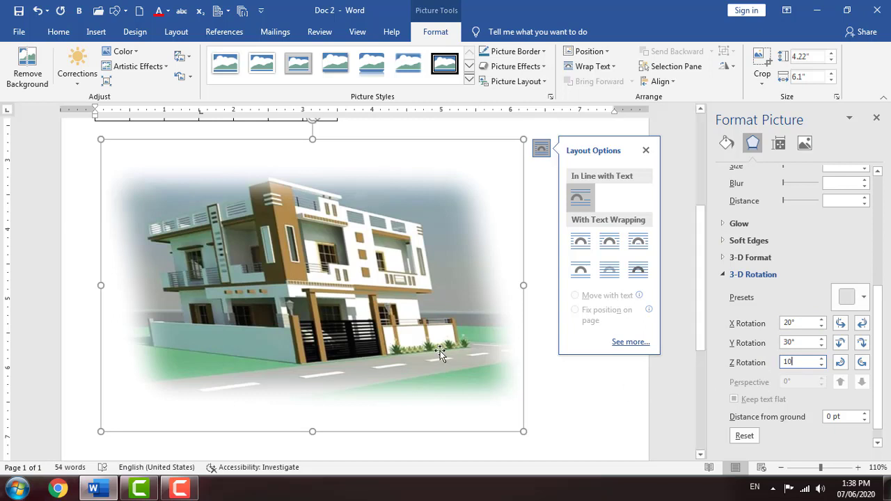
pyautogui.click(877, 119)
# Rotate the house picture slightly clockwise with its rotation handle.
pyautogui.scroll(2, 400, 174)
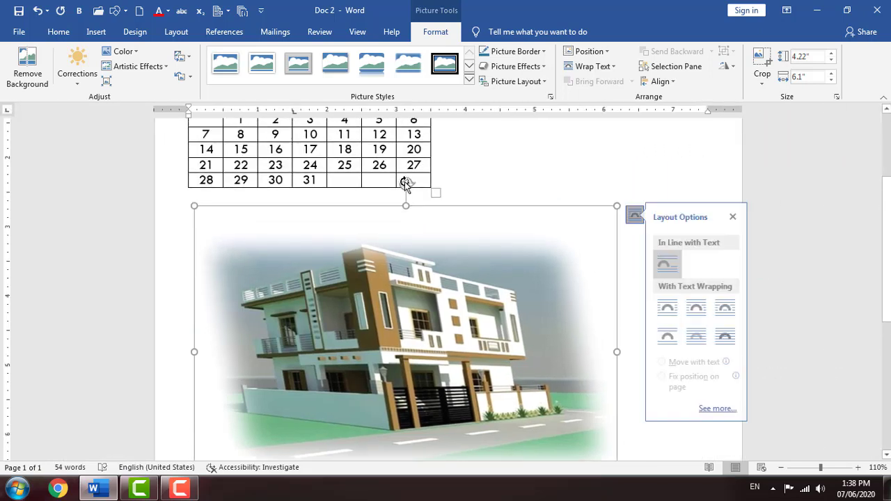
pyautogui.moveTo(406, 183)
pyautogui.mouseDown()
pyautogui.moveTo(432, 191)
pyautogui.moveTo(478, 253)
pyautogui.moveTo(420, 213)
pyautogui.moveTo(378, 211)
pyautogui.moveTo(416, 196)
pyautogui.mouseUp()
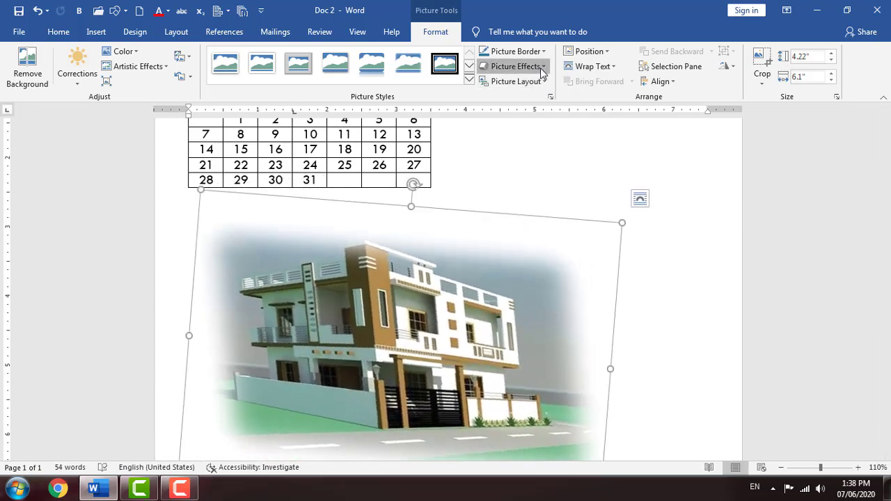
pyautogui.click(498, 68)
pyautogui.click(625, 147)
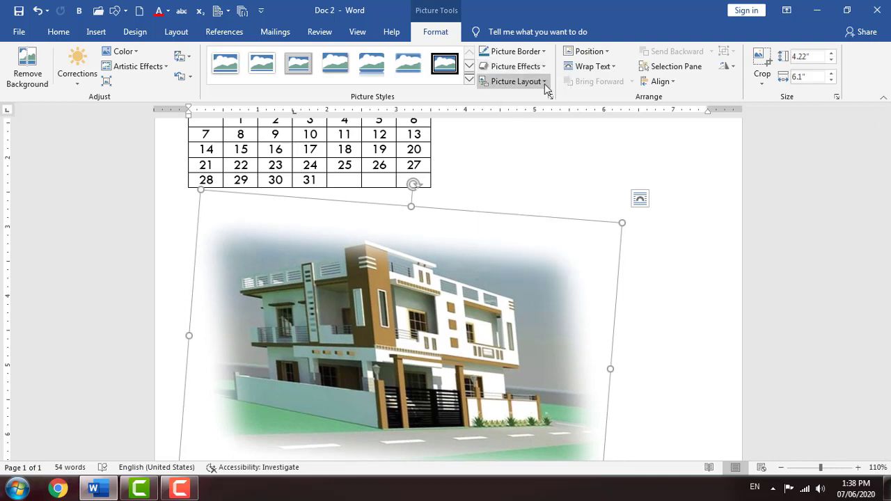
pyautogui.click(545, 82)
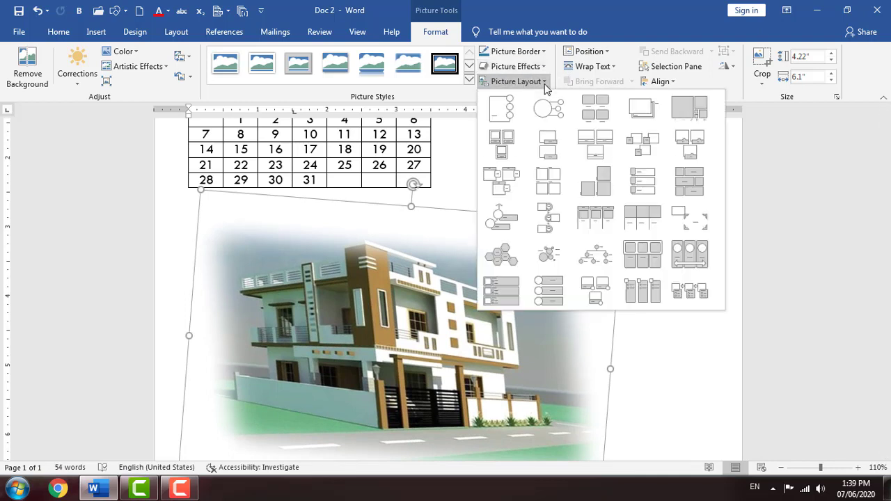
pyautogui.click(411, 251)
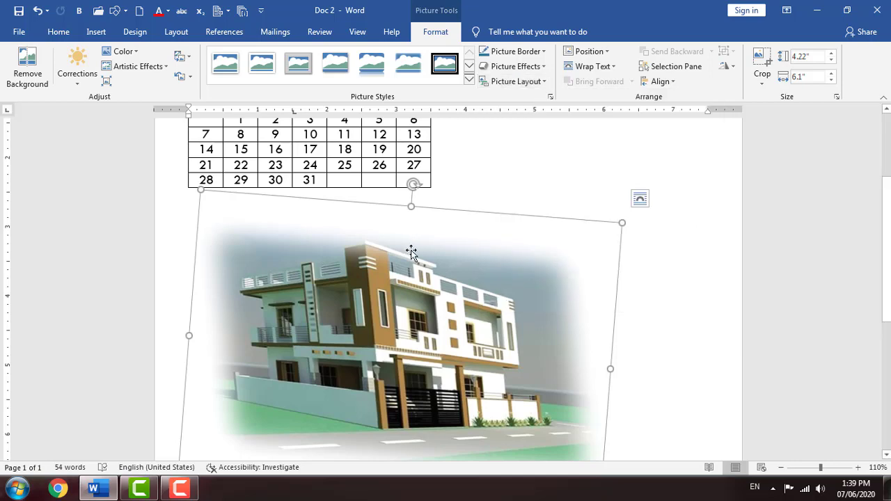
# Delete the rotated house picture and insert the picture file 564f1f6c2ec842227ff5ccfdcc22ff65 below the calendar table.
pyautogui.press('Delete')
pyautogui.click(96, 31)
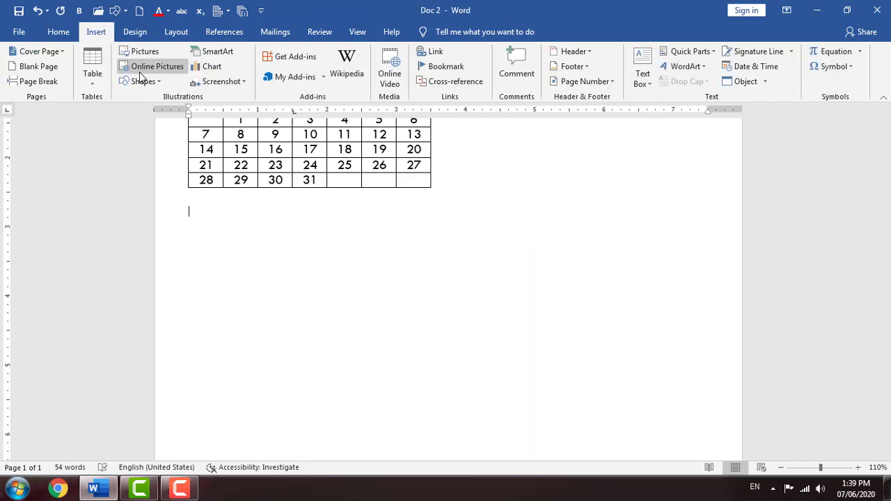
pyautogui.click(139, 51)
pyautogui.click(408, 325)
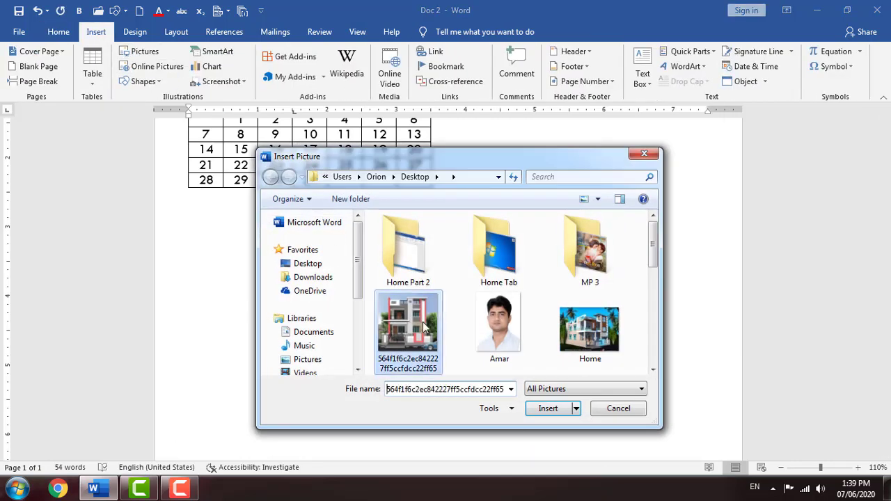
pyautogui.click(548, 409)
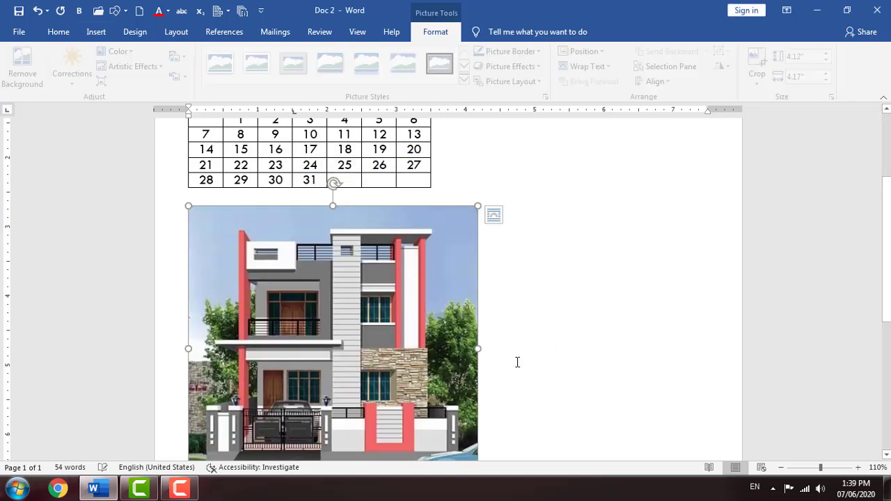
# Shrink the inserted house picture to about 1.3" by 1.32" and convert it to a picture layout with a text box beside it.
pyautogui.scroll(-4, 464, 362)
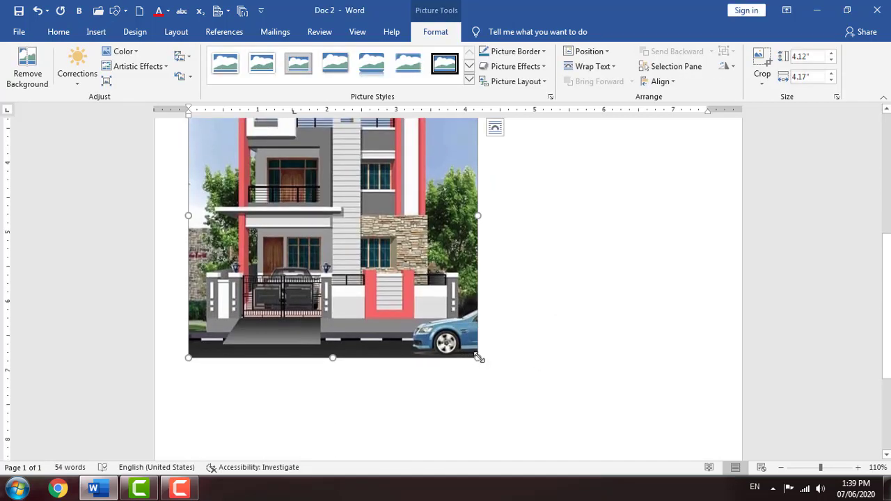
pyautogui.moveTo(479, 358); pyautogui.dragTo(277, 163)
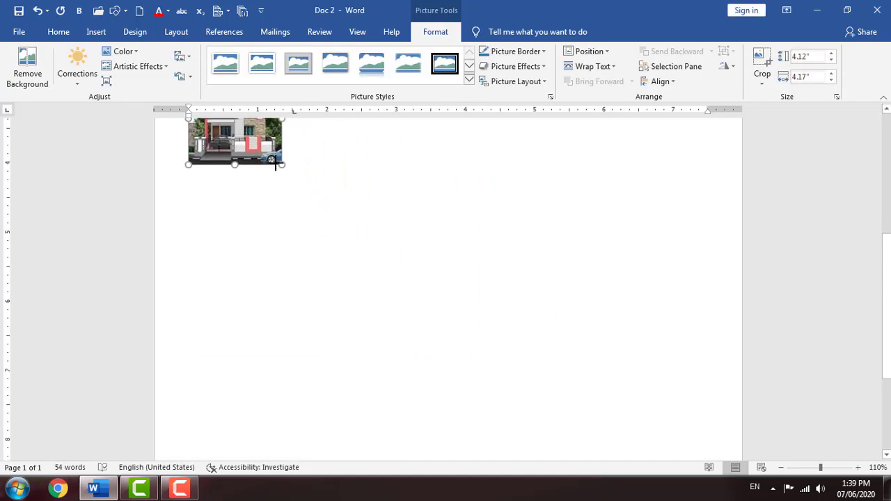
pyautogui.click(542, 81)
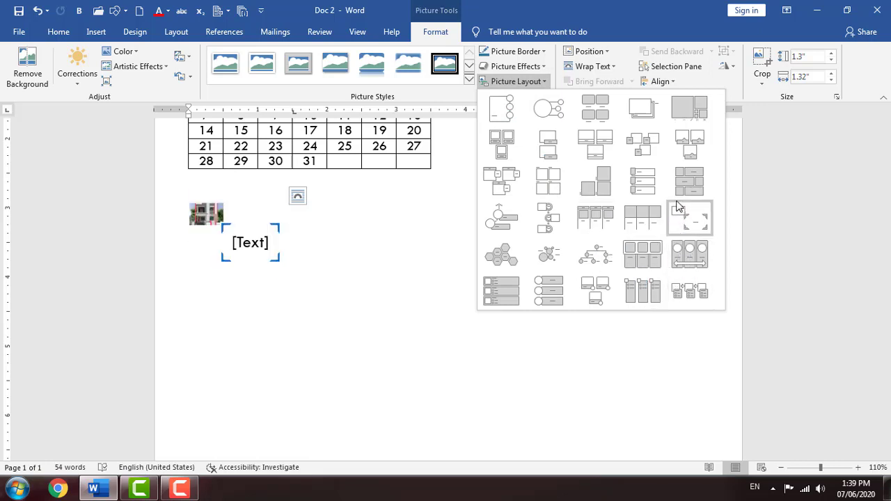
pyautogui.click(634, 187)
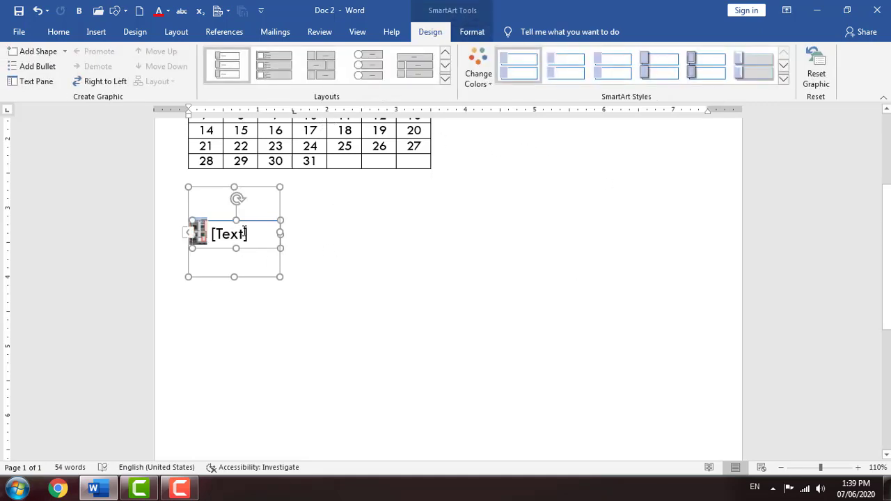
pyautogui.click(330, 262)
pyautogui.scroll(3, 293, 275)
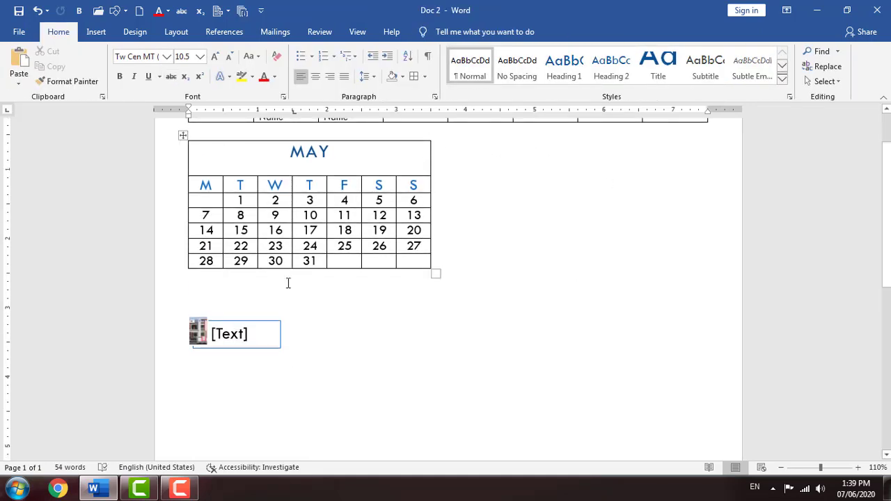
# Insert another copy of the red-pillared house picture below the calendar and shrink it to about 1.16" by 1.18".
pyautogui.click(96, 32)
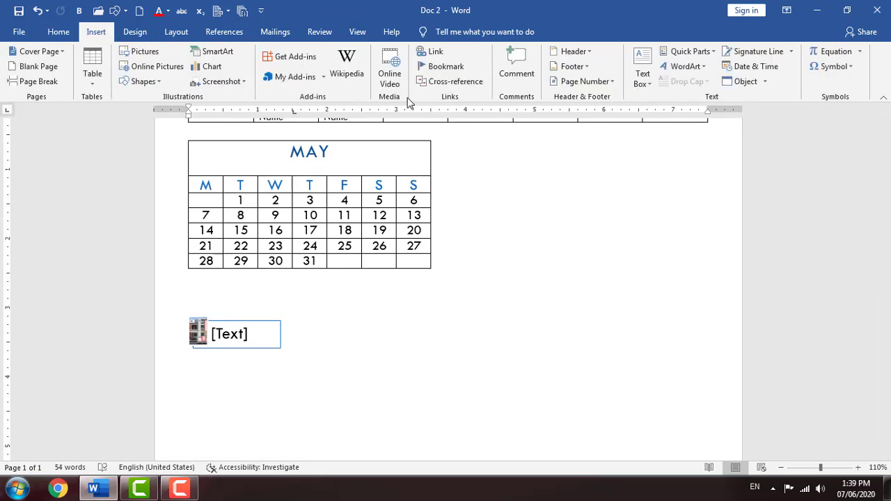
pyautogui.click(143, 53)
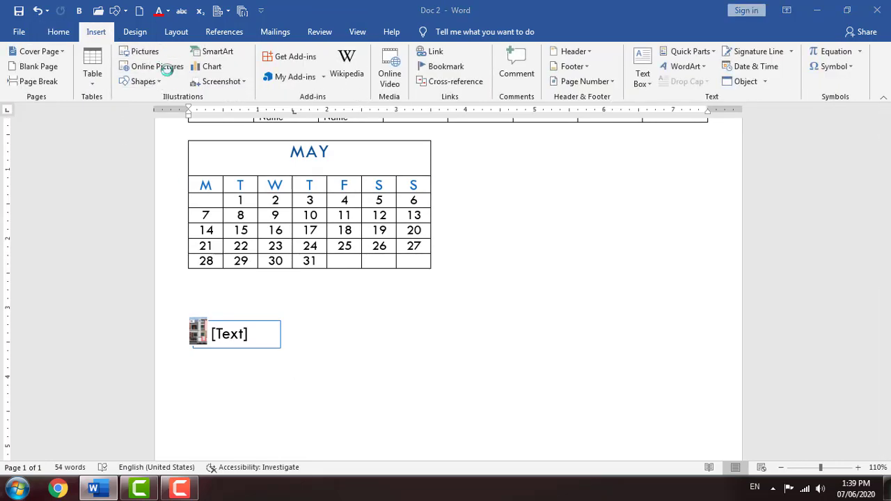
pyautogui.click(548, 408)
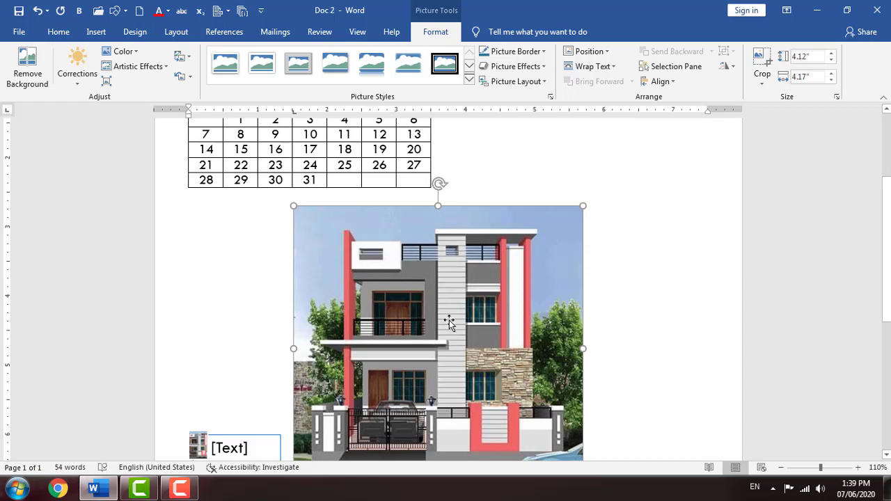
pyautogui.scroll(-3, 453, 328)
pyautogui.moveTo(518, 338); pyautogui.dragTo(377, 190)
pyautogui.scroll(4, 441, 256)
pyautogui.scroll(2, 409, 292)
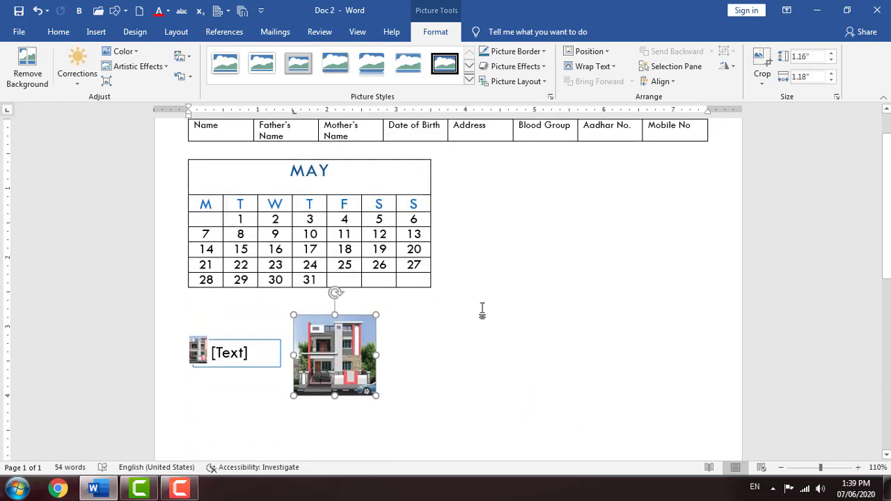
# Position the small house picture at the bottom right of the page with text wrapping.
pyautogui.click(593, 53)
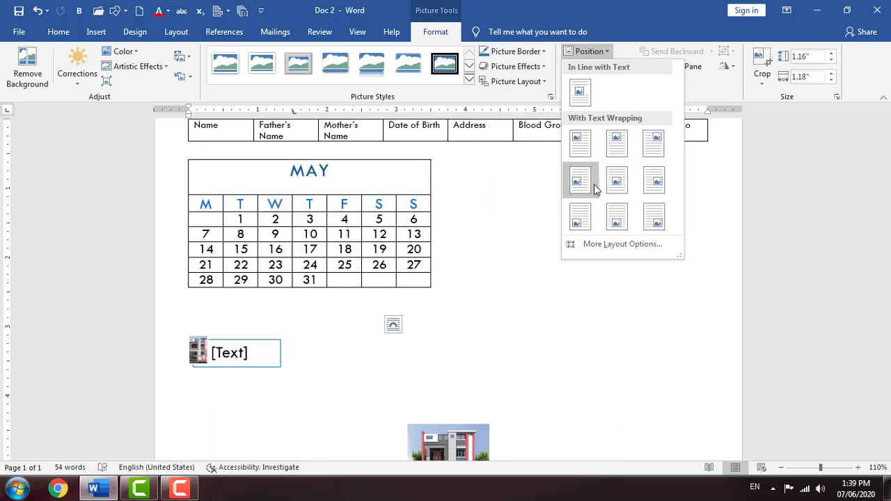
pyautogui.click(654, 218)
pyautogui.scroll(-5, 603, 265)
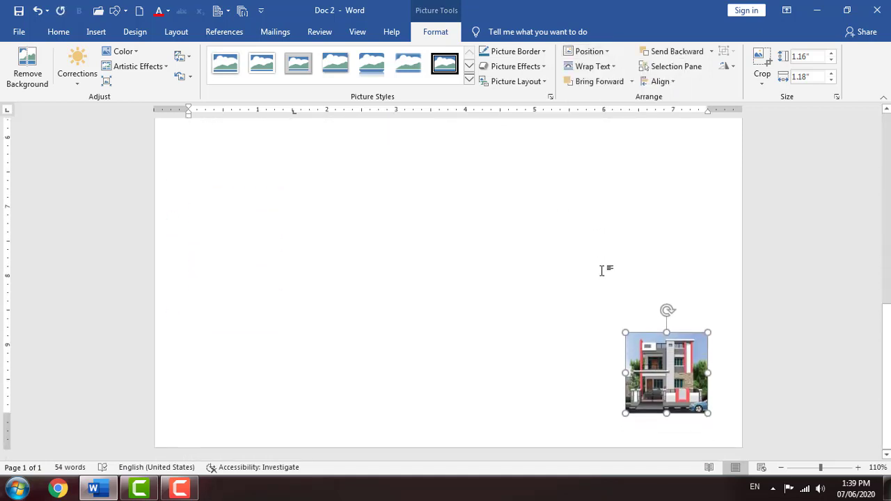
# Position the small house picture at the top left of the page with text wrapping.
pyautogui.click(593, 66)
pyautogui.click(603, 53)
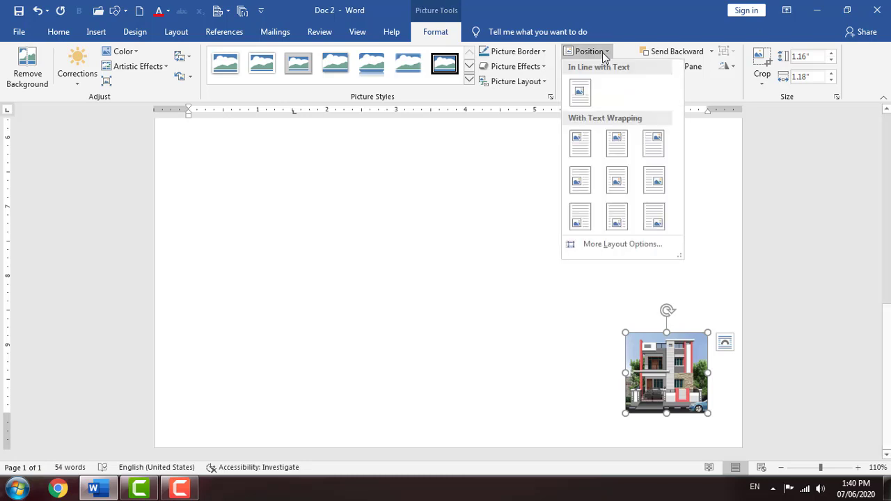
pyautogui.click(587, 145)
pyautogui.scroll(10, 441, 311)
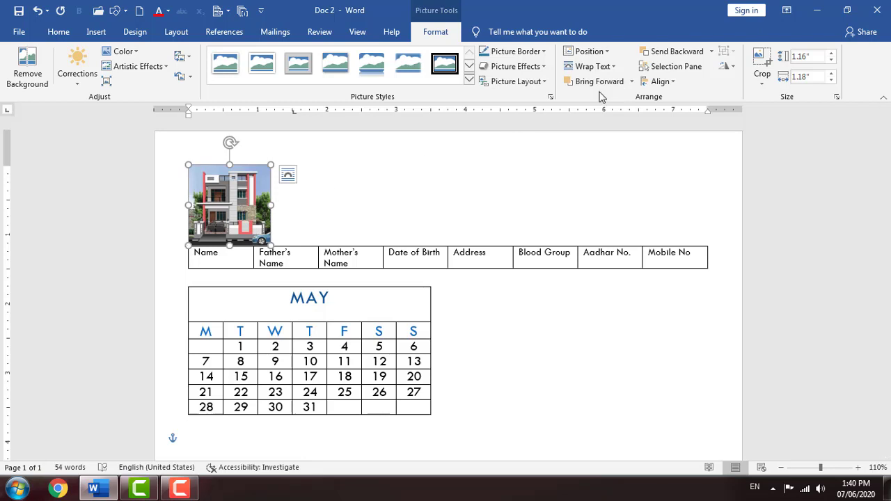
# Clear the whole document, including its tables, and insert the picture named Home.
pyautogui.hotkey('ctrl', 'a')
pyautogui.press('Delete')
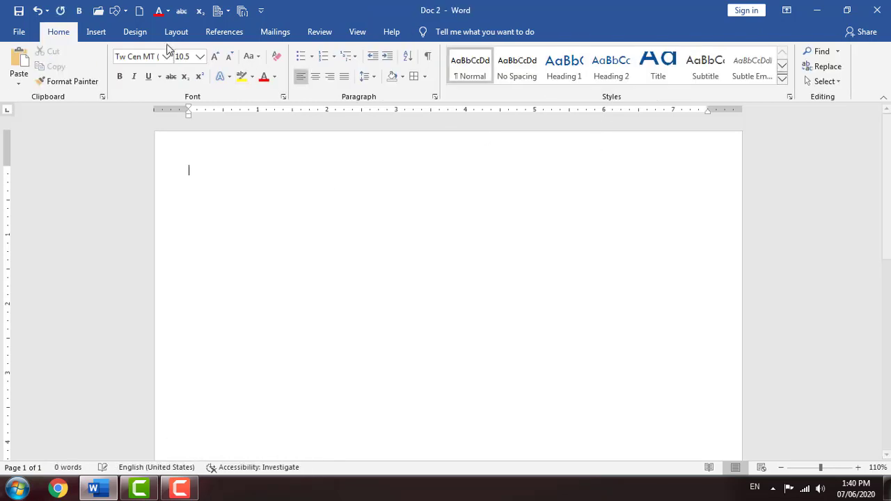
pyautogui.click(96, 31)
pyautogui.click(143, 51)
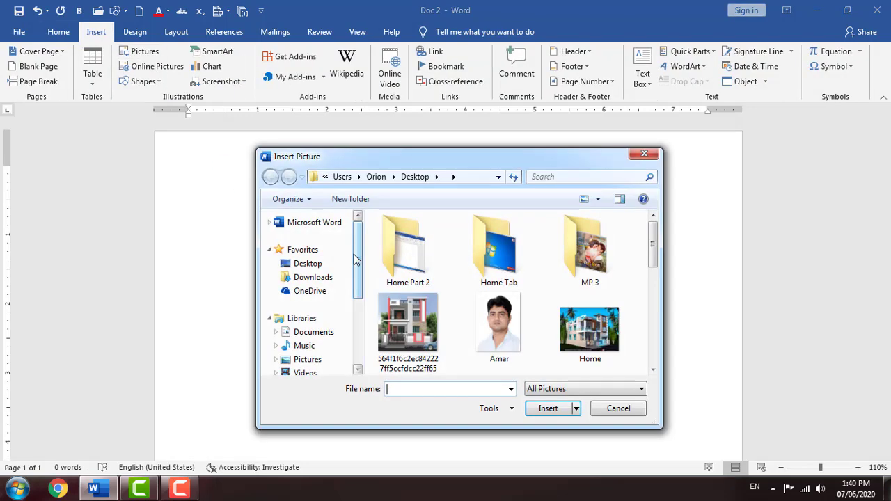
pyautogui.doubleClick(585, 324)
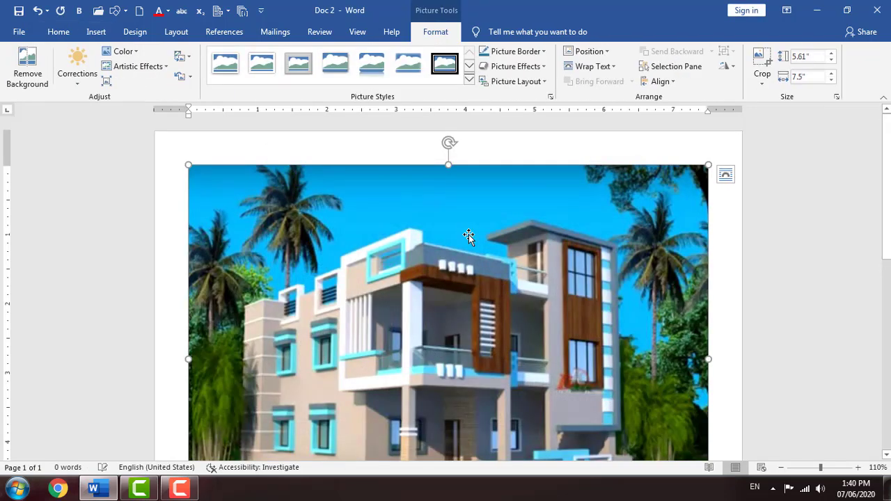
# Shrink the Home picture proportionally to about 2.43" by 3.25".
pyautogui.scroll(-1, 688, 456)
pyautogui.scroll(-3, 701, 339)
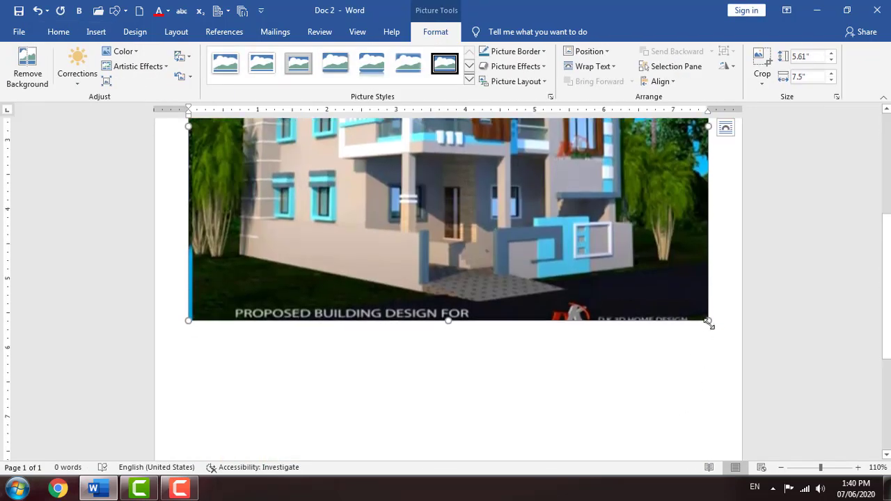
pyautogui.moveTo(708, 323); pyautogui.dragTo(443, 260)
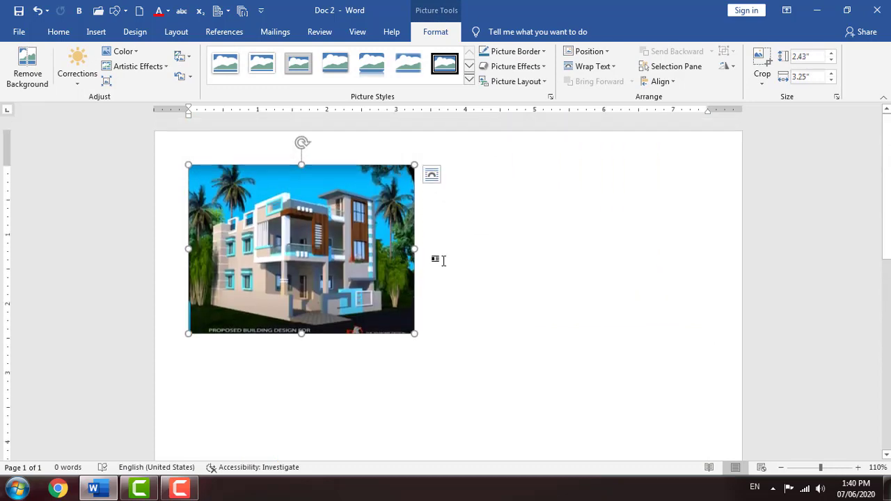
# Try to enter the sample-text formula =rand(10) on the line directly after the Home picture.
pyautogui.click(596, 67)
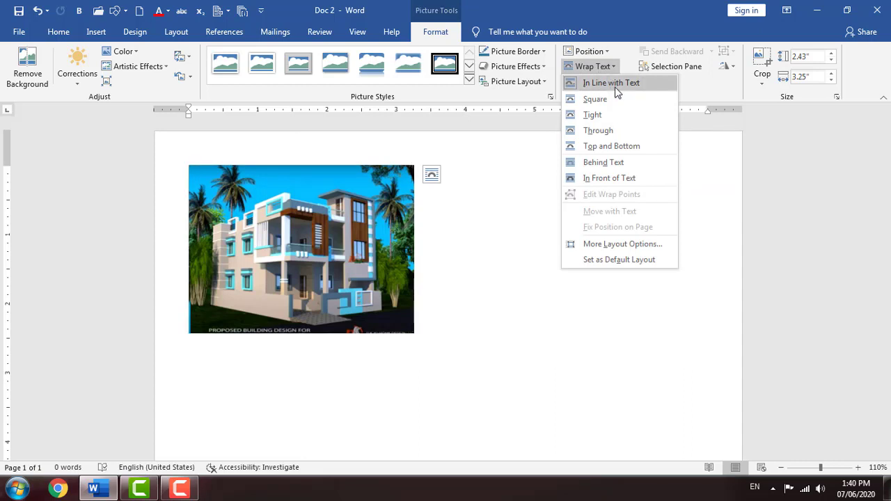
pyautogui.click(391, 280)
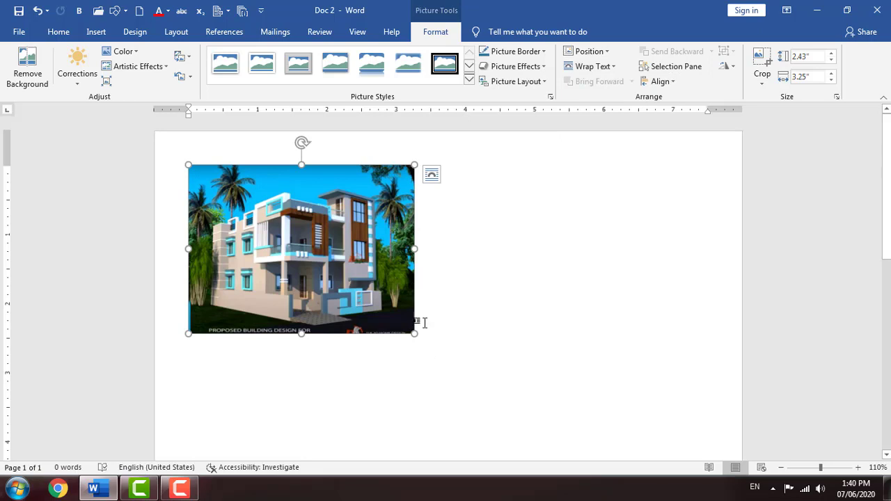
pyautogui.click(430, 331)
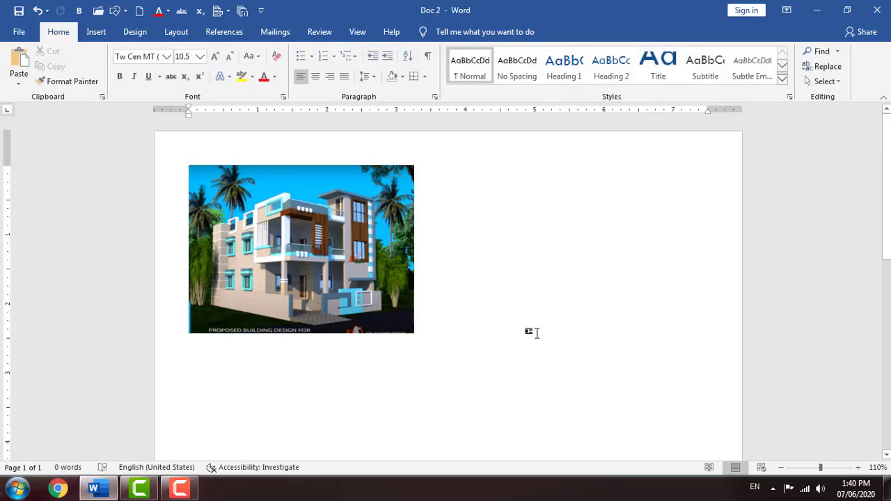
pyautogui.write('=rand')
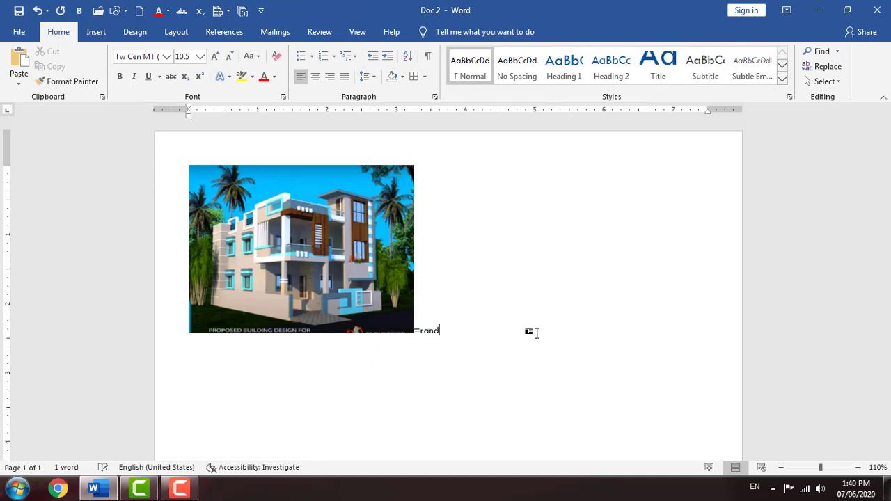
pyautogui.write('(10')
pyautogui.click(420, 331)
pyautogui.press('Left')
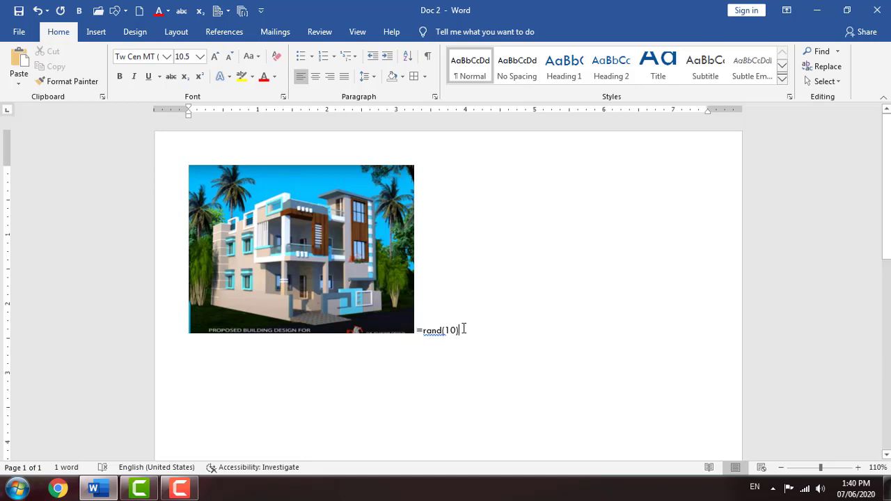
# Clear the entire document and generate ten paragraphs of sample text with =rand(10).
pyautogui.press('Down')
pyautogui.hotkey('ctrl', 'a')
pyautogui.press('Delete')
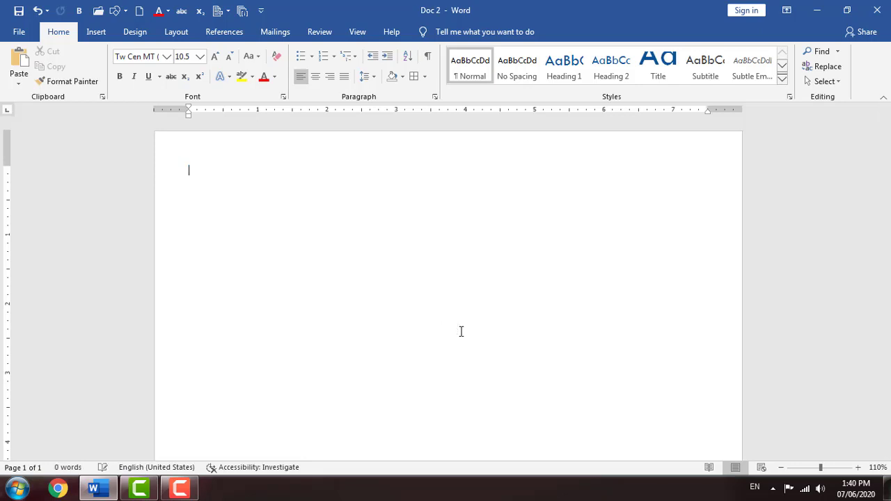
pyautogui.write('=rand(10')
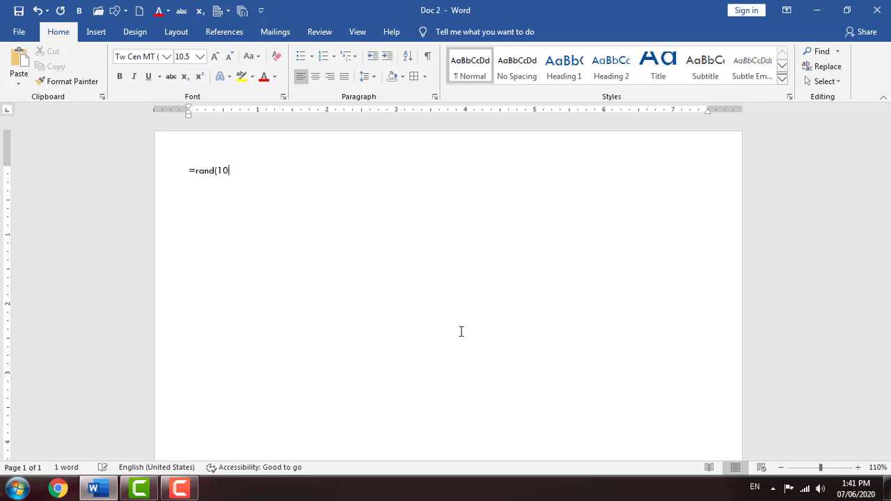
pyautogui.write(')')
pyautogui.press('Return')
pyautogui.scroll(10, 348, 265)
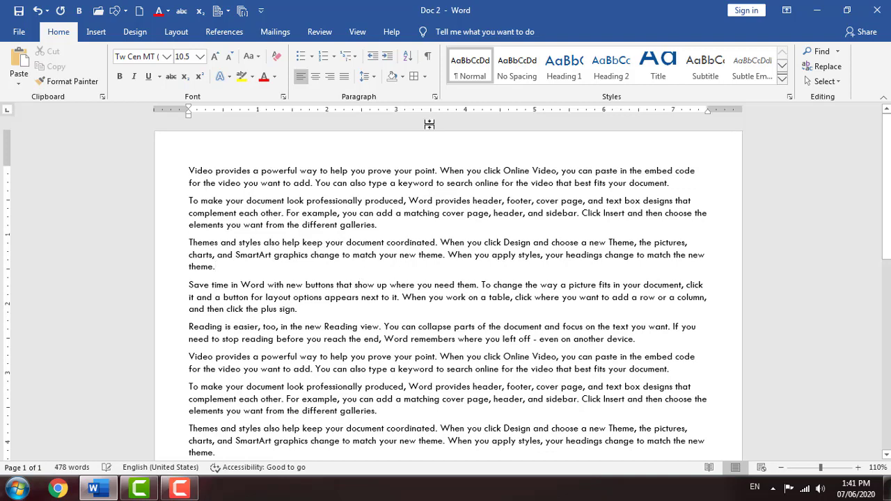
# Insert the picture file 564f1f6c2ec842227ff5ccfdcc22ff65 at the end of the third paragraph.
pyautogui.click(94, 33)
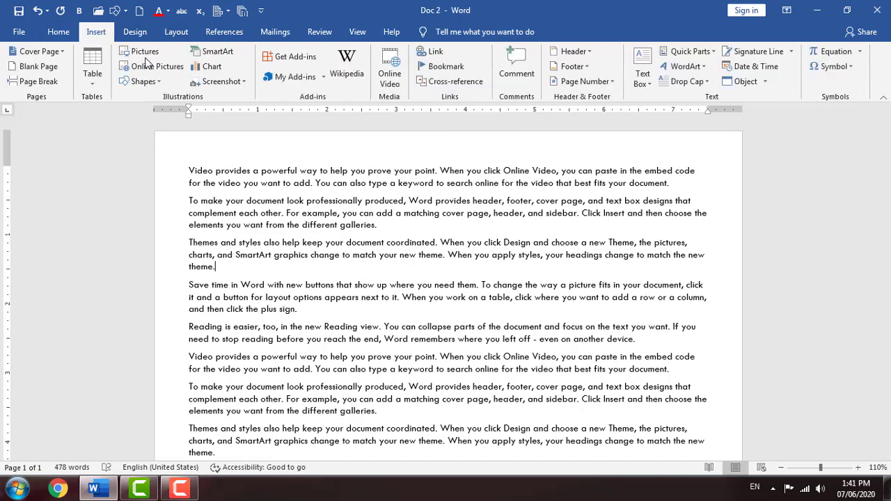
pyautogui.click(148, 52)
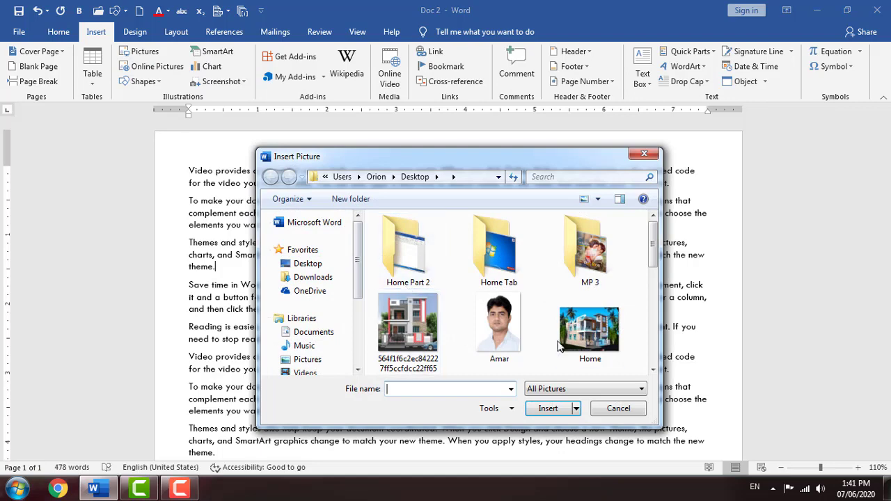
pyautogui.doubleClick(439, 337)
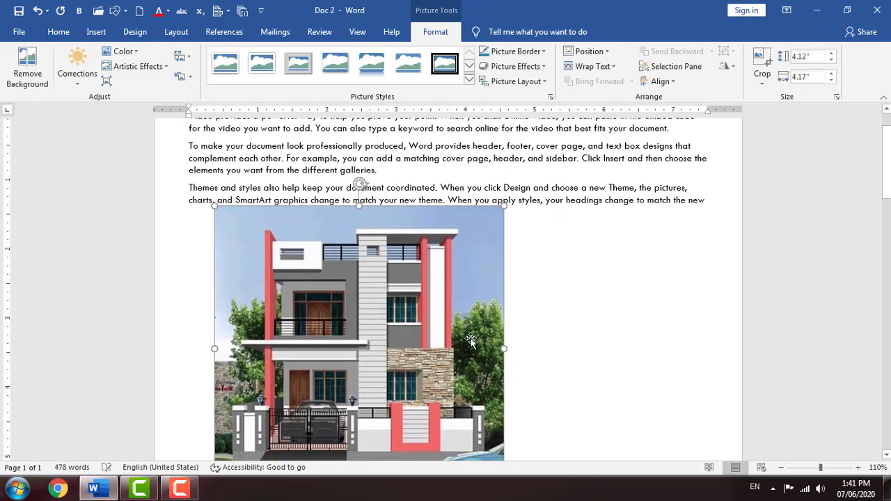
# Set the text wrapping of the inserted house picture to Square.
pyautogui.scroll(-2, 470, 337)
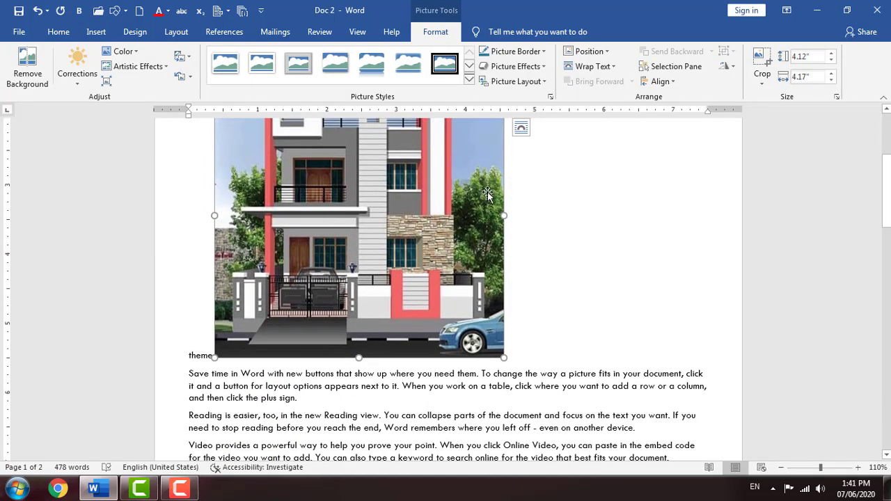
pyautogui.click(587, 67)
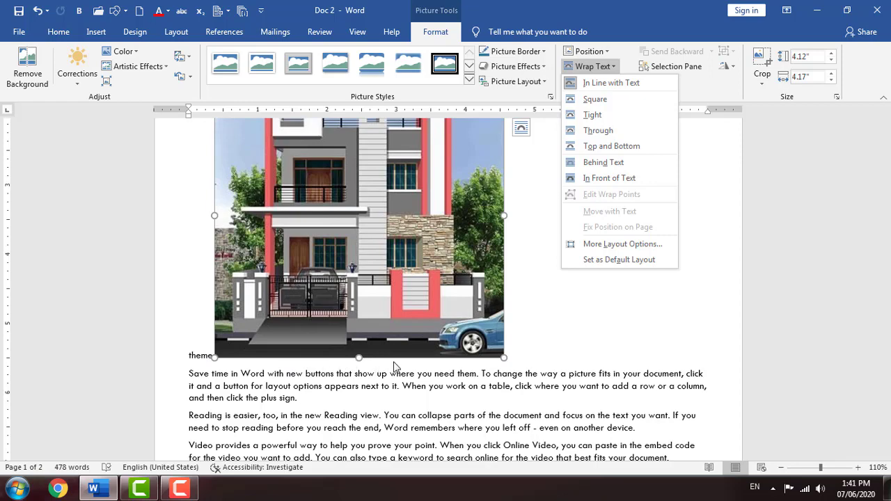
pyautogui.click(589, 100)
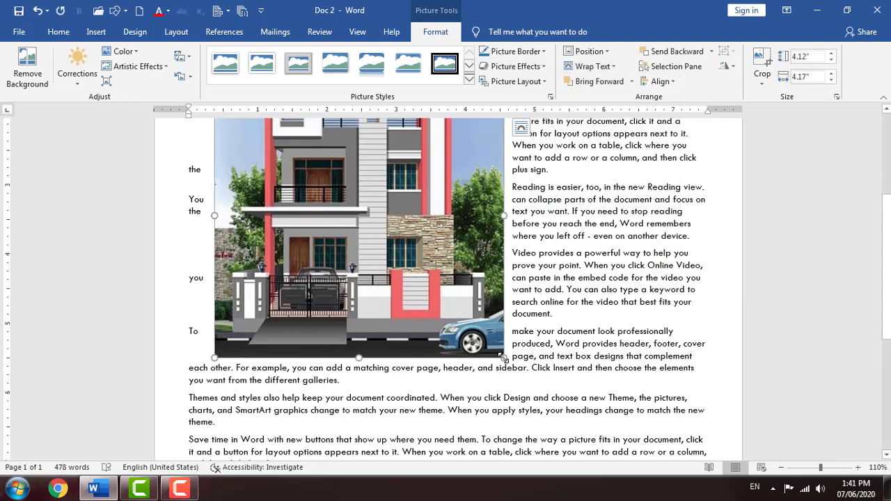
# Shrink the house picture to about 1.59" high by 1.61" wide and set its text wrapping to Through.
pyautogui.moveTo(503, 356); pyautogui.dragTo(330, 197)
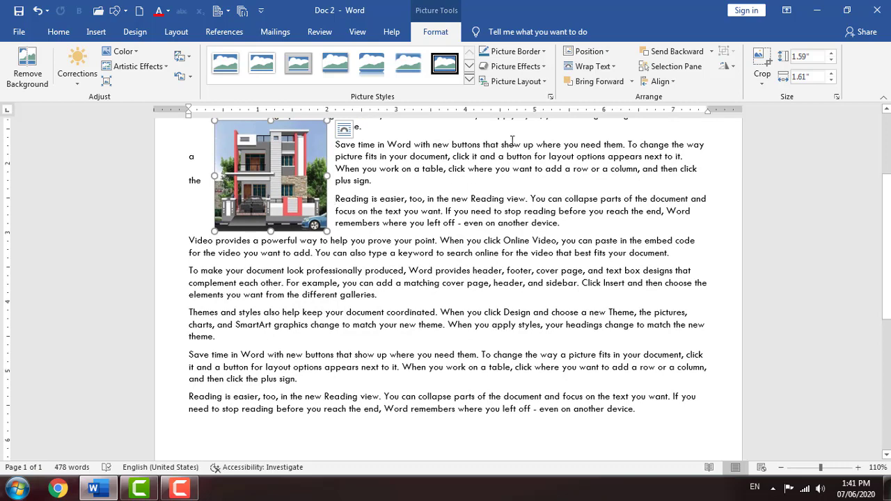
pyautogui.scroll(2, 331, 197)
pyautogui.click(605, 67)
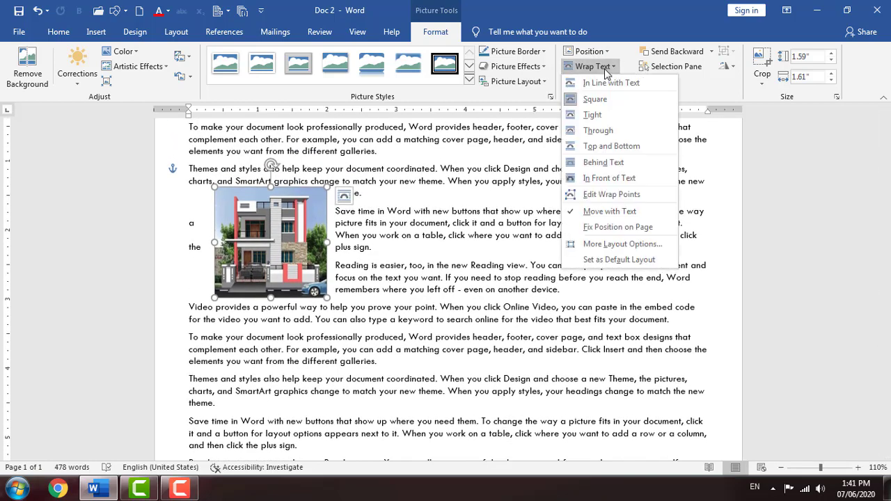
pyautogui.click(607, 132)
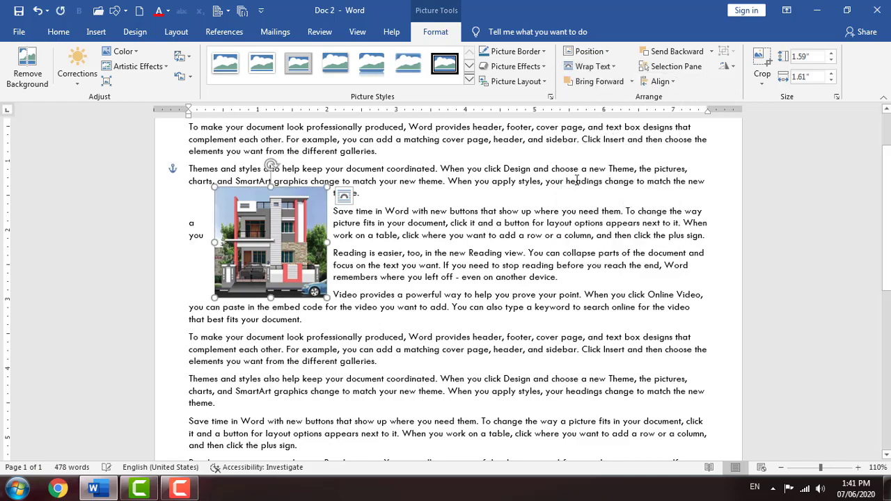
# Move the house picture to the middle of the text lines and pull its upper-right wrap point inward over the picture.
pyautogui.moveTo(298, 242); pyautogui.dragTo(453, 240)
pyautogui.moveTo(433, 276); pyautogui.dragTo(429, 295)
pyautogui.click(583, 69)
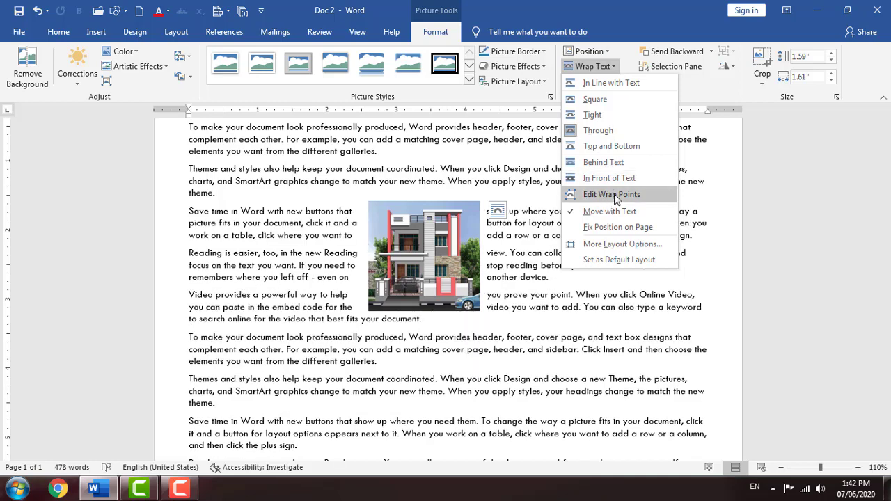
pyautogui.click(613, 195)
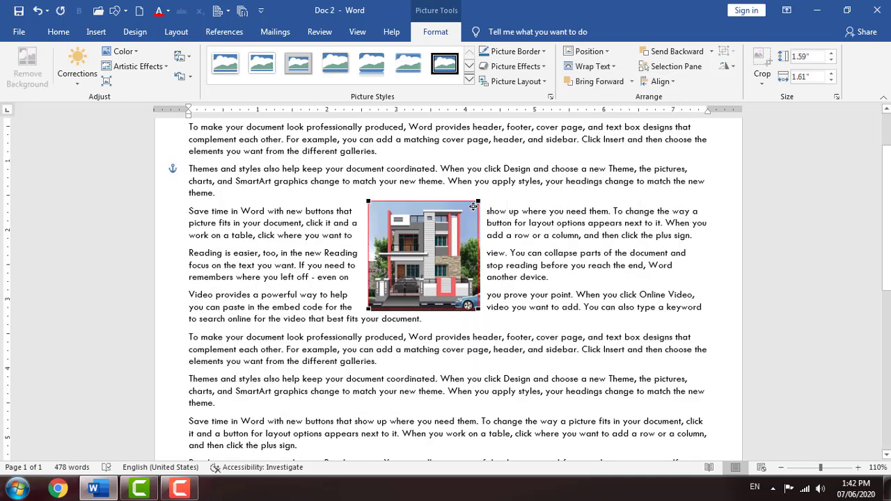
pyautogui.moveTo(473, 206); pyautogui.dragTo(450, 260)
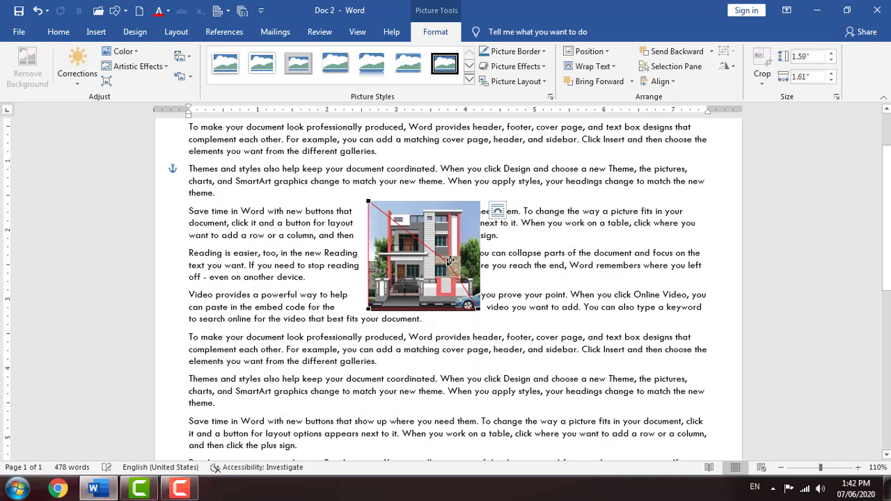
pyautogui.click(476, 211)
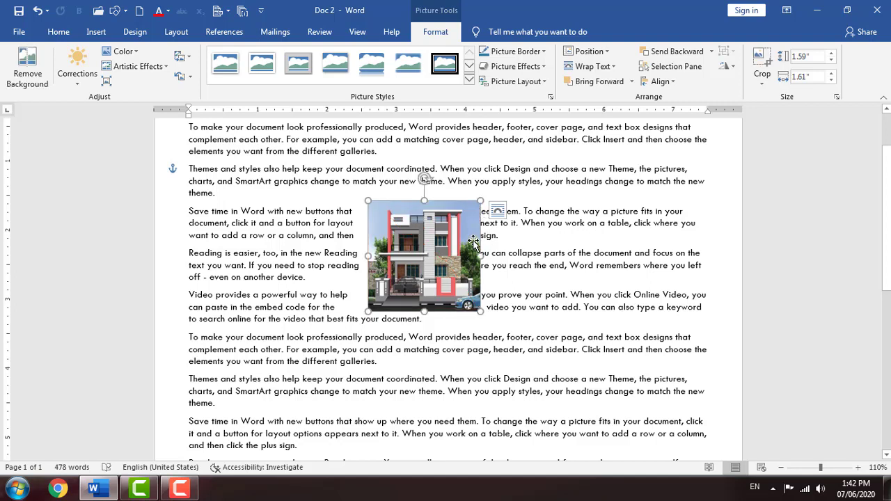
# Shift the house picture further right and slightly up within the text, and fix its position on the page.
pyautogui.click(592, 66)
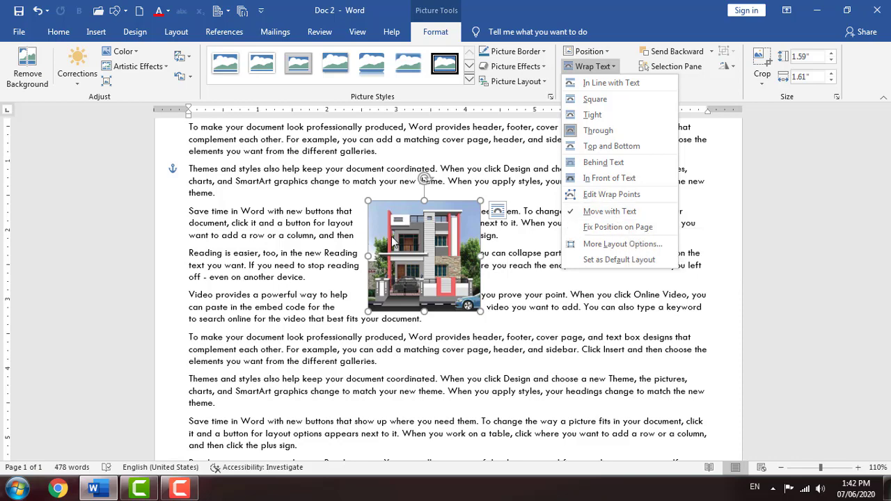
pyautogui.click(421, 249)
pyautogui.moveTo(424, 250); pyautogui.dragTo(489, 237)
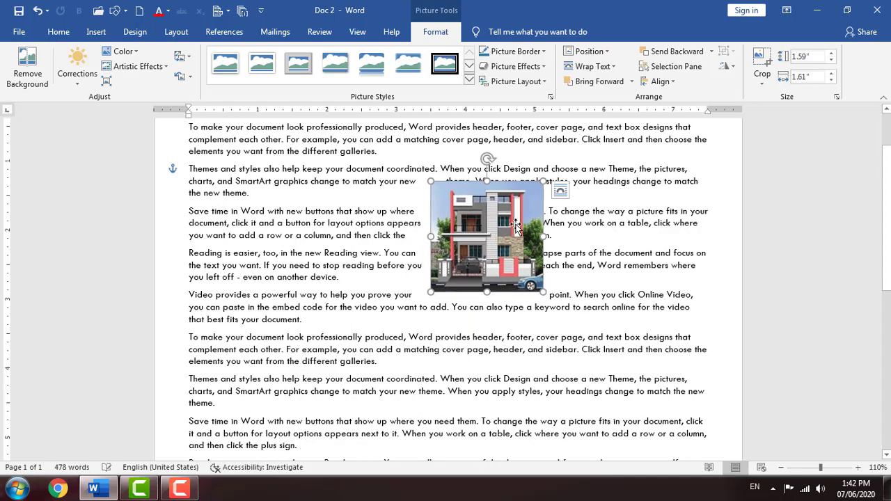
pyautogui.click(593, 67)
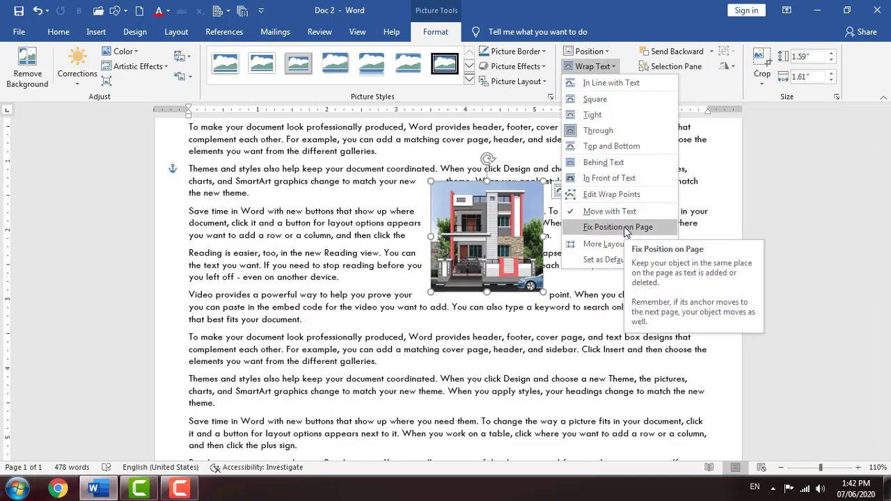
pyautogui.click(622, 227)
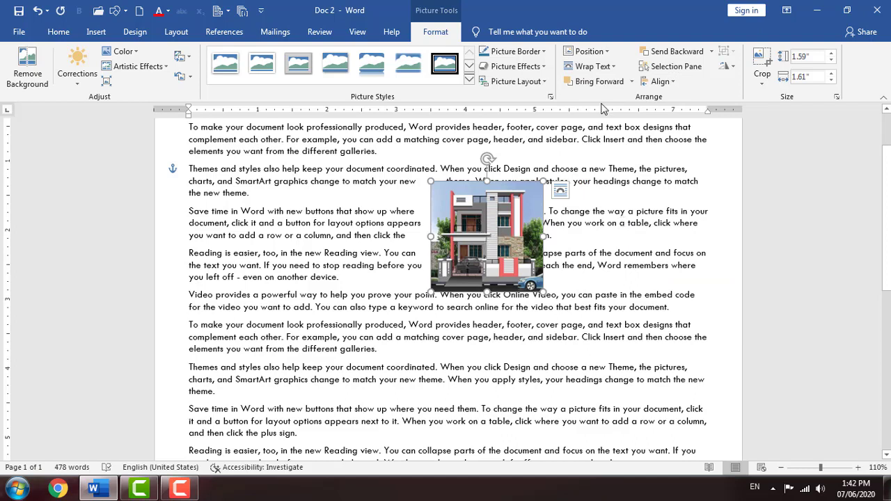
# Use the detailed layout options to change the house picture's wrapping style to Top and bottom.
pyautogui.click(605, 67)
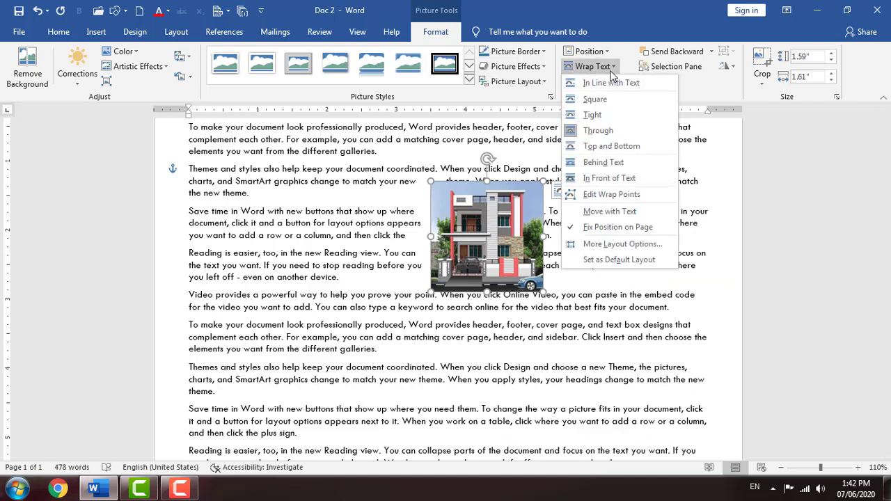
pyautogui.click(617, 245)
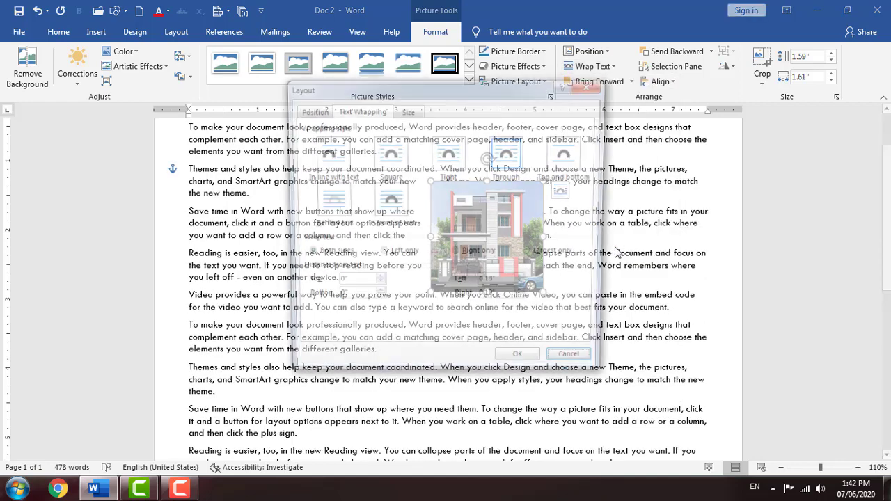
pyautogui.click(335, 159)
pyautogui.click(389, 161)
pyautogui.click(464, 166)
pyautogui.click(509, 164)
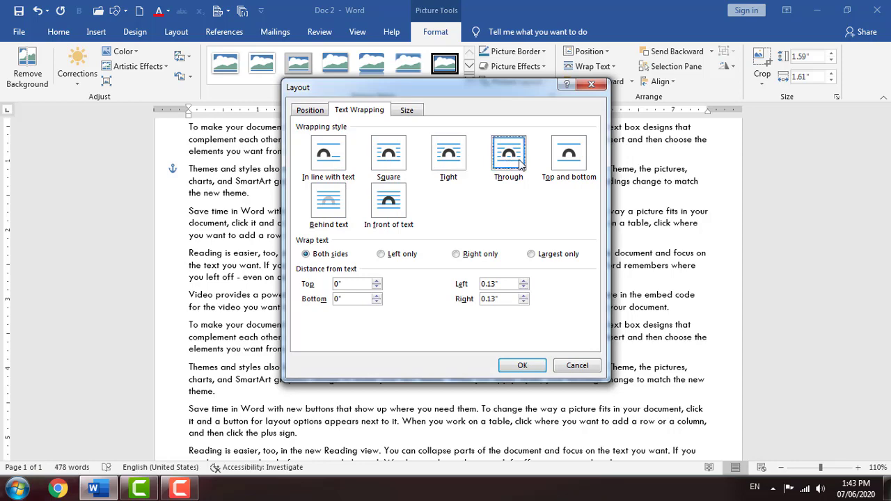
pyautogui.click(558, 164)
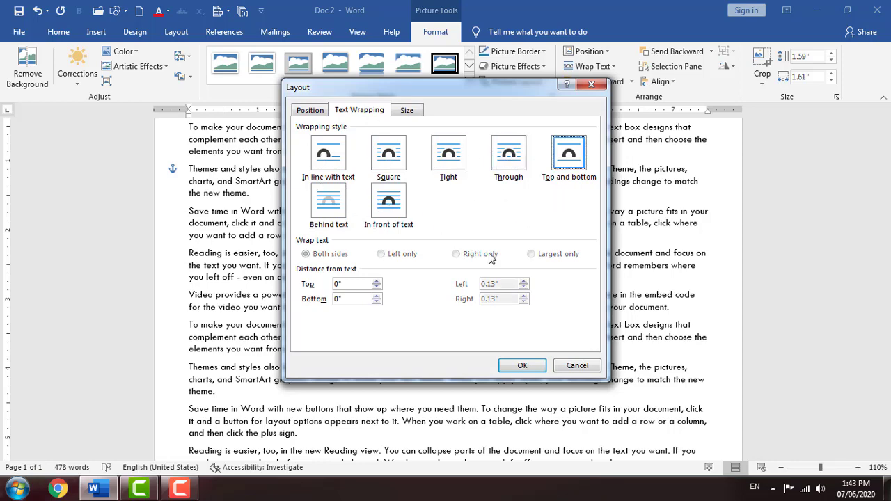
pyautogui.click(522, 365)
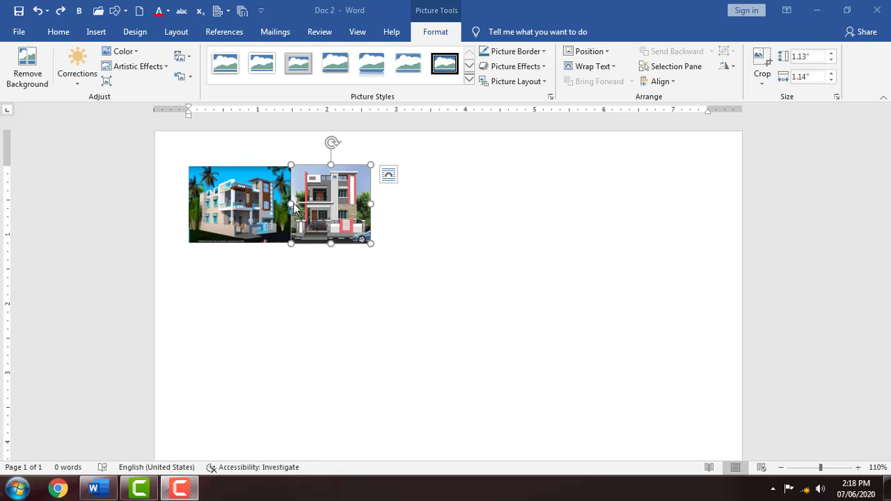
# Set the red-and-grey house picture's wrapping to Behind Text and move it below the palm-tree house picture.
pyautogui.click(588, 69)
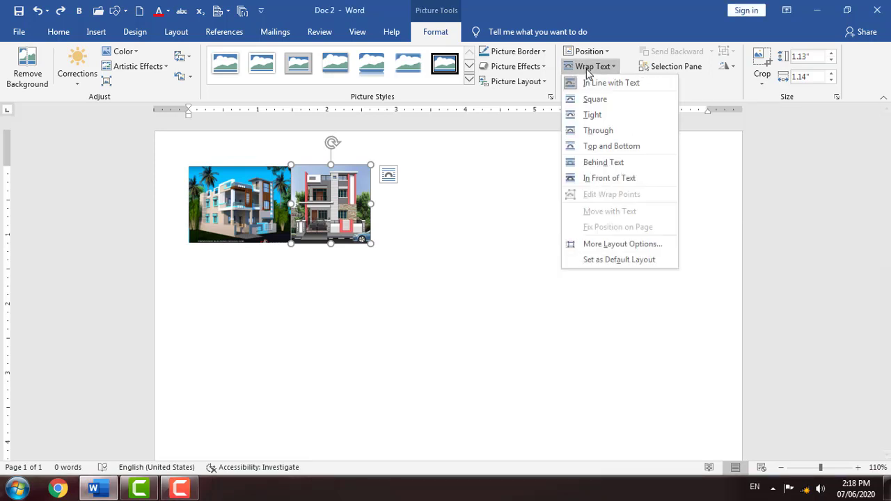
pyautogui.click(603, 163)
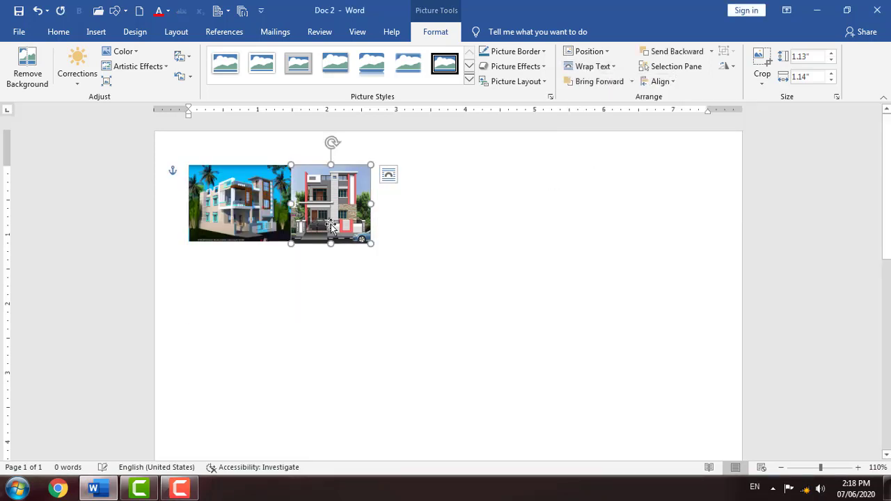
pyautogui.moveTo(331, 223); pyautogui.dragTo(309, 344)
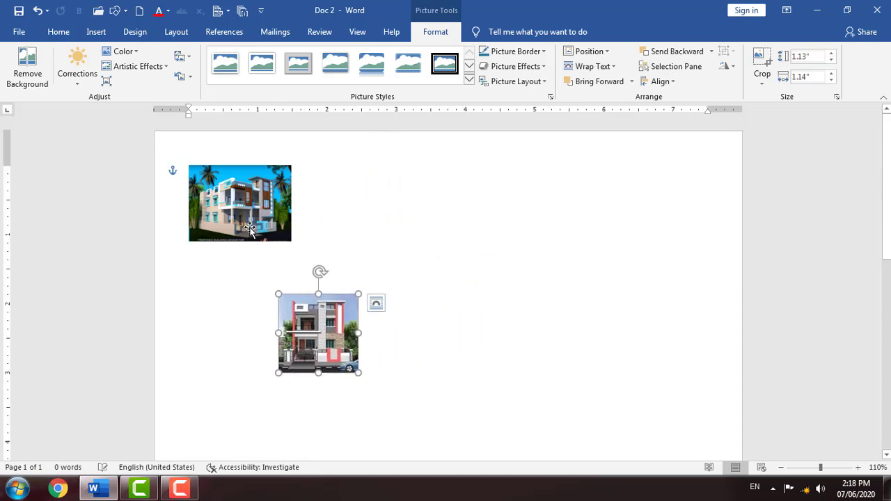
# Set the palm-tree house picture's wrapping to Behind Text and shift it slightly to the right.
pyautogui.moveTo(248, 223); pyautogui.dragTo(353, 218)
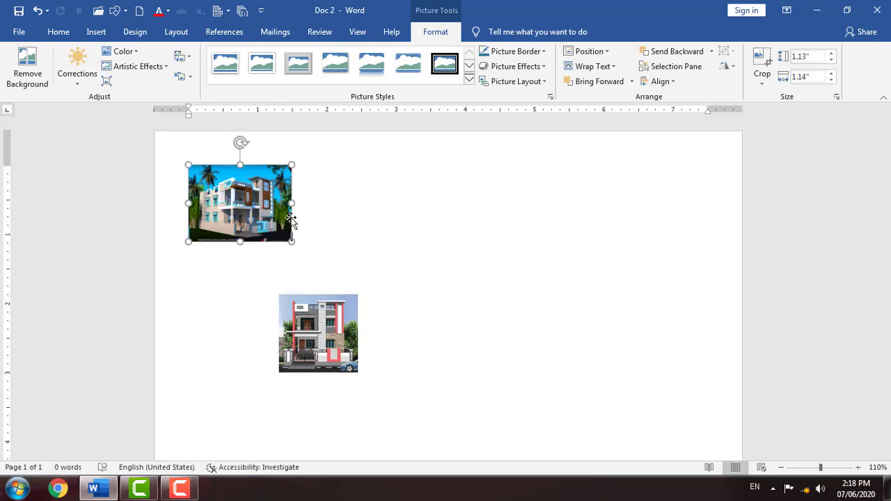
pyautogui.moveTo(279, 218)
pyautogui.mouseDown()
pyautogui.moveTo(319, 218)
pyautogui.moveTo(276, 222)
pyautogui.mouseUp()
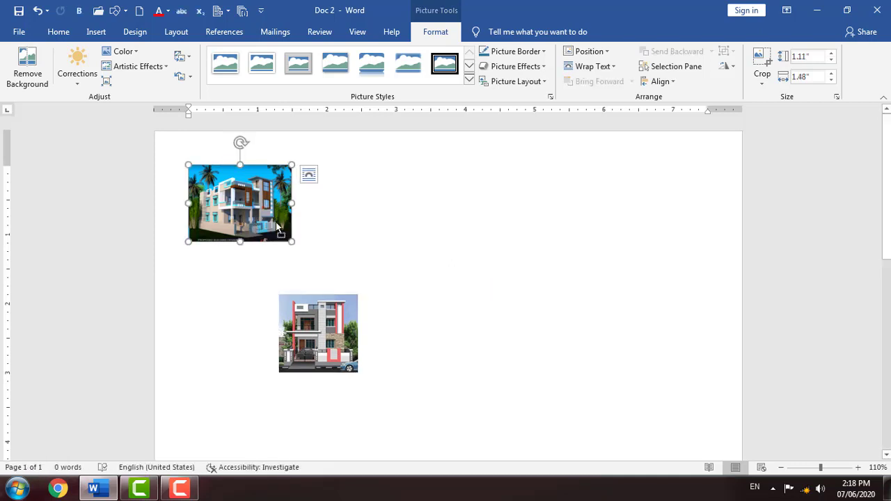
pyautogui.click(595, 67)
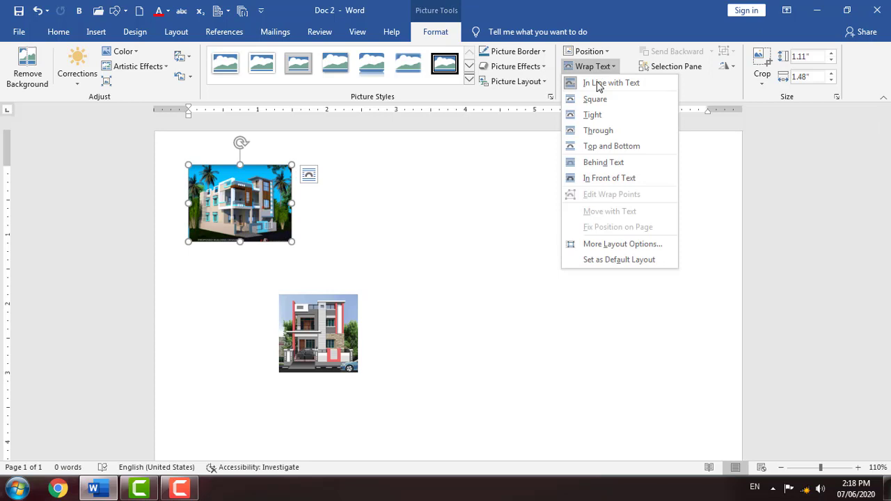
pyautogui.click(603, 162)
pyautogui.moveTo(243, 216)
pyautogui.mouseDown()
pyautogui.moveTo(475, 235)
pyautogui.moveTo(472, 345)
pyautogui.moveTo(406, 237)
pyautogui.moveTo(256, 217)
pyautogui.mouseUp()
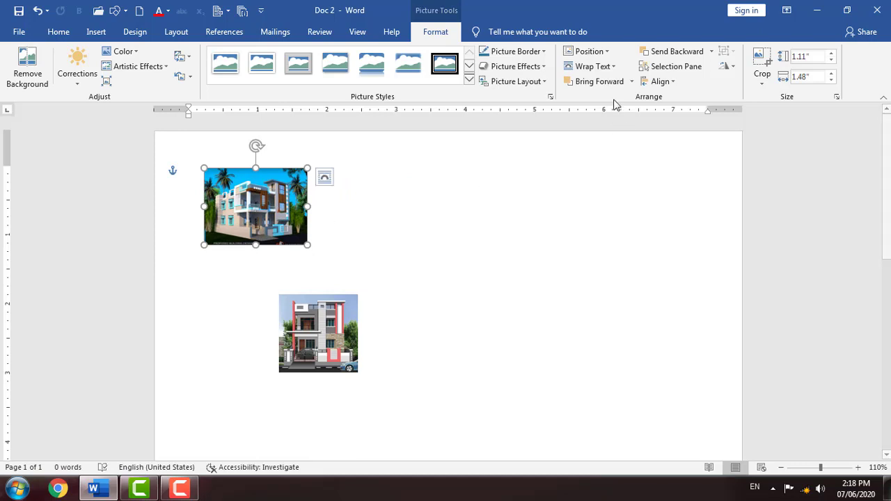
# Move the red-and-grey house picture over the right edge of the palm-tree house picture and bring it forward.
pyautogui.moveTo(338, 330); pyautogui.dragTo(343, 206)
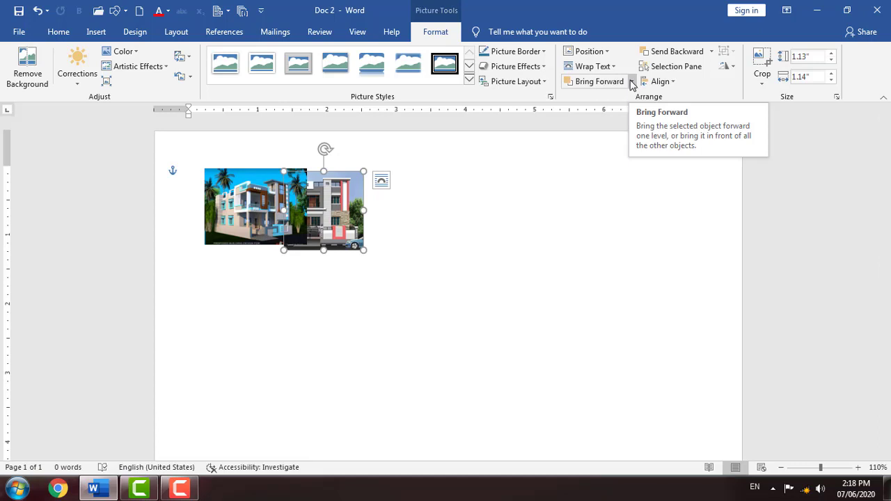
pyautogui.click(611, 83)
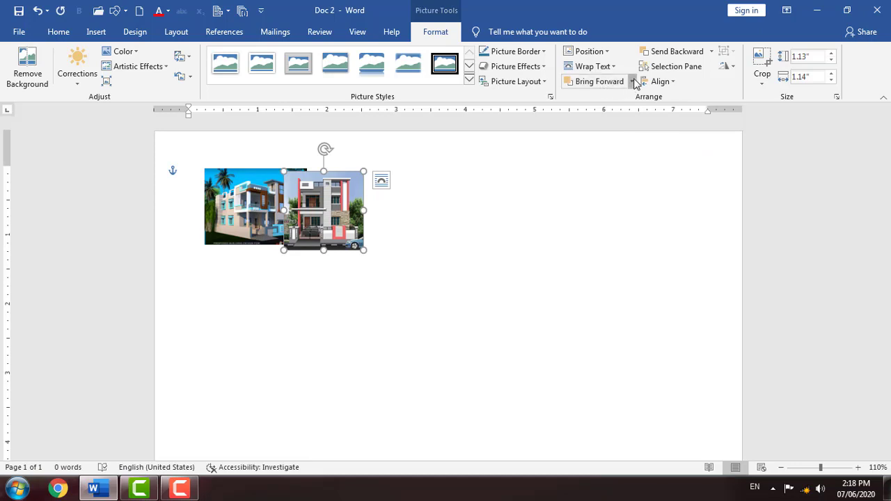
pyautogui.click(632, 82)
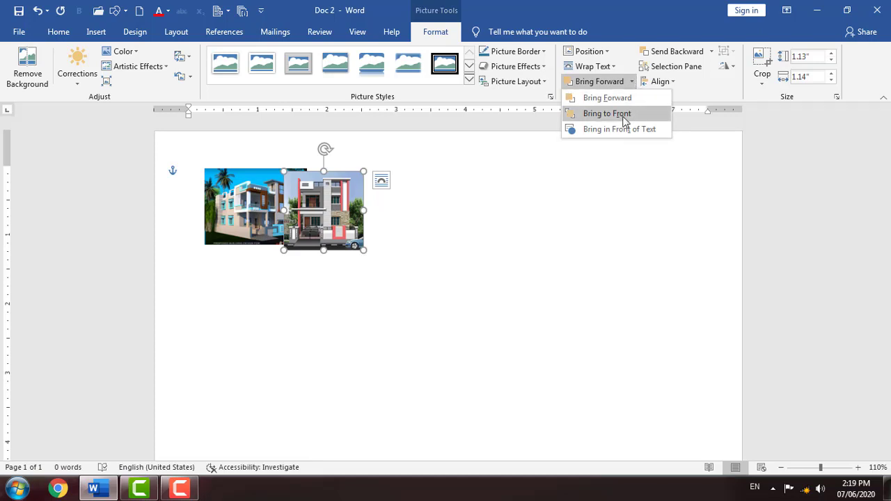
pyautogui.click(512, 264)
# Bring the palm-tree house picture to the front of the overlapping red-and-grey house picture.
pyautogui.click(258, 225)
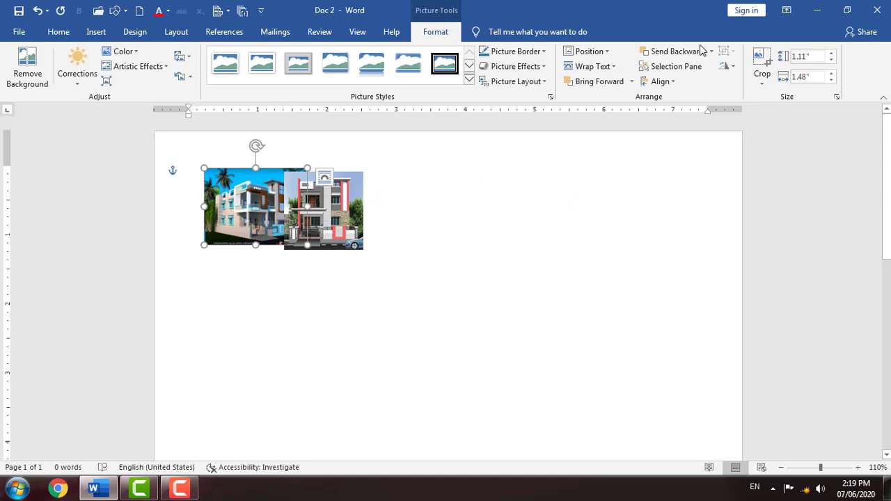
pyautogui.click(632, 82)
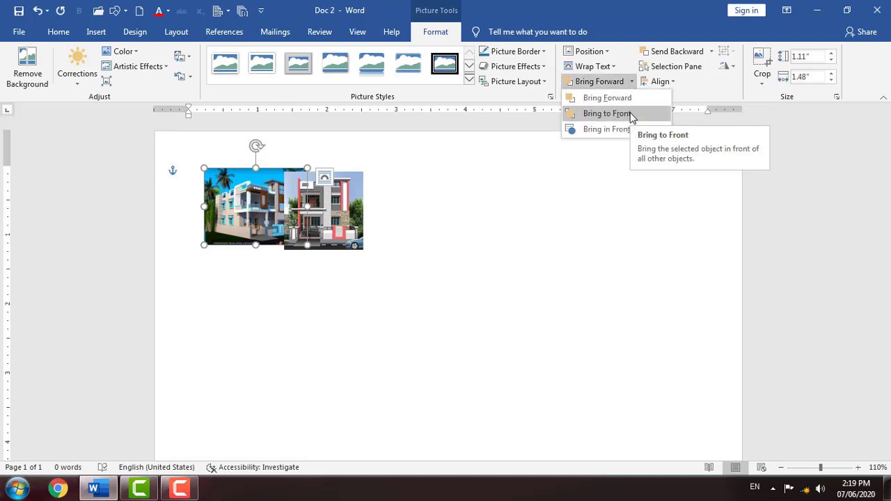
pyautogui.click(632, 114)
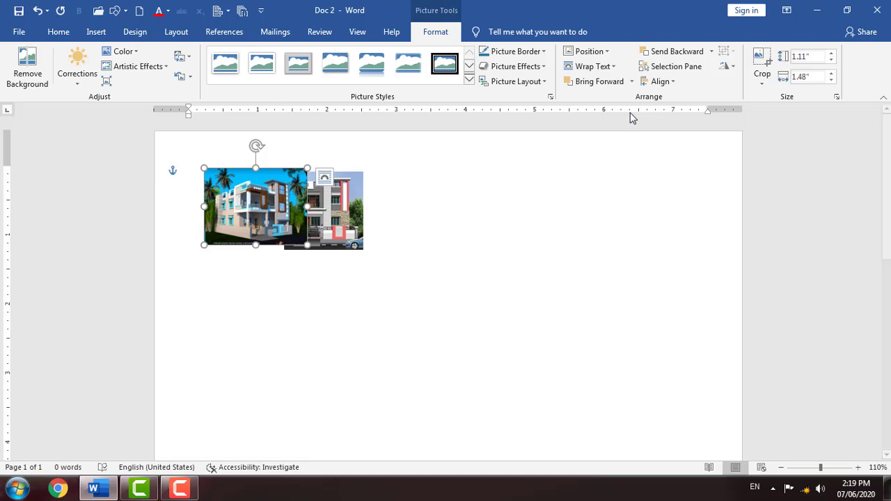
pyautogui.click(634, 83)
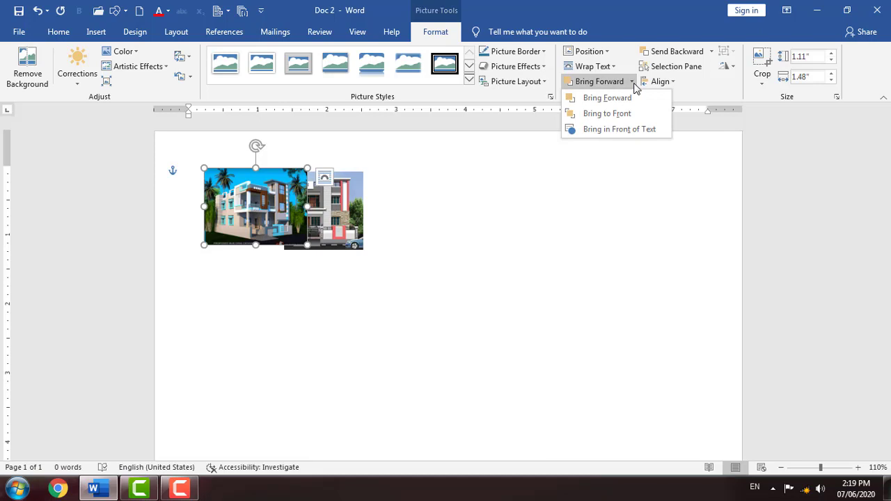
pyautogui.click(274, 285)
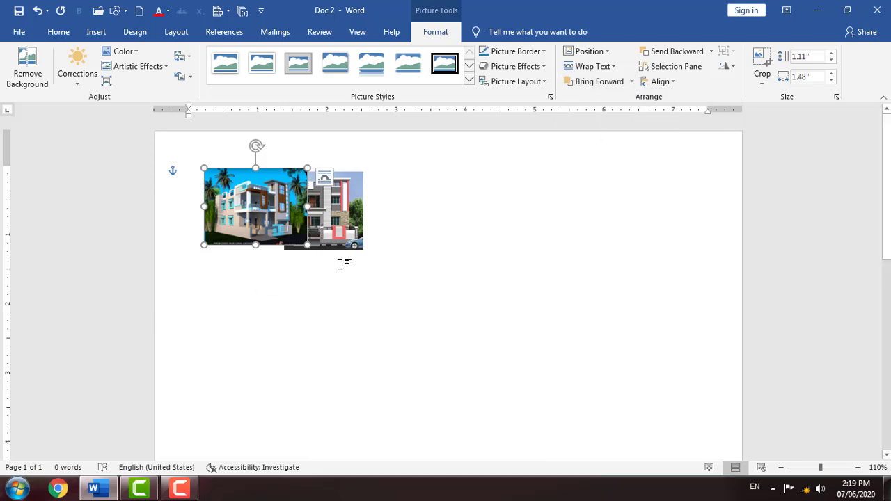
# Generate five paragraphs of sample text below the two pictures with =rand(5).
pyautogui.click(221, 279)
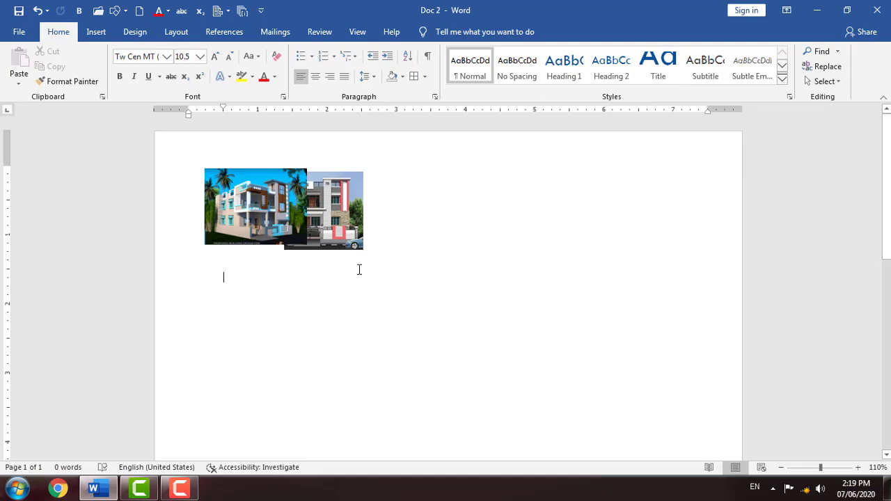
pyautogui.write('=rand(5')
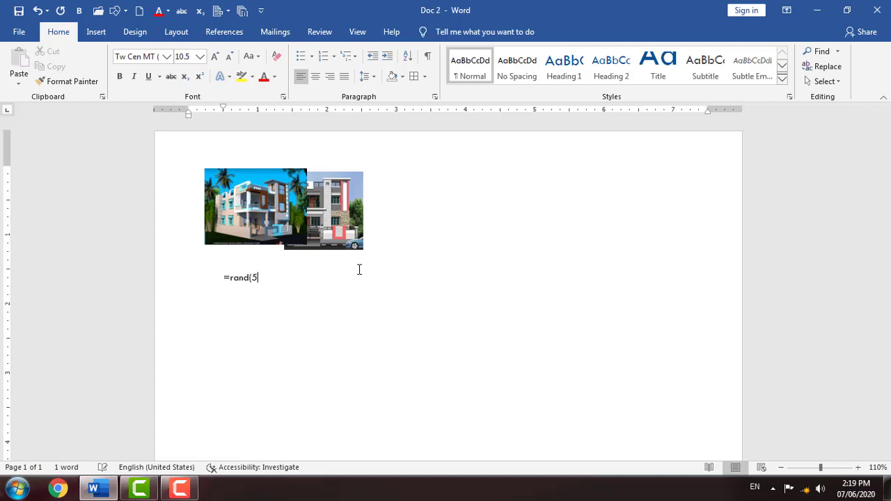
pyautogui.write(')')
pyautogui.press('Return')
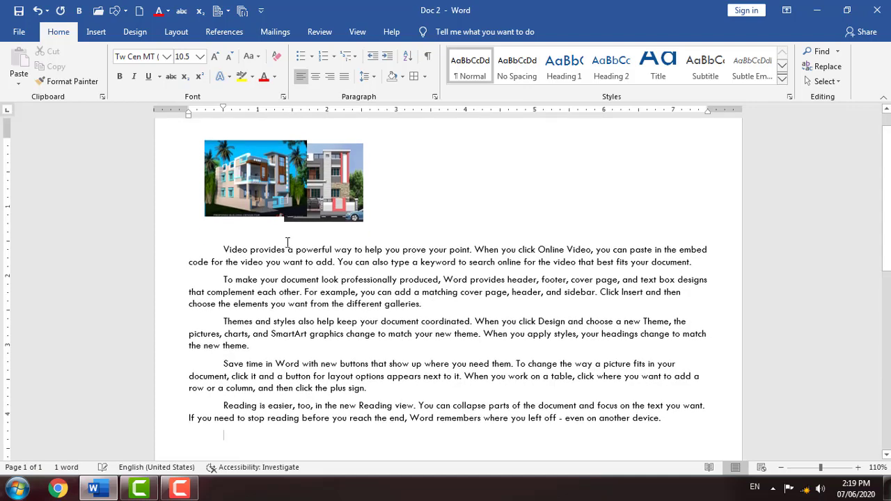
# Move the palm-tree house picture onto the sample paragraphs in front of the text and place the red-and-grey house picture beside it.
pyautogui.click(256, 194)
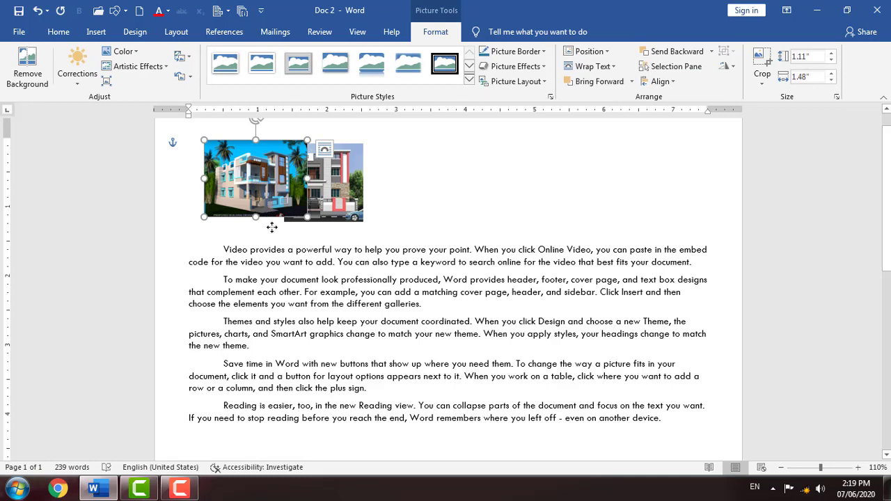
pyautogui.moveTo(263, 189); pyautogui.dragTo(326, 327)
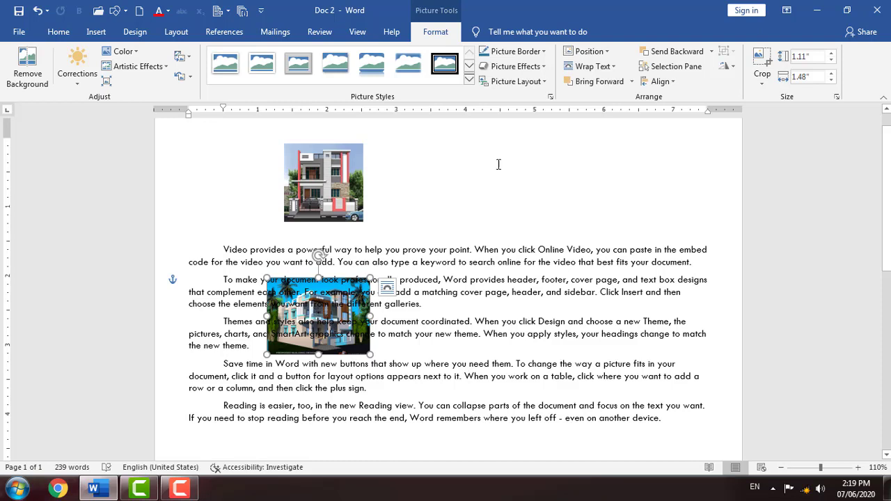
pyautogui.click(631, 82)
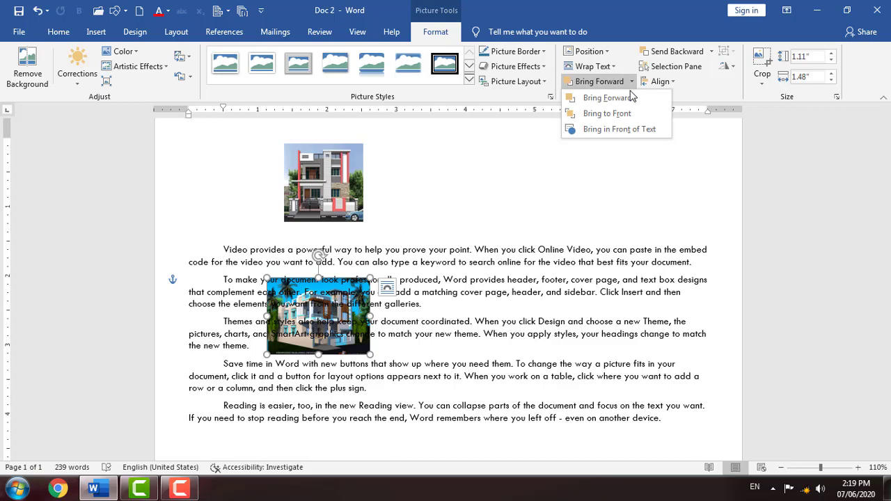
pyautogui.click(620, 130)
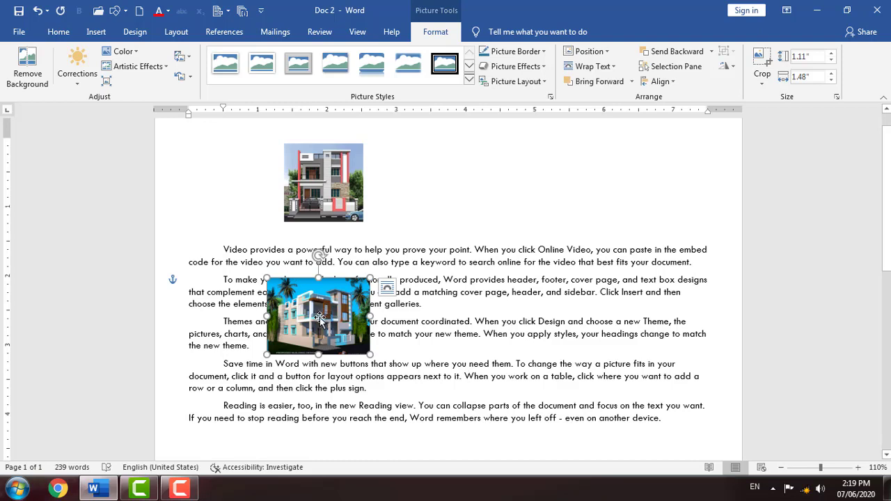
pyautogui.moveTo(338, 318)
pyautogui.mouseDown()
pyautogui.moveTo(423, 318)
pyautogui.moveTo(310, 309)
pyautogui.moveTo(303, 335)
pyautogui.moveTo(388, 366)
pyautogui.moveTo(453, 314)
pyautogui.moveTo(326, 317)
pyautogui.mouseUp()
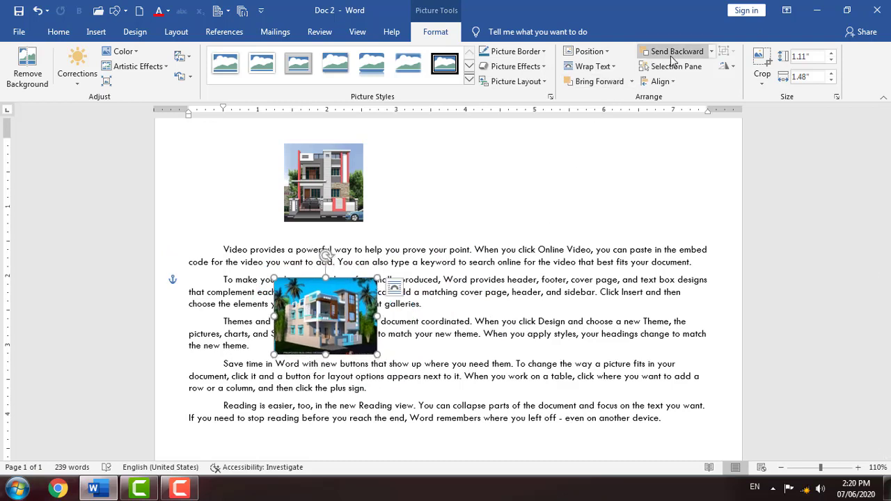
pyautogui.moveTo(316, 187); pyautogui.dragTo(427, 333)
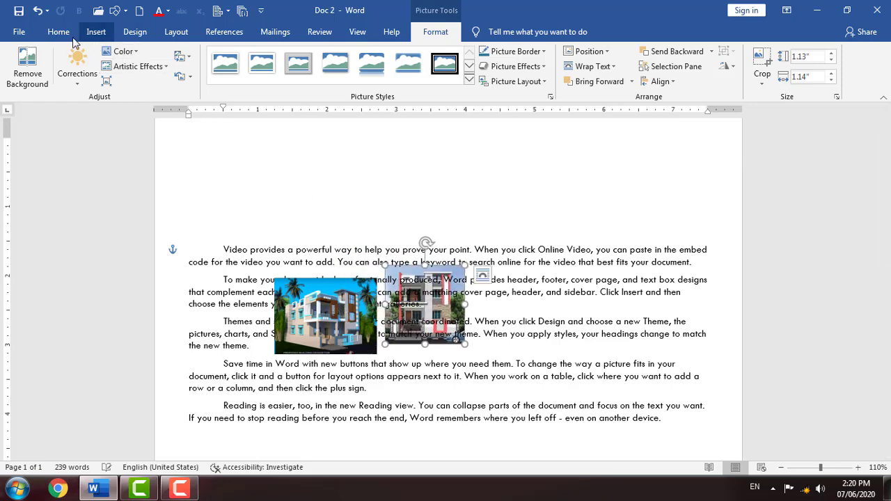
# Insert the picture product-jpeg-500x500 (3) above the sample text and set its wrapping to Behind Text.
pyautogui.click(96, 31)
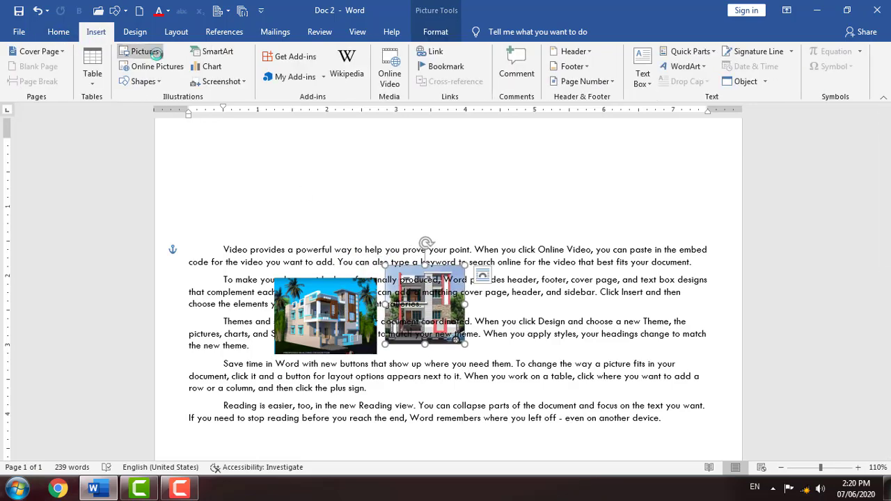
pyautogui.click(155, 53)
pyautogui.scroll(-3, 647, 299)
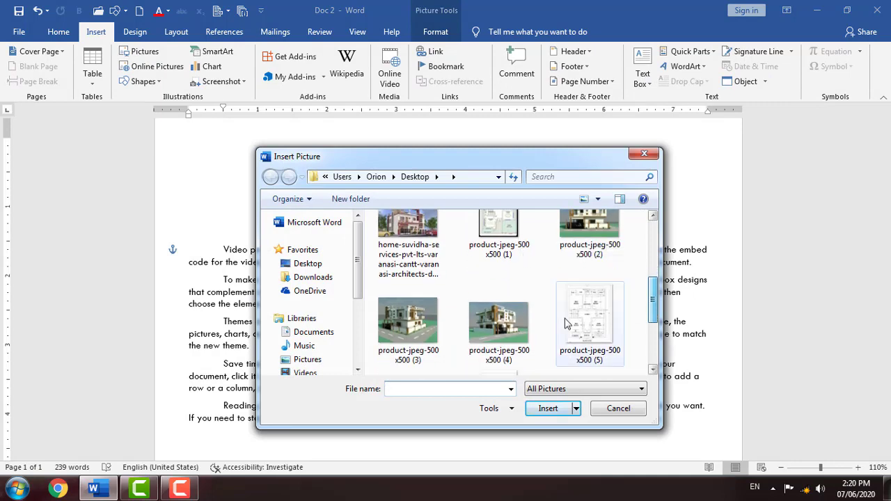
pyautogui.click(416, 321)
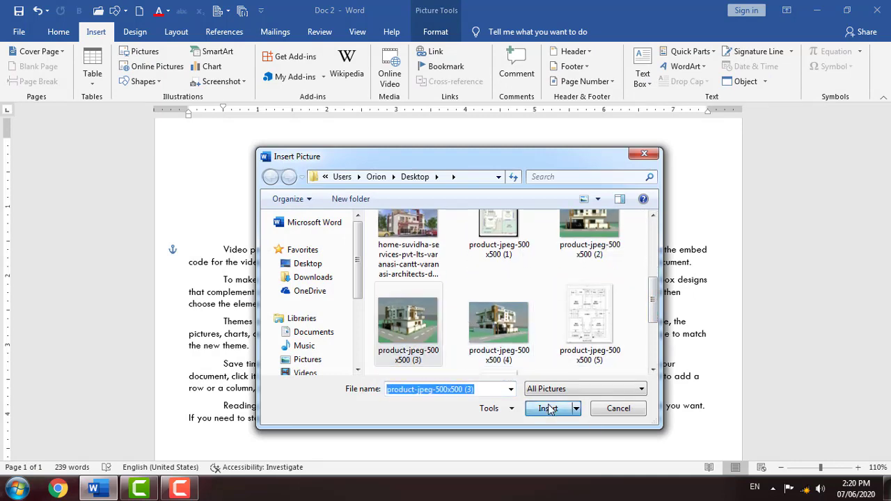
pyautogui.click(549, 410)
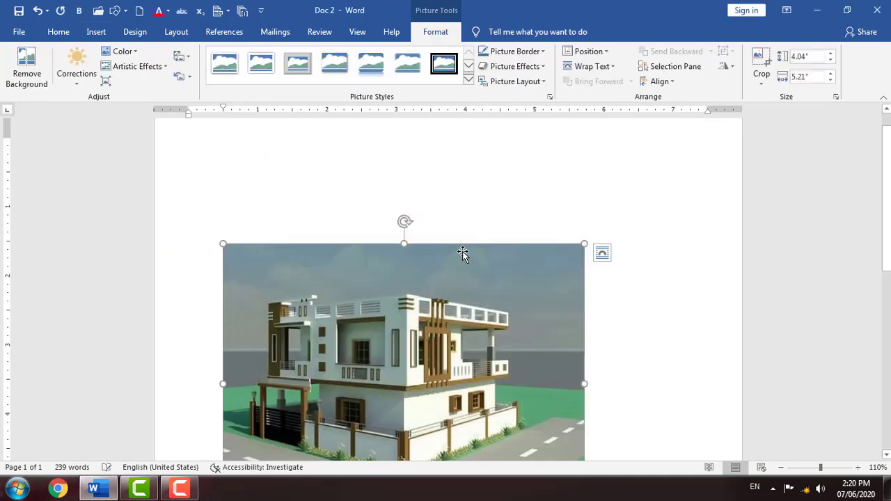
pyautogui.click(586, 72)
pyautogui.click(601, 161)
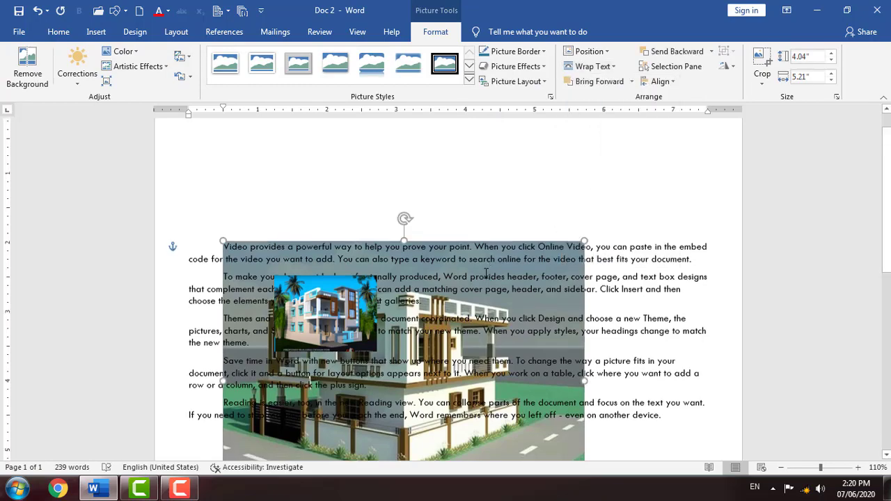
# Shrink the newly inserted white-and-brown house picture proportionally to about 1.35" high by 1.75" wide.
pyautogui.scroll(-4, 485, 273)
pyautogui.moveTo(581, 358); pyautogui.dragTo(464, 174)
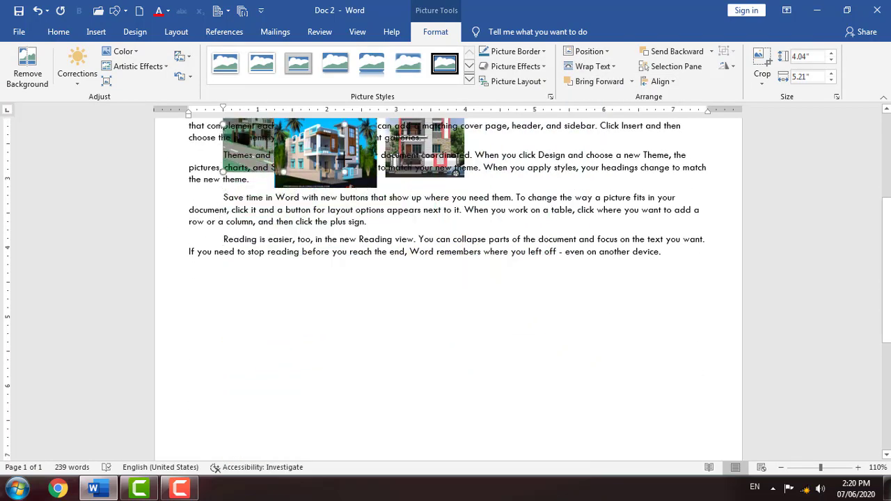
pyautogui.moveTo(344, 159); pyautogui.dragTo(344, 161)
pyautogui.scroll(4, 338, 181)
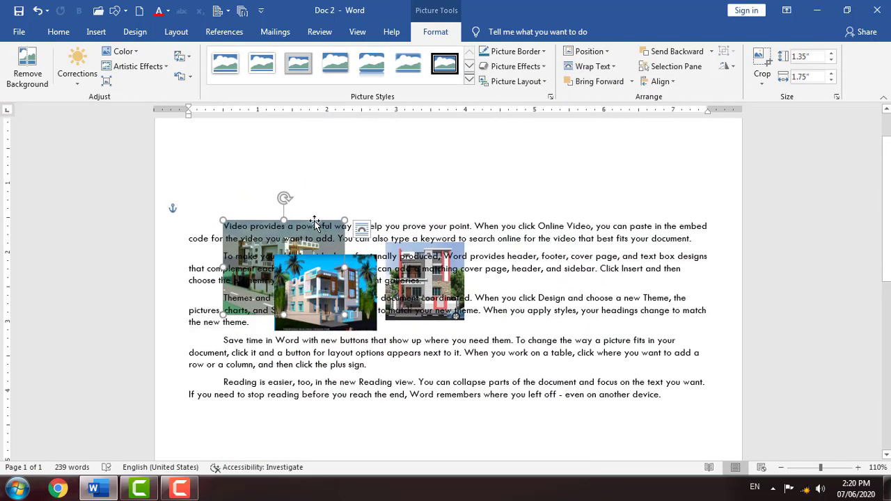
# Move all three house pictures to the area above the first paragraph so that they overlap one another.
pyautogui.moveTo(315, 222); pyautogui.dragTo(399, 149)
pyautogui.moveTo(449, 290); pyautogui.dragTo(460, 182)
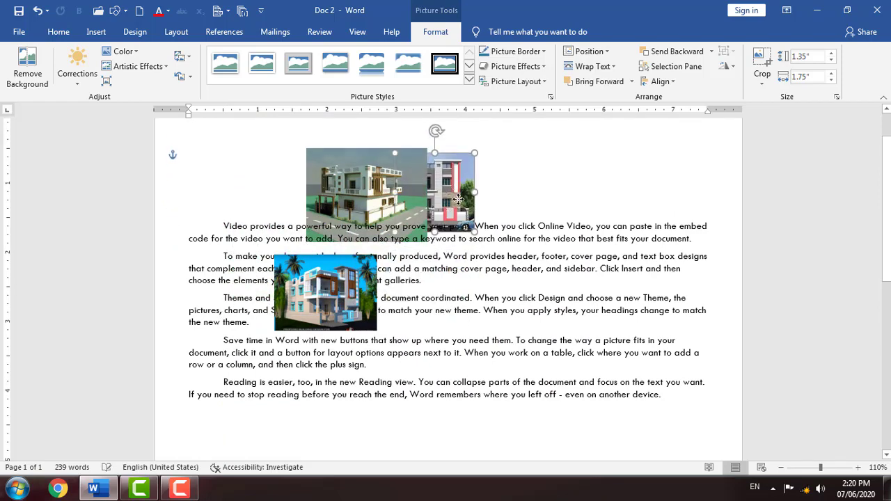
pyautogui.moveTo(318, 261); pyautogui.dragTo(420, 114)
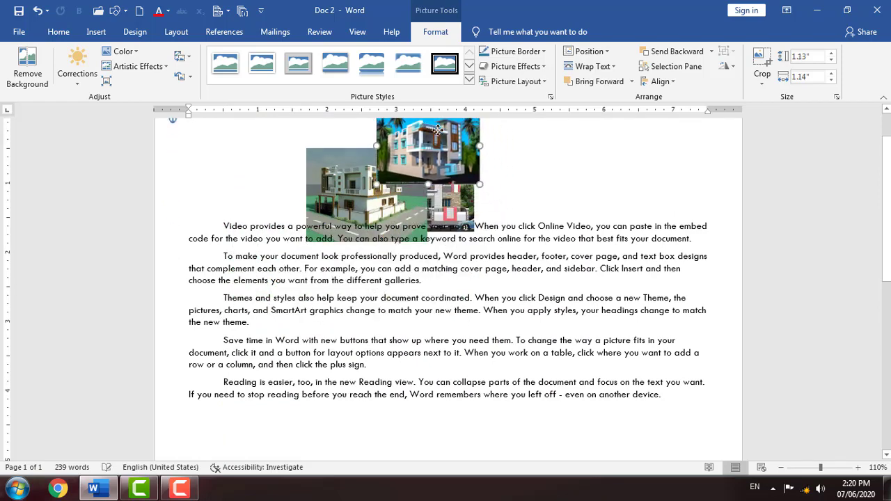
pyautogui.scroll(1, 454, 263)
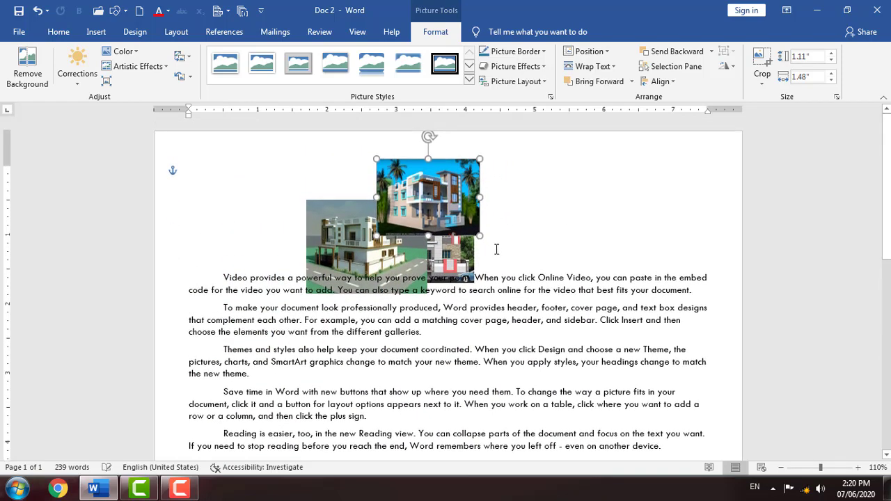
# Try to send the palm-tree house picture one level backward in the overlapping group.
pyautogui.click(453, 263)
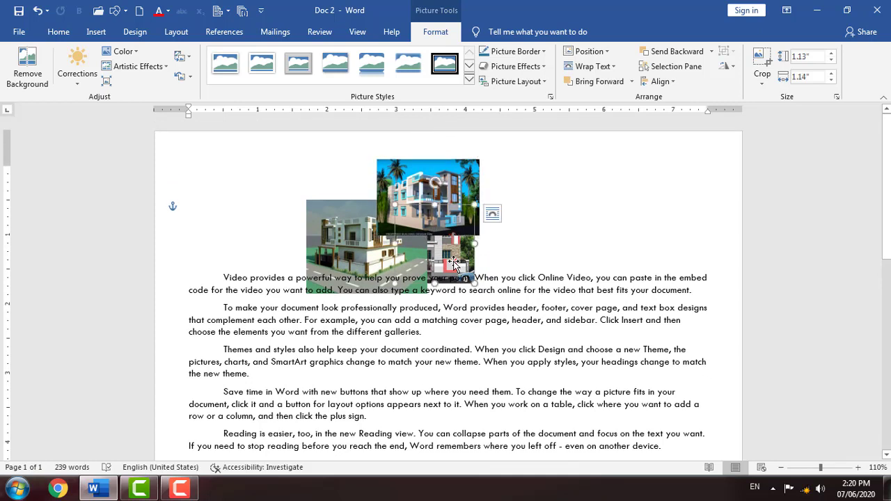
pyautogui.click(519, 251)
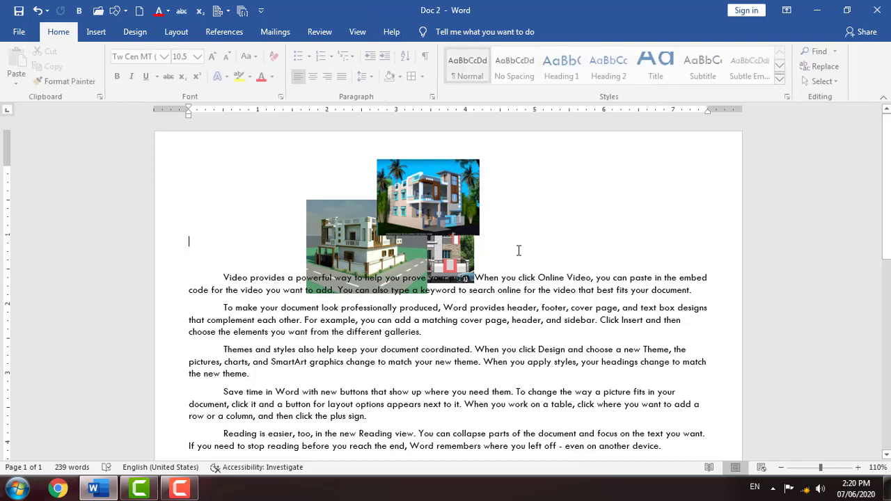
pyautogui.click(464, 255)
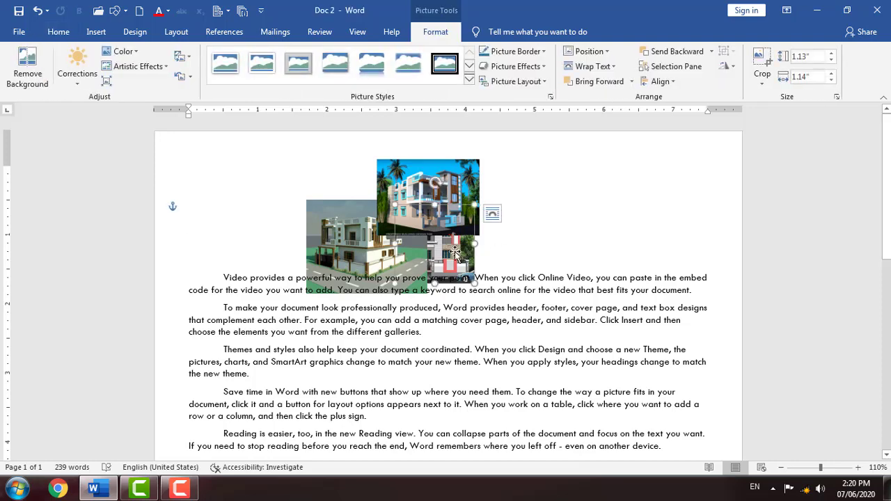
pyautogui.click(385, 190)
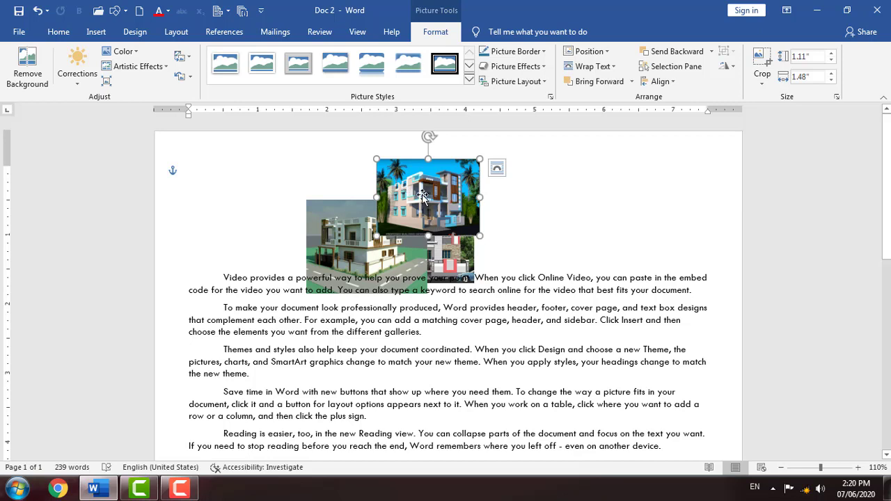
pyautogui.click(658, 51)
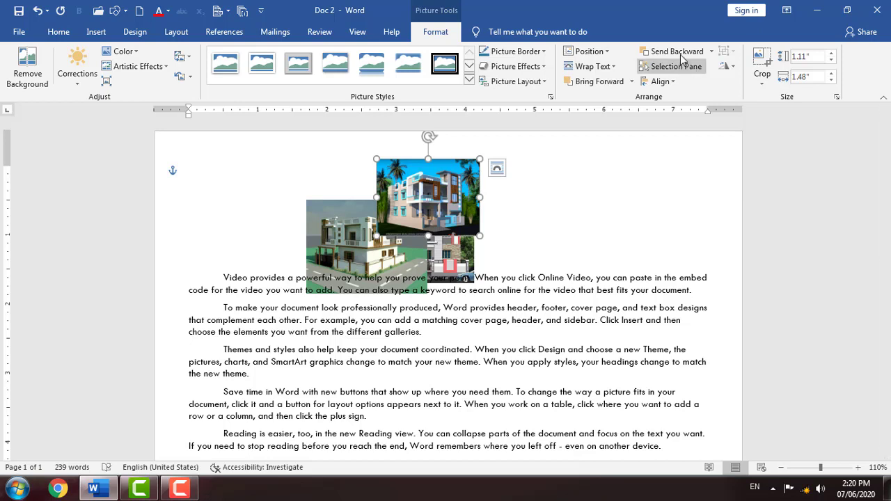
# Move the palm-tree house picture over the upper-left corner of the white-and-brown house picture and try sending it to the back.
pyautogui.moveTo(448, 202); pyautogui.dragTo(331, 193)
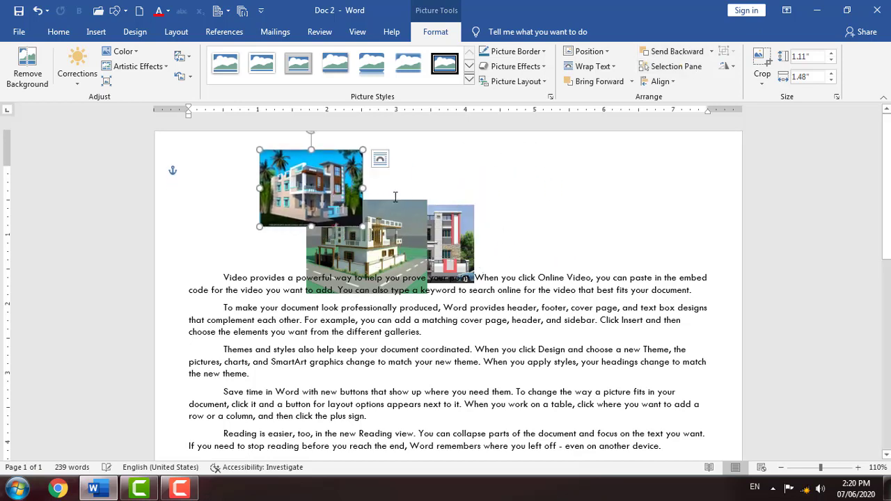
pyautogui.click(711, 52)
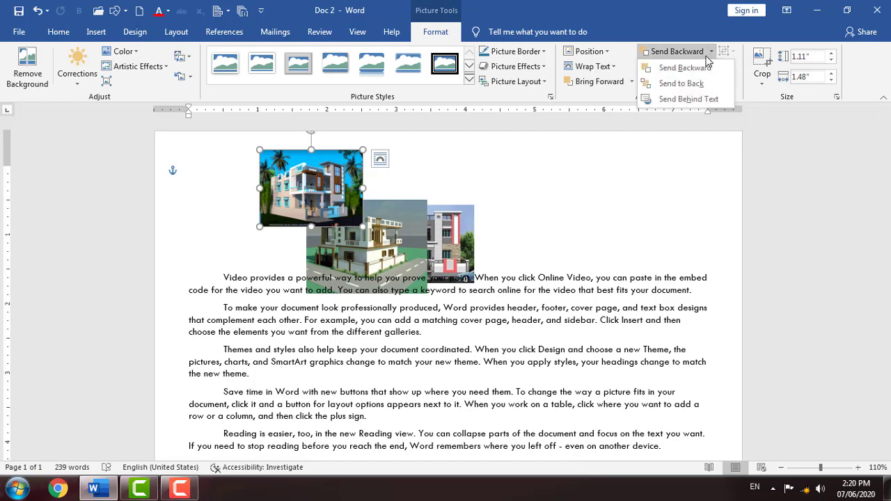
pyautogui.click(707, 68)
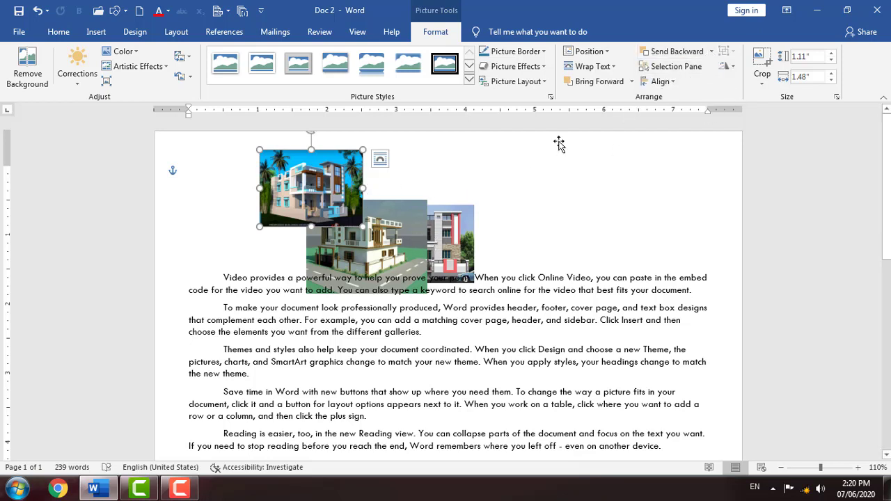
pyautogui.click(712, 51)
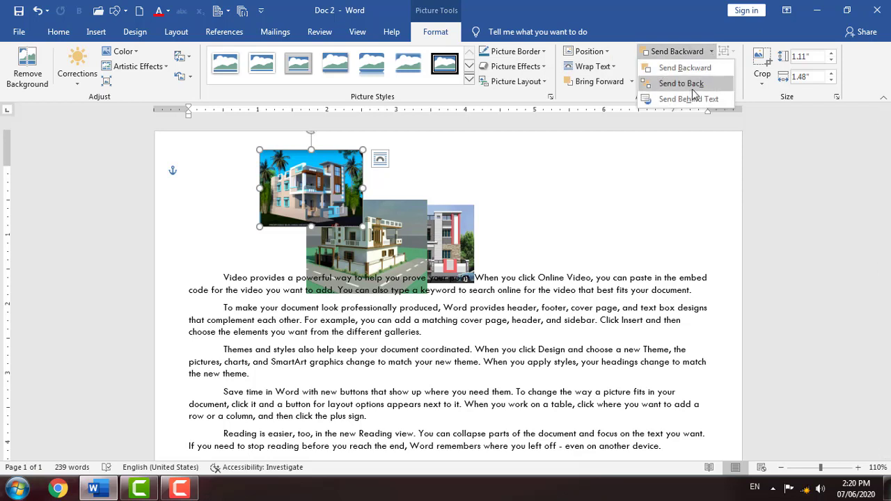
pyautogui.click(693, 87)
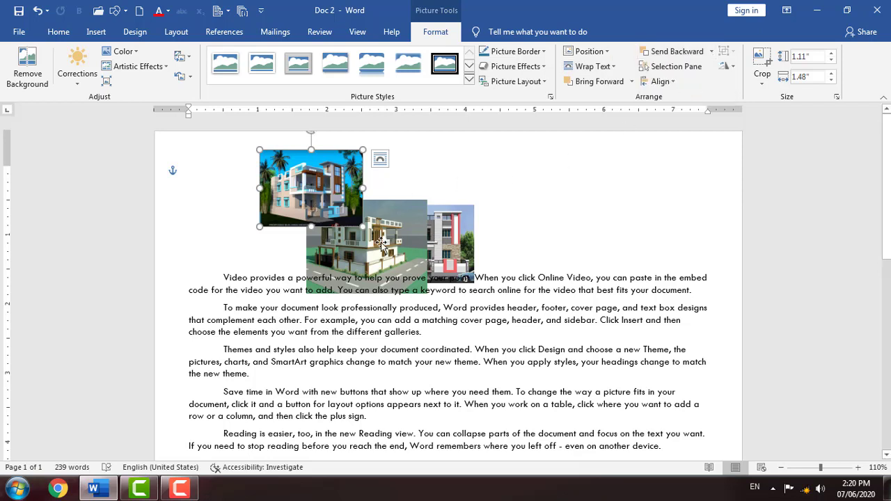
# Send the white-and-brown house picture to the back, behind the overlapping red-and-grey house picture.
pyautogui.press('Tab')
pyautogui.click(712, 51)
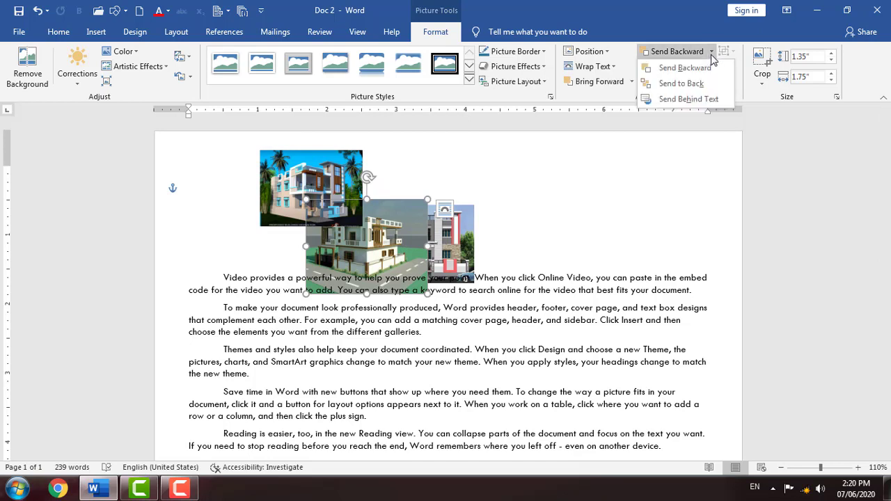
pyautogui.click(694, 87)
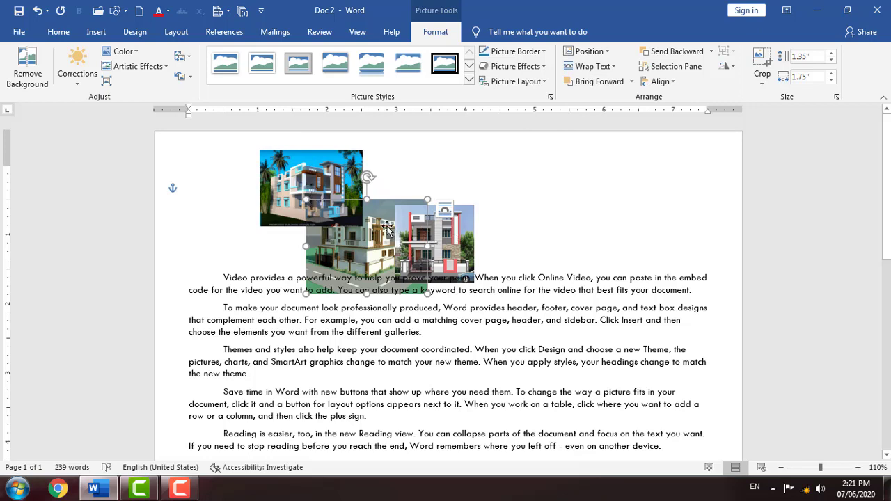
# Move the red-and-grey house picture up and to the right, clear of the white-and-brown house picture.
pyautogui.click(711, 52)
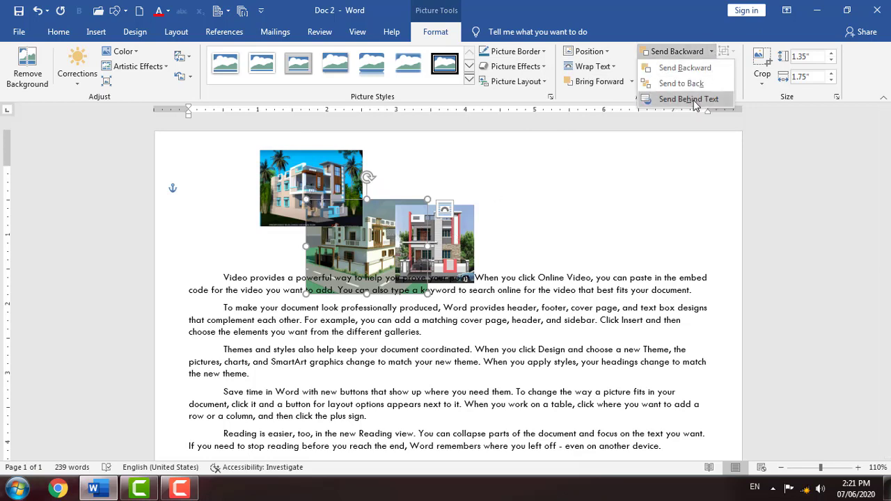
pyautogui.click(465, 231)
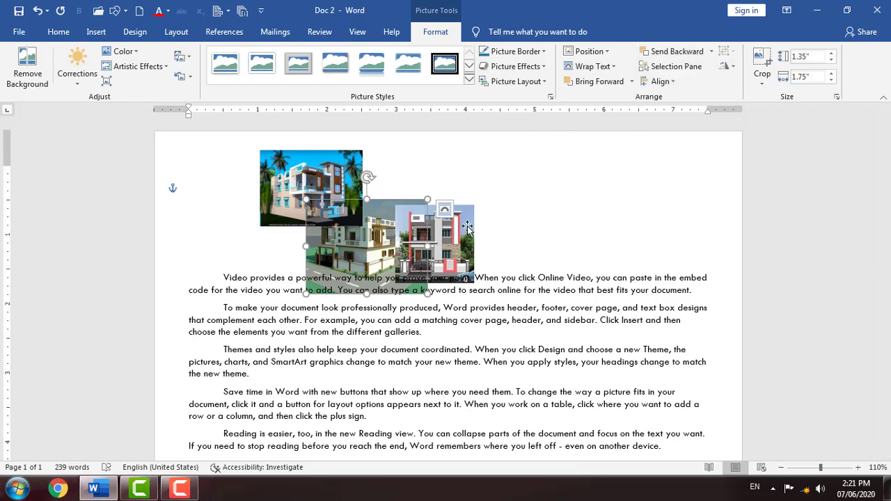
pyautogui.click(458, 237)
pyautogui.moveTo(459, 237); pyautogui.dragTo(532, 179)
# Move the palm-tree house picture down onto the middle paragraphs and send it behind the text.
pyautogui.click(295, 202)
pyautogui.click(294, 202)
pyautogui.moveTo(295, 202); pyautogui.dragTo(400, 359)
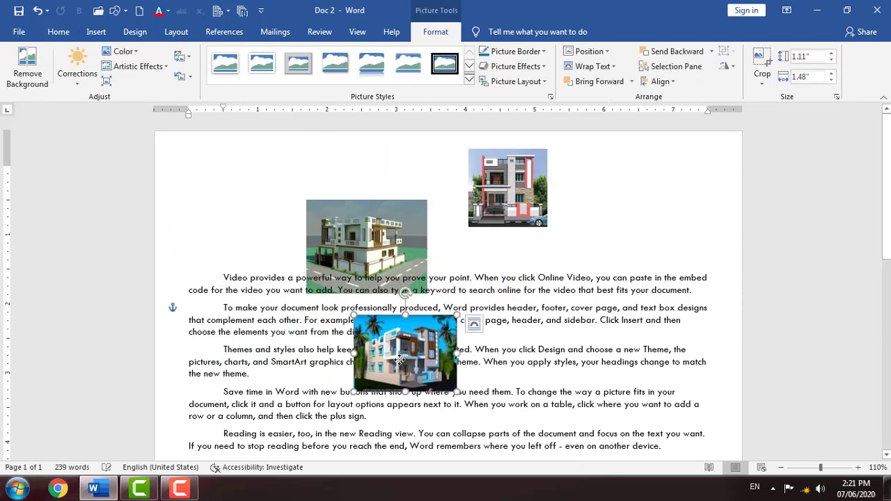
pyautogui.click(711, 52)
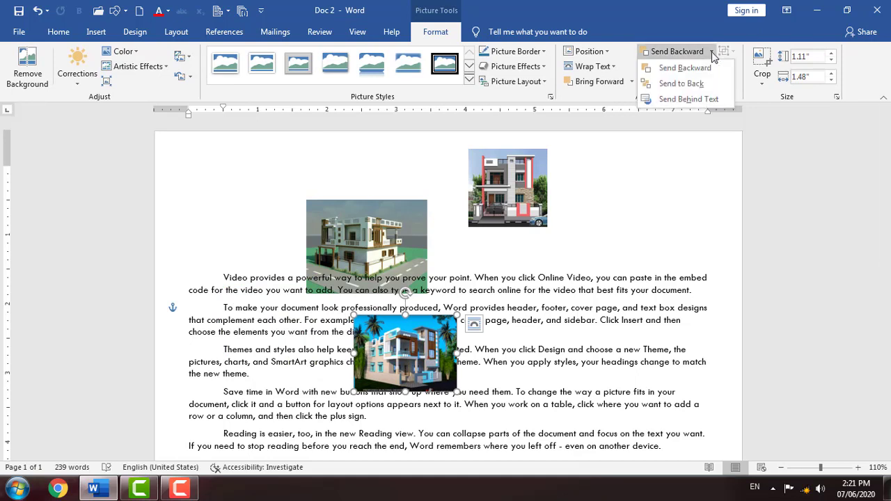
pyautogui.click(688, 98)
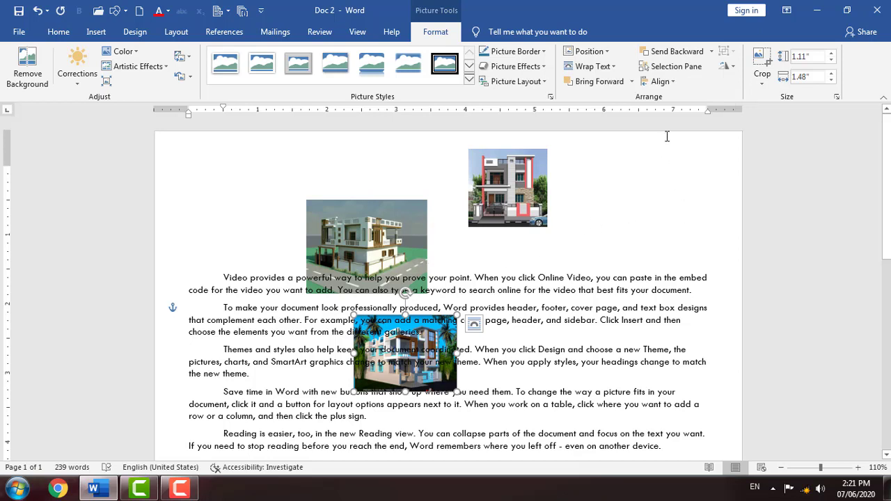
# Show the Selection pane and select Picture 10 from its list of objects.
pyautogui.click(688, 76)
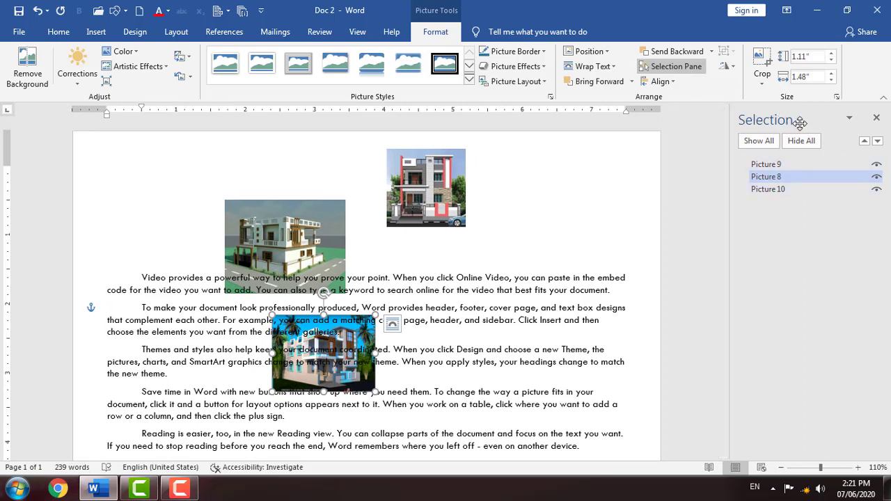
pyautogui.click(792, 197)
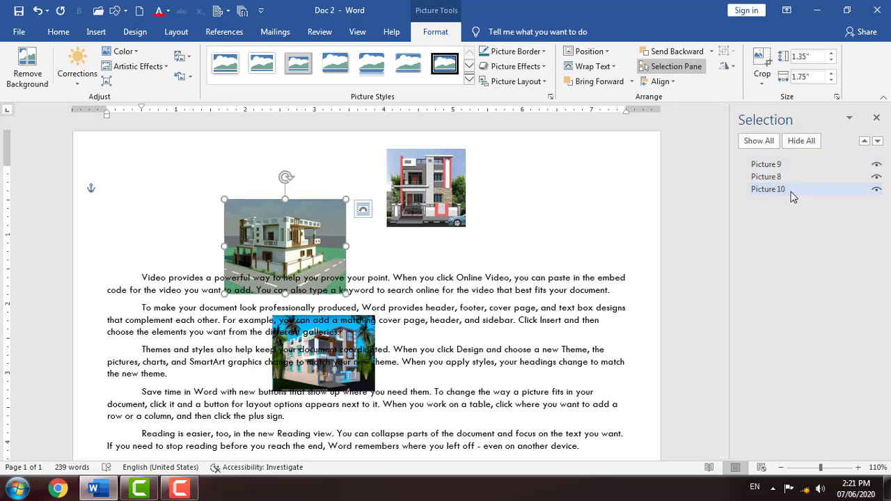
# Select Picture 8, Picture 10 and Picture 9 in turn from the Selection pane's object list.
pyautogui.click(787, 177)
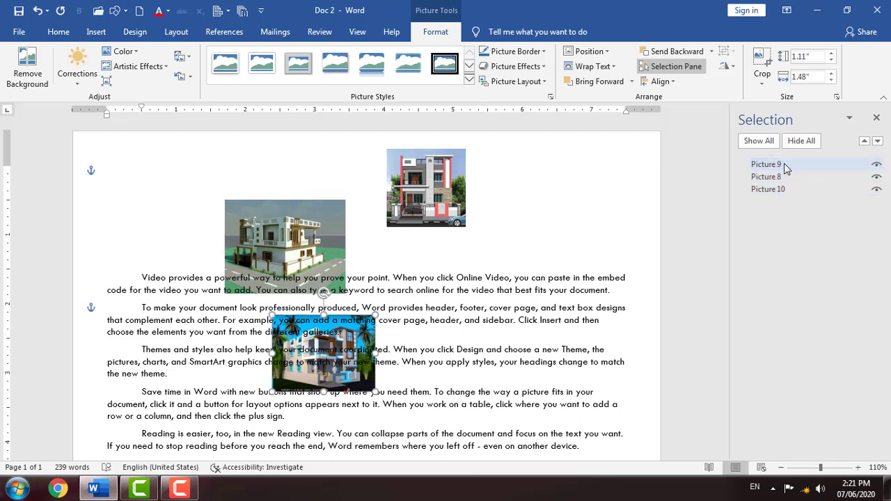
pyautogui.click(788, 188)
pyautogui.click(786, 176)
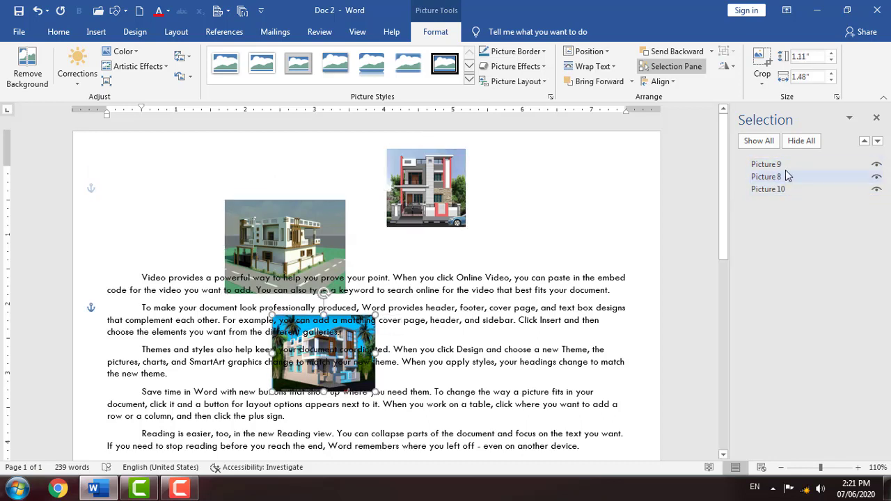
pyautogui.click(785, 166)
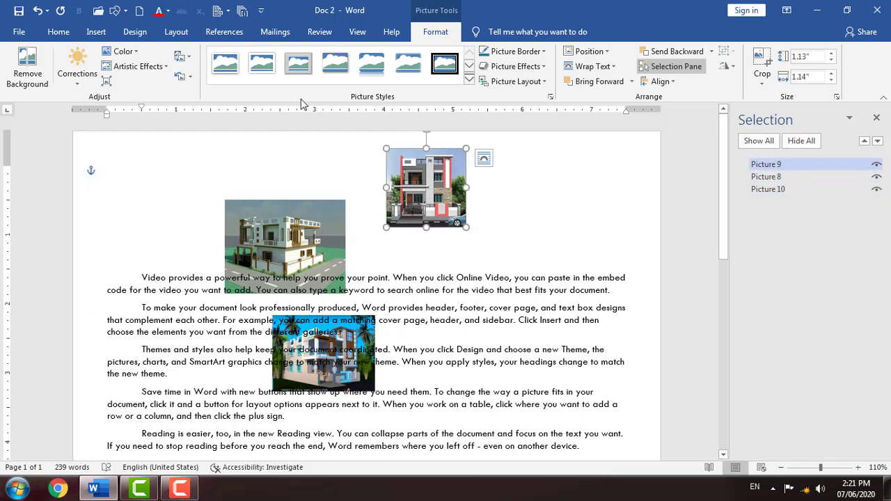
# Draw a frame about 1.11" high by 1.03" wide right of the pictures and an isosceles triangle about 1.28" by 1.47" over the middle paragraphs.
pyautogui.click(96, 32)
pyautogui.click(139, 81)
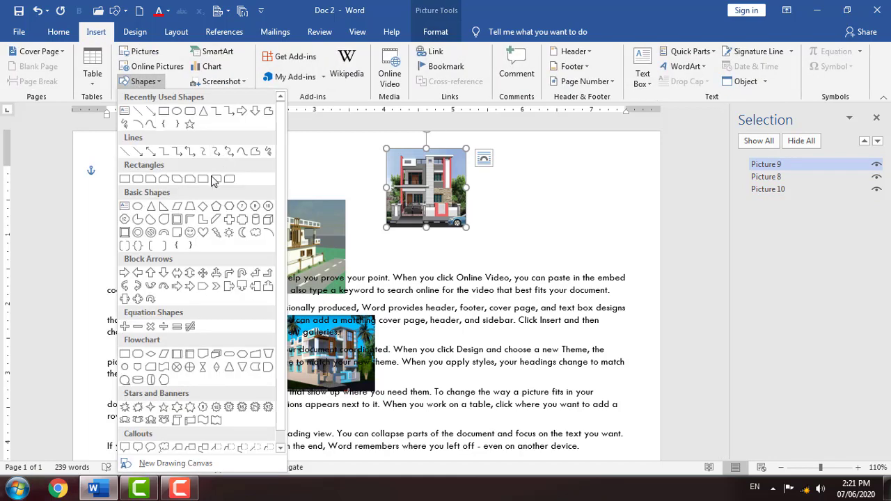
pyautogui.click(188, 222)
pyautogui.moveTo(503, 220)
pyautogui.mouseDown()
pyautogui.moveTo(547, 295)
pyautogui.moveTo(575, 298)
pyautogui.mouseUp()
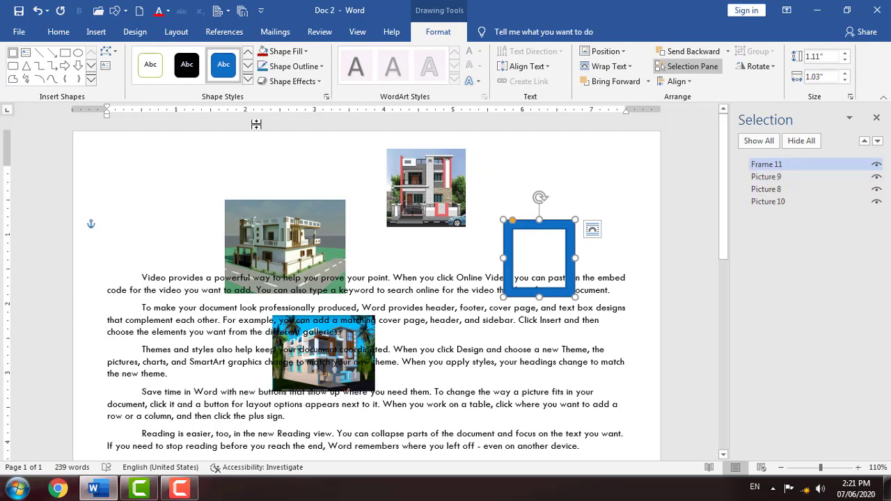
pyautogui.click(26, 65)
pyautogui.moveTo(235, 372); pyautogui.dragTo(132, 283)
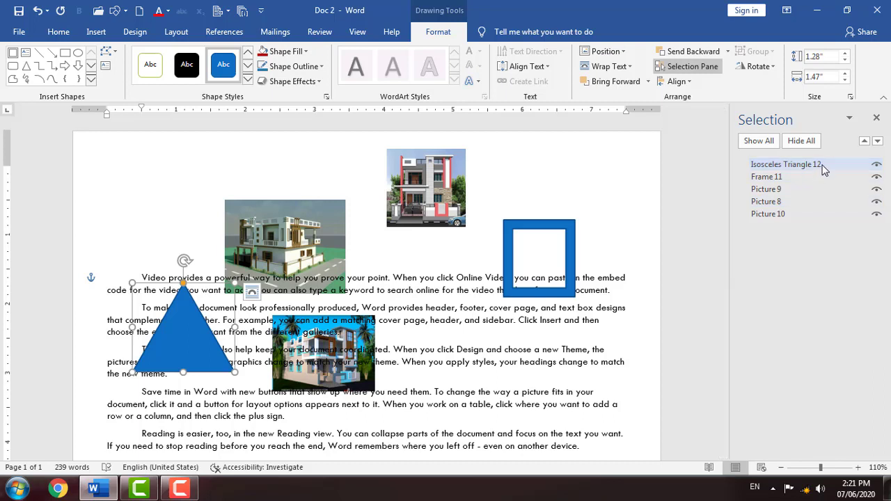
# Delete the frame shape, Picture 9 and Picture 8, selecting each one from the Selection pane's list.
pyautogui.keyDown('ctrl'); pyautogui.click(770, 178); pyautogui.keyUp('ctrl')
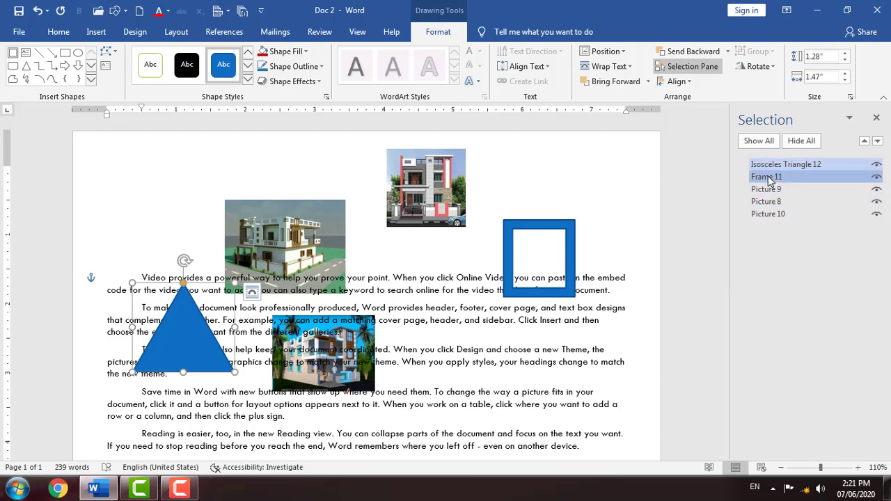
pyautogui.click(772, 167)
pyautogui.click(773, 180)
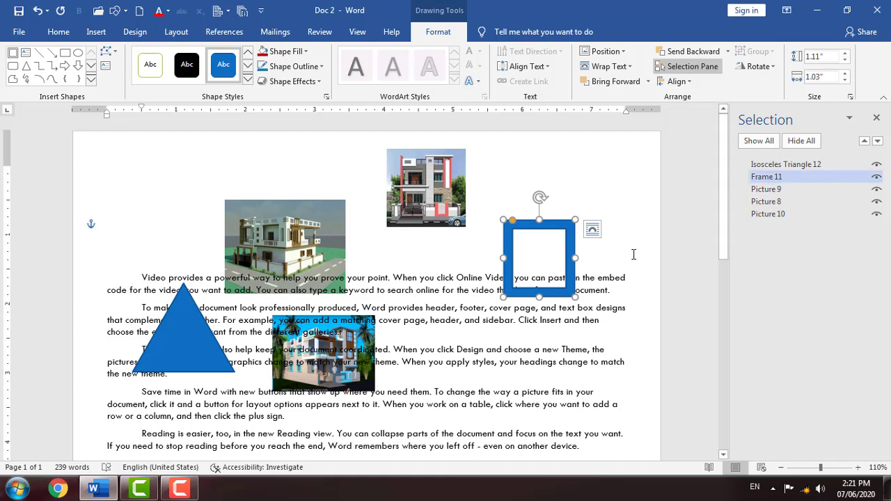
pyautogui.press('Delete')
pyautogui.click(766, 178)
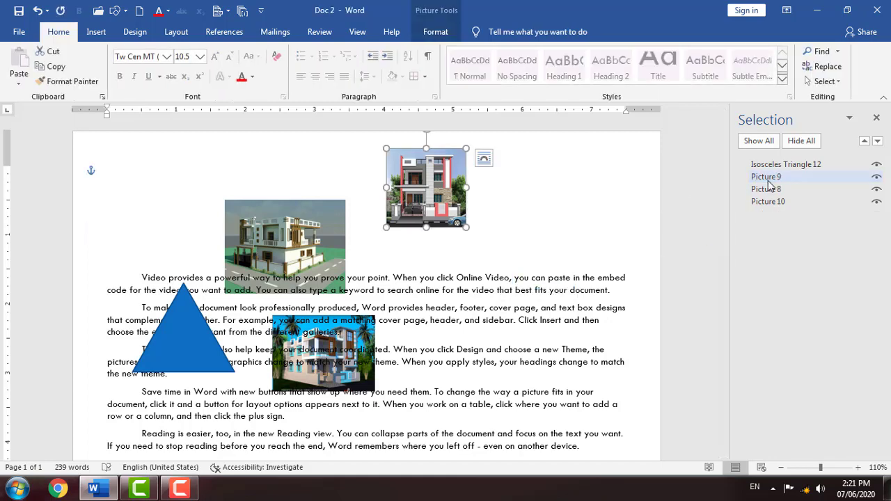
pyautogui.press('Delete')
pyautogui.click(769, 182)
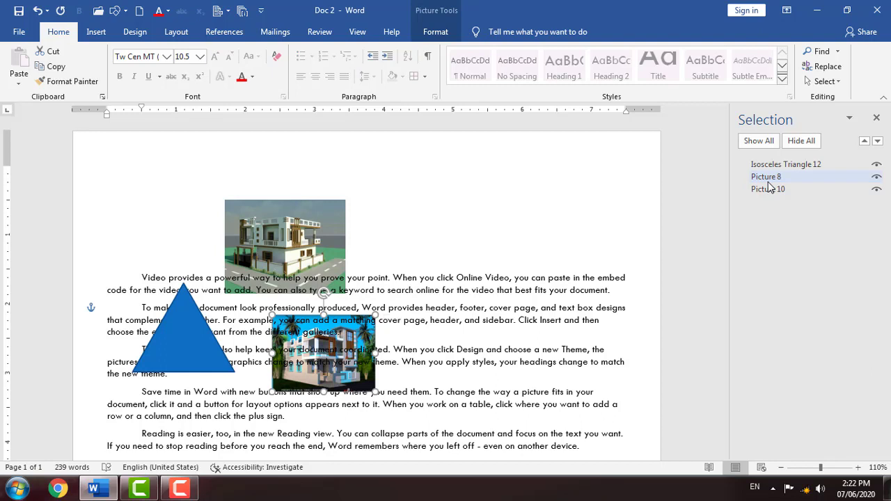
pyautogui.press('Delete')
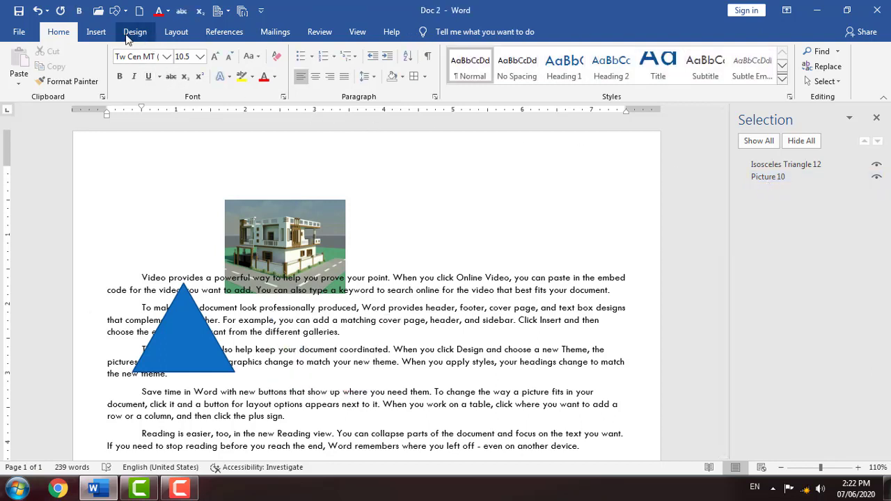
# Nudge the blue triangle slightly downward and view its alignment options.
pyautogui.click(162, 357)
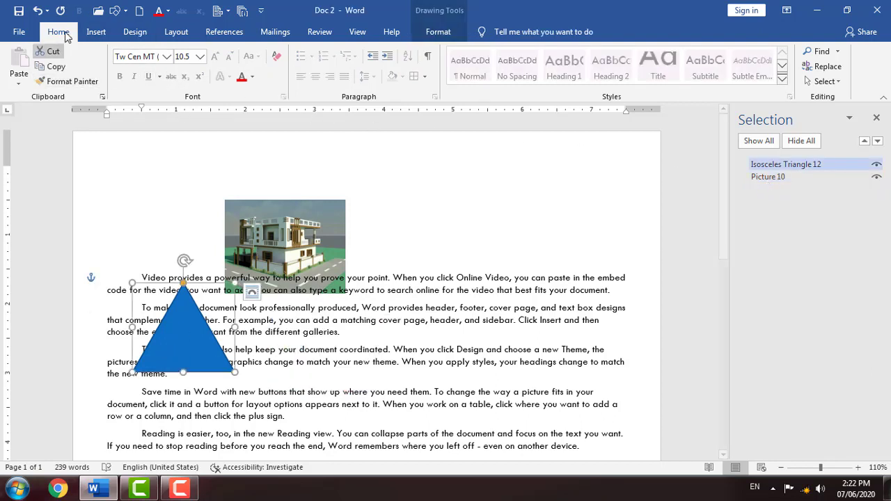
pyautogui.click(428, 32)
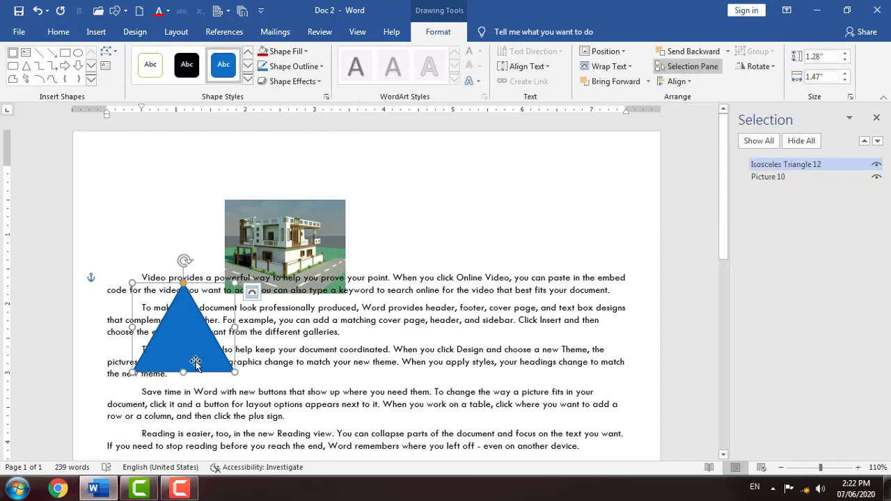
pyautogui.moveTo(202, 348)
pyautogui.mouseDown()
pyautogui.moveTo(227, 343)
pyautogui.moveTo(199, 350)
pyautogui.mouseUp()
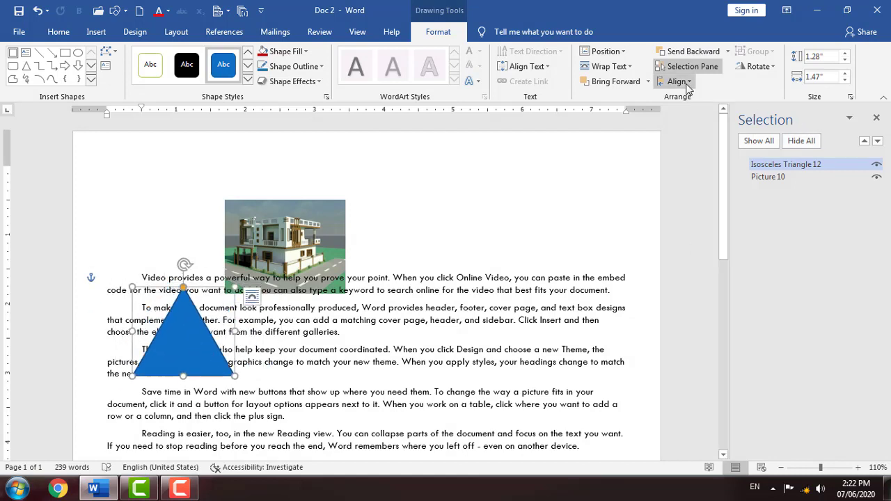
pyautogui.click(688, 81)
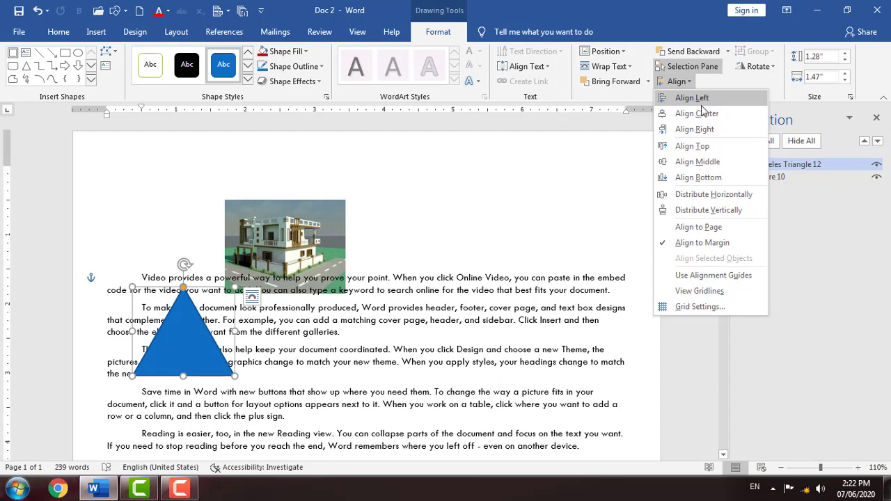
pyautogui.click(453, 280)
# Delete the white-and-brown house picture and move the triangle up into the blank area above the first paragraph.
pyautogui.click(321, 256)
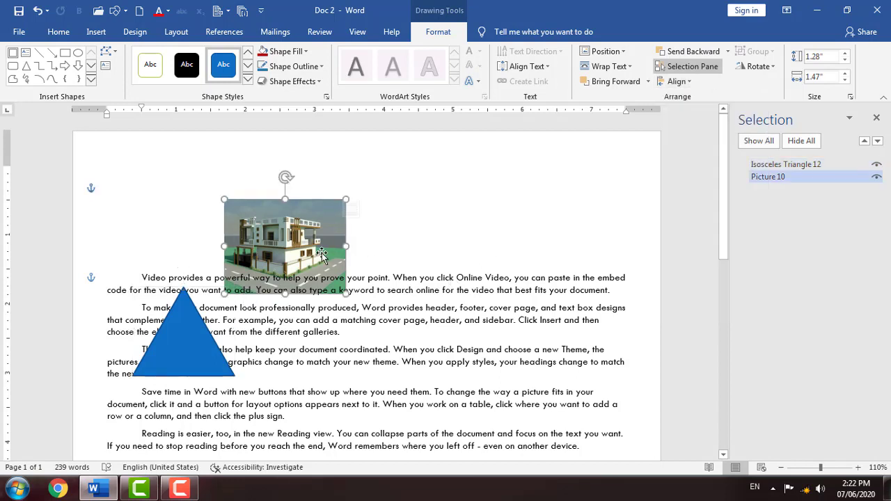
pyautogui.press('Delete')
pyautogui.moveTo(173, 366); pyautogui.dragTo(255, 249)
# Draw a "Not Allowed" symbol about 1.25" by 1.25" to the right of the triangle.
pyautogui.click(96, 32)
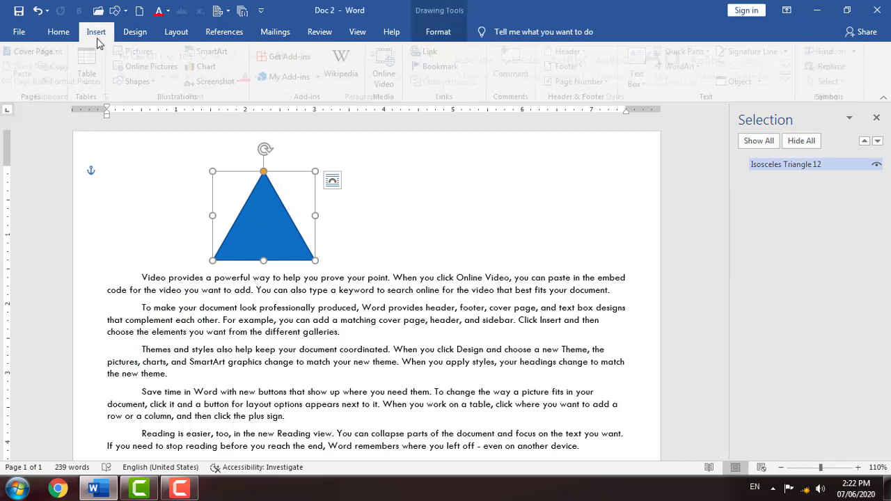
pyautogui.click(139, 81)
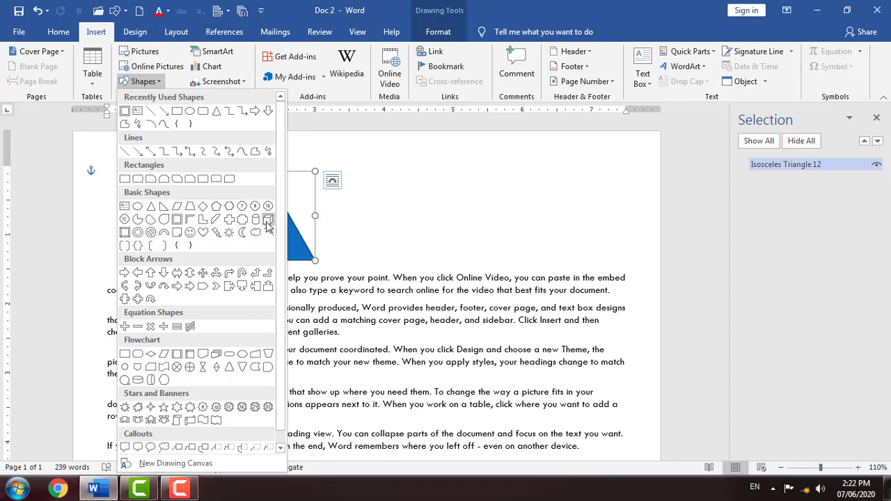
pyautogui.click(150, 232)
pyautogui.moveTo(348, 204)
pyautogui.mouseDown()
pyautogui.moveTo(410, 253)
pyautogui.moveTo(425, 292)
pyautogui.moveTo(435, 293)
pyautogui.moveTo(393, 238)
pyautogui.moveTo(453, 215)
pyautogui.mouseUp()
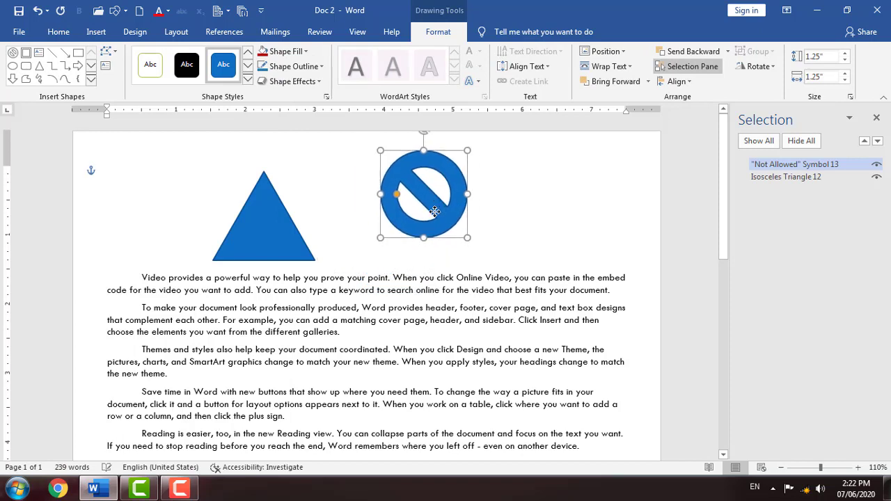
# Select both the "Not Allowed" symbol and the triangle and align them by their left edges.
pyautogui.keyDown('shift'); pyautogui.click(292, 255); pyautogui.keyUp('shift')
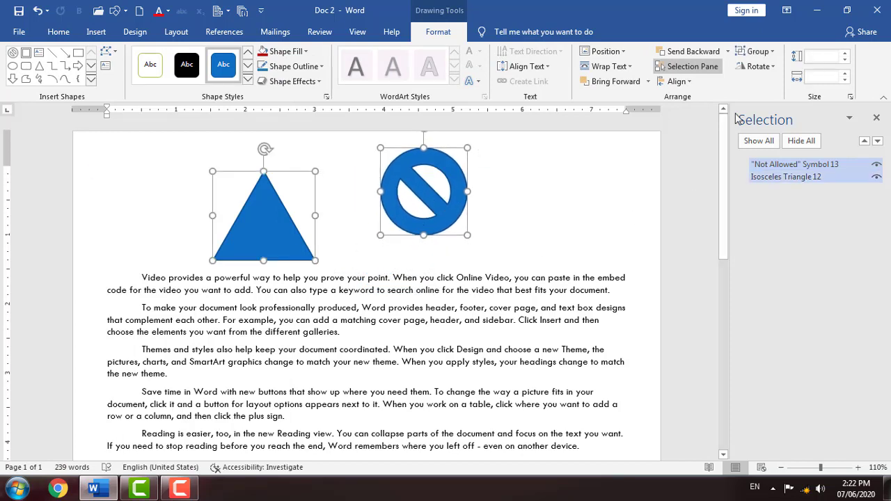
pyautogui.click(675, 82)
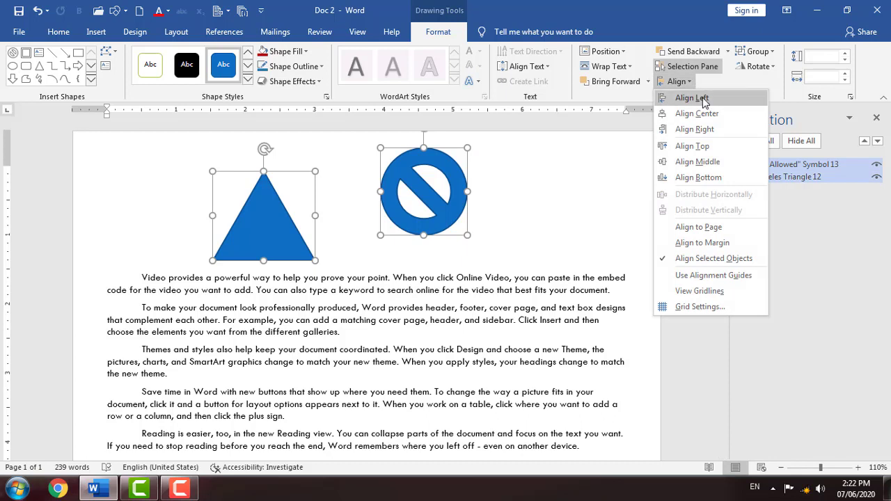
pyautogui.click(704, 99)
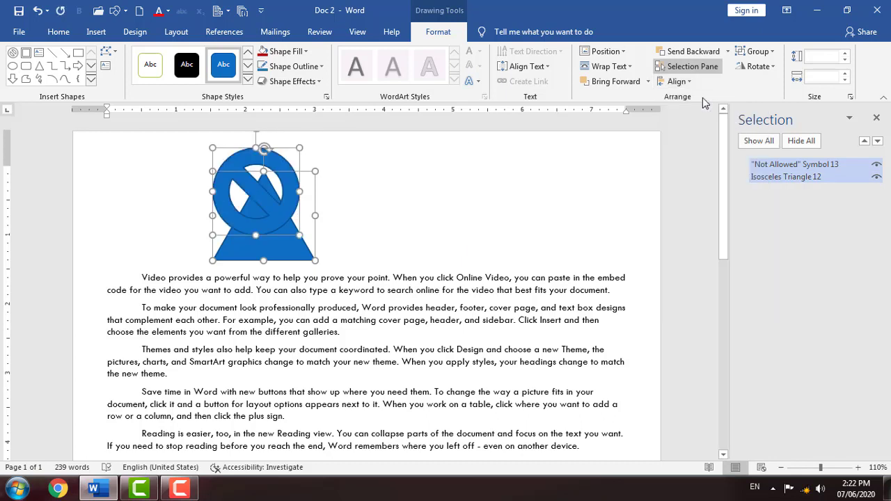
# Align the two selected shapes by their horizontal centers and then by their right edges.
pyautogui.click(674, 81)
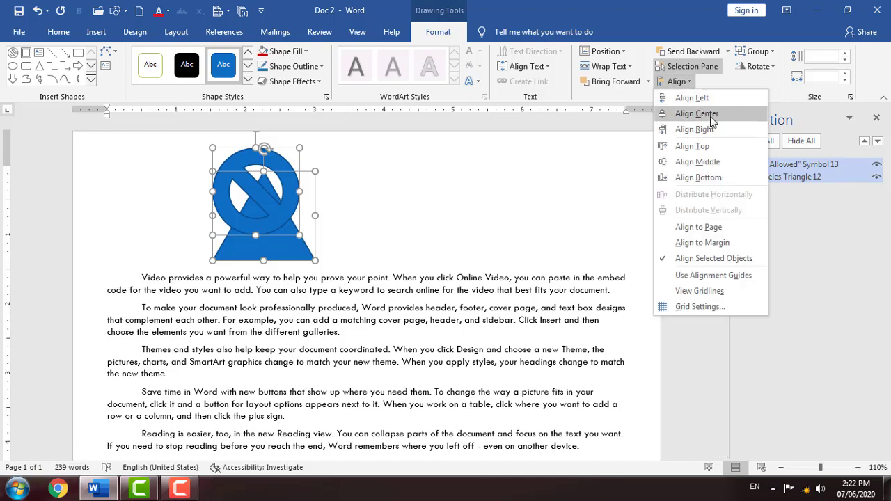
pyautogui.click(710, 116)
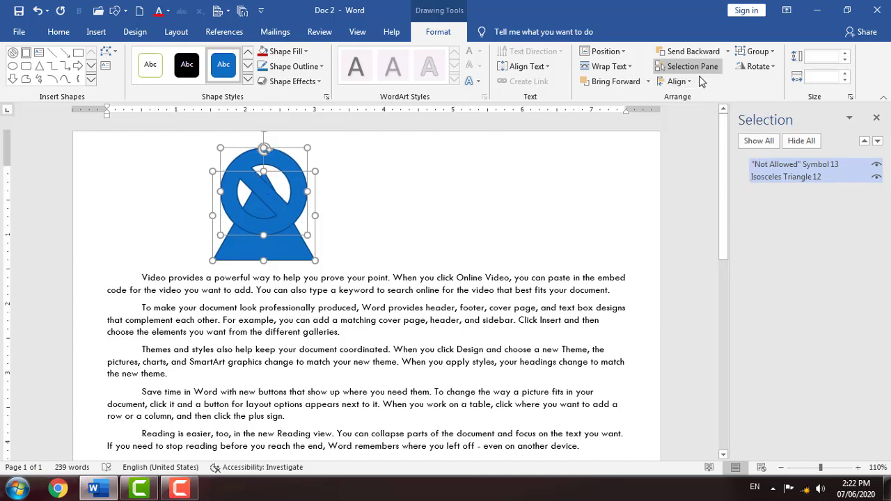
pyautogui.click(690, 82)
pyautogui.click(711, 129)
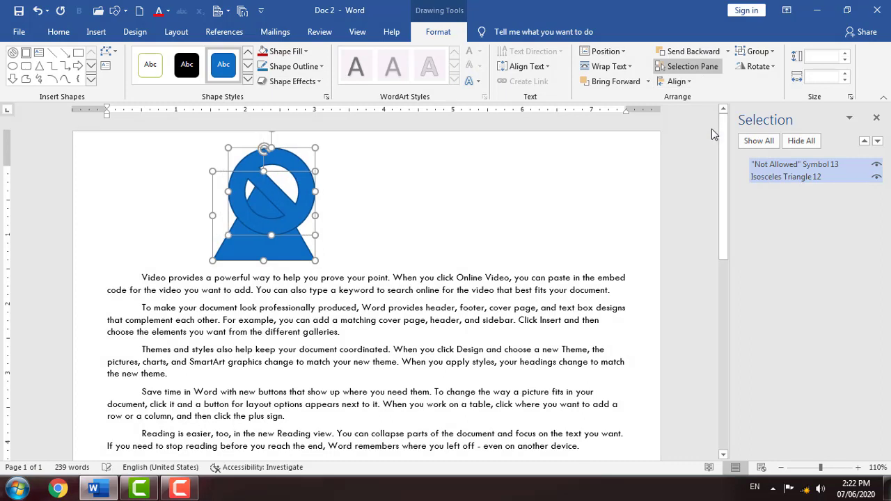
# Align the two selected shapes by their top edges and then by their middles.
pyautogui.click(676, 82)
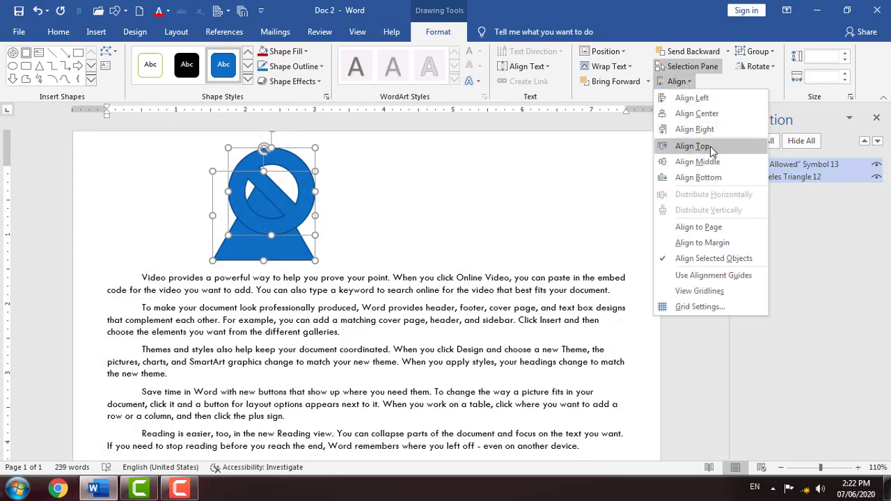
pyautogui.click(711, 145)
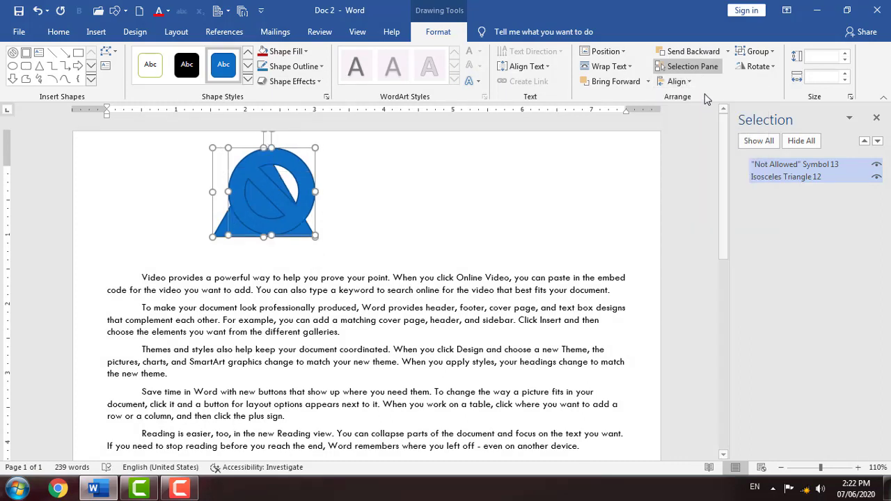
pyautogui.click(676, 82)
pyautogui.click(713, 163)
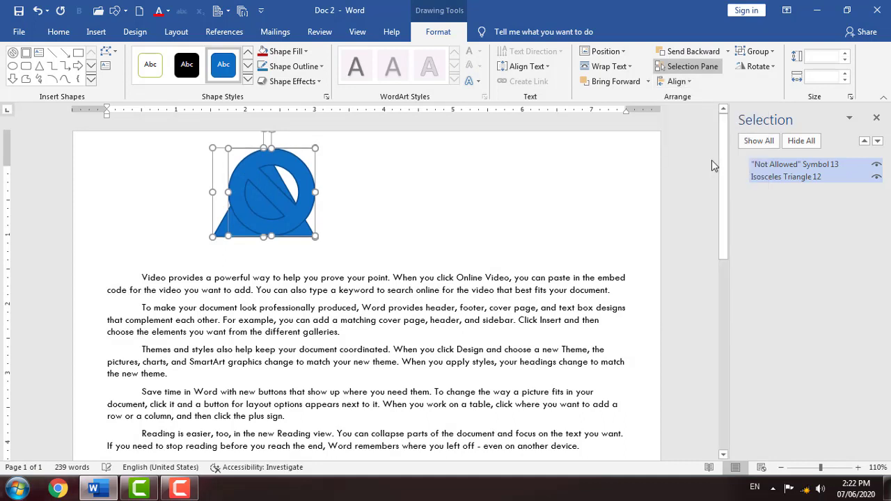
# Align the two selected shapes by their bottom edges and review the remaining alignment and distribution options.
pyautogui.click(675, 82)
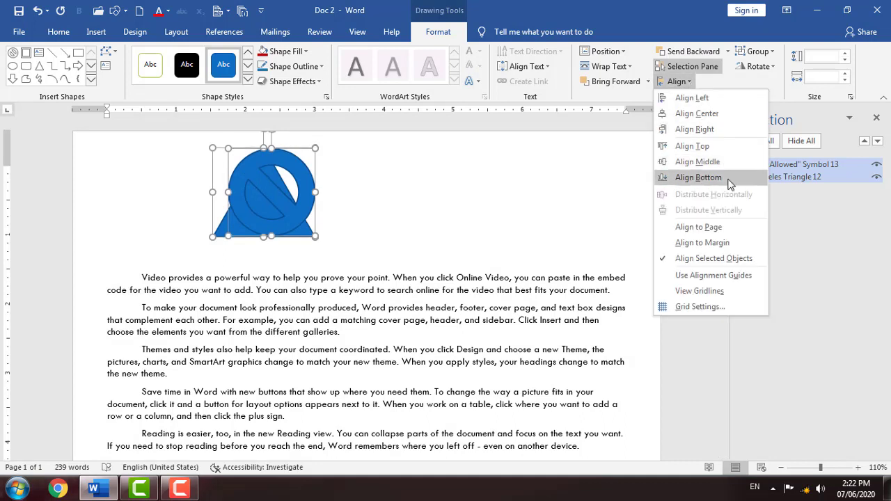
pyautogui.click(731, 185)
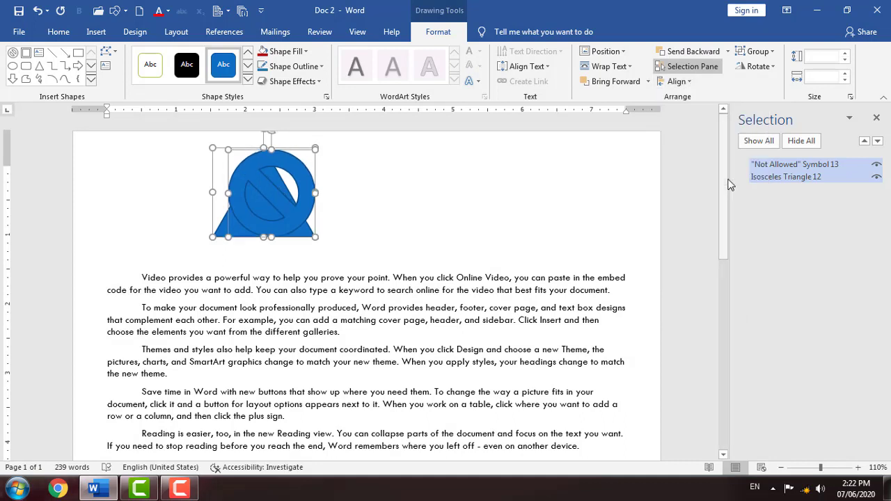
pyautogui.click(689, 79)
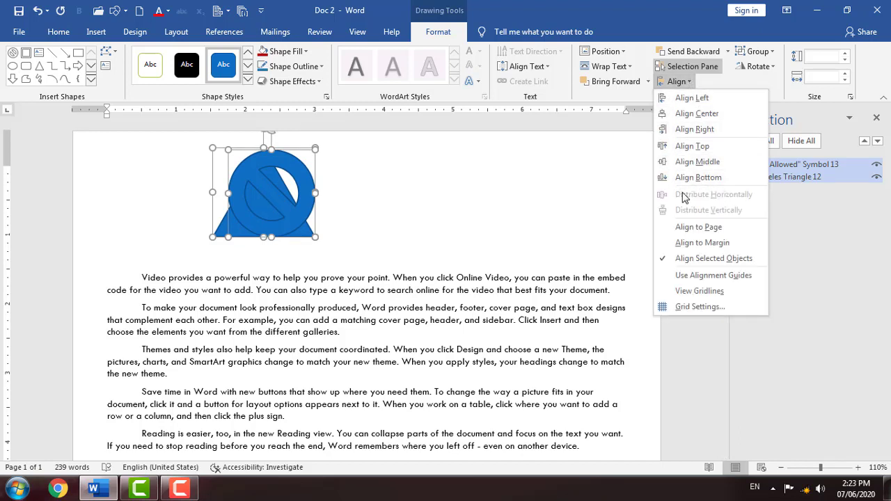
pyautogui.click(374, 234)
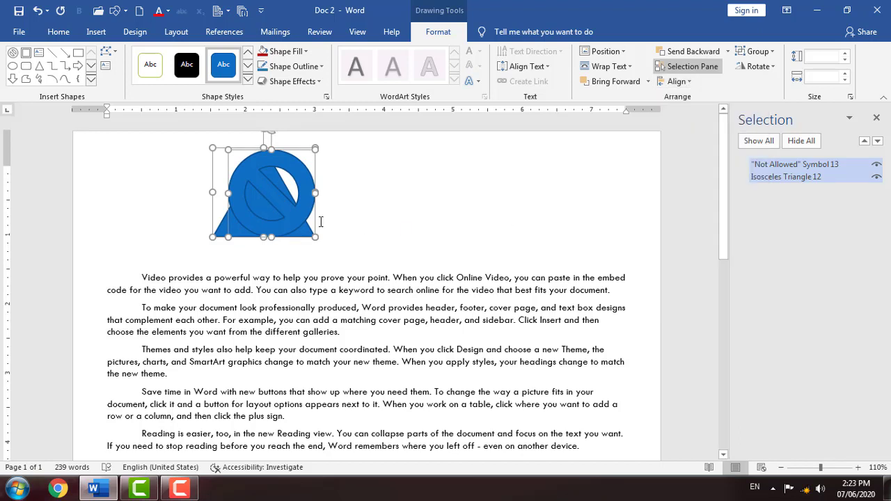
# Move the "Not Allowed" symbol right, clear of the triangle, and move the triangle down over the first paragraph.
pyautogui.click(291, 202)
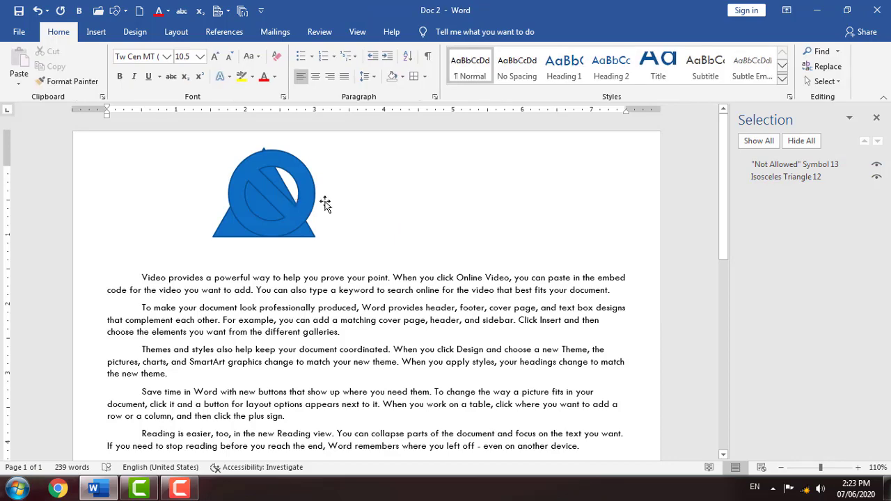
pyautogui.moveTo(325, 201); pyautogui.dragTo(540, 201)
pyautogui.moveTo(243, 232); pyautogui.dragTo(256, 299)
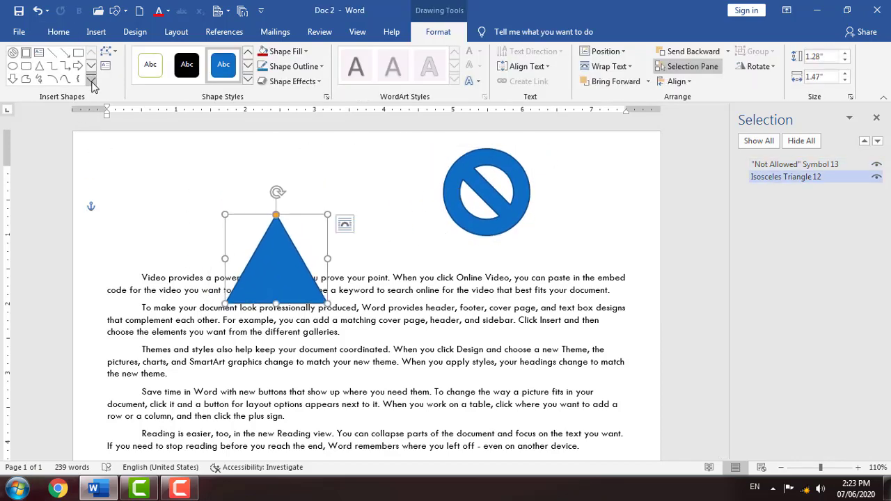
# Draw a smiley face about 1.43" high and 1.41" wide over the text, below the "Not Allowed" symbol.
pyautogui.click(91, 78)
pyautogui.click(78, 190)
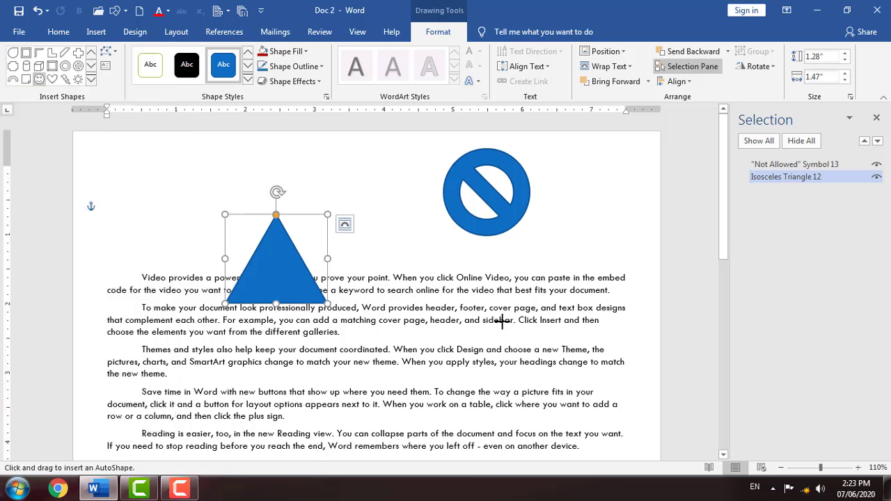
pyautogui.moveTo(410, 289)
pyautogui.mouseDown()
pyautogui.moveTo(493, 391)
pyautogui.moveTo(509, 390)
pyautogui.mouseUp()
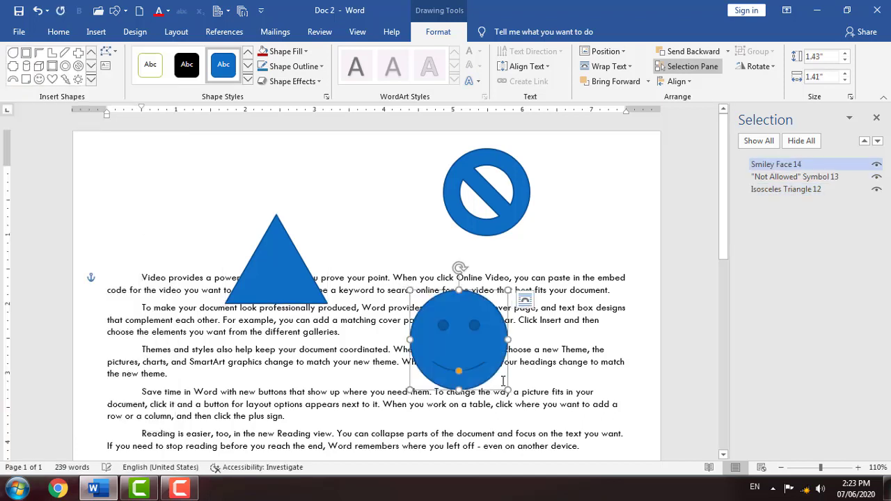
# Select the smiley face, triangle and "Not Allowed" symbol together and distribute them horizontally and then vertically.
pyautogui.keyDown('shift'); pyautogui.click(308, 293); pyautogui.keyUp('shift')
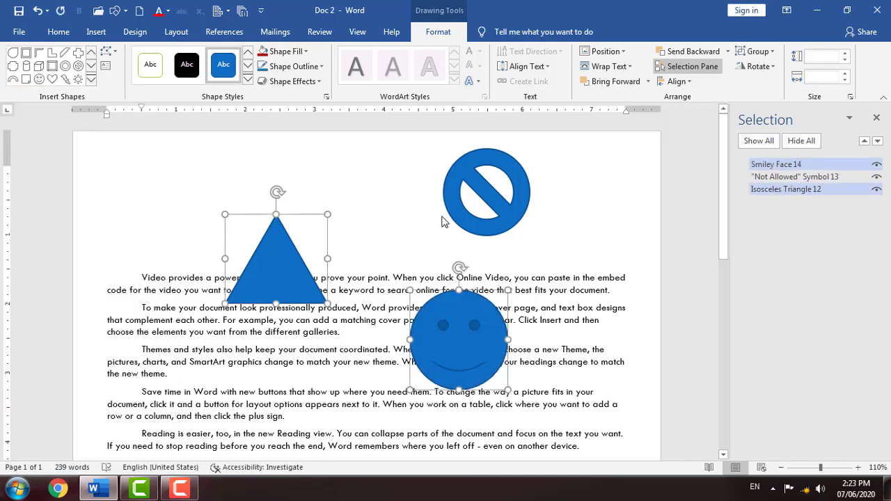
pyautogui.keyDown('shift'); pyautogui.click(453, 208); pyautogui.keyUp('shift')
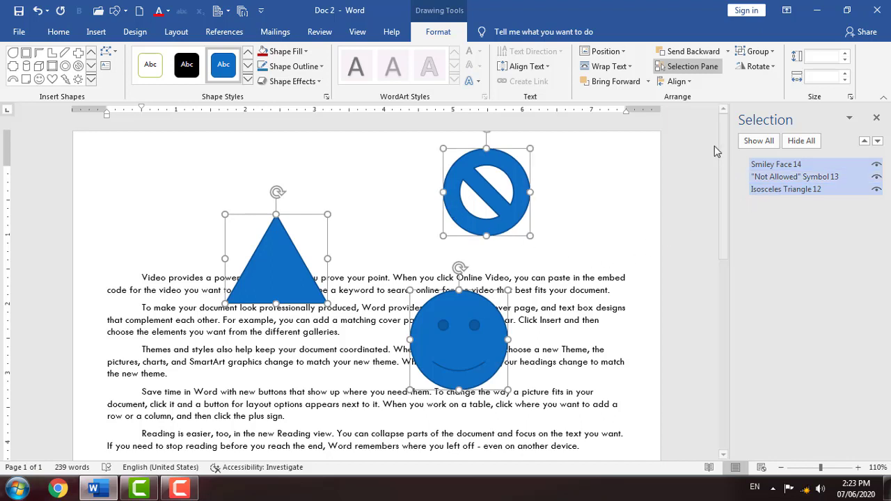
pyautogui.click(674, 81)
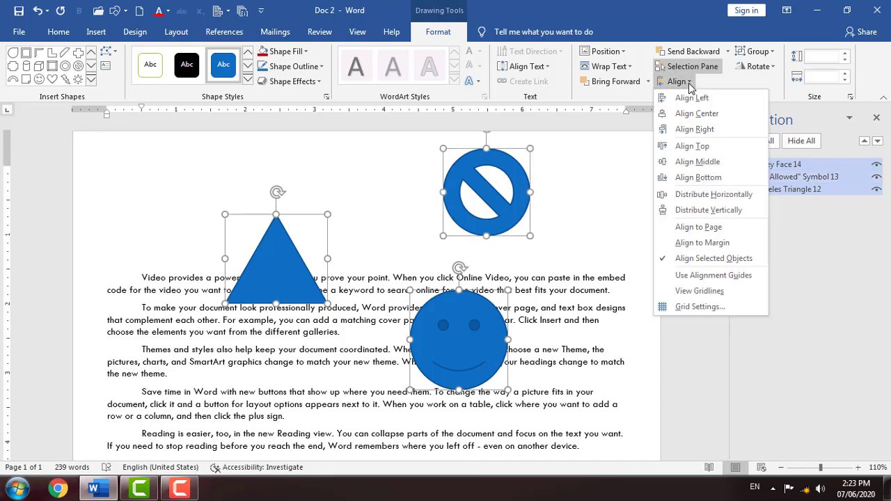
pyautogui.click(734, 200)
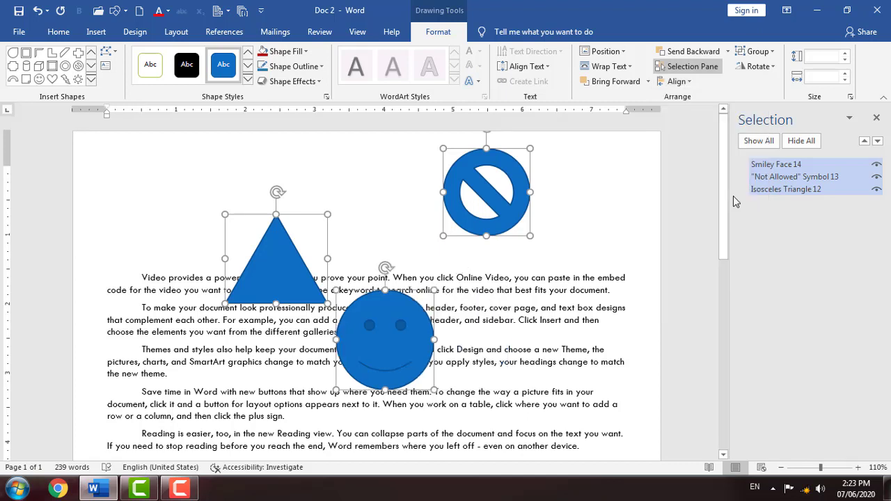
pyautogui.click(676, 81)
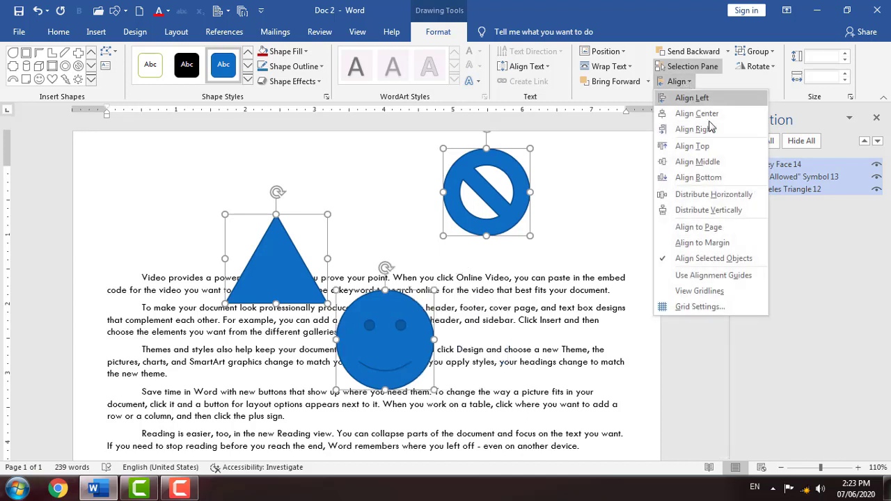
pyautogui.click(732, 210)
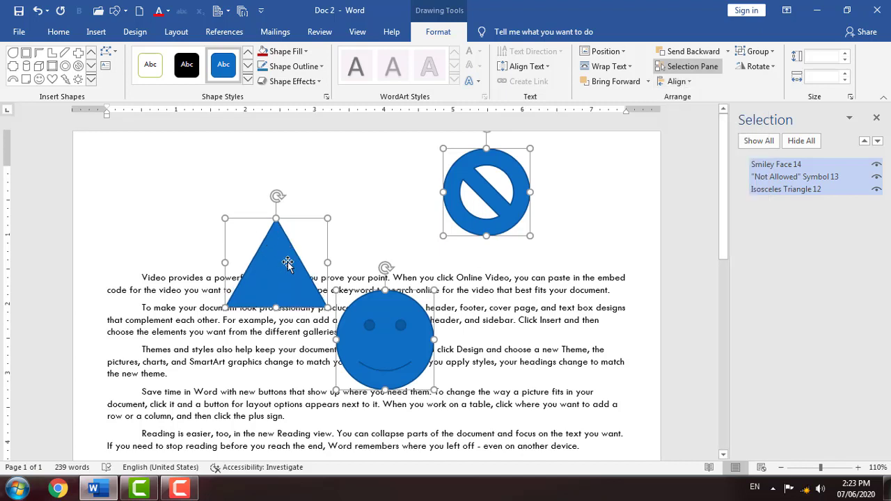
# Switch the alignment reference of the three shapes to the page and the margin, ending on selected objects.
pyautogui.click(680, 82)
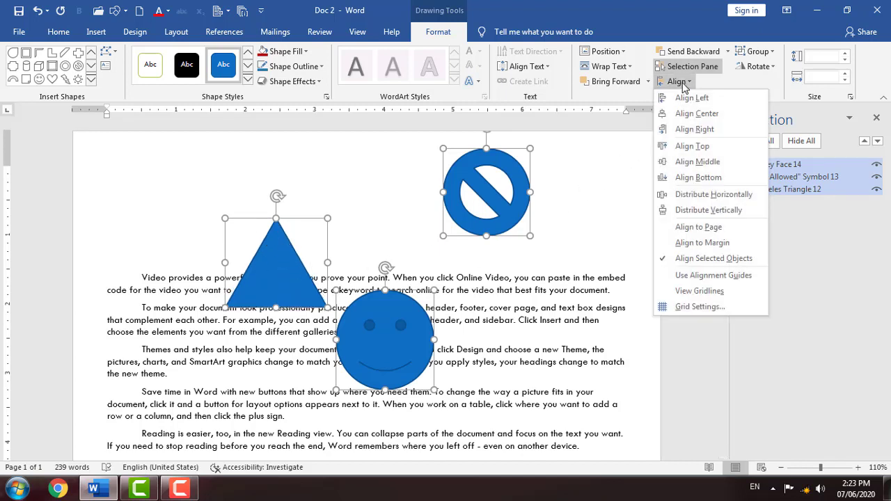
pyautogui.click(717, 228)
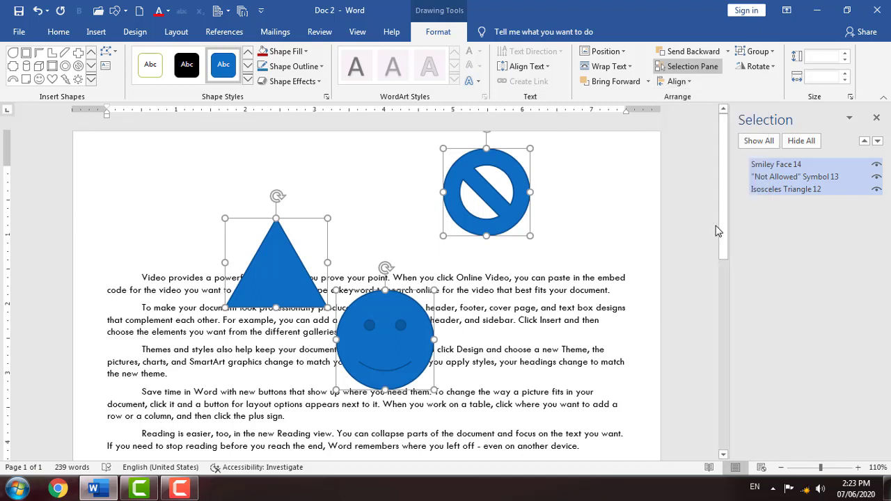
pyautogui.click(677, 82)
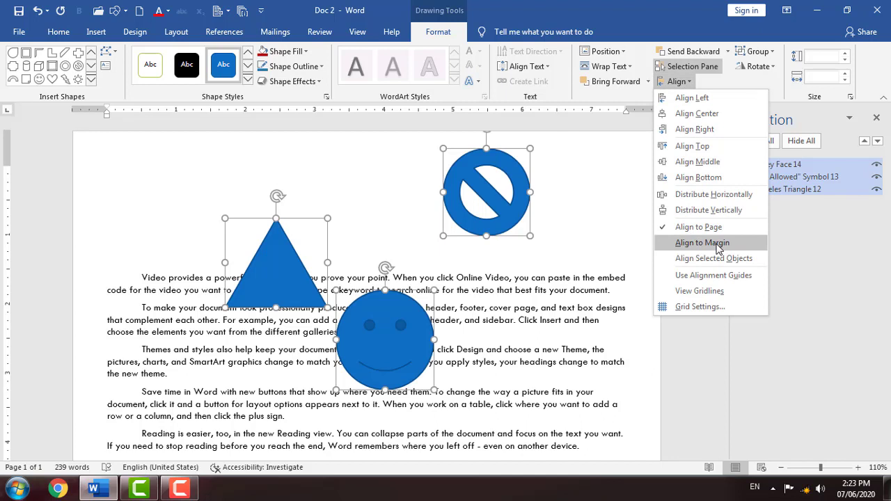
pyautogui.click(720, 243)
pyautogui.click(679, 82)
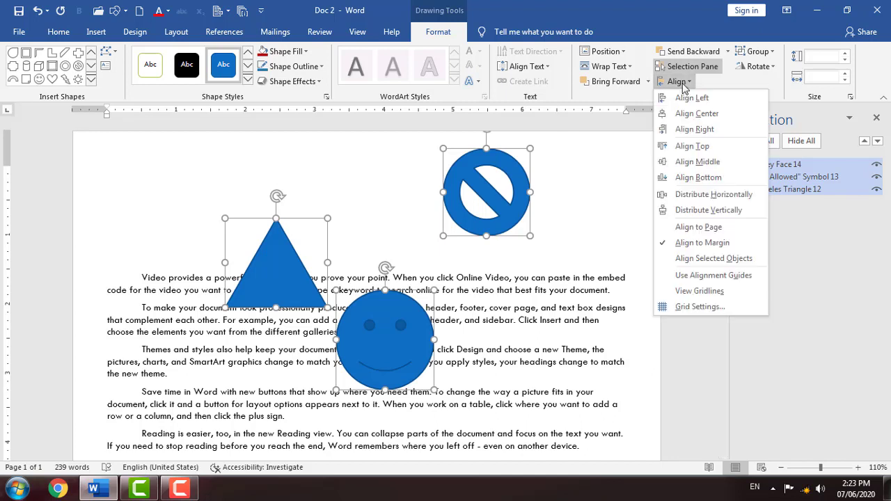
pyautogui.click(729, 264)
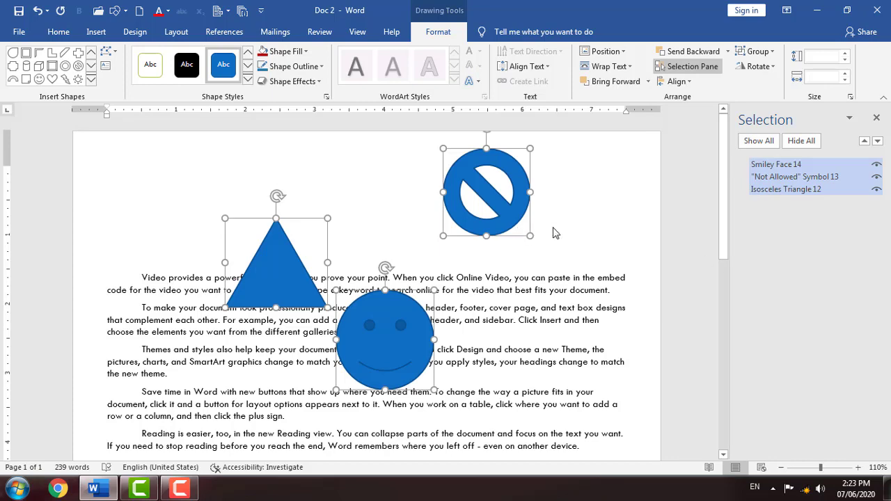
# Select only the "Not Allowed" symbol, hide the Selection pane and turn on the alignment guides.
pyautogui.click(503, 219)
pyautogui.click(688, 66)
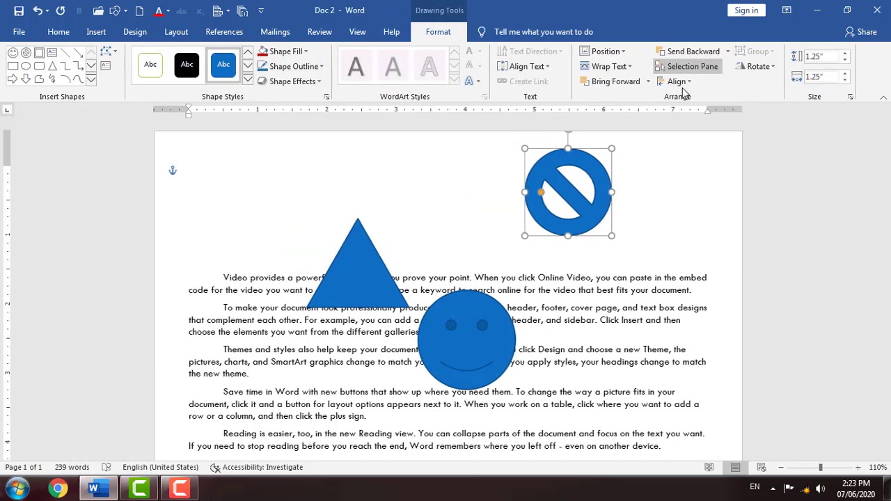
pyautogui.click(677, 81)
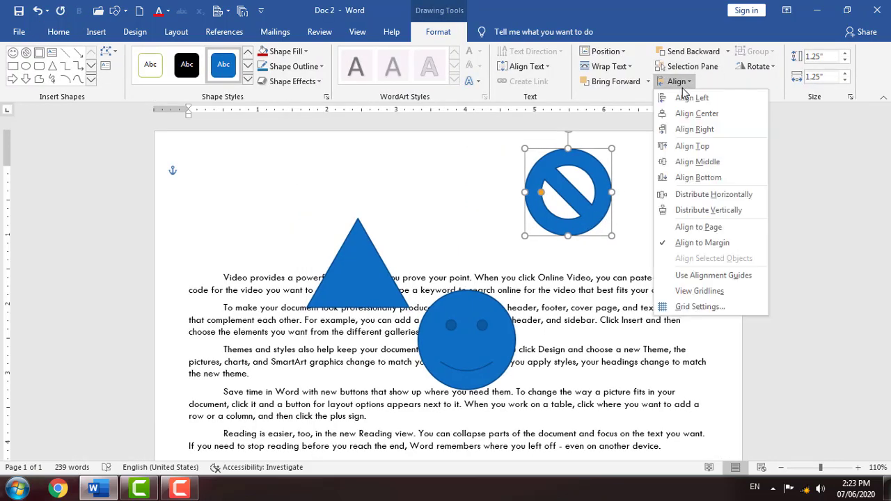
pyautogui.click(711, 275)
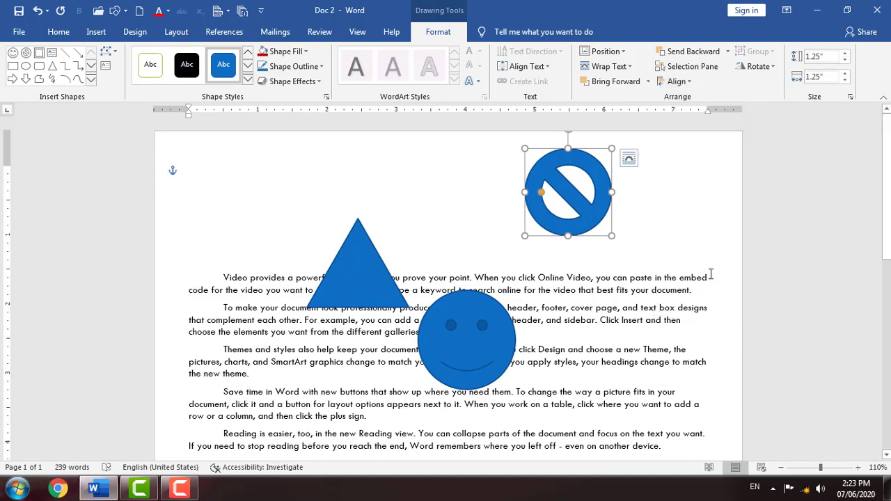
# Select the smiley face and display the drawing gridlines on the page.
pyautogui.click(647, 221)
pyautogui.click(485, 306)
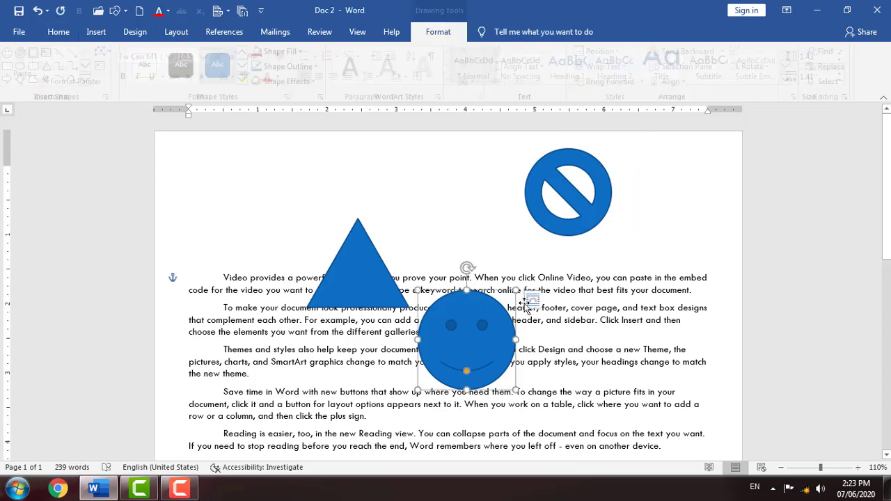
pyautogui.click(674, 82)
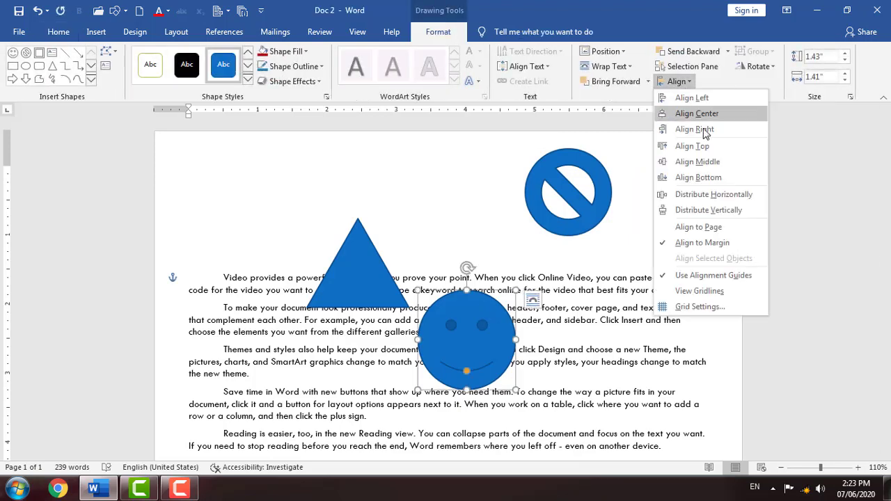
pyautogui.click(721, 294)
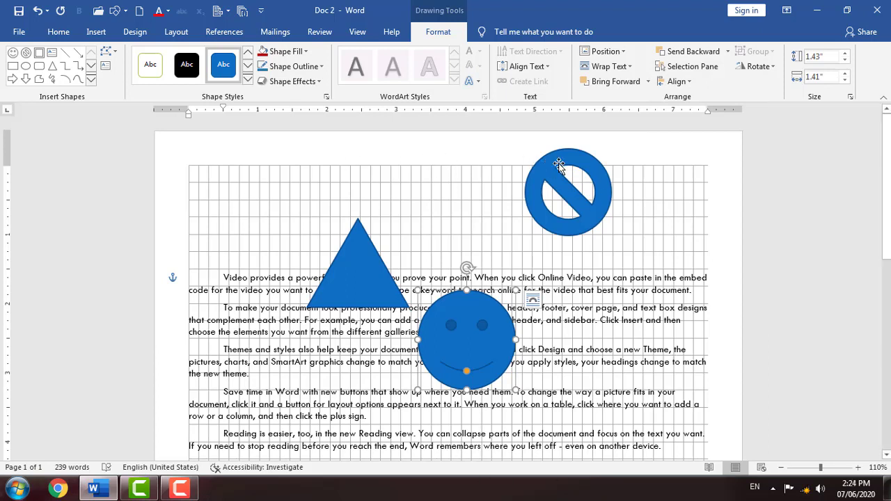
# Set the grid's horizontal and vertical spacing to 0.4".
pyautogui.click(687, 83)
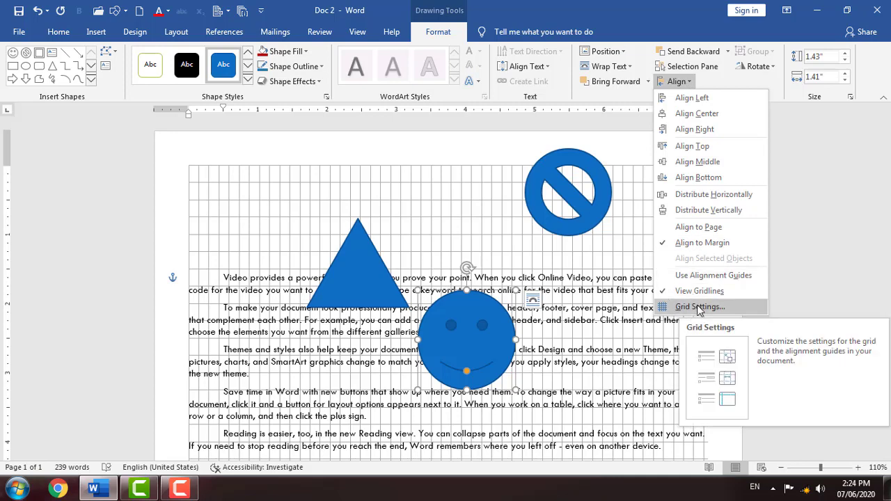
pyautogui.click(699, 307)
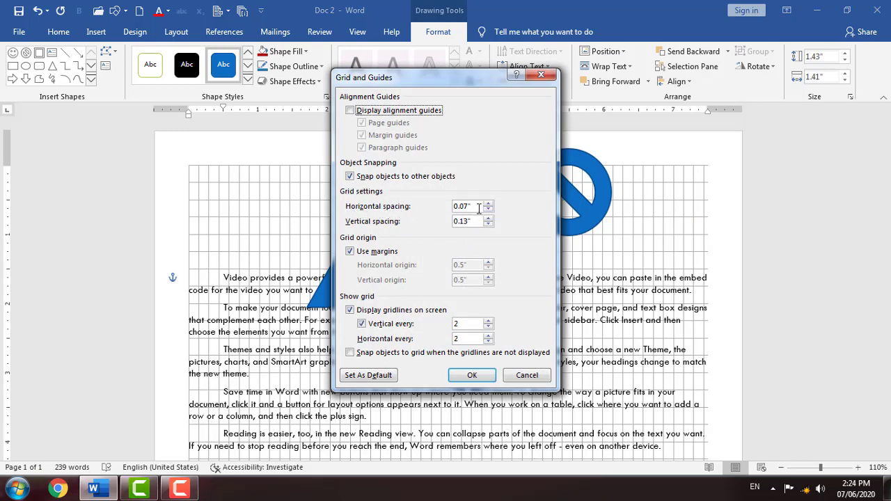
pyautogui.moveTo(478, 208); pyautogui.dragTo(406, 208)
pyautogui.press('Tab')
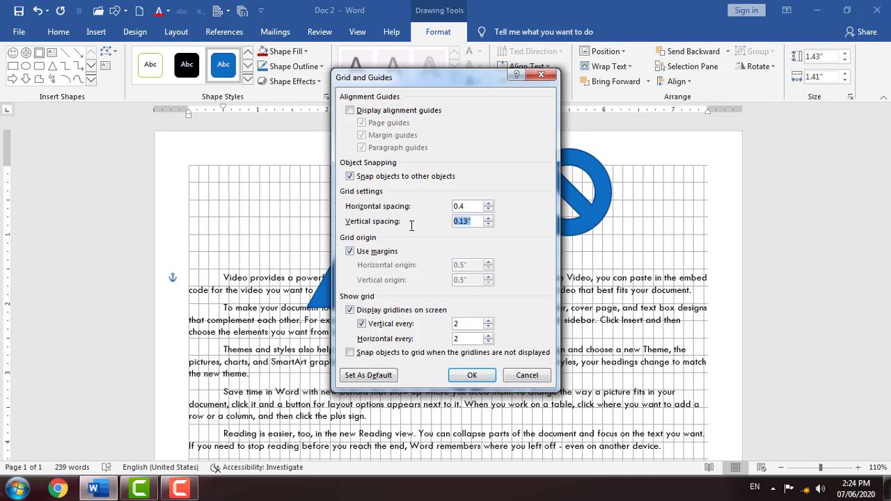
pyautogui.write('0.4')
pyautogui.click(472, 376)
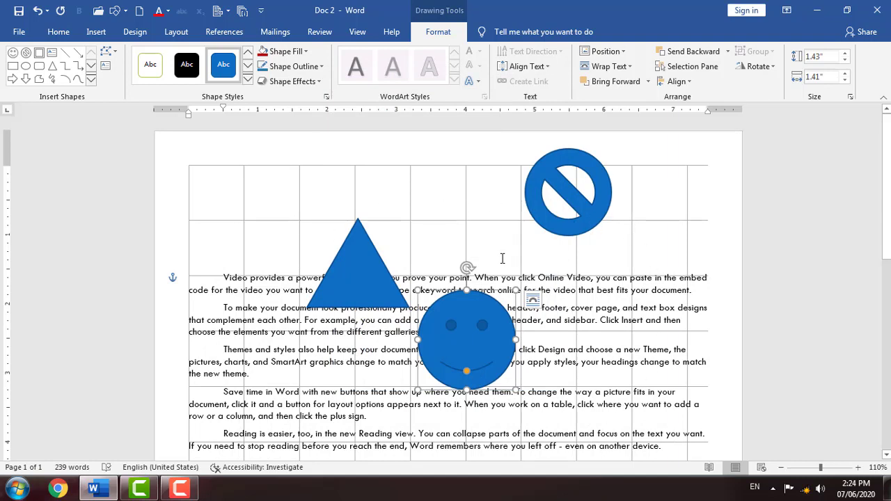
# Set the grid's horizontal and vertical spacing to 0.04".
pyautogui.click(677, 82)
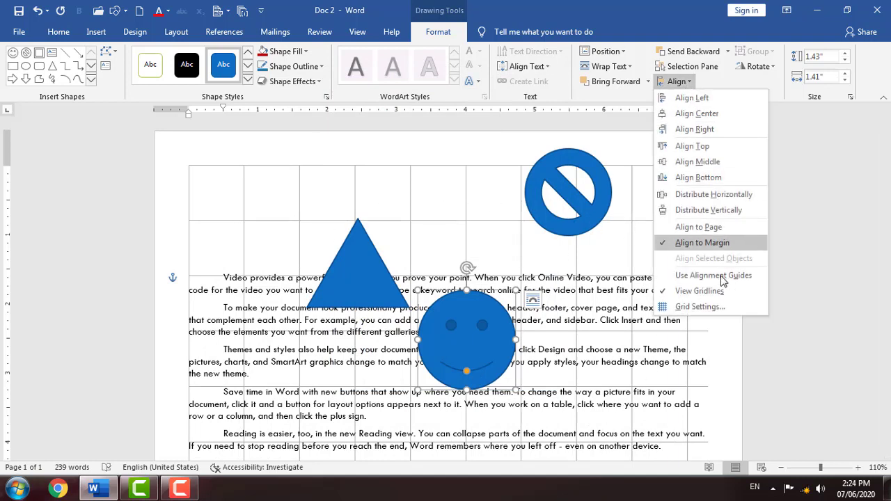
pyautogui.click(723, 301)
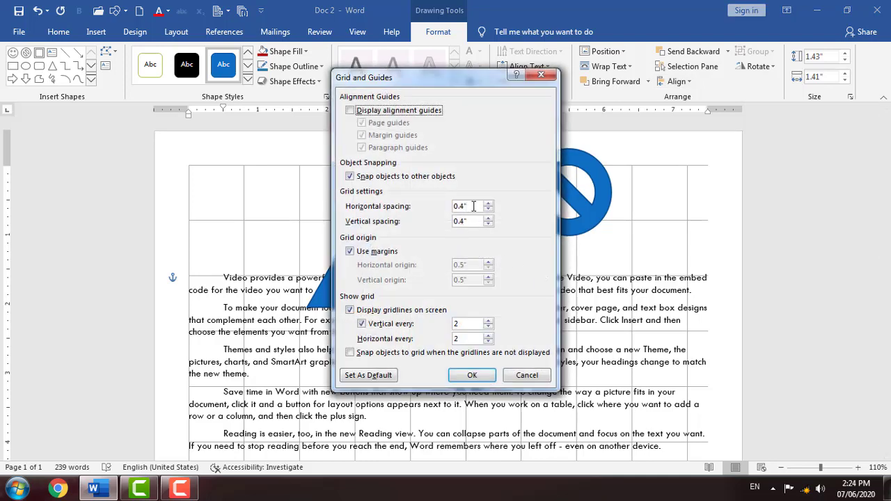
pyautogui.moveTo(473, 206); pyautogui.dragTo(377, 206)
pyautogui.moveTo(475, 221); pyautogui.dragTo(424, 226)
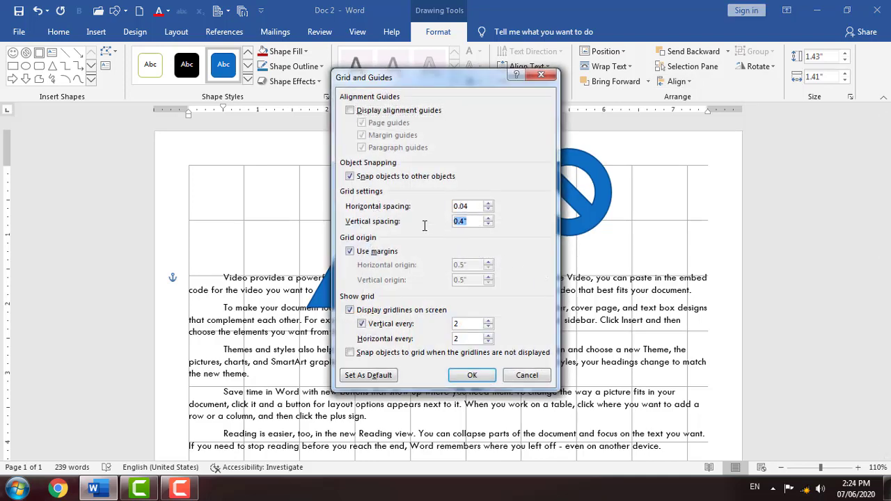
pyautogui.write('0.04')
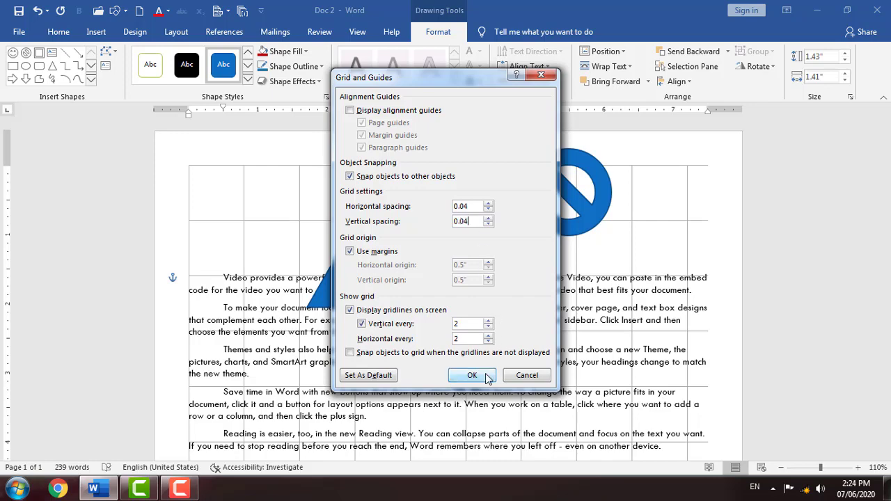
pyautogui.click(472, 376)
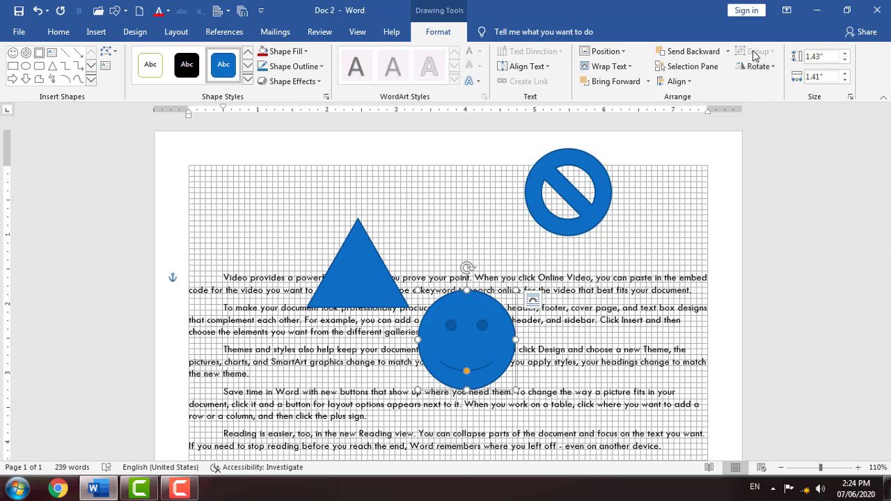
# Group the "Not Allowed" symbol, triangle and smiley face, and move the group down and to the left.
pyautogui.click(581, 206)
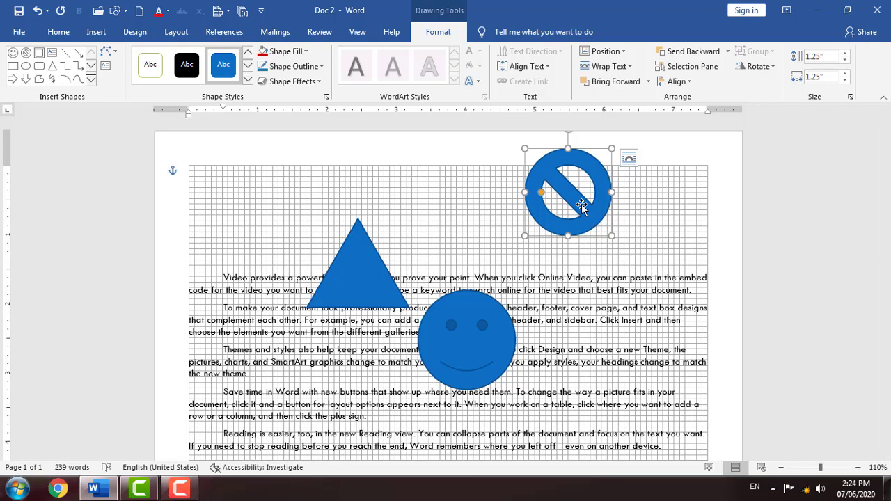
pyautogui.keyDown('shift'); pyautogui.click(361, 278); pyautogui.keyUp('shift')
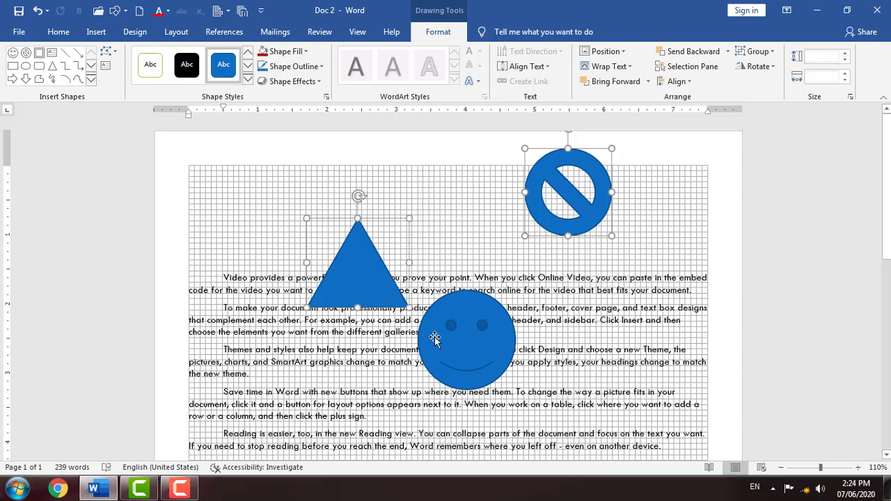
pyautogui.keyDown('shift'); pyautogui.click(507, 341); pyautogui.keyUp('shift')
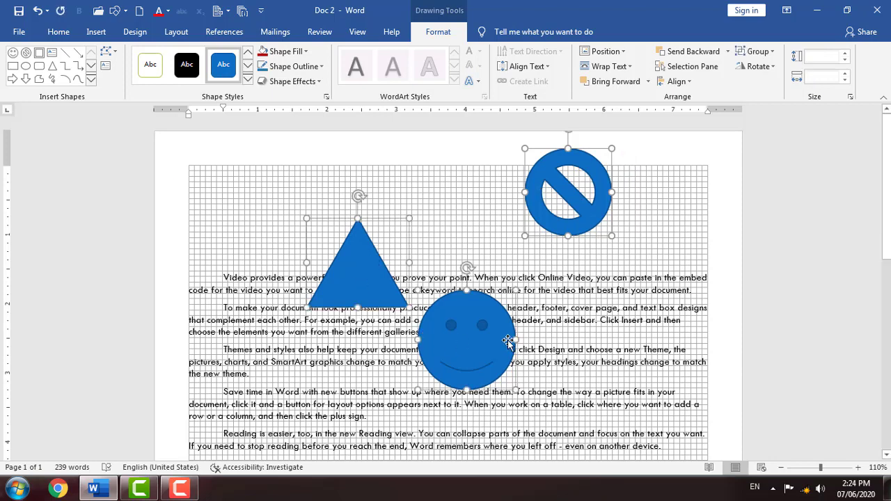
pyautogui.click(759, 51)
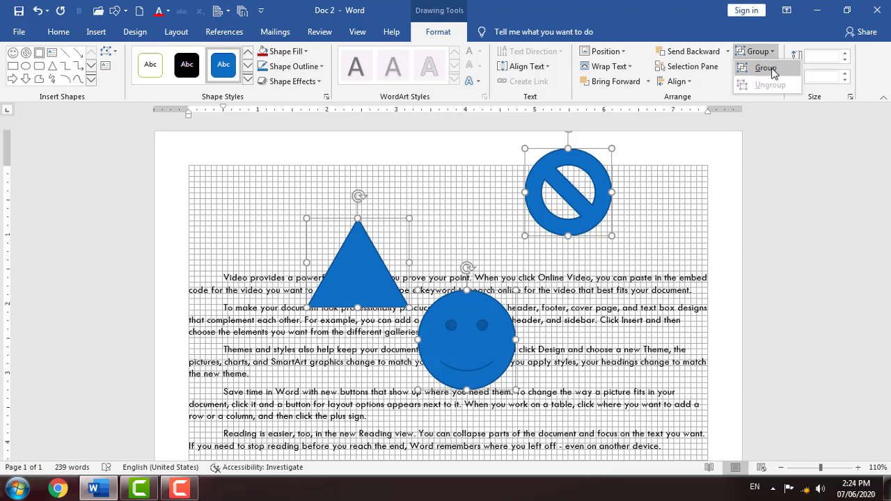
pyautogui.click(772, 70)
pyautogui.moveTo(585, 182); pyautogui.dragTo(516, 190)
# Shrink the "Not Allowed" symbol within the group to about 1.06" high and 1.01" wide, then reselect the whole group.
pyautogui.click(516, 189)
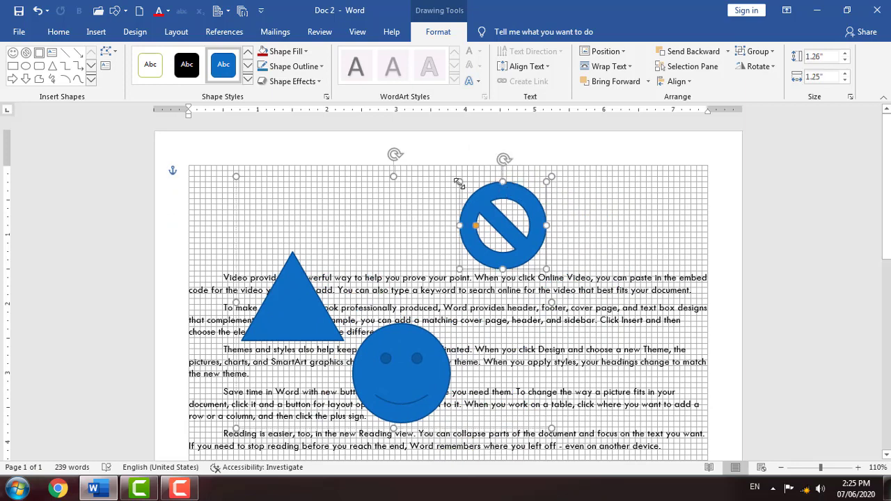
pyautogui.moveTo(459, 182); pyautogui.dragTo(477, 196)
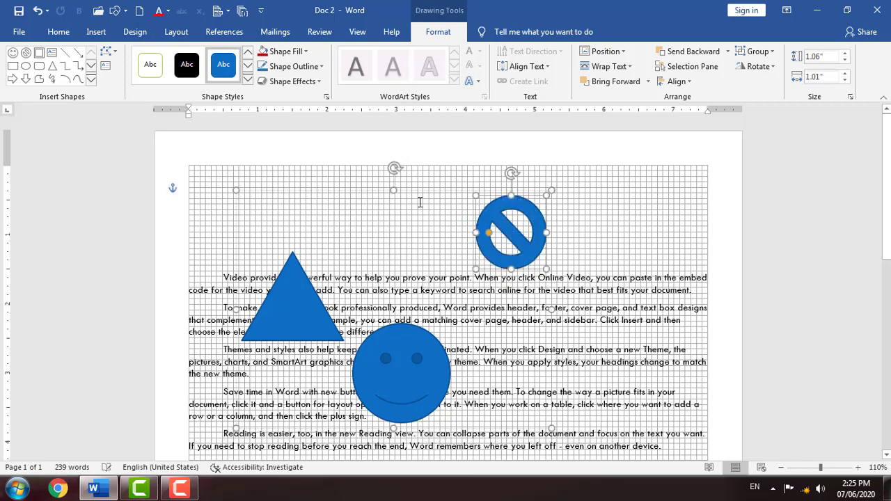
pyautogui.click(416, 195)
pyautogui.click(271, 273)
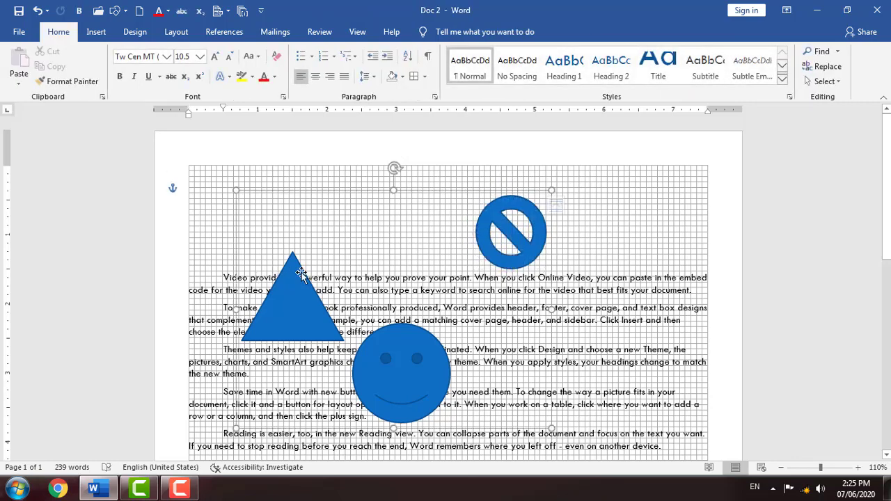
# Shrink the whole shape group to about 2.36" high and 3.63" wide, then select the triangle within it and clear the selection.
pyautogui.moveTo(319, 255)
pyautogui.mouseDown()
pyautogui.moveTo(437, 340)
pyautogui.moveTo(295, 258)
pyautogui.mouseUp()
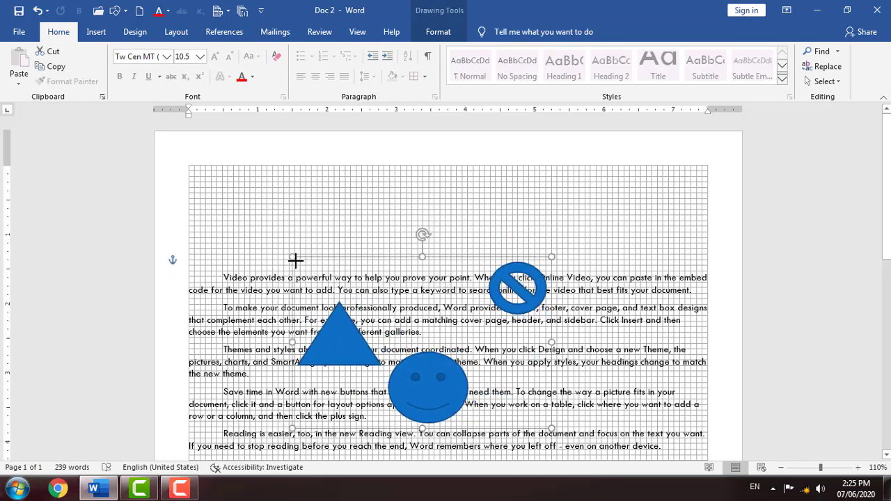
pyautogui.click(348, 259)
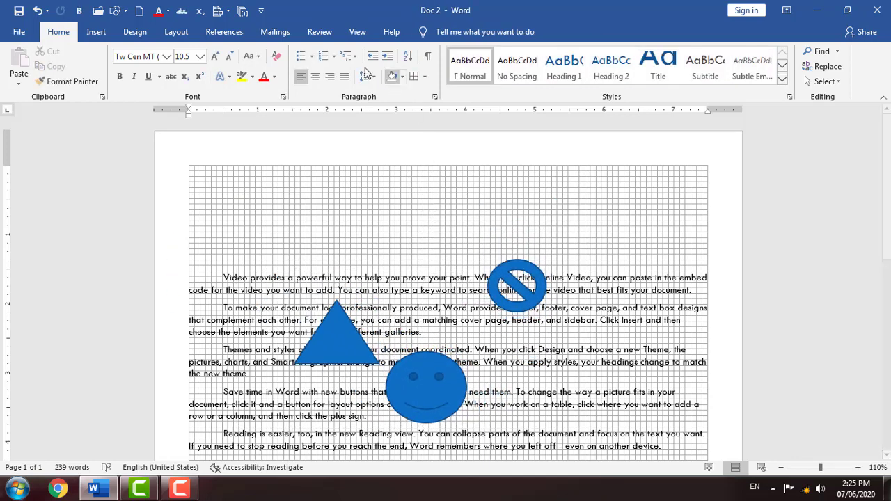
pyautogui.click(353, 332)
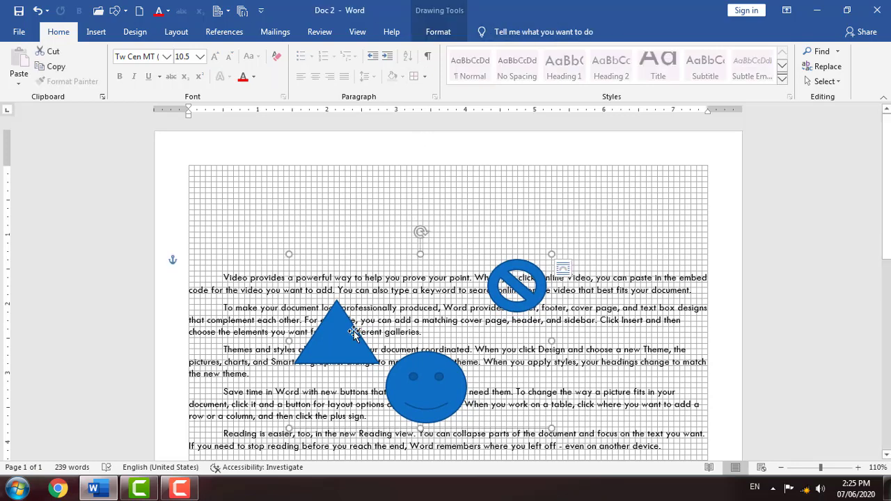
pyautogui.click(352, 333)
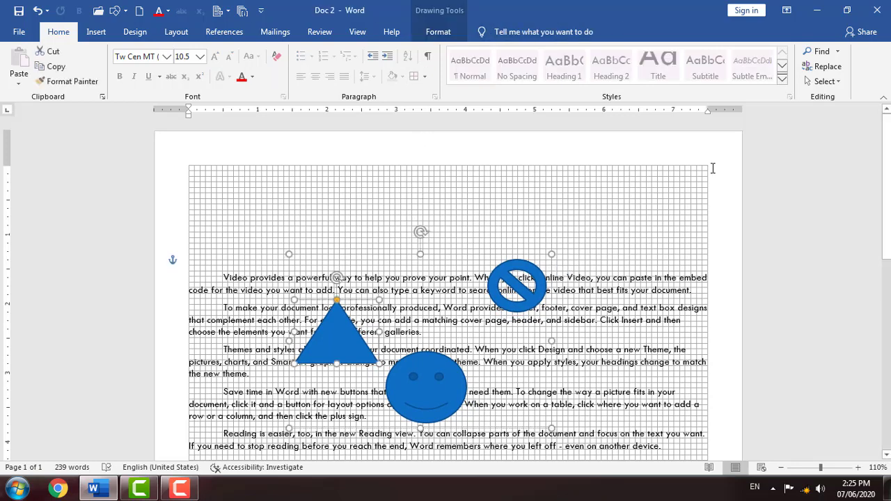
pyautogui.click(491, 275)
pyautogui.click(466, 265)
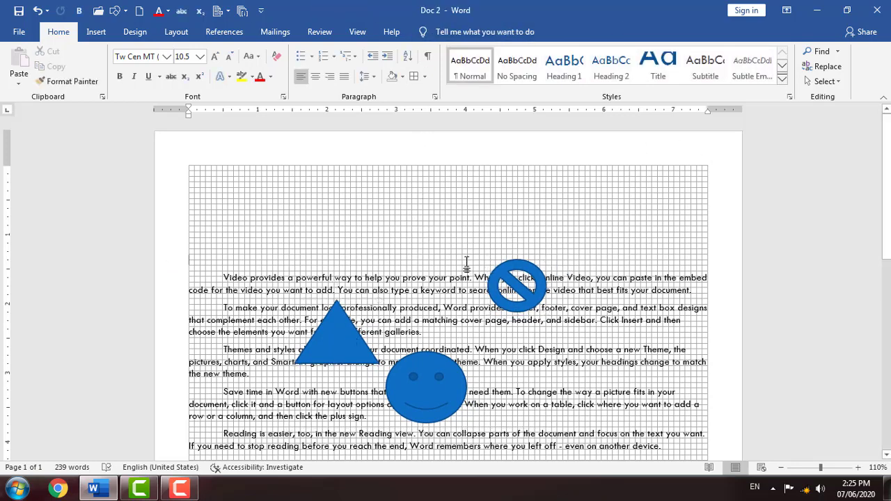
# Ungroup the three shapes and shrink the "Not Allowed" symbol on its own to about 0.75" wide.
pyautogui.click(492, 296)
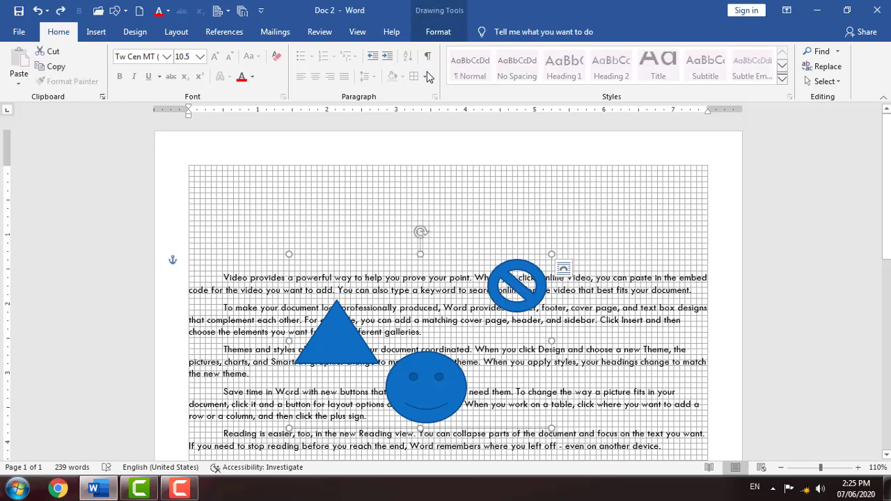
pyautogui.click(438, 31)
pyautogui.click(758, 51)
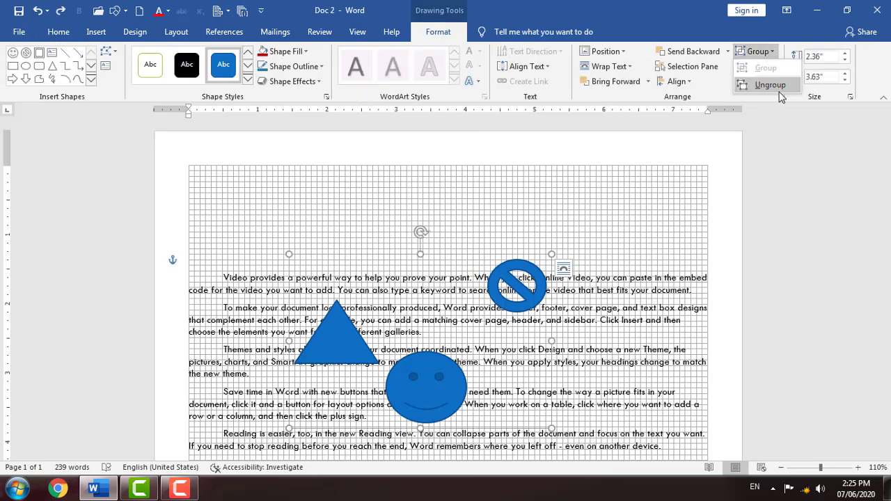
pyautogui.click(770, 85)
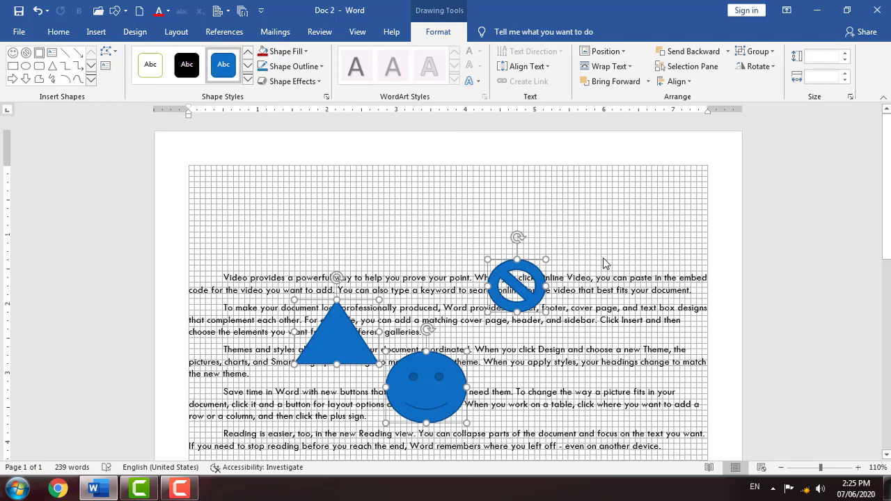
pyautogui.click(541, 282)
pyautogui.moveTo(546, 286); pyautogui.dragTo(541, 287)
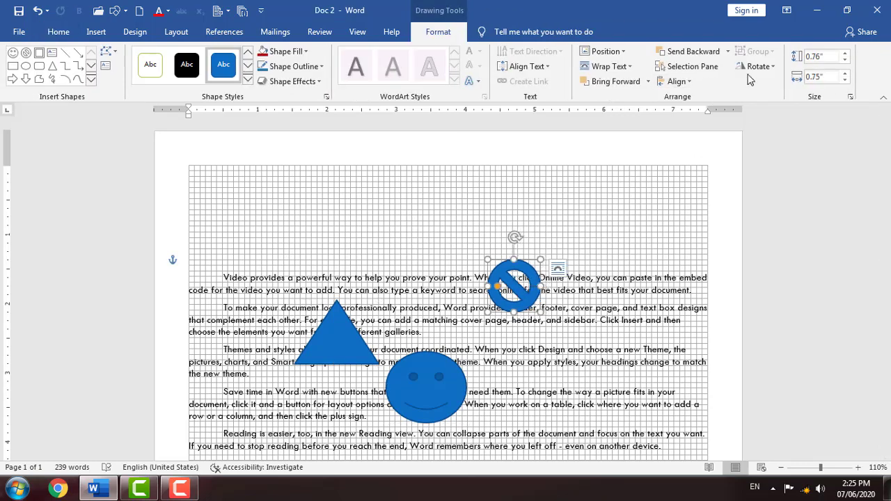
# Hide the document's drawing gridlines and deselect the "Not Allowed" symbol.
pyautogui.click(691, 84)
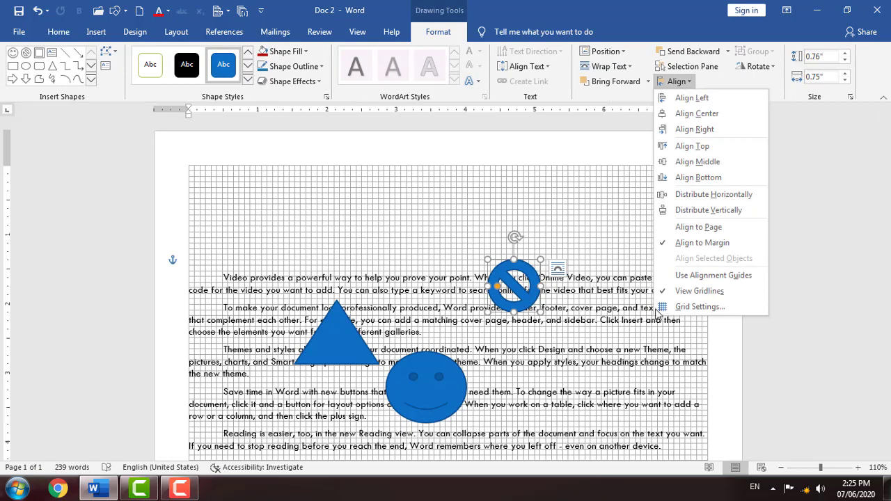
pyautogui.click(686, 290)
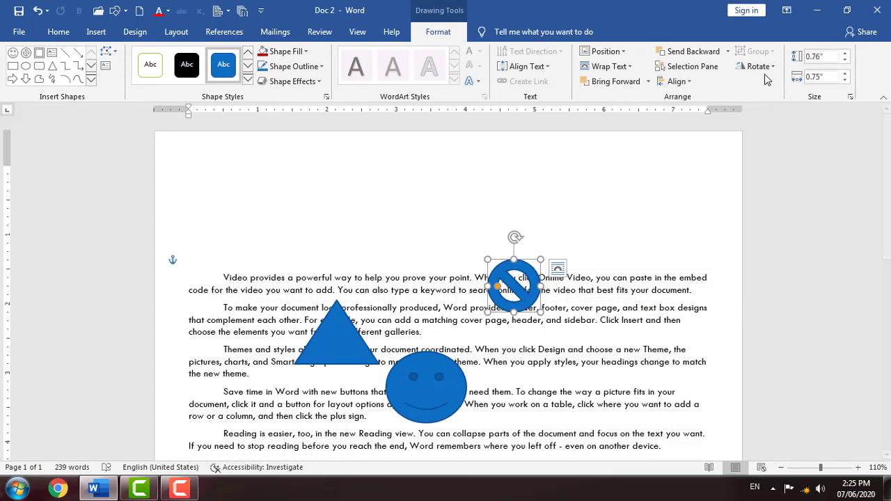
pyautogui.click(614, 209)
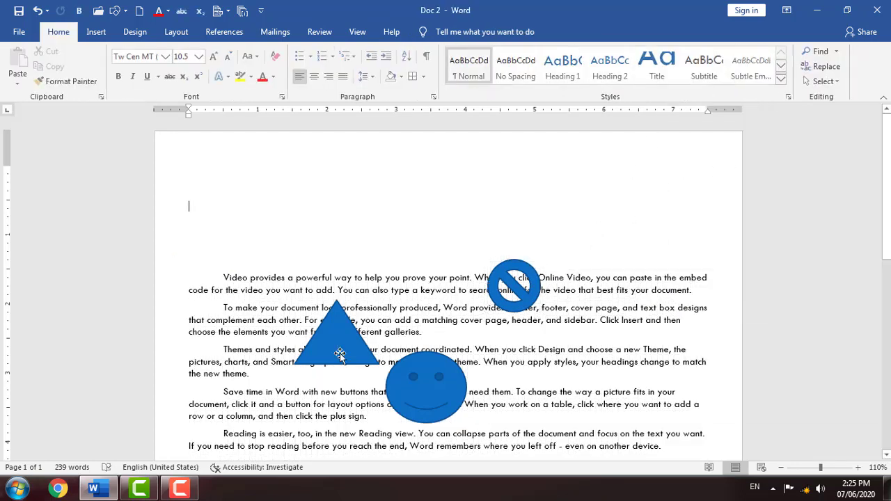
# Move the triangle into the blank area above the first paragraph and rotate it freehand.
pyautogui.click(347, 354)
pyautogui.moveTo(347, 353); pyautogui.dragTo(386, 227)
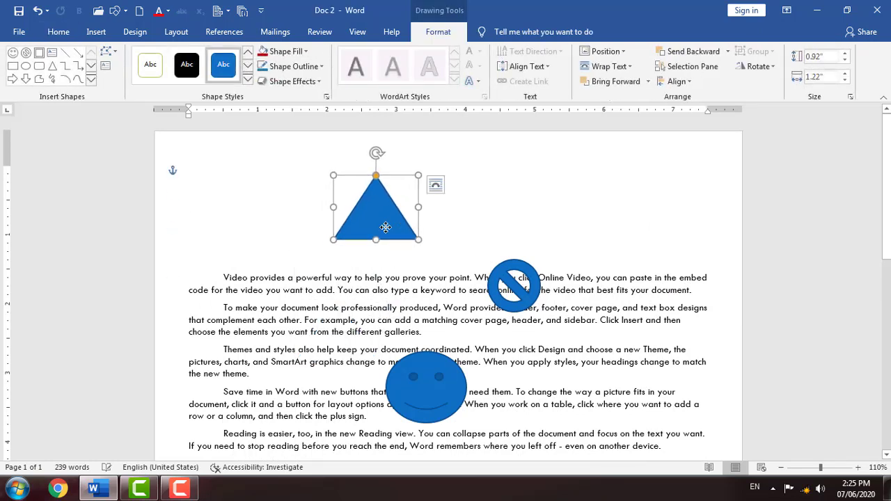
pyautogui.click(772, 69)
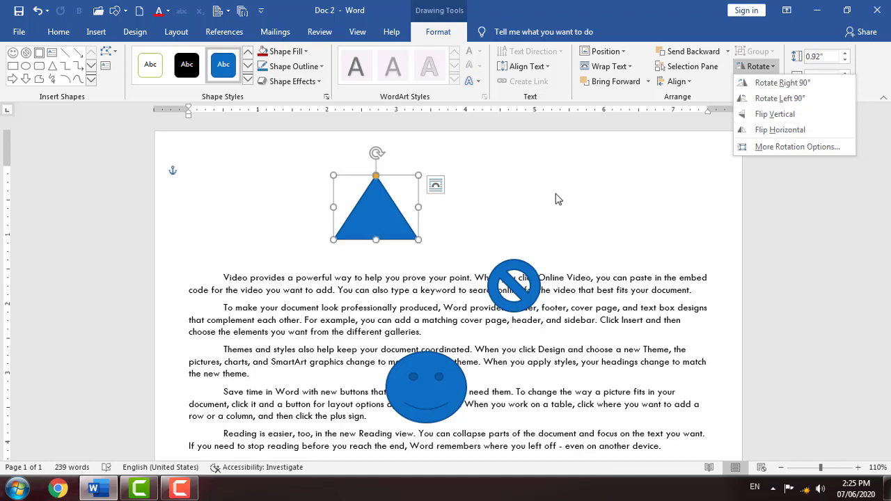
pyautogui.click(376, 153)
pyautogui.moveTo(376, 153); pyautogui.dragTo(410, 191)
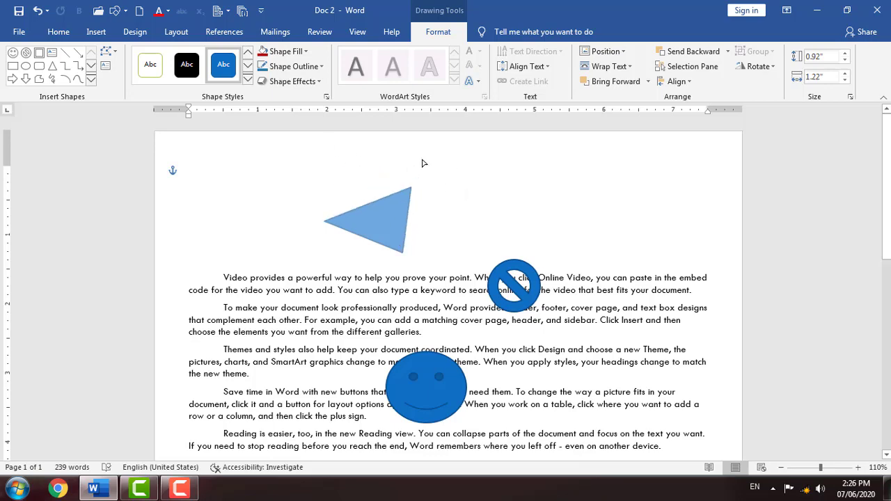